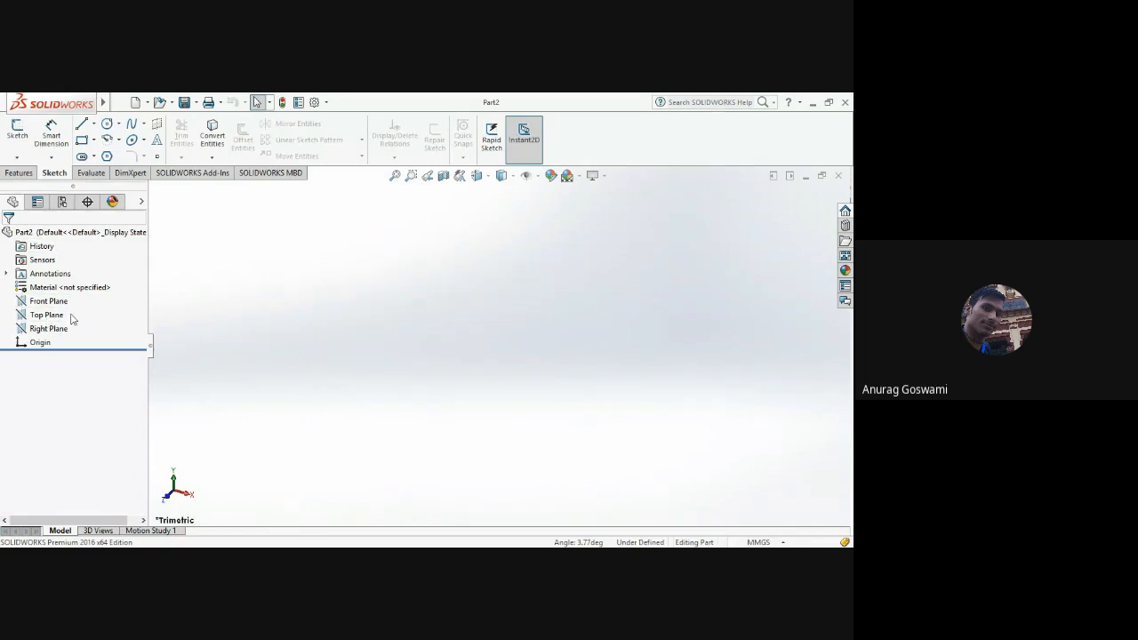
left_click(50, 329)
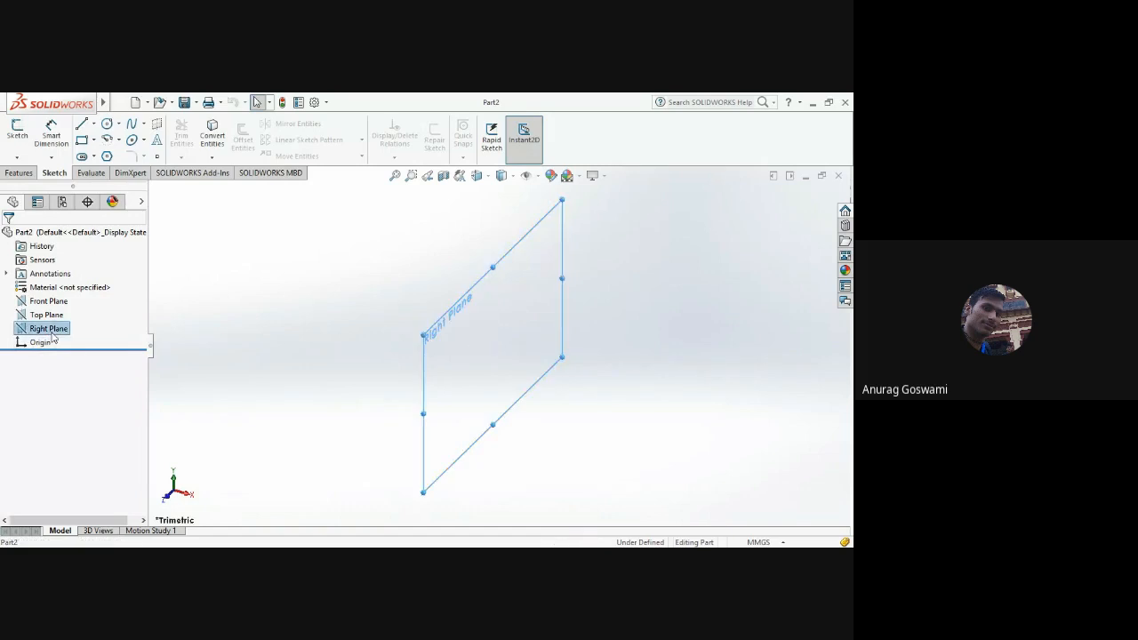
left_click(111, 318)
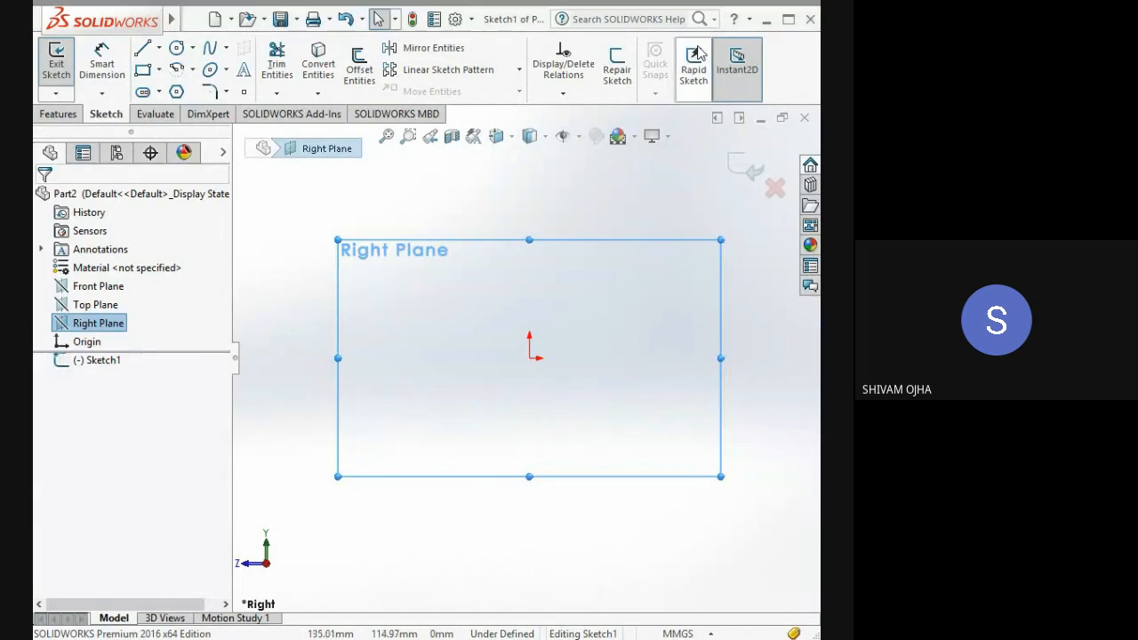
left_click(789, 19)
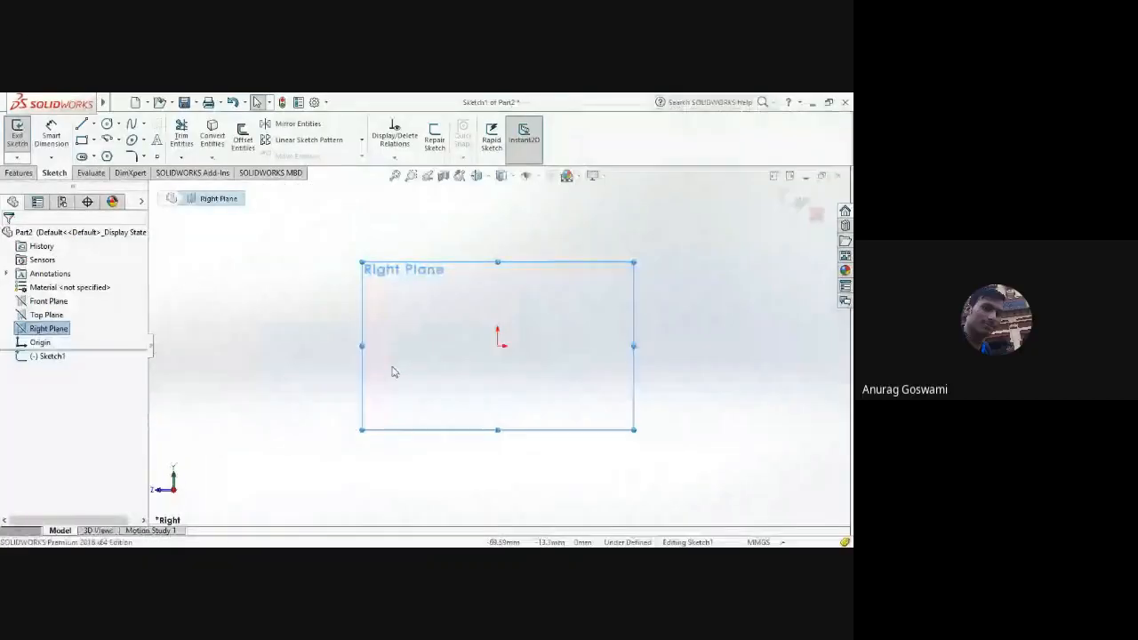
left_click(81, 124)
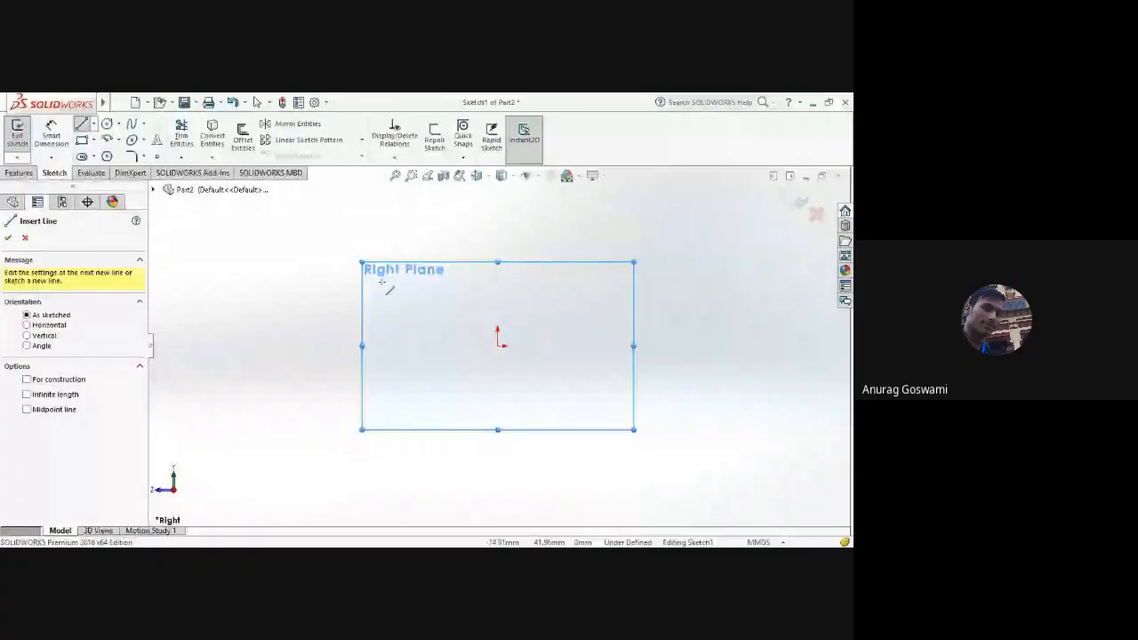
key("Escape")
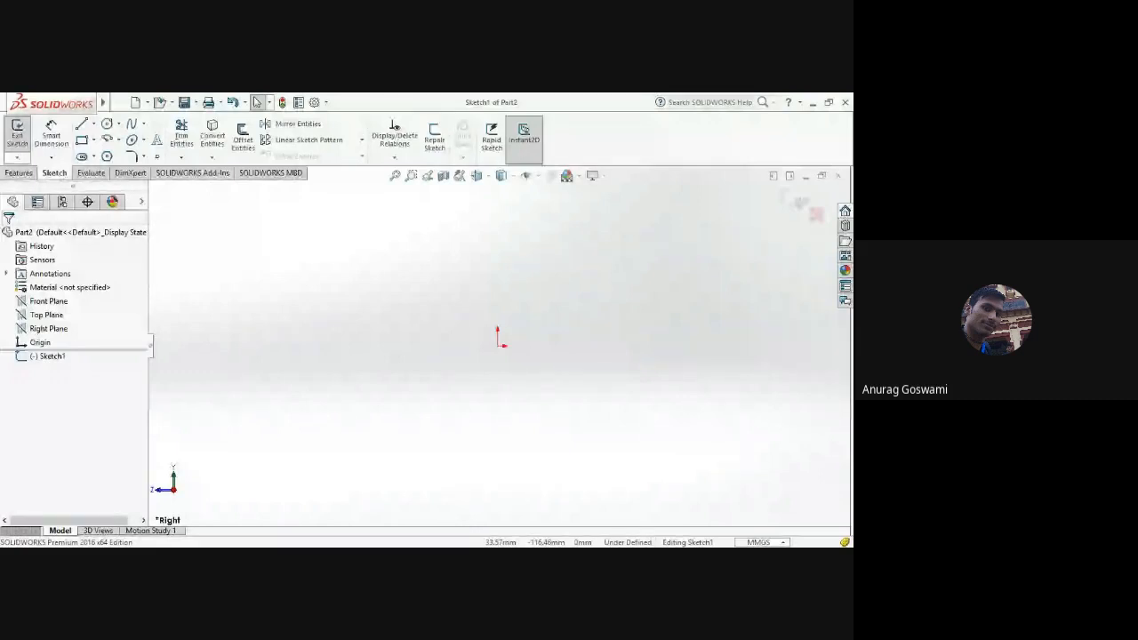
left_click(51, 357)
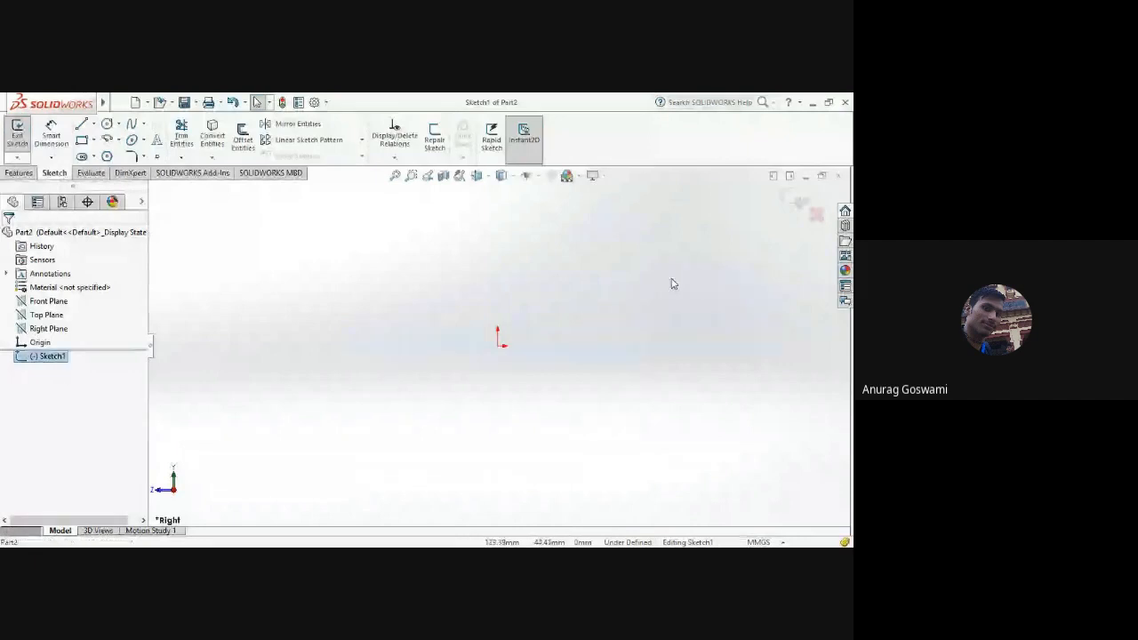
left_click(837, 176)
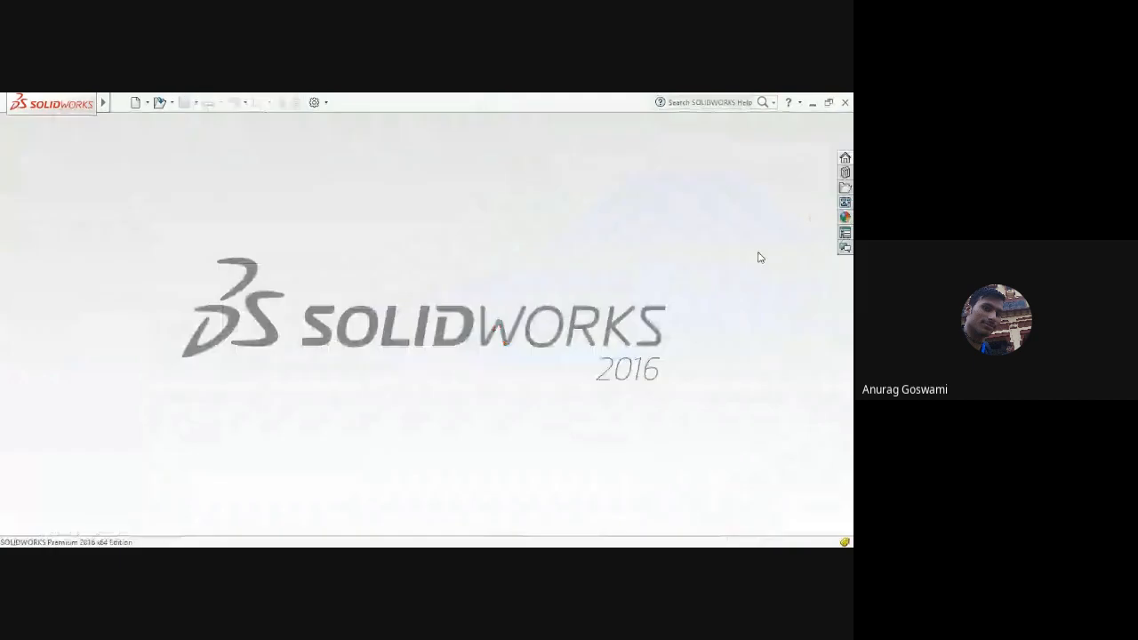
Step: Create a new part and start a line at the origin in a sketch on the Right Plane
key("ctrl+n")
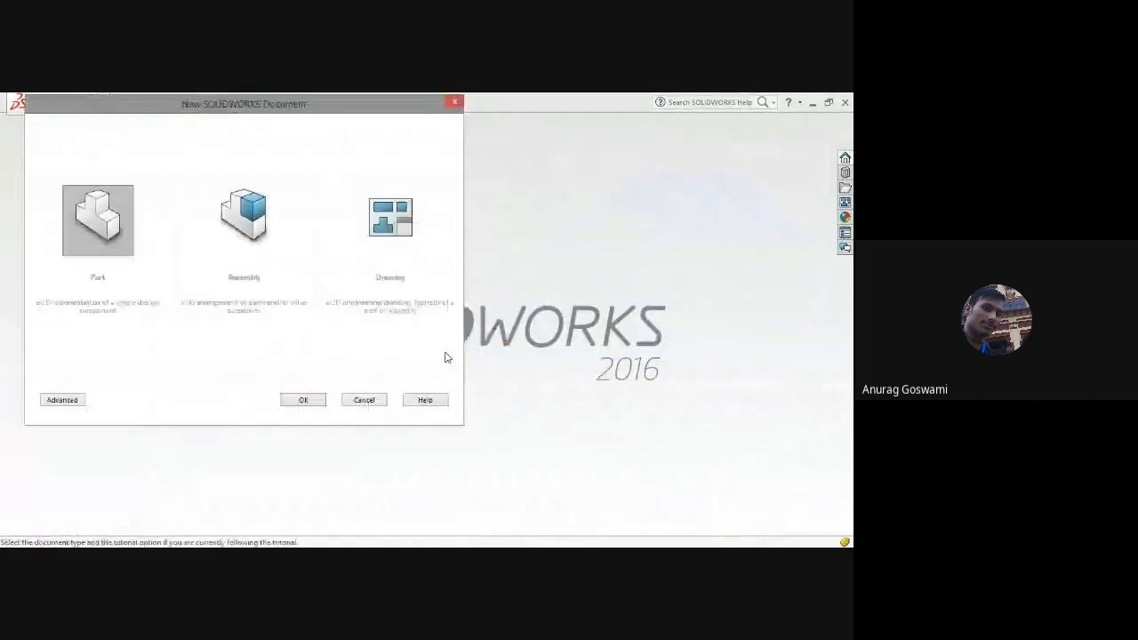
left_click(317, 400)
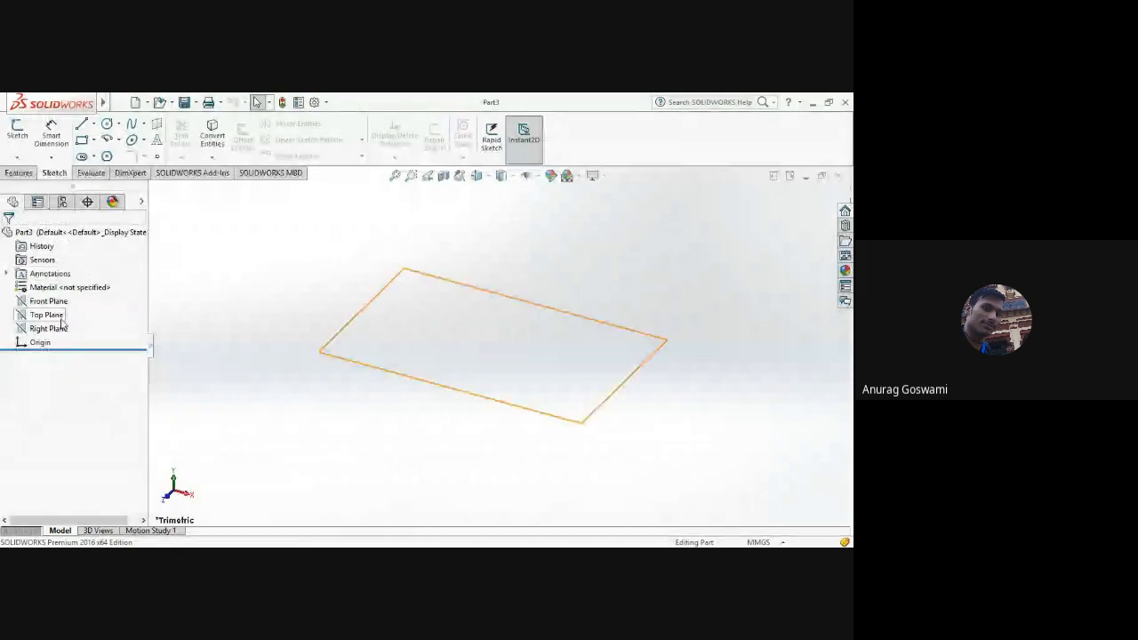
left_click(59, 330)
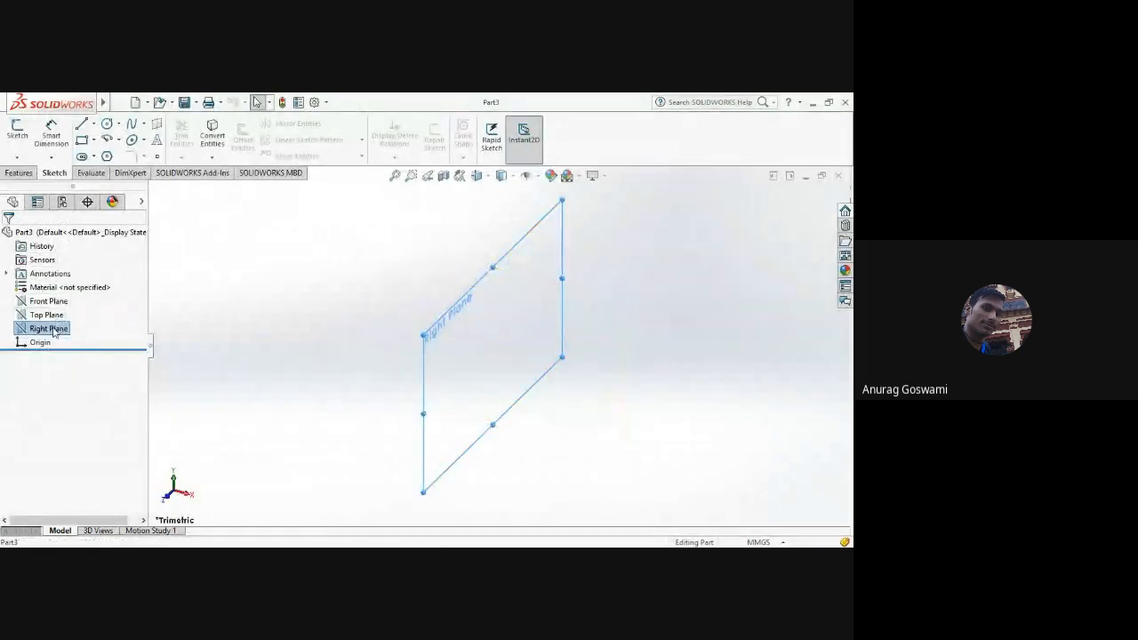
left_click(17, 131)
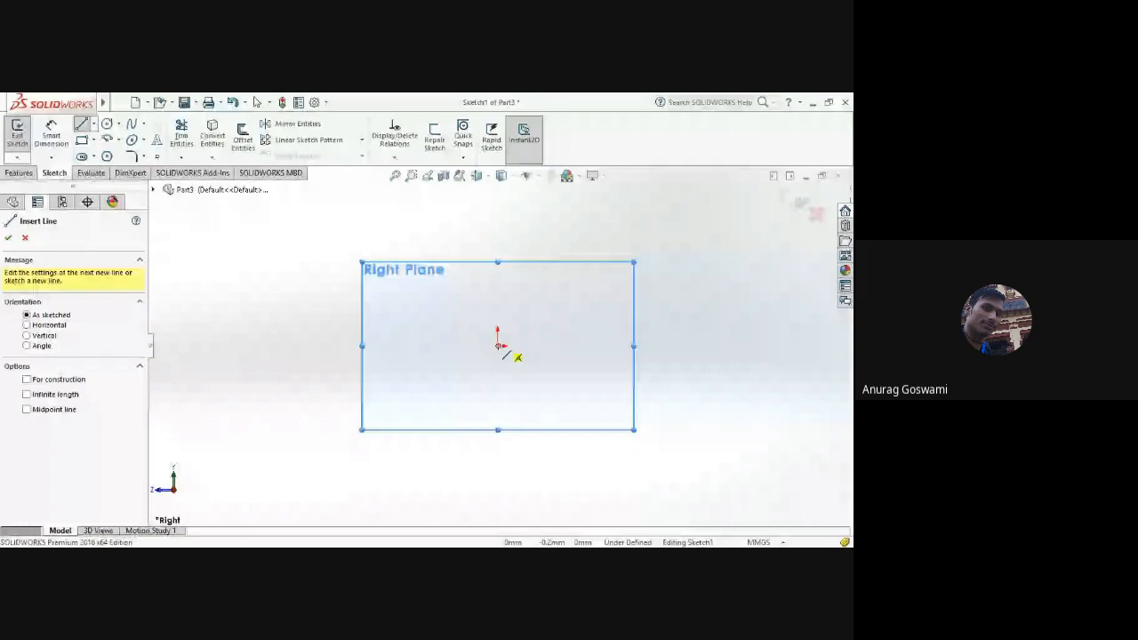
left_click(498, 346)
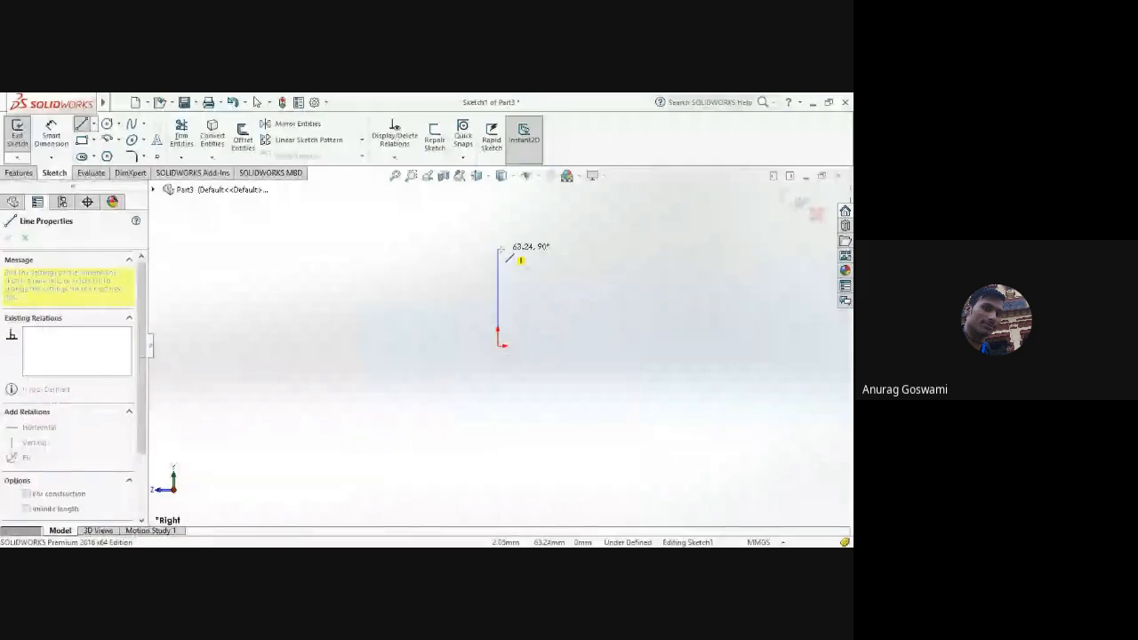
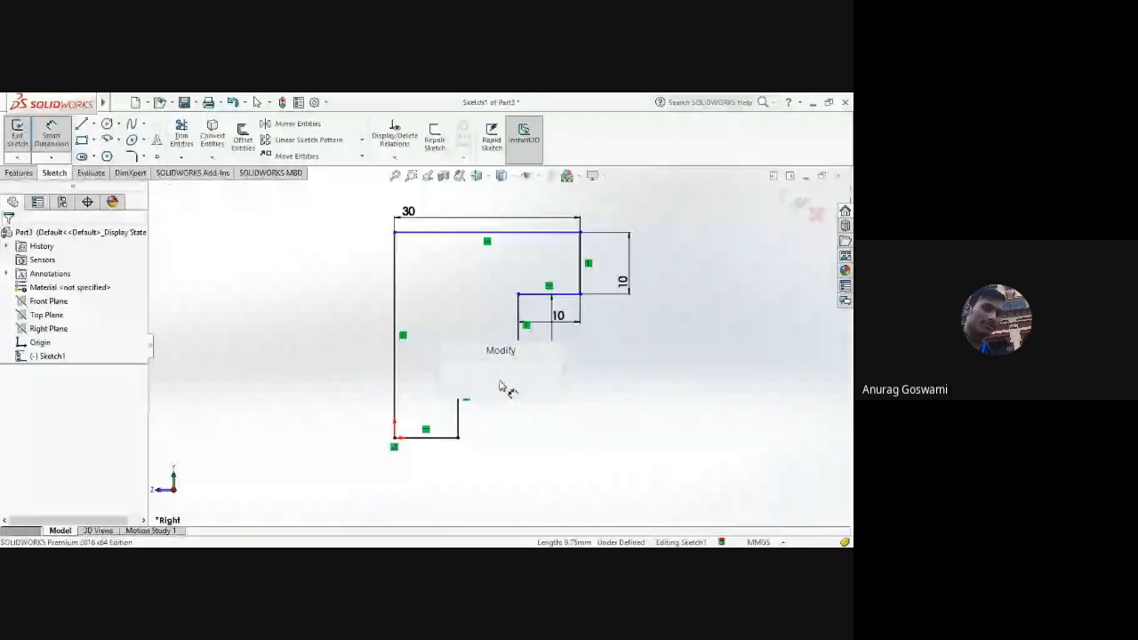
Step: Dimension the stepped profile's lower horizontal step edge and the vertical edge below it at 10 mm each
type("10")
key("Return")
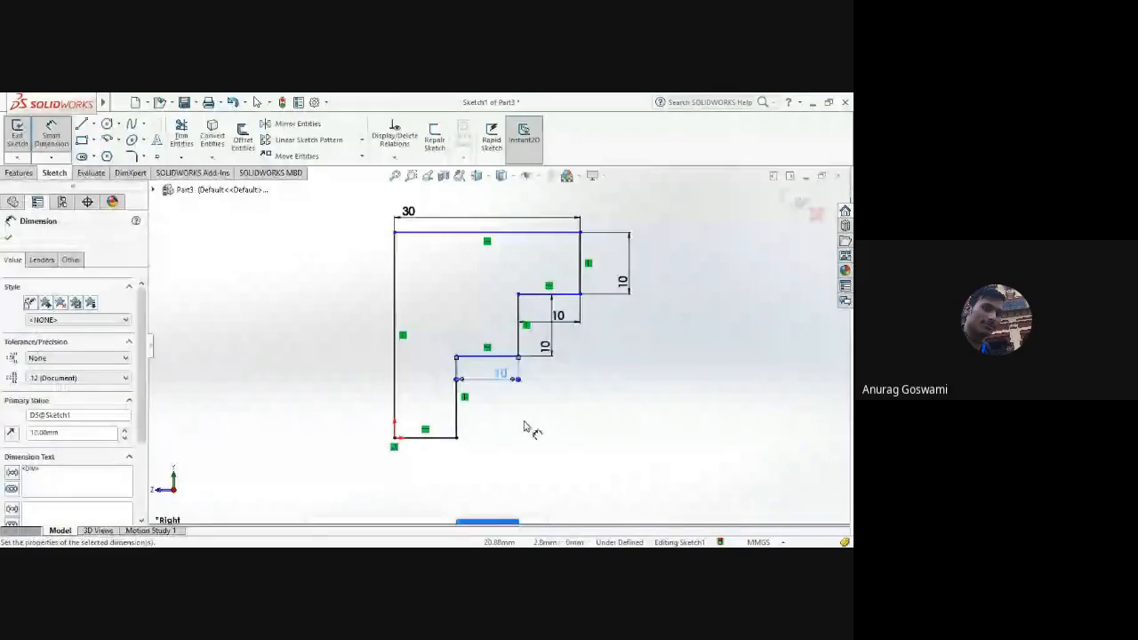
left_click(457, 423)
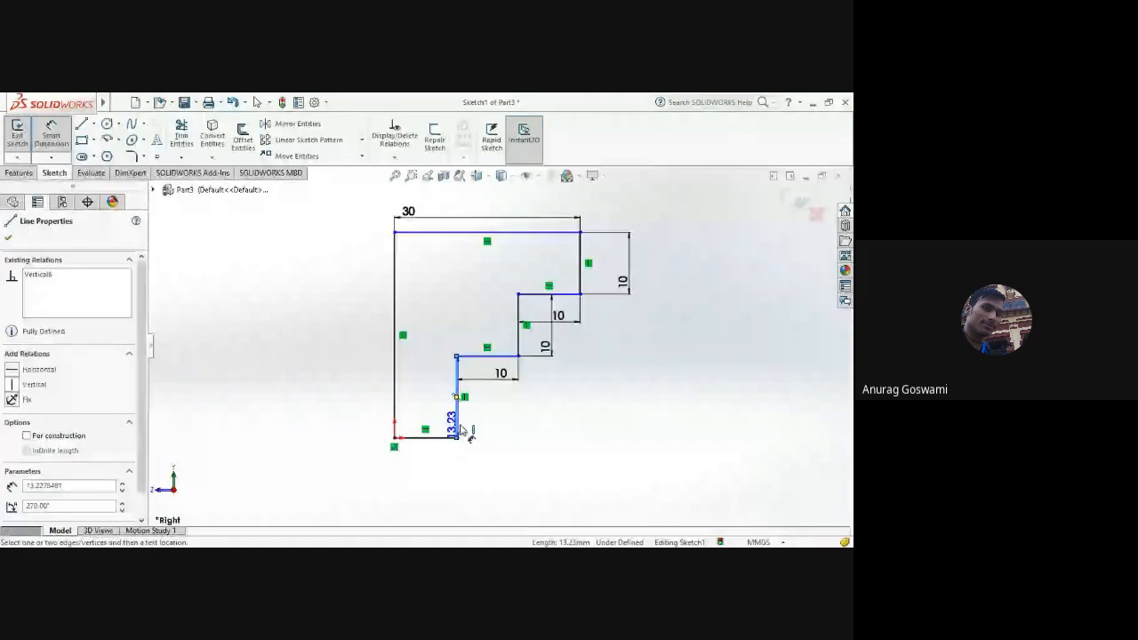
left_click(492, 422)
type("10")
key("Return")
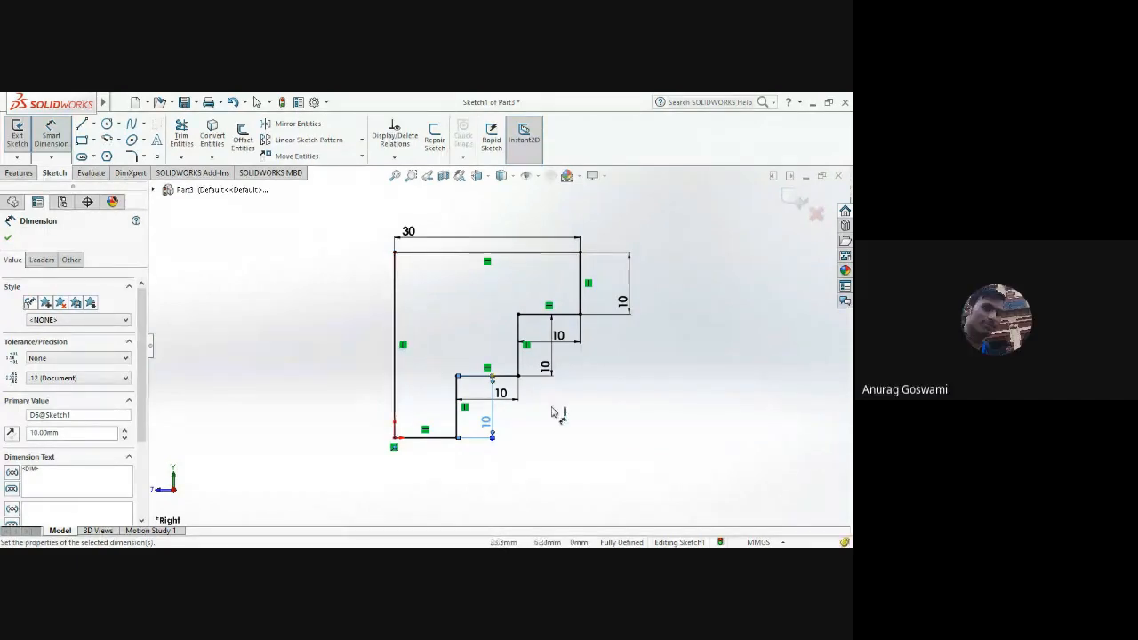
left_click(545, 416)
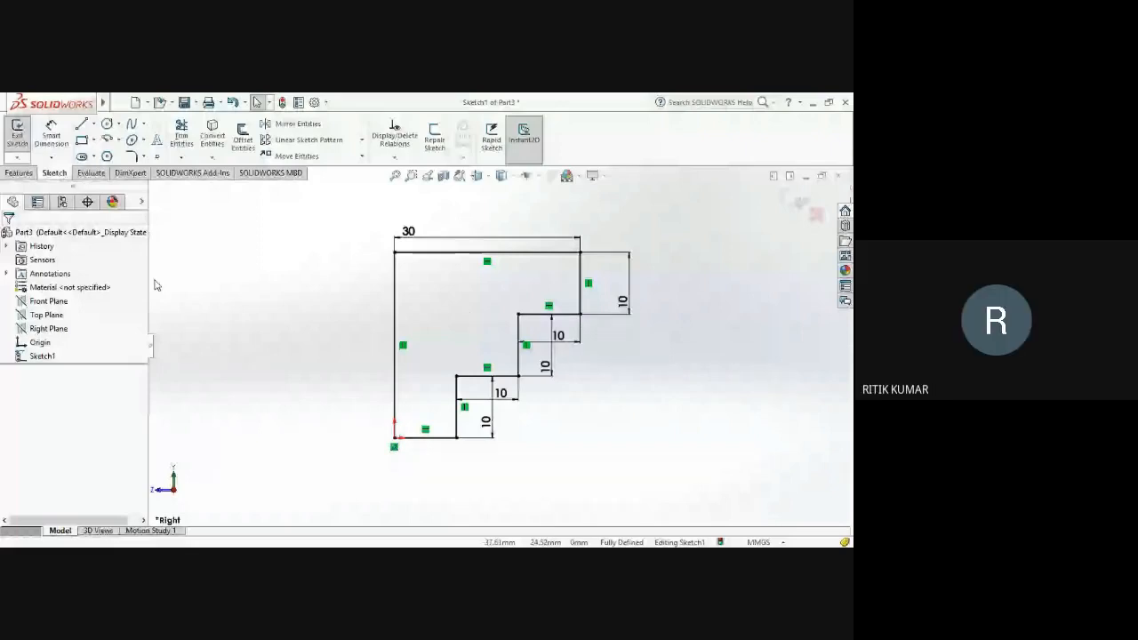
Step: Sketch a vertical line about 25 mm long straight down from the origin
key("l")
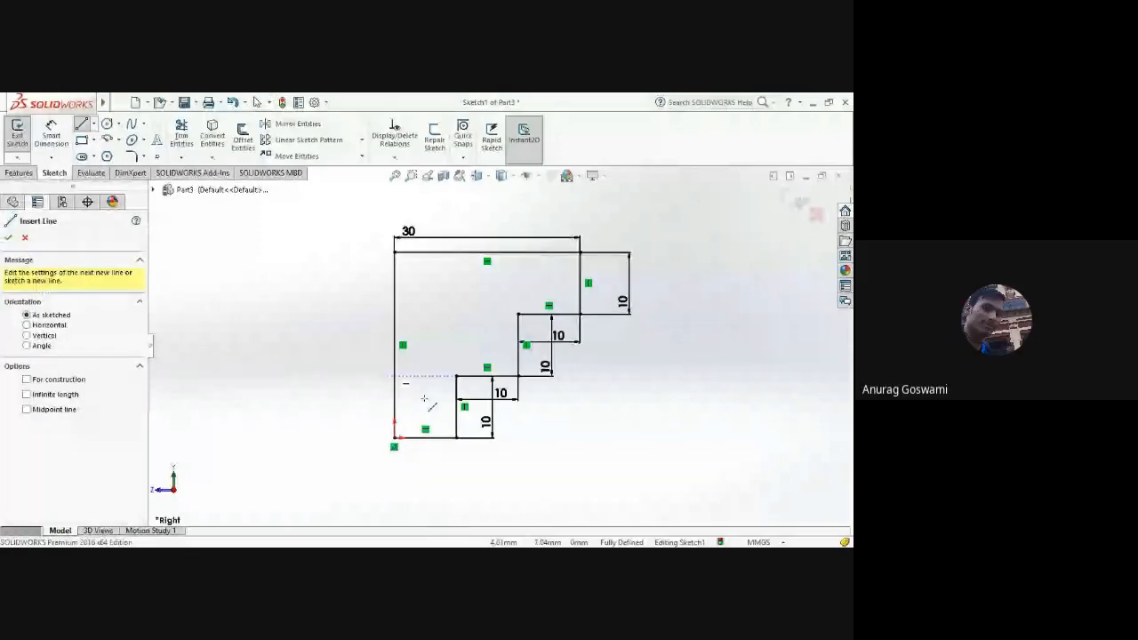
scroll(574, 358, "down", 1)
scroll(574, 358, "up", 2)
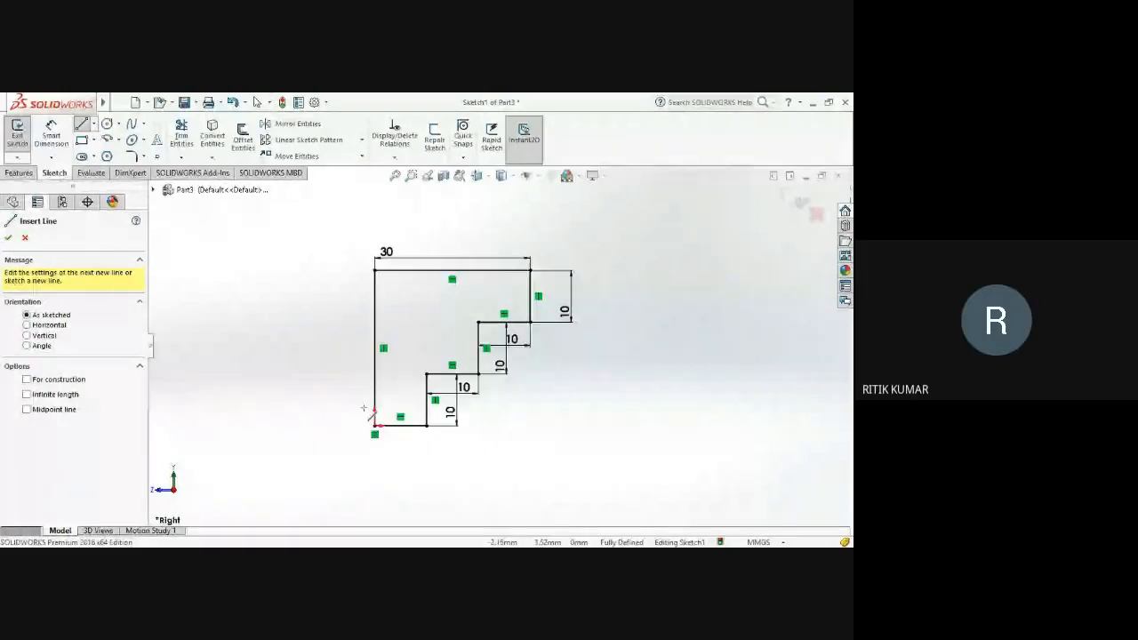
scroll(366, 410, "up", 1)
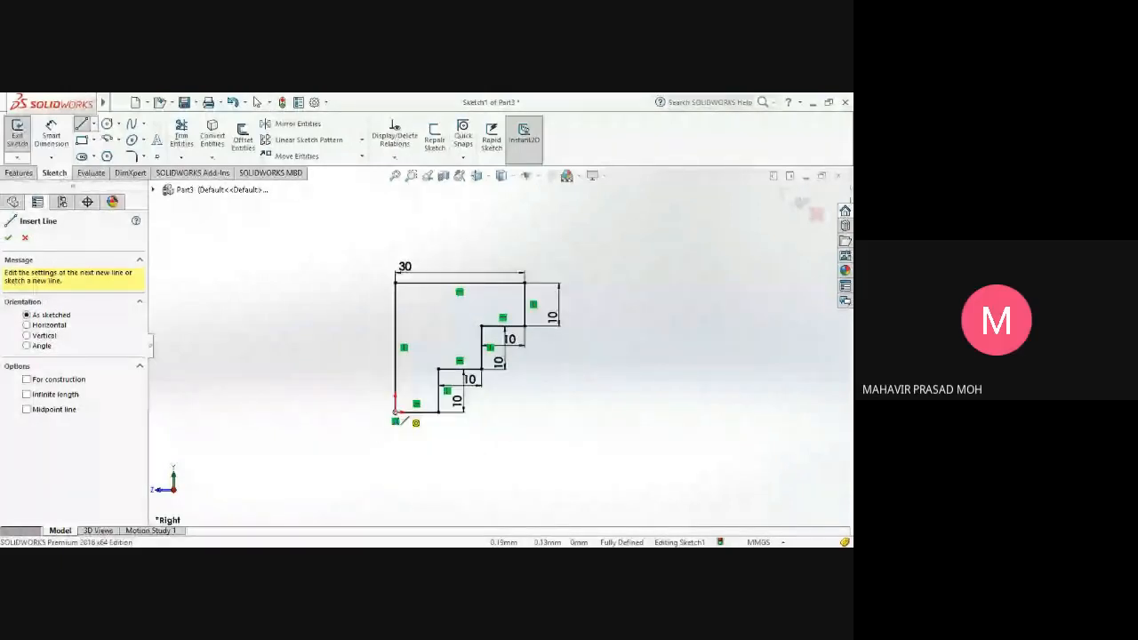
left_click(395, 412)
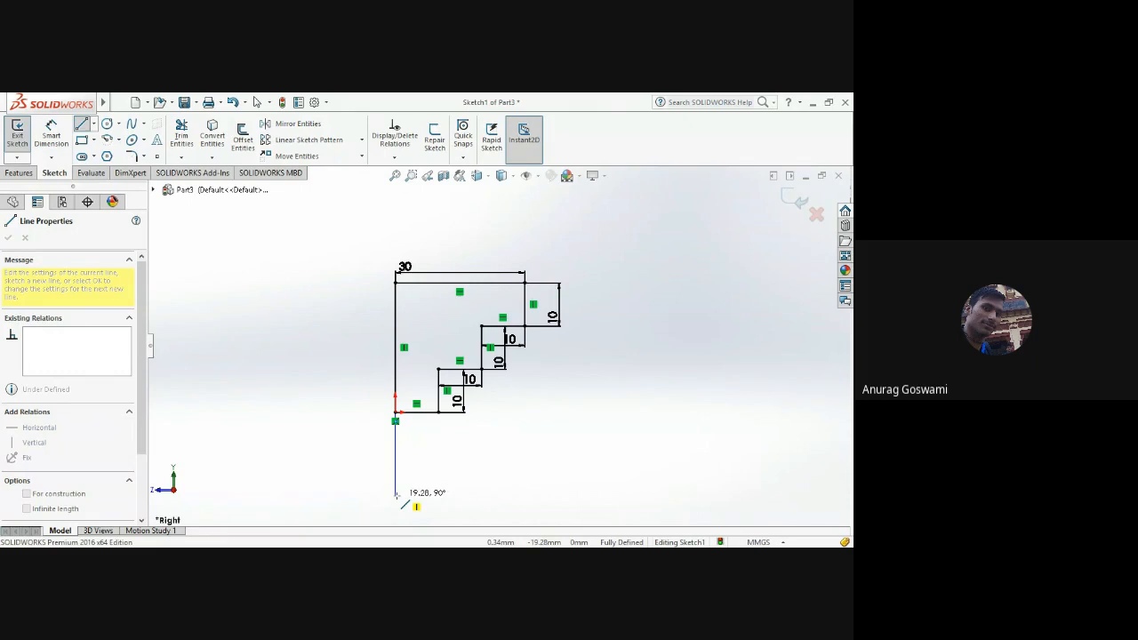
scroll(397, 494, "down", 1)
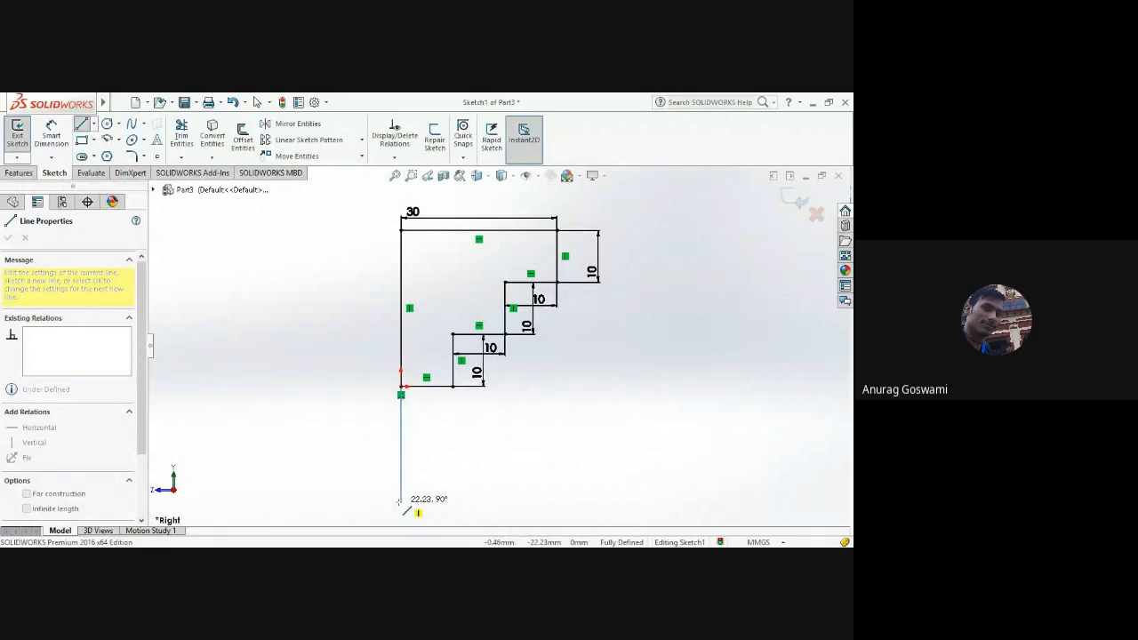
scroll(399, 503, "down", 2)
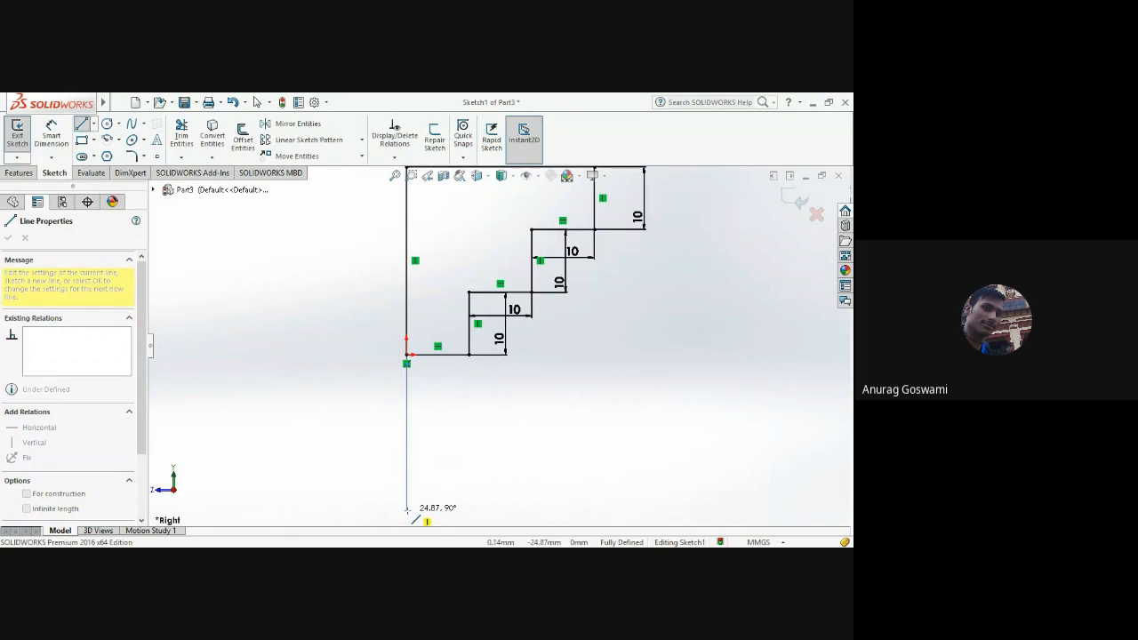
left_click(407, 509)
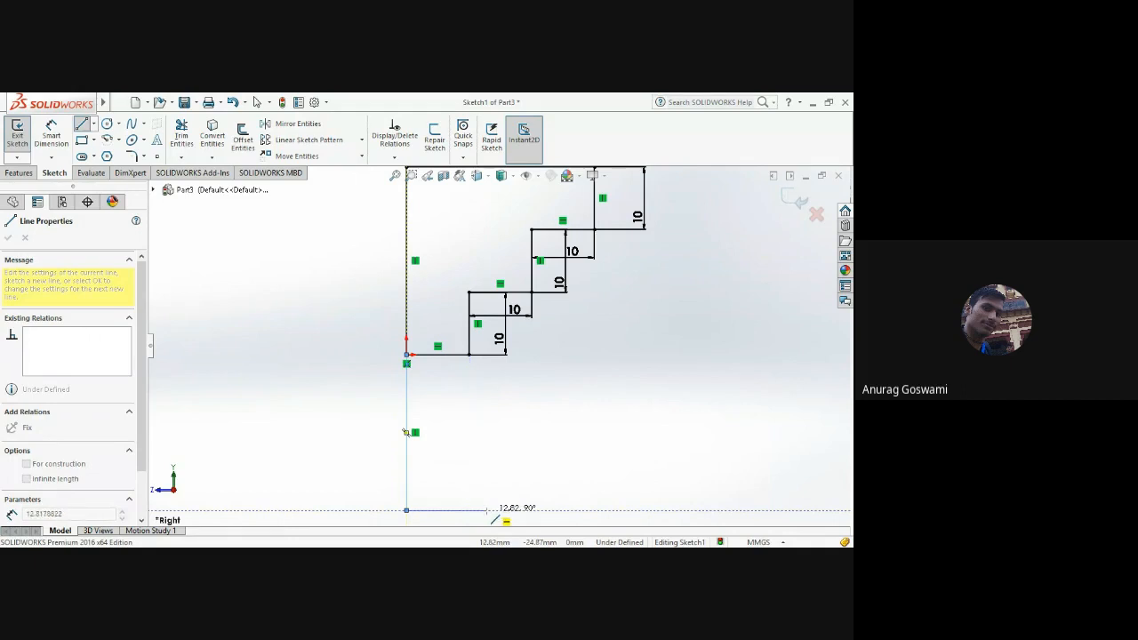
Step: Continue from the vertical line's lower end with a horizontal line about 13 mm long, a 9 mm upward line and a horizontal return stopping short
left_click(487, 510)
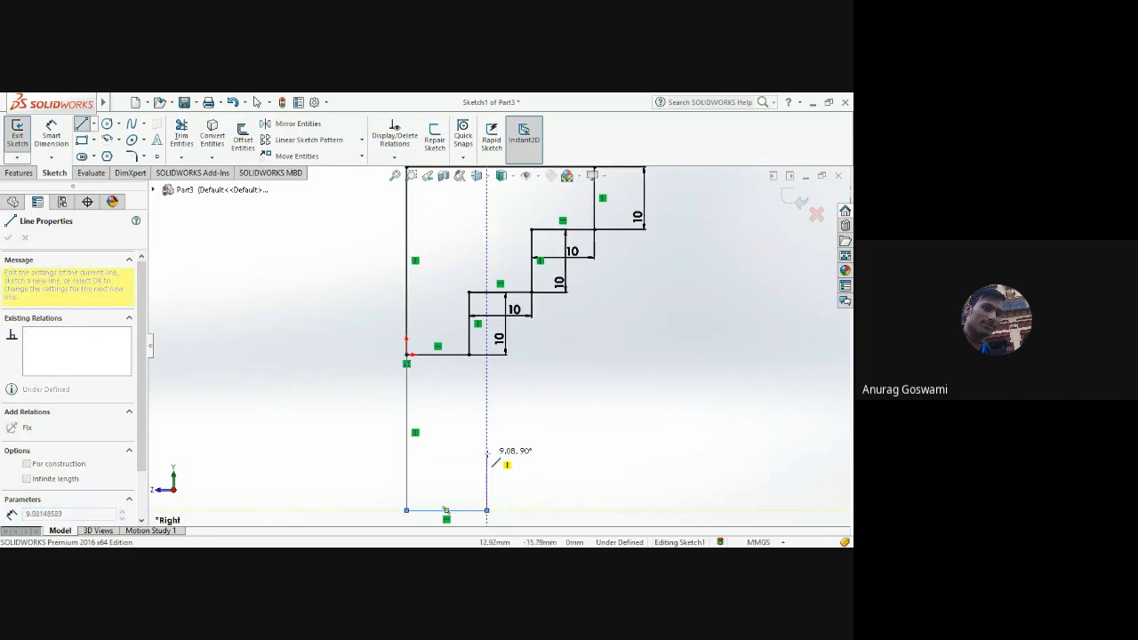
left_click(487, 455)
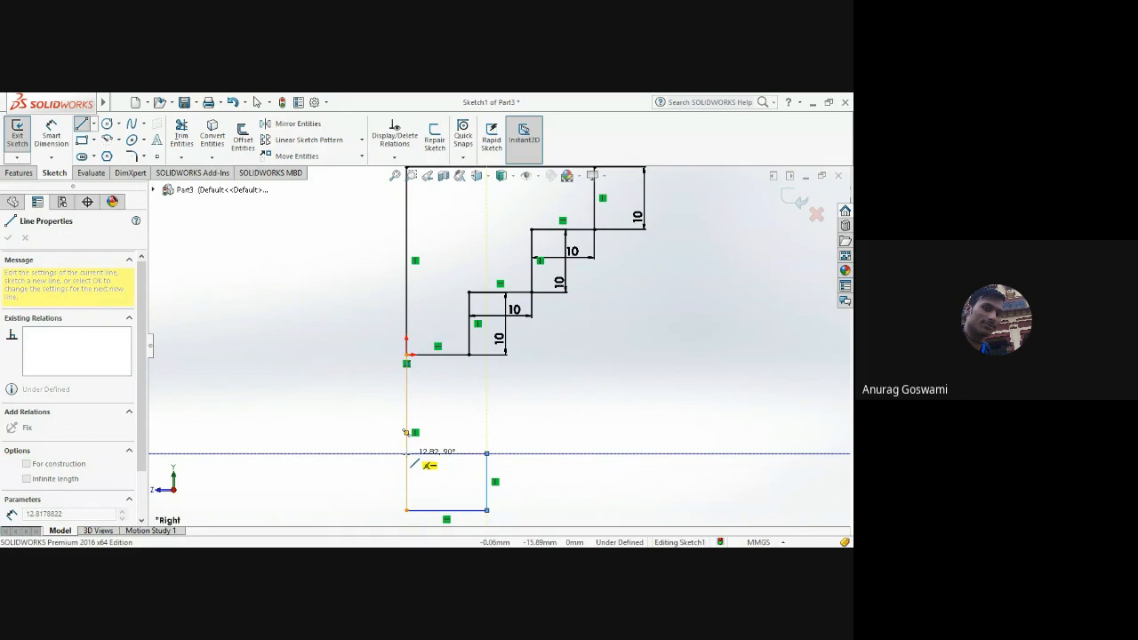
scroll(407, 453, "up", 2)
scroll(408, 453, "down", 2)
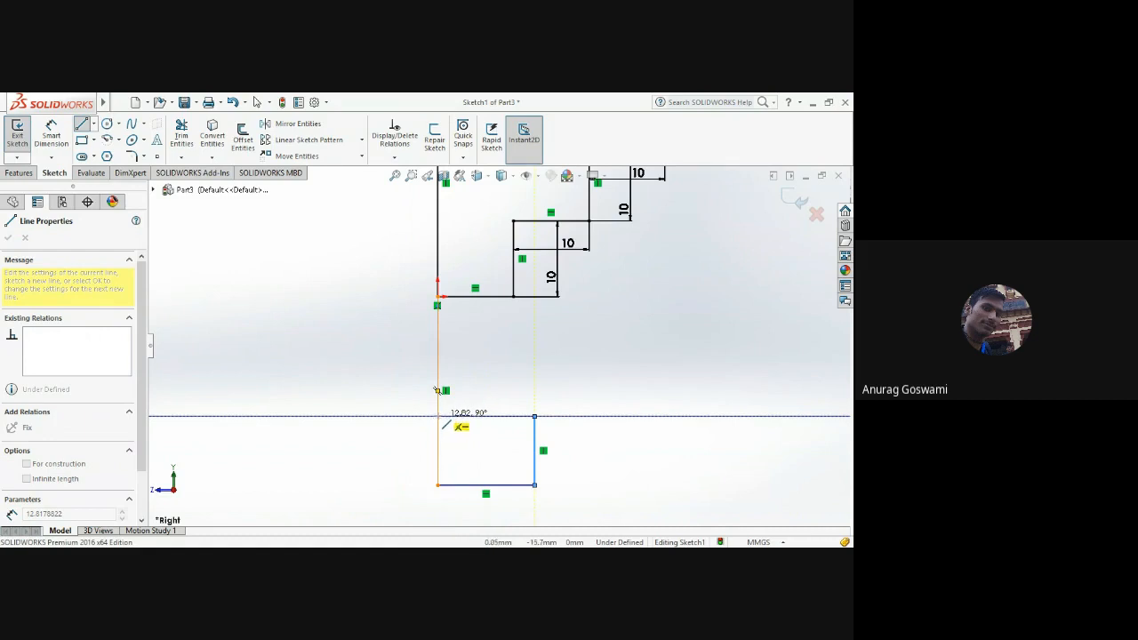
left_click(446, 417)
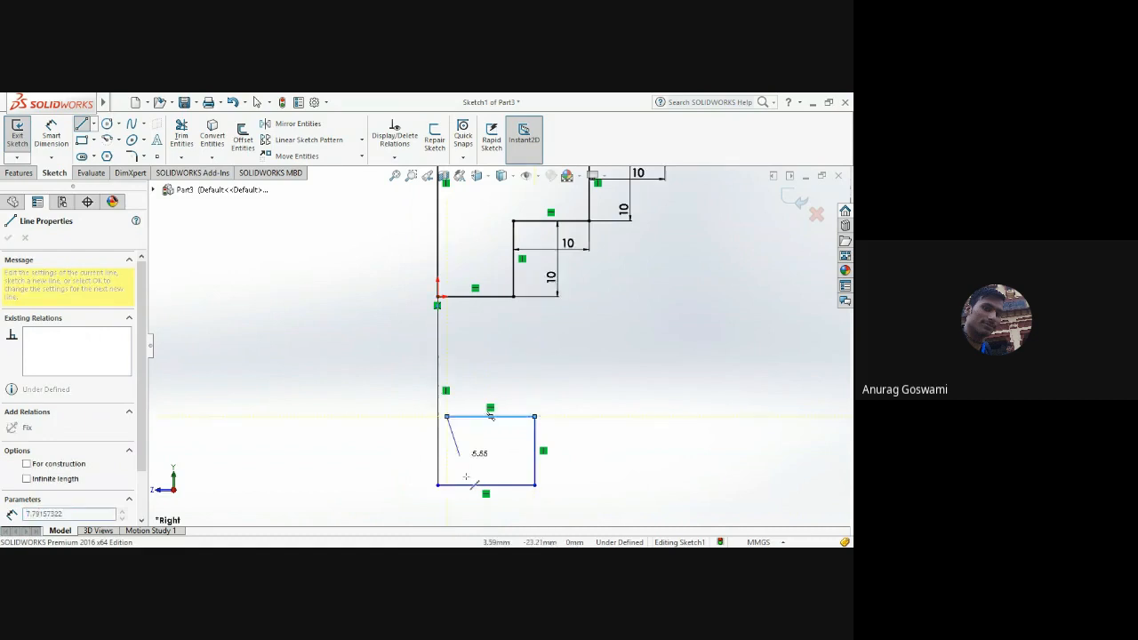
key("Escape")
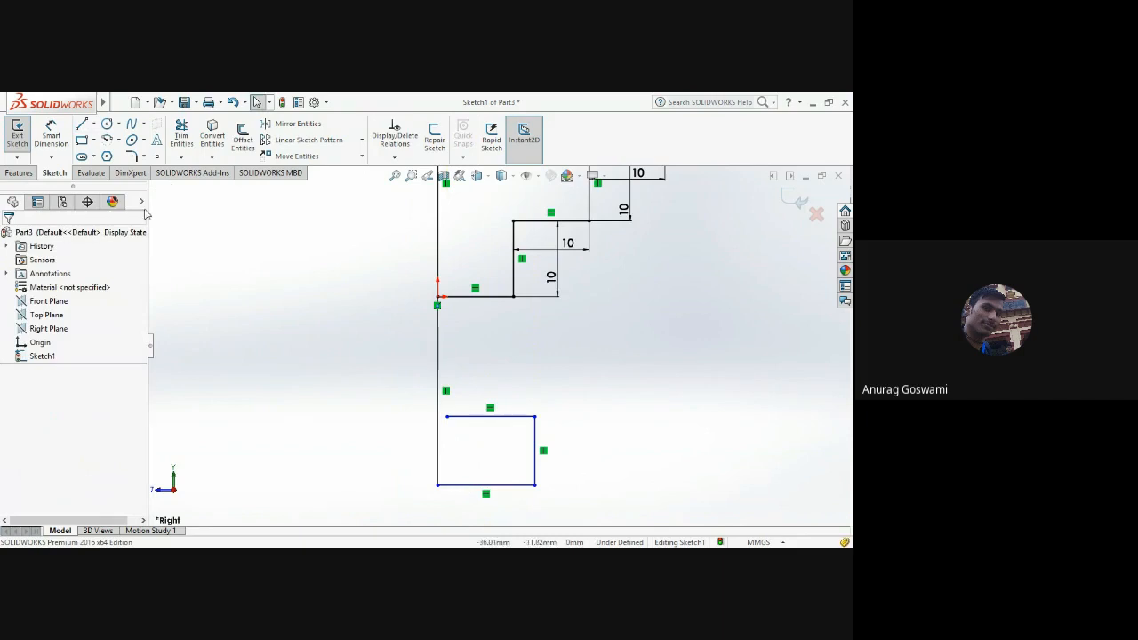
Step: Dimension the lower outline's bottom line and its right vertical side at 15 mm each
left_click(54, 129)
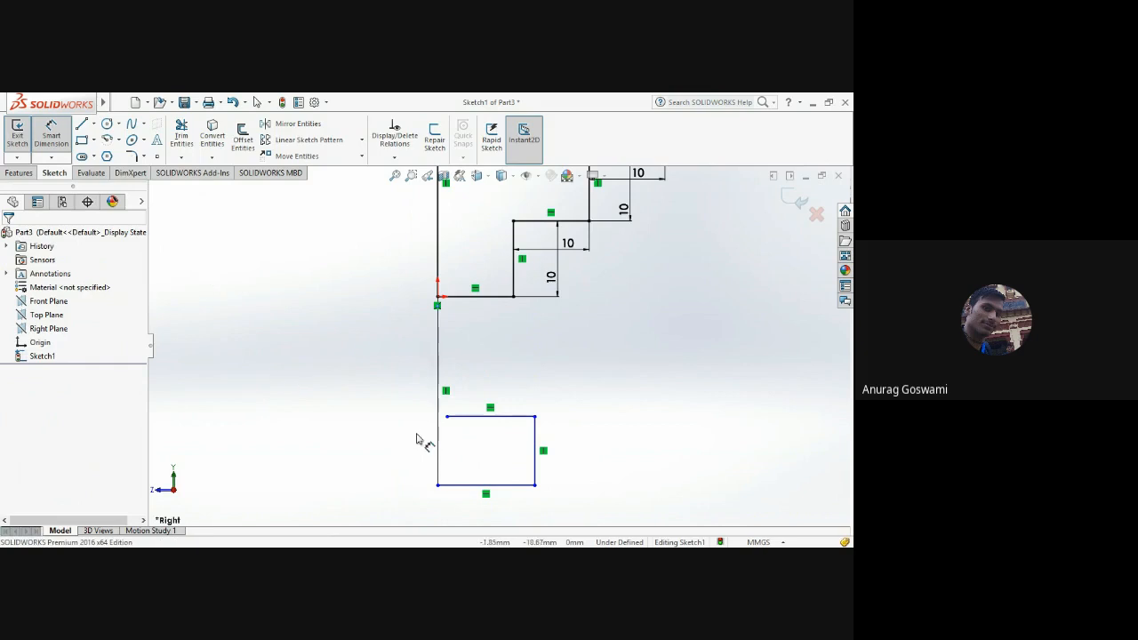
left_click(462, 488)
left_click(461, 519)
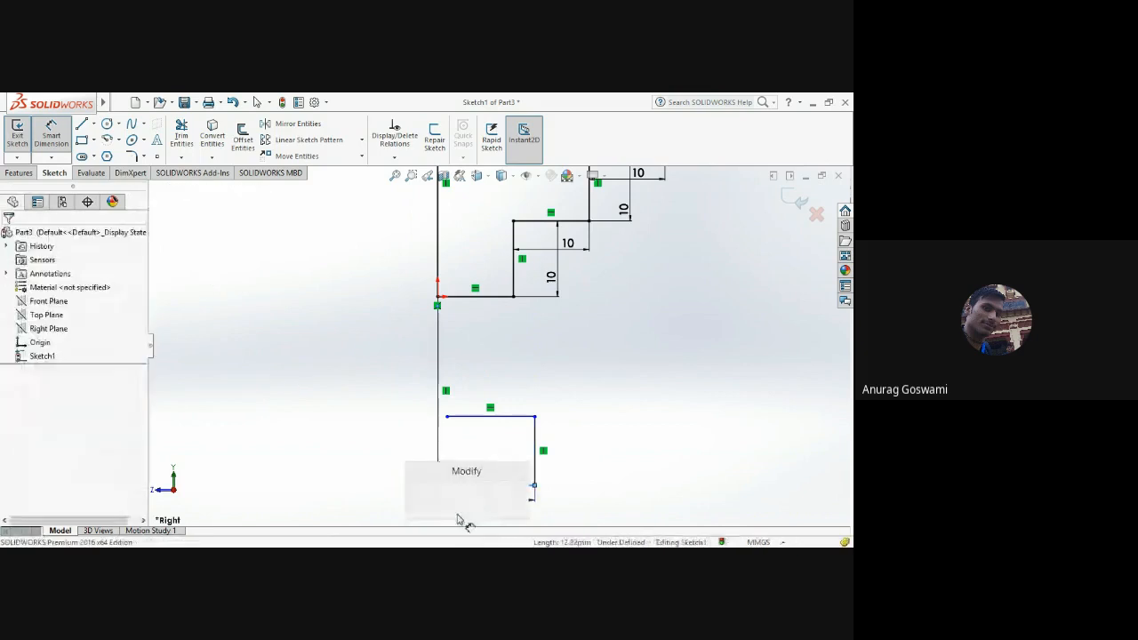
type("15")
key("Return")
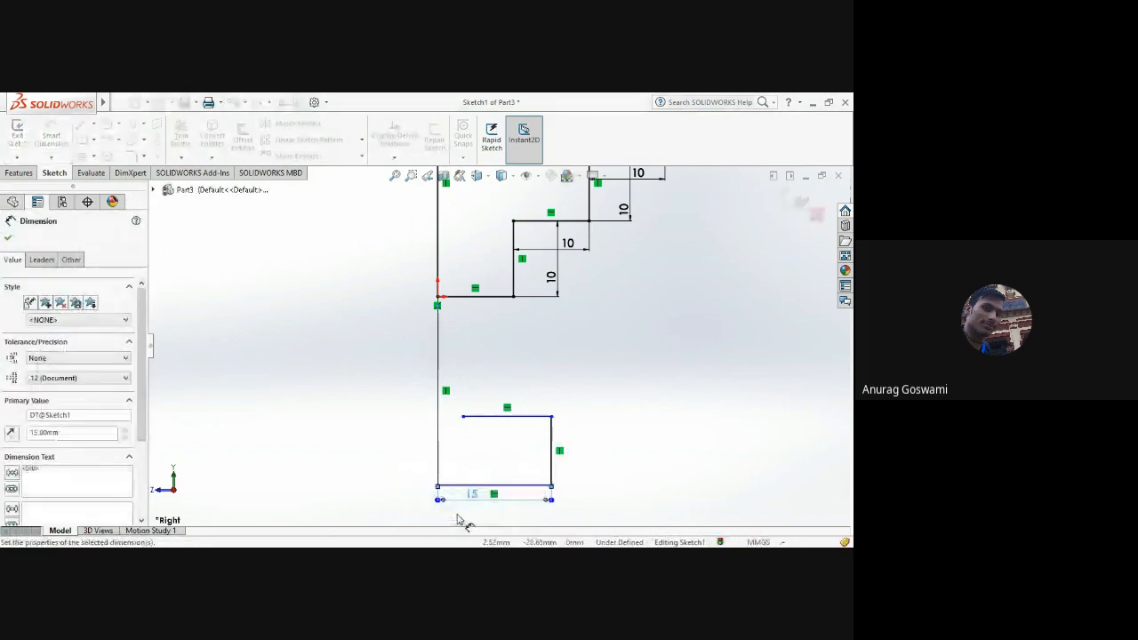
left_click(552, 463)
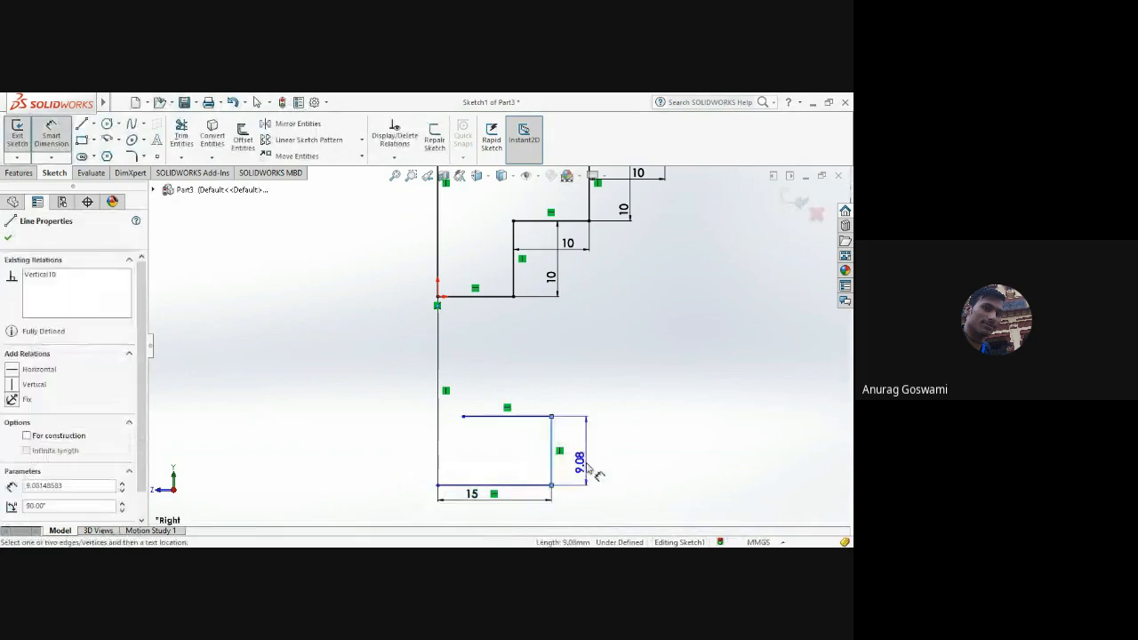
left_click(587, 452)
type("10")
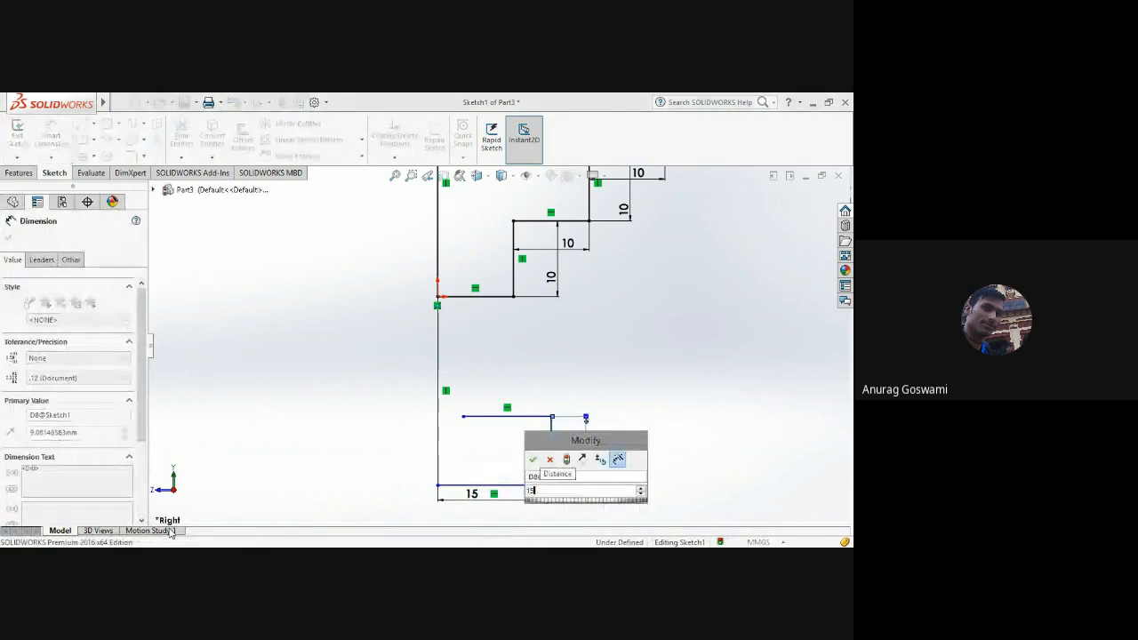
key("Return")
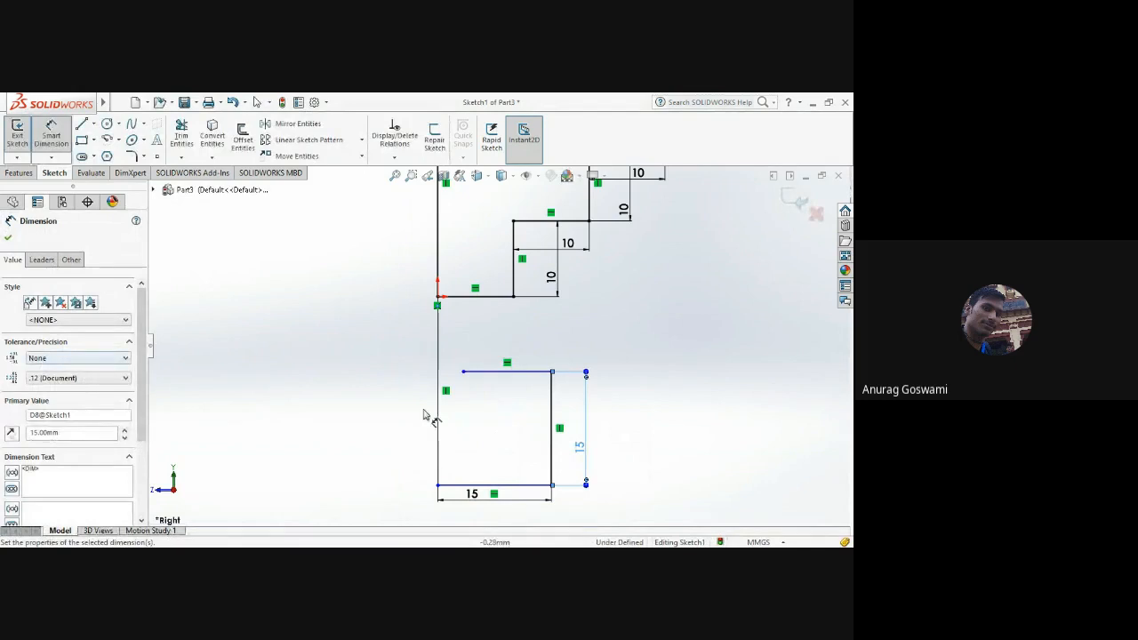
Step: Dimension the lower outline's top horizontal line at 15 mm so it reaches the vertical line from the origin
left_click(480, 373)
left_click(475, 349)
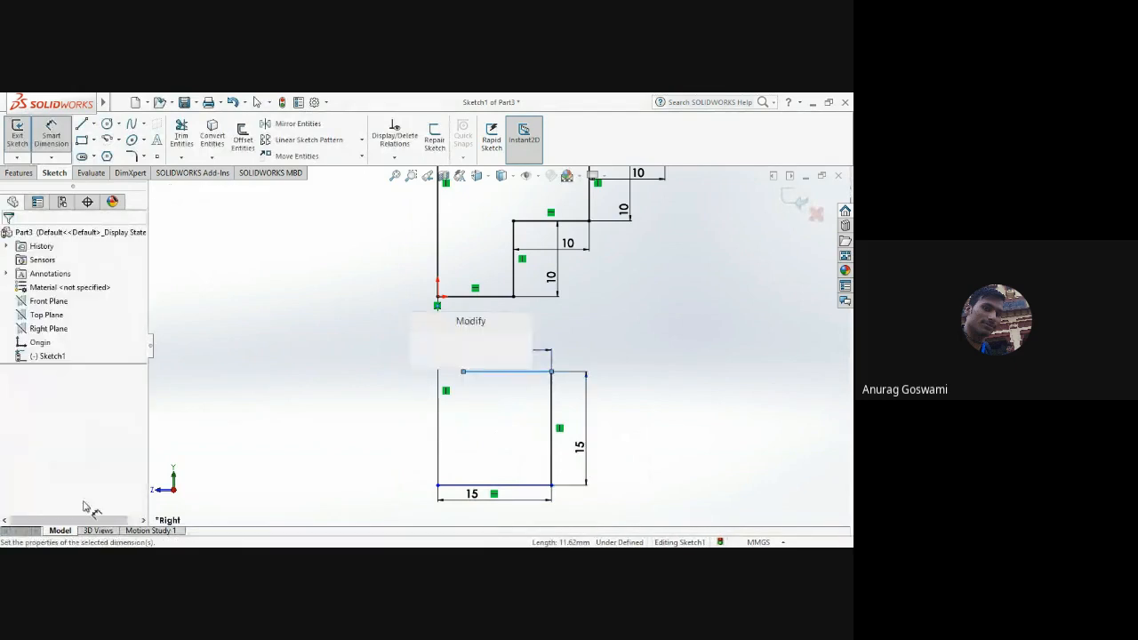
type("15")
key("Return")
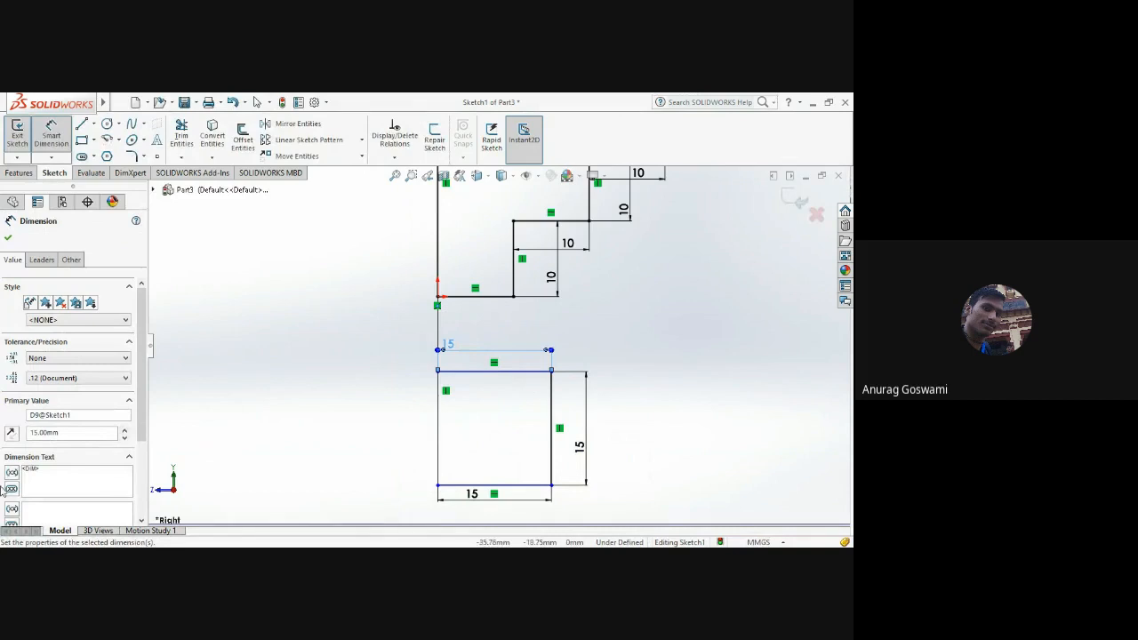
key("Escape")
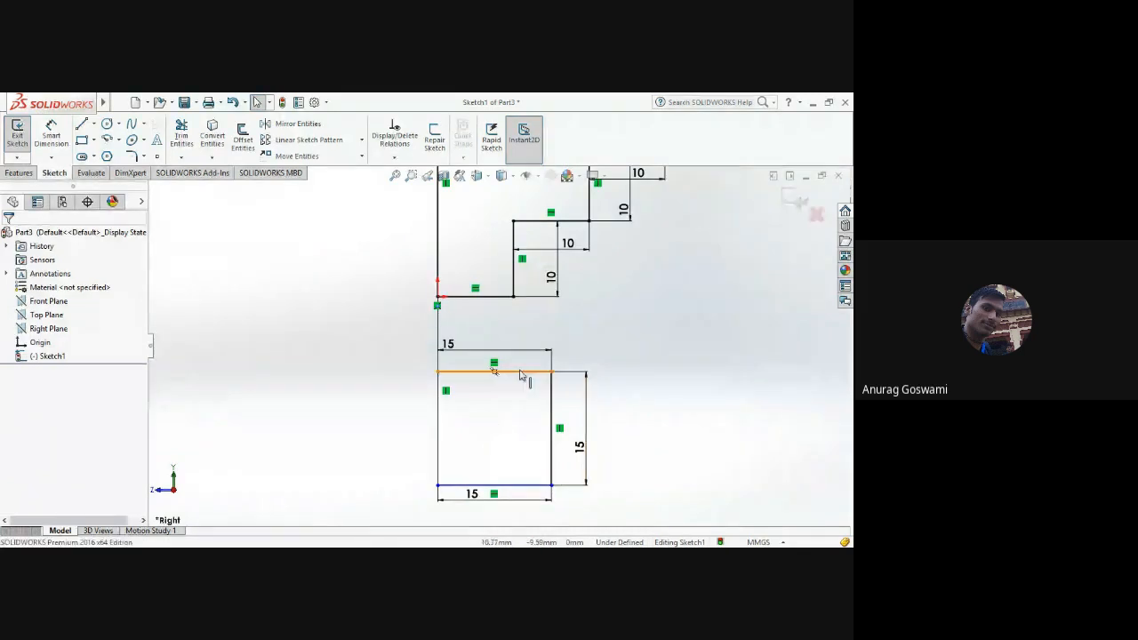
Step: Dimension the vertical distance between the stepped profile's bottom edge and the lower box's bottom line at 30 mm
left_click_drag(521, 372, 627, 373)
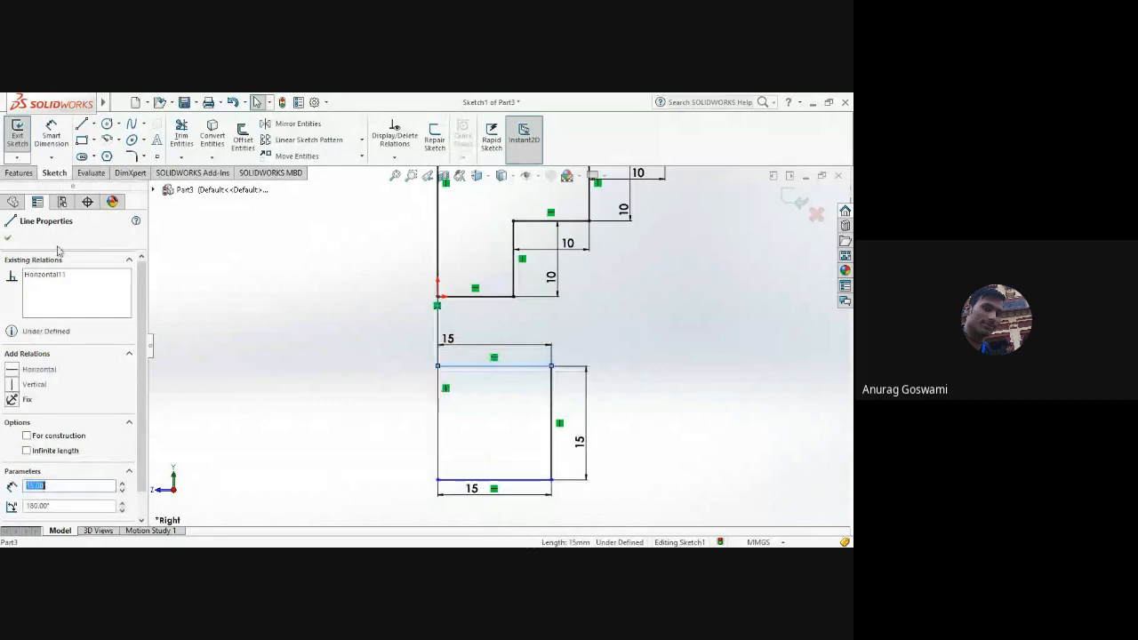
key("Escape")
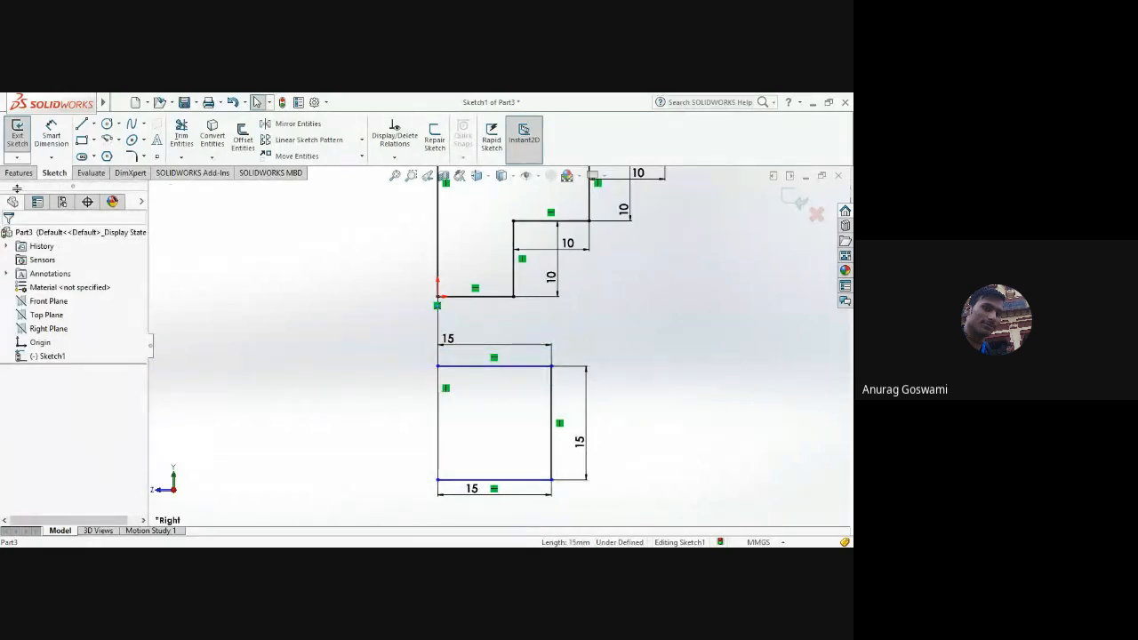
left_click(51, 135)
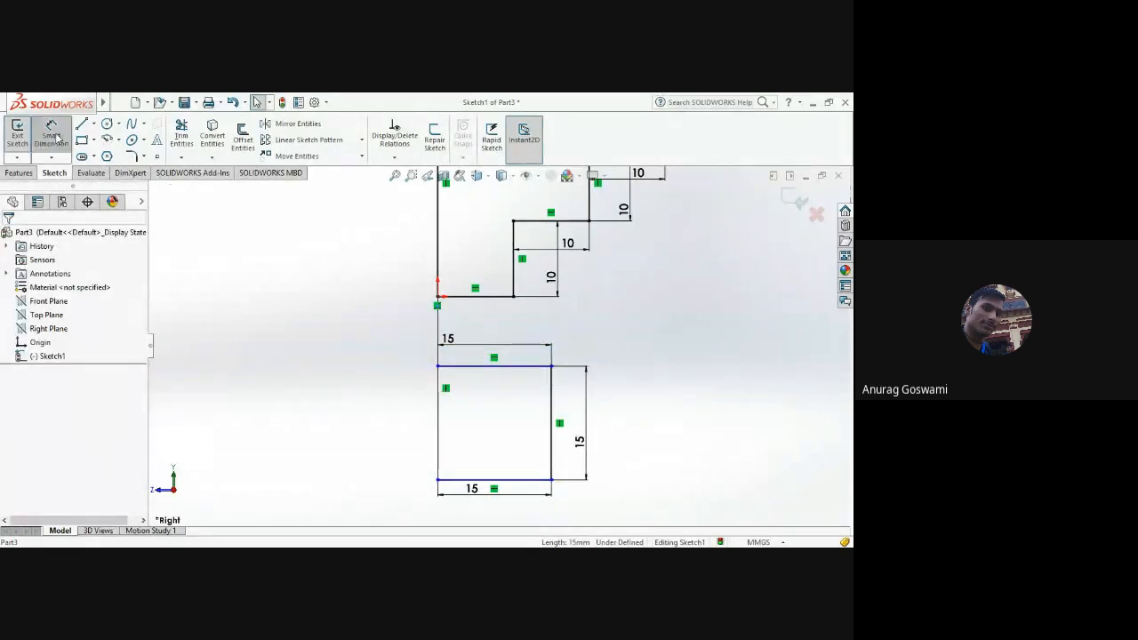
left_click(504, 296)
left_click(531, 481)
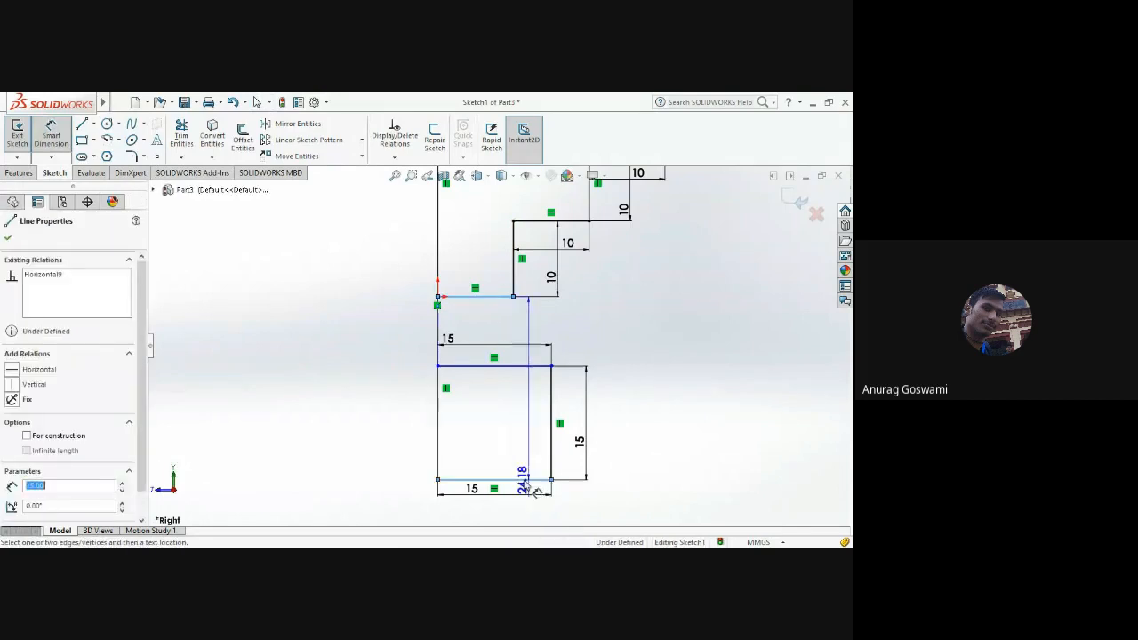
left_click(366, 422)
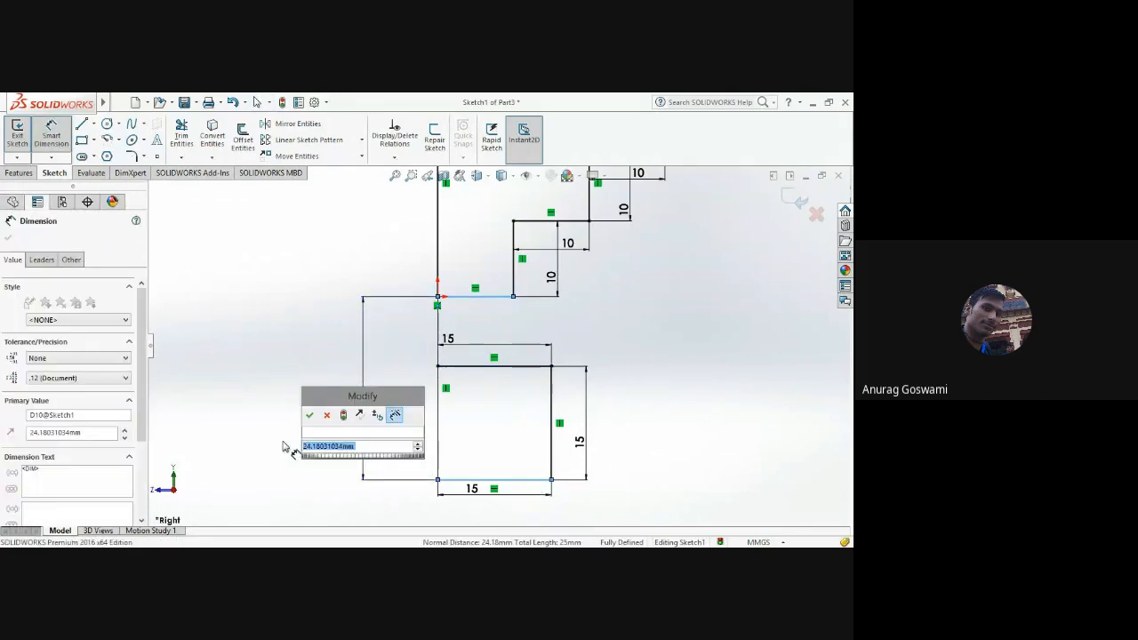
key("Return")
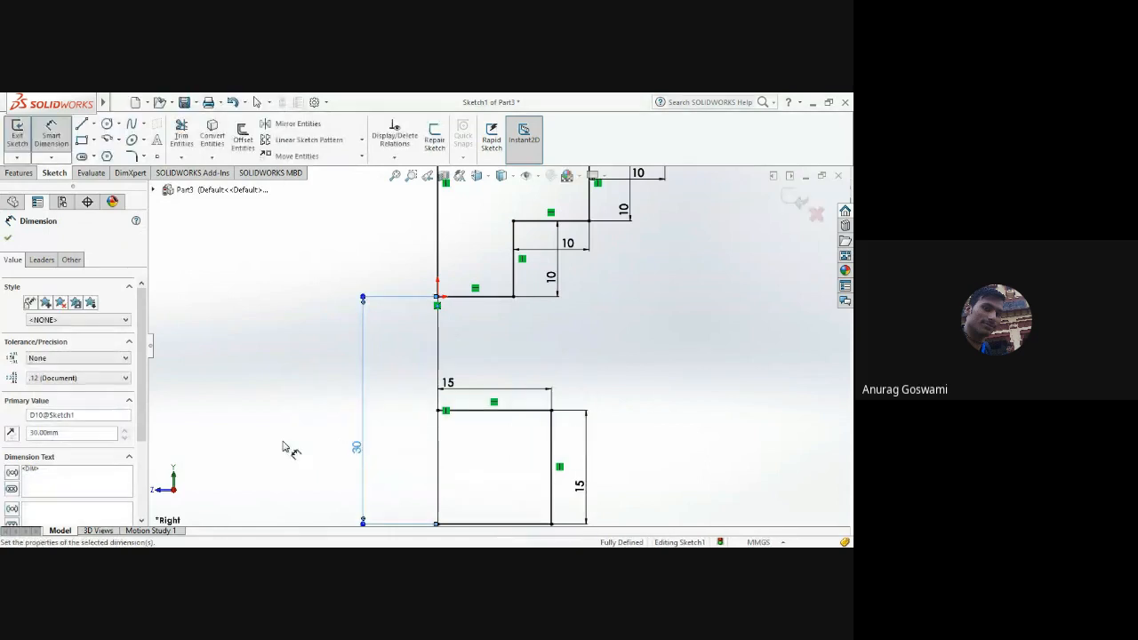
scroll(564, 373, "down", 2)
key("Escape")
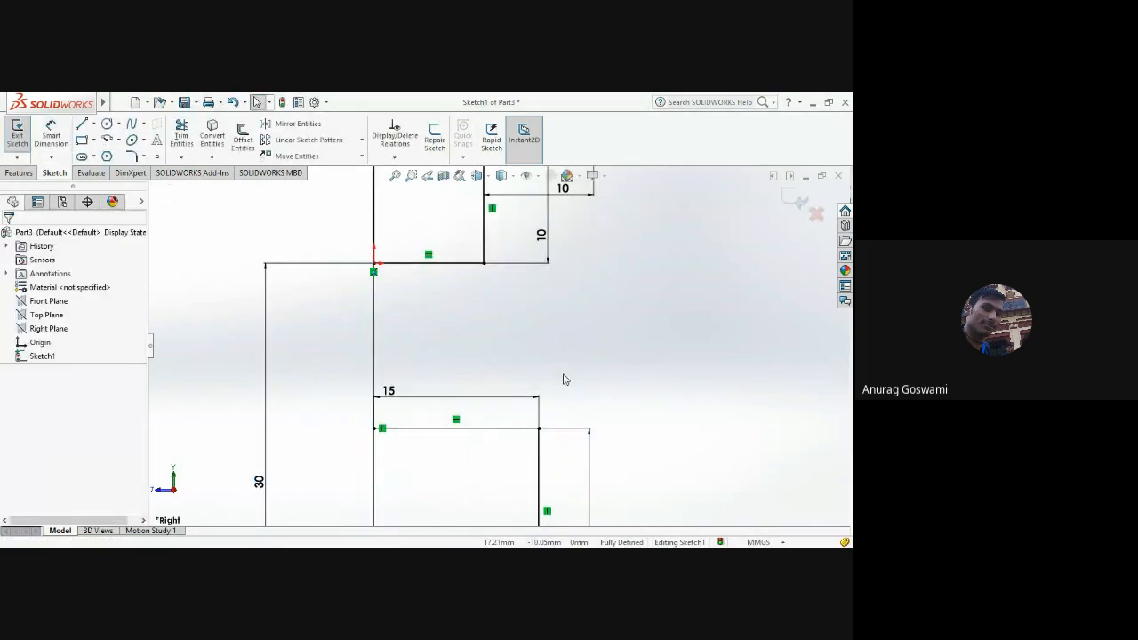
key("ctrl+8")
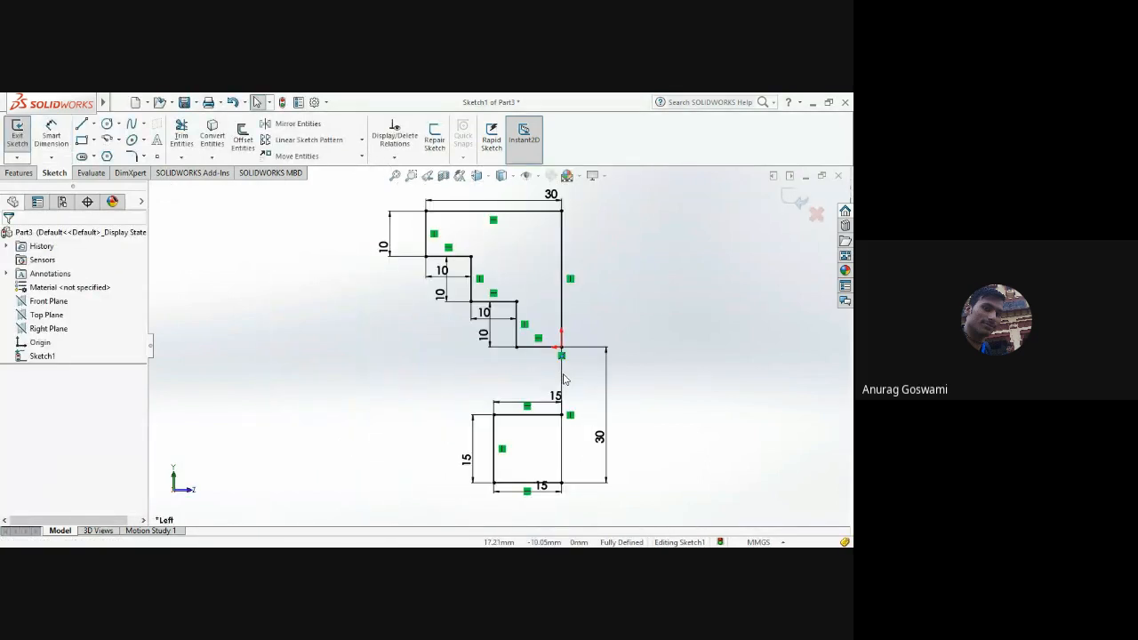
key("ctrl+4")
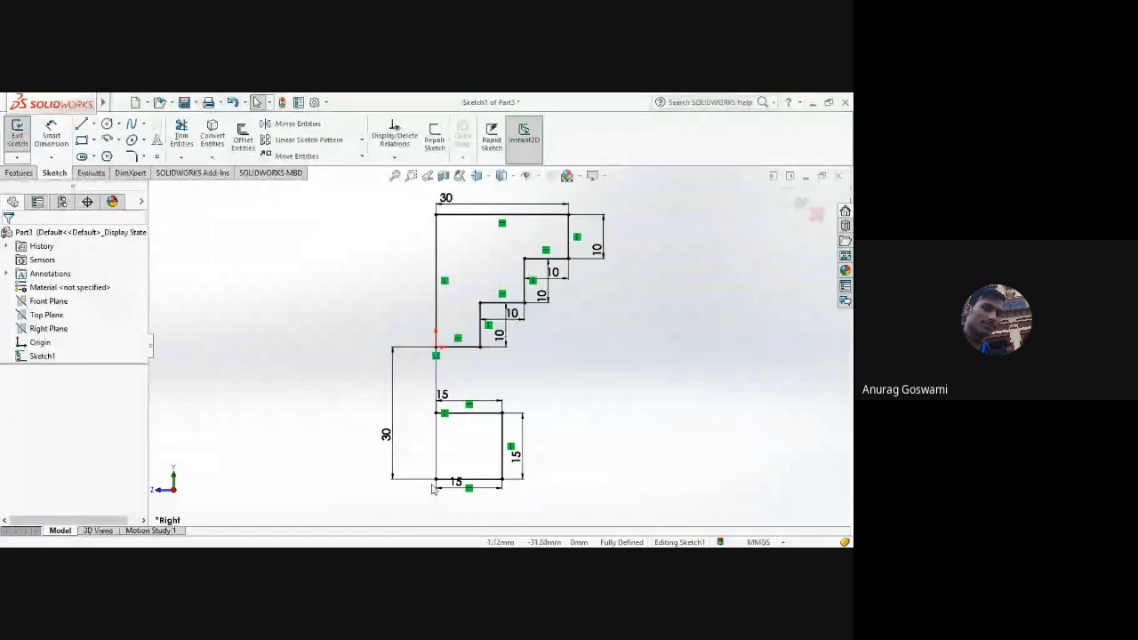
Step: Create a new part document and start a sketch on its Right Plane
key("ctrl+n")
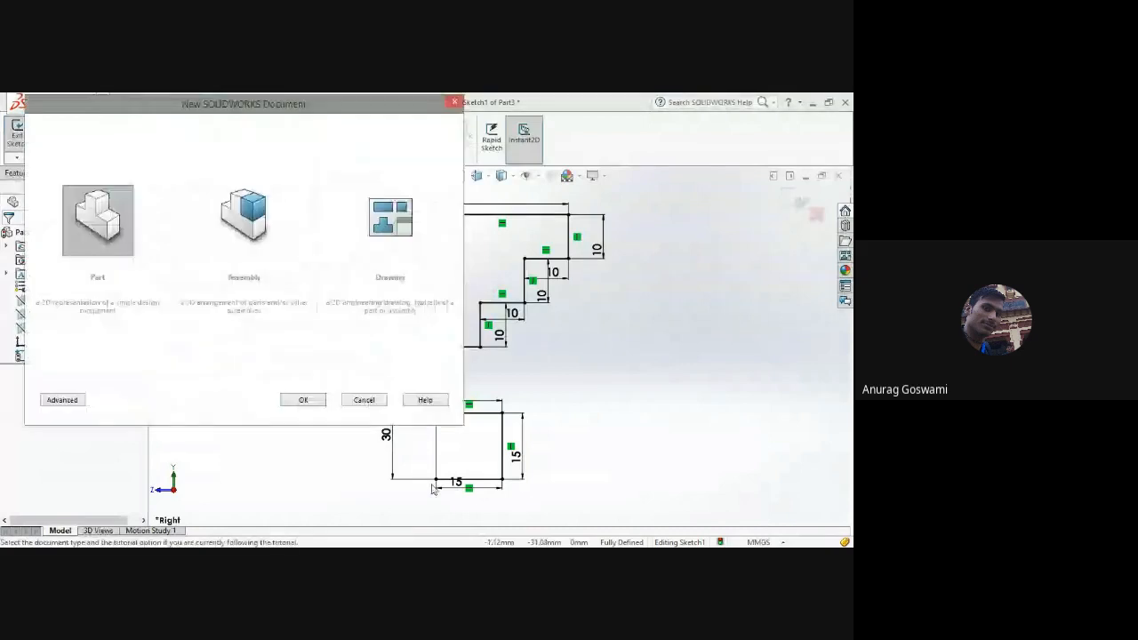
left_click(302, 400)
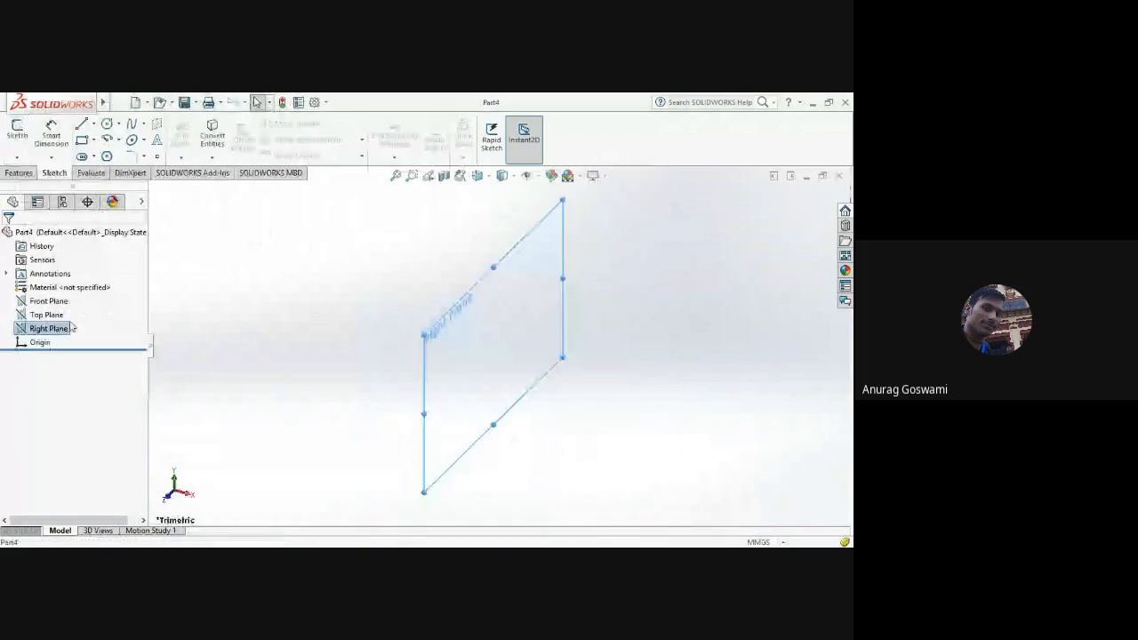
left_click(17, 131)
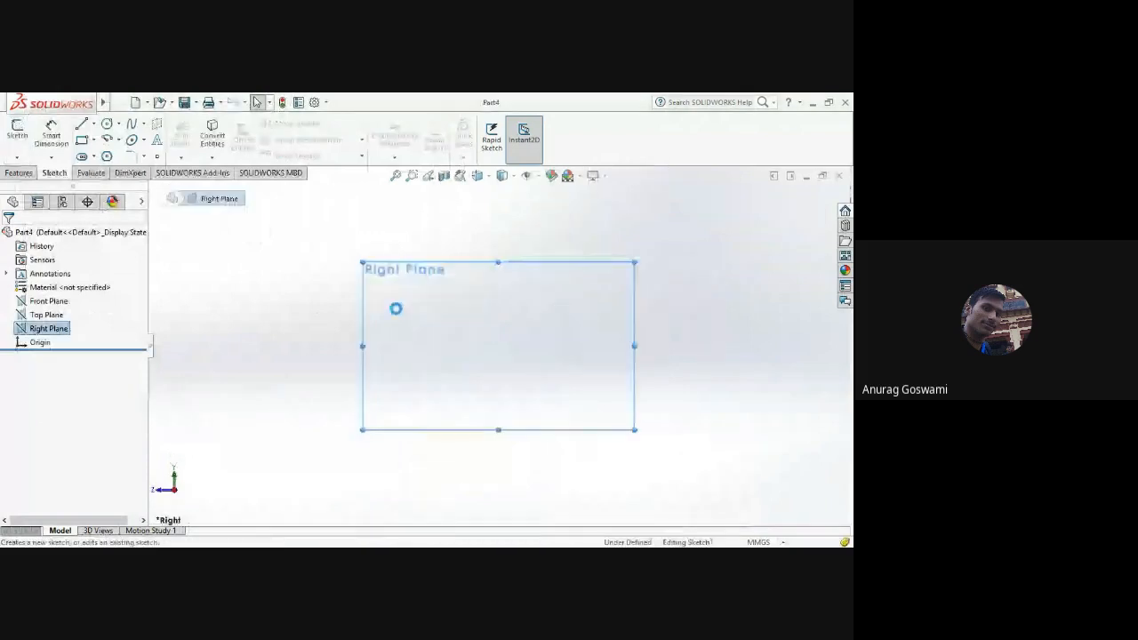
Step: Sketch a horizontal base line about 95 mm long from the origin
left_click(81, 125)
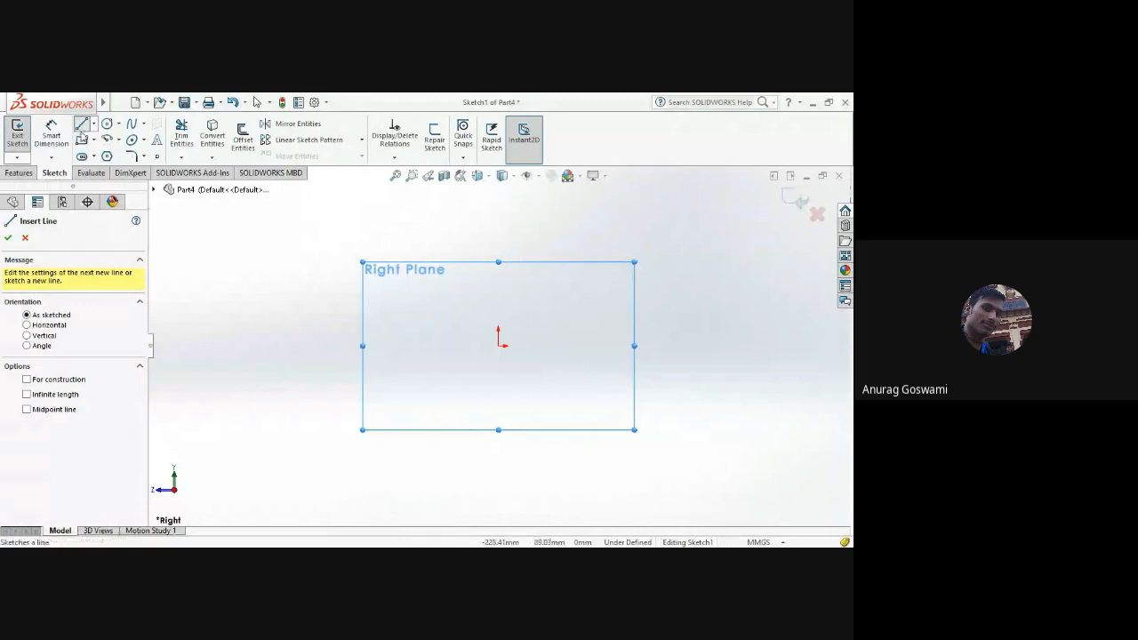
left_click(498, 346)
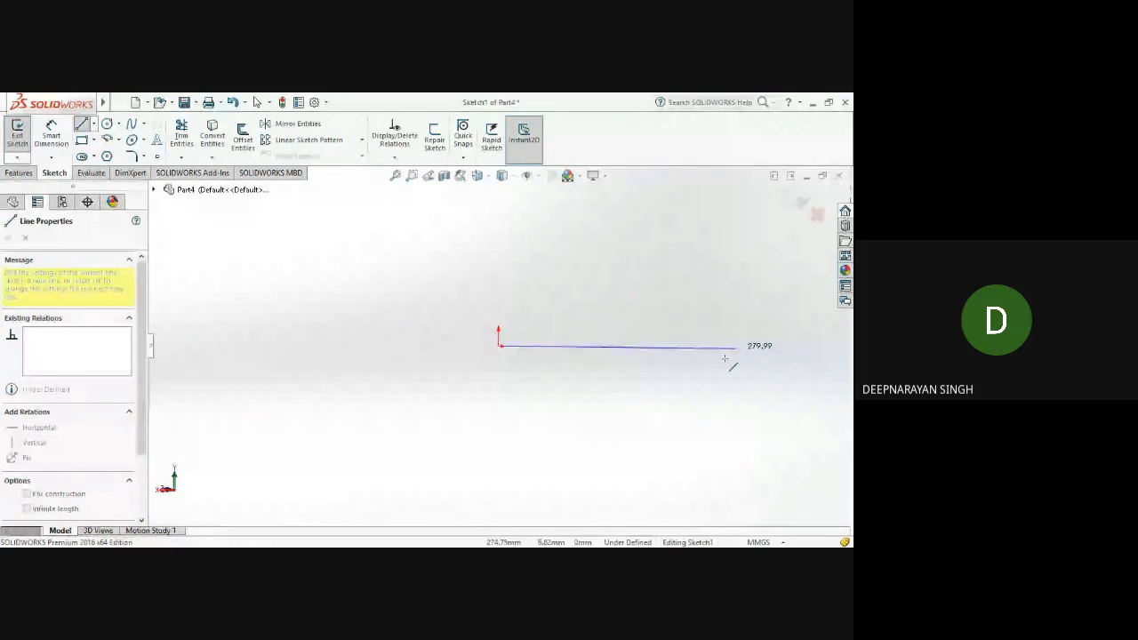
key("ctrl+8")
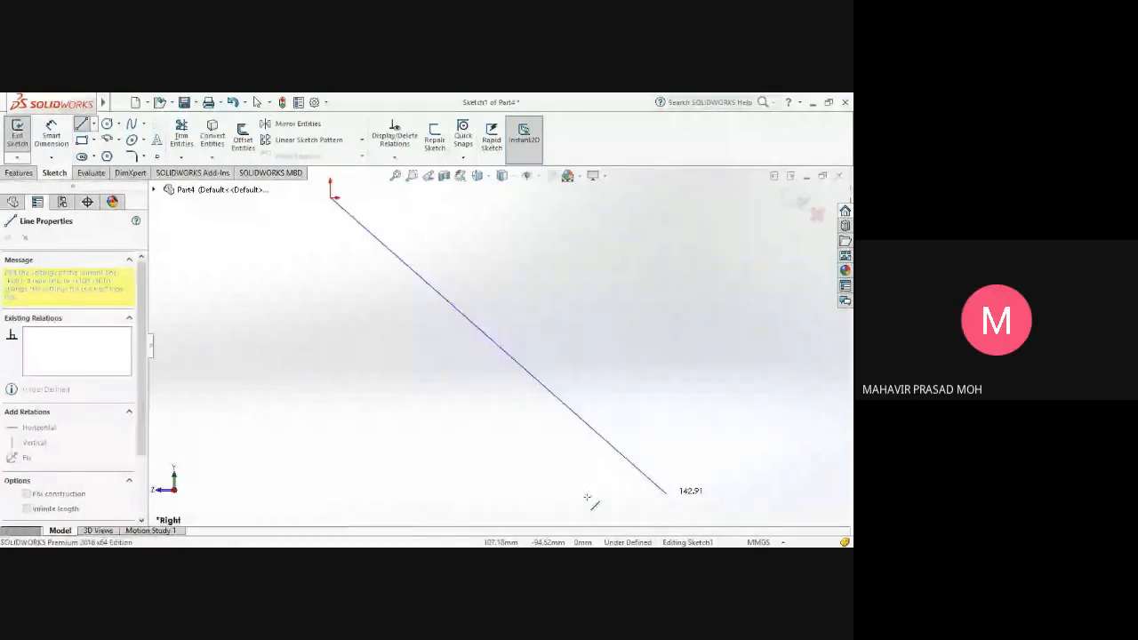
scroll(615, 341, "up", 4)
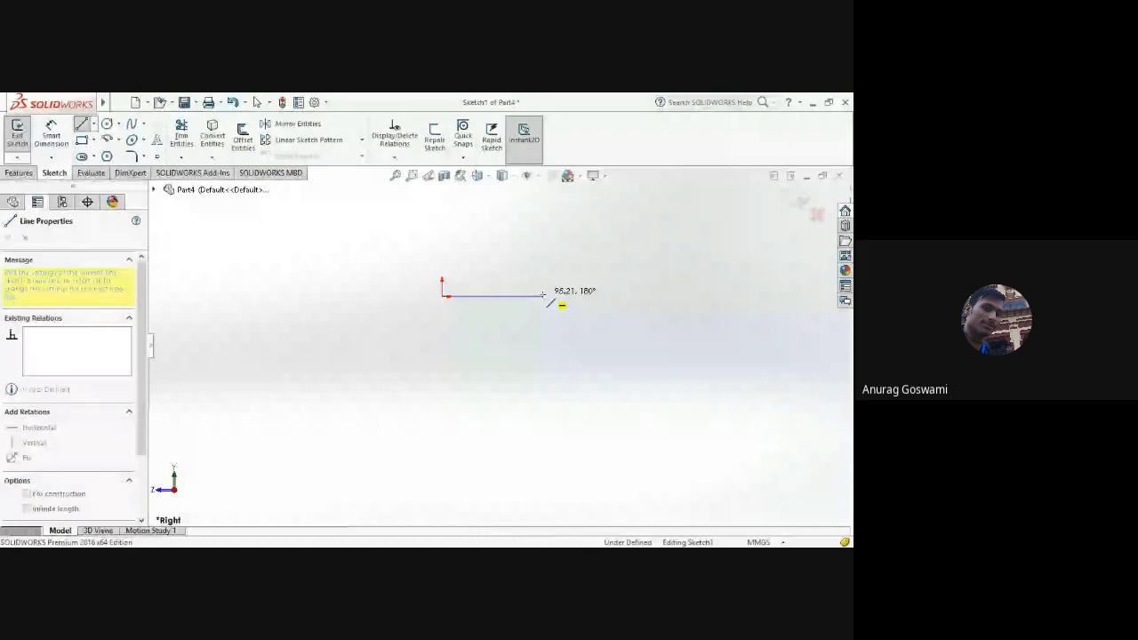
left_click(542, 295)
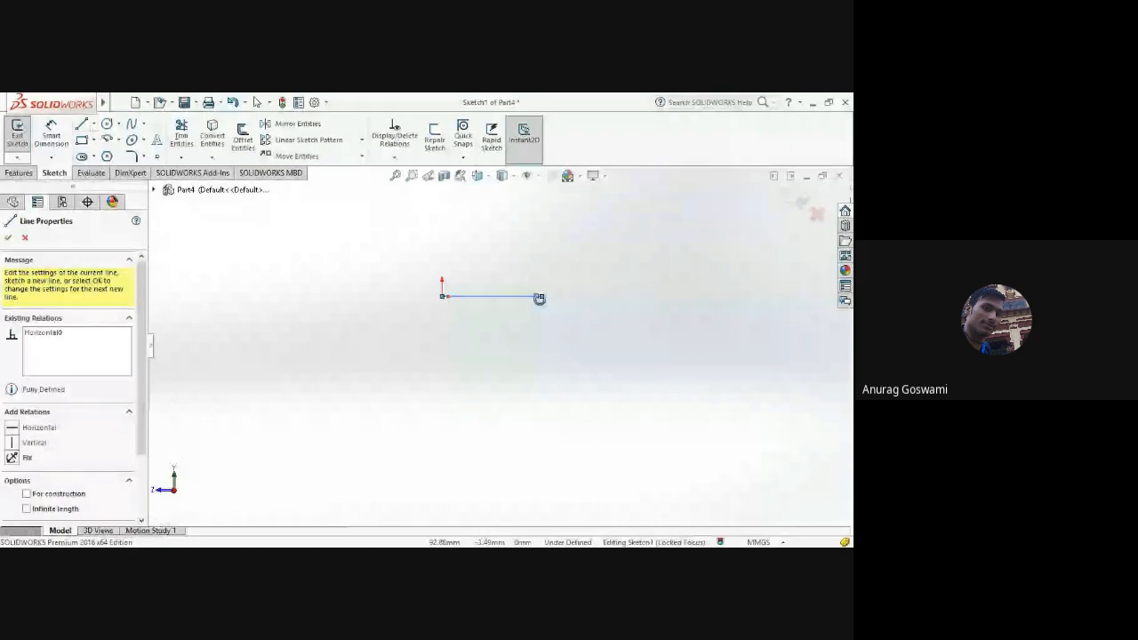
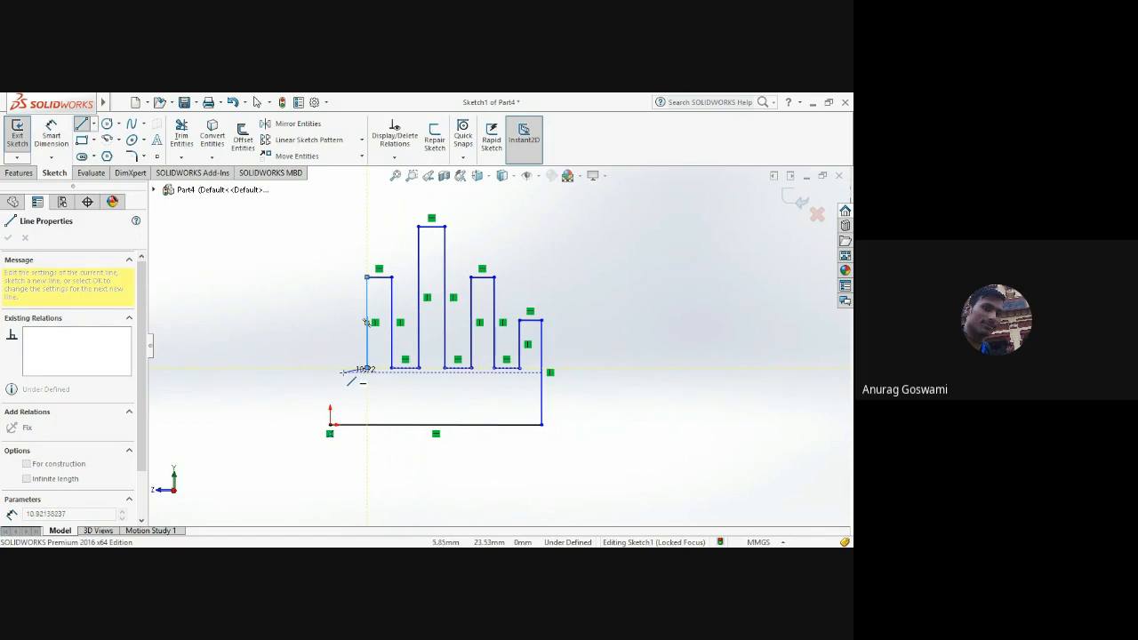
Step: Close the comb-shaped profile with a slightly slanted 8 mm gap line, an upward line, a short horizontal top and a 47 mm vertical to the origin
left_click(349, 372)
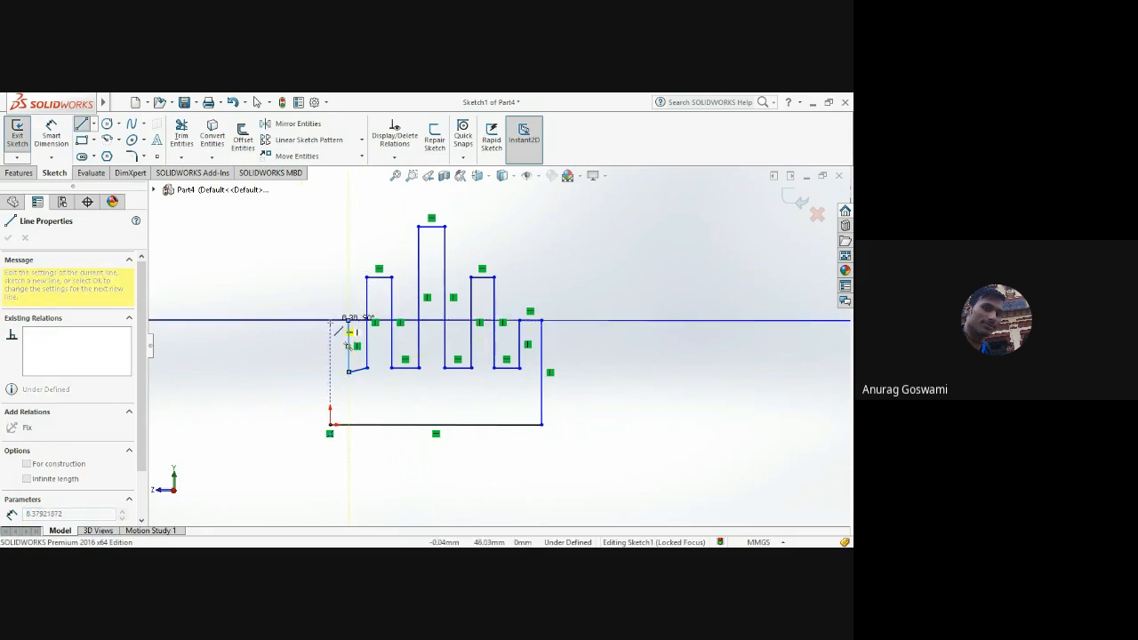
left_click(330, 320)
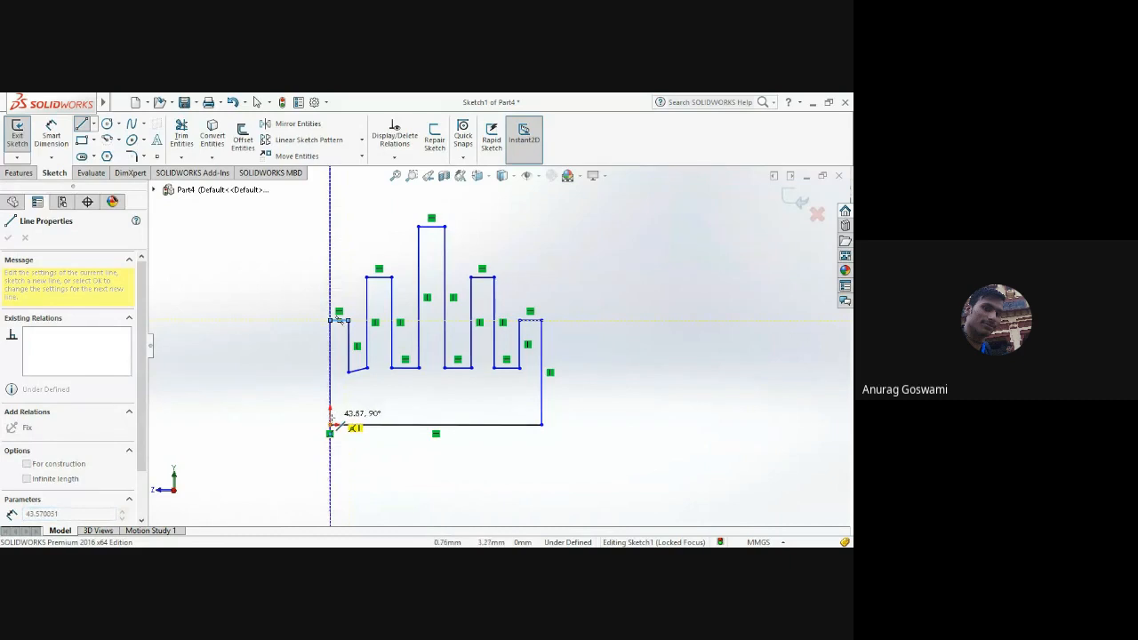
left_click(330, 425)
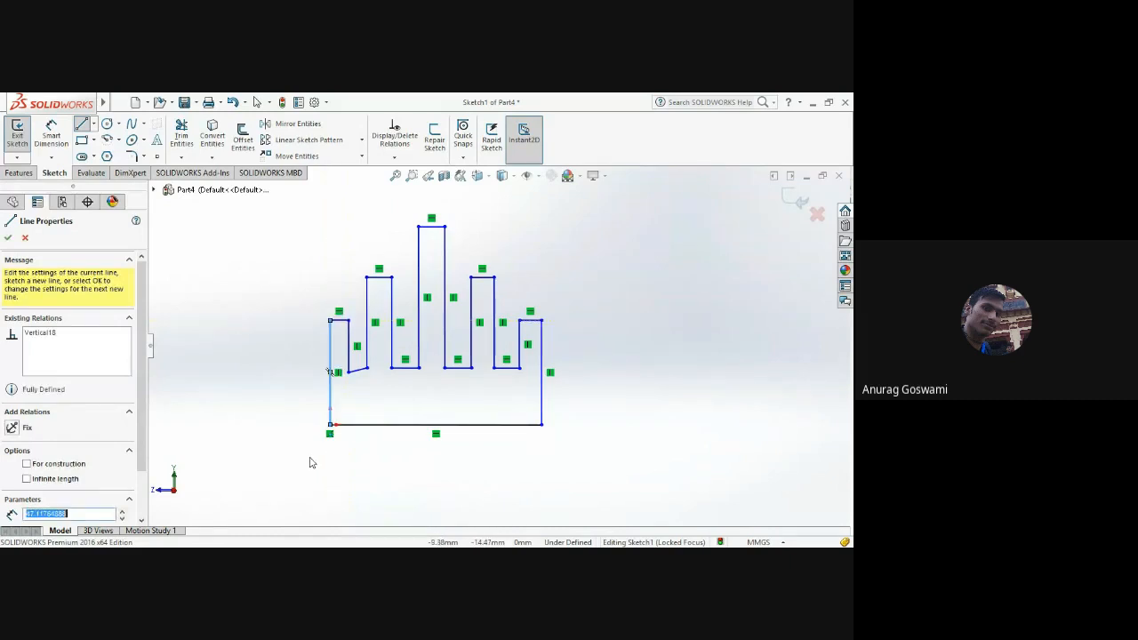
key("Escape")
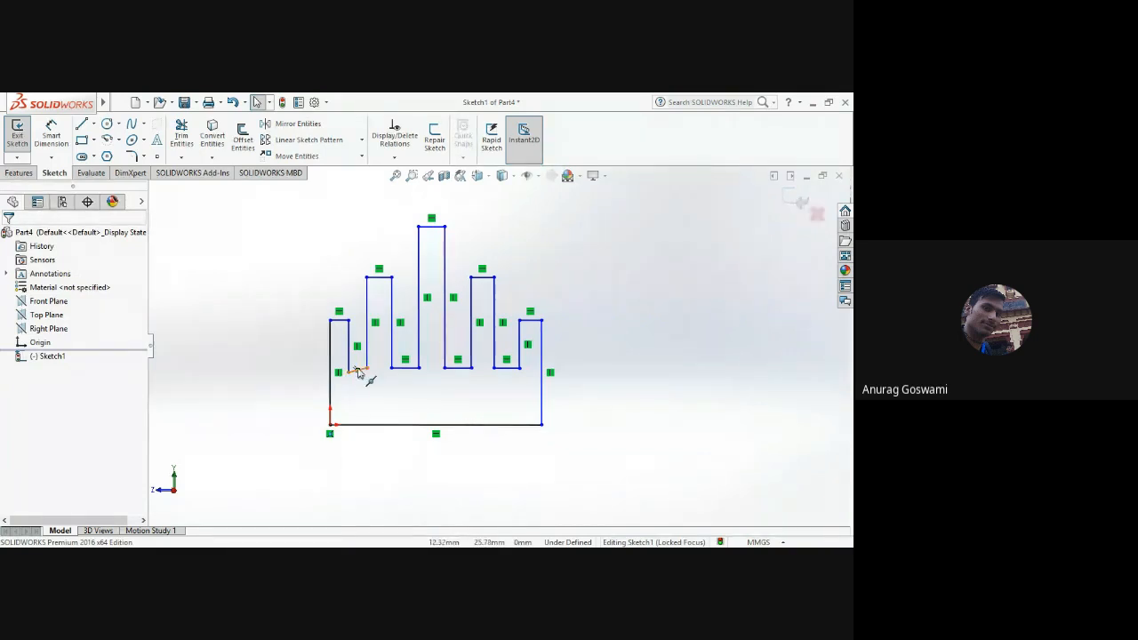
Step: Add a Horizontal relation to the slanted line between the two teeth nearest the origin
scroll(358, 371, "up", 2)
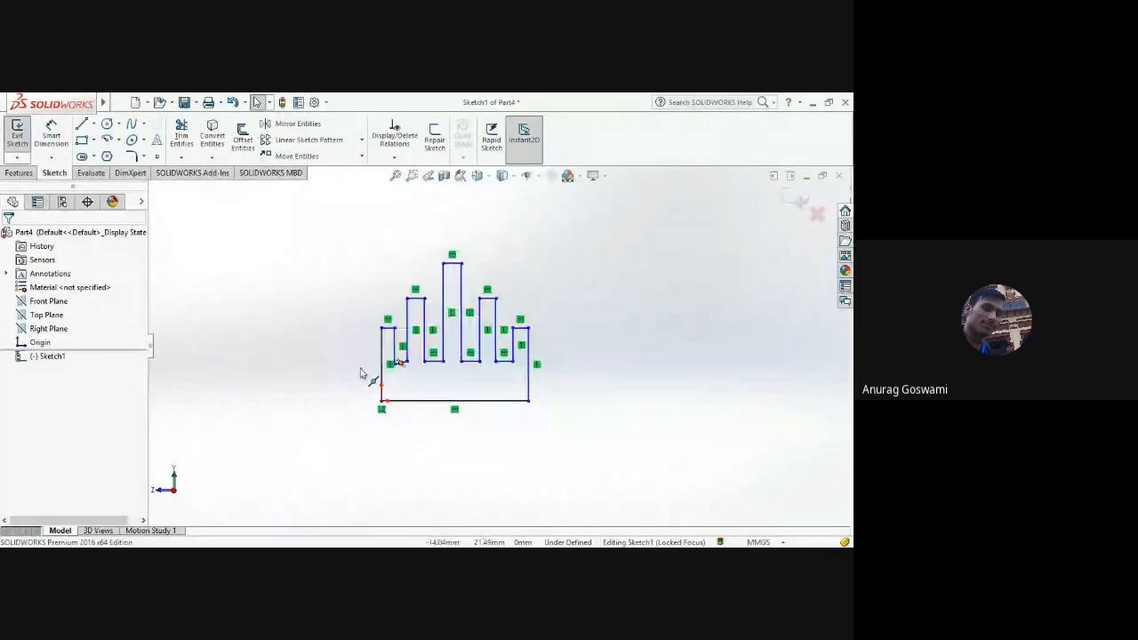
scroll(360, 370, "down", 3)
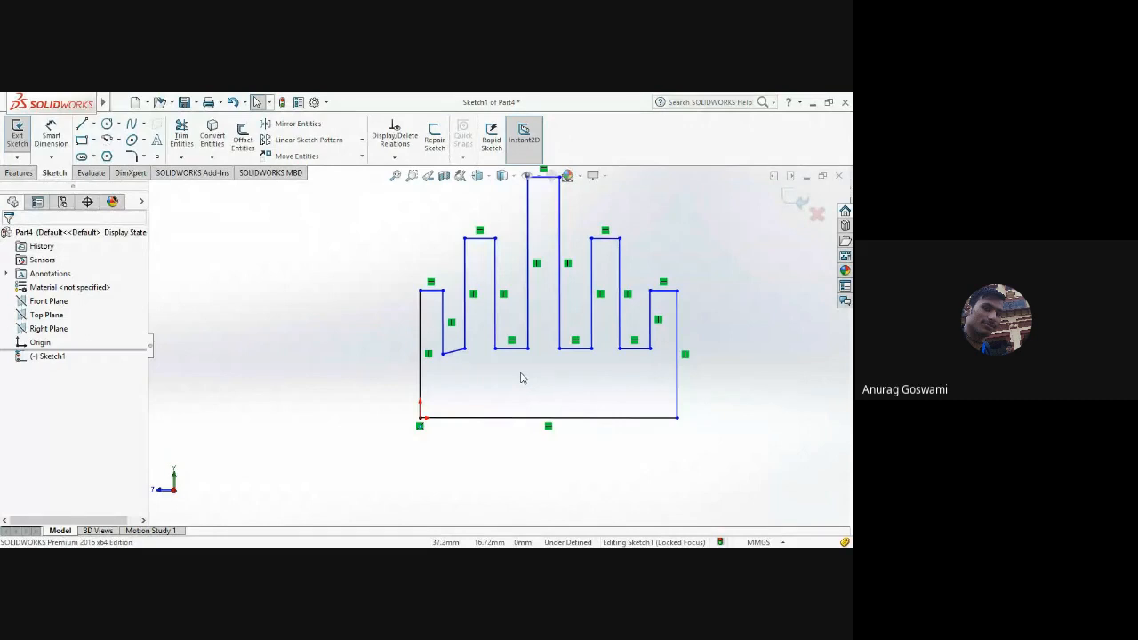
left_click(458, 352)
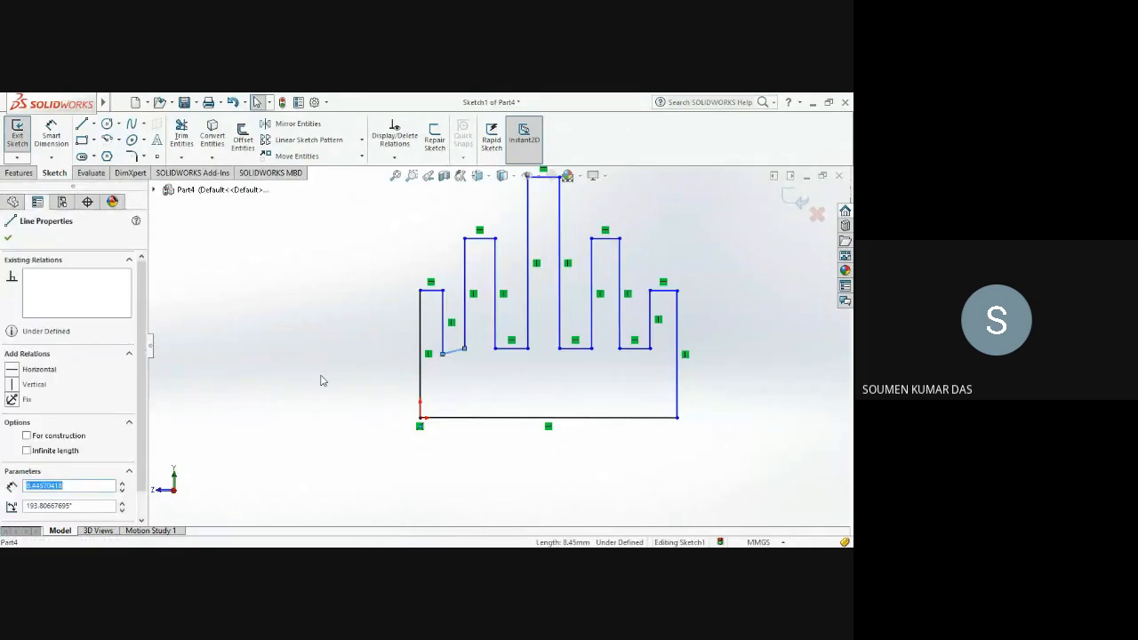
scroll(142, 391, "down", 1)
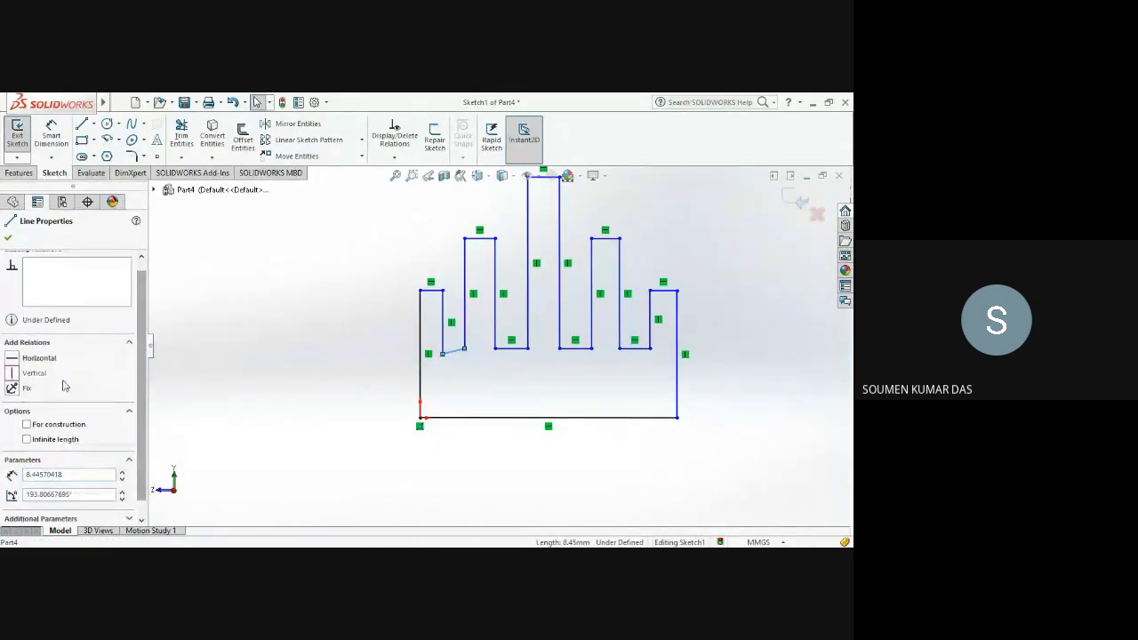
left_click(40, 359)
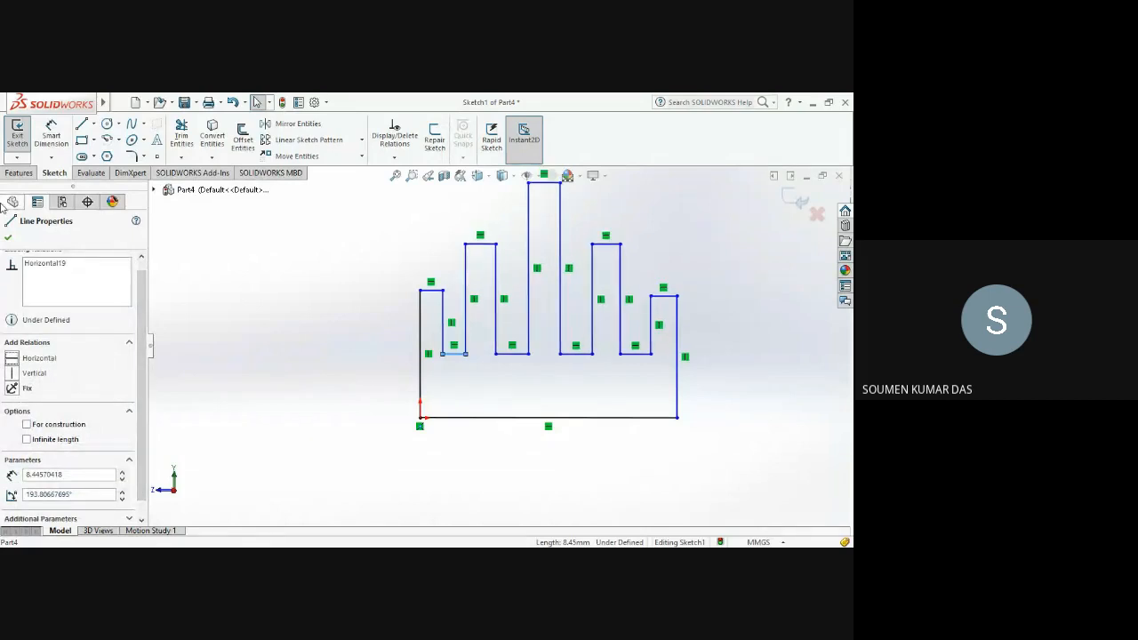
left_click(155, 285)
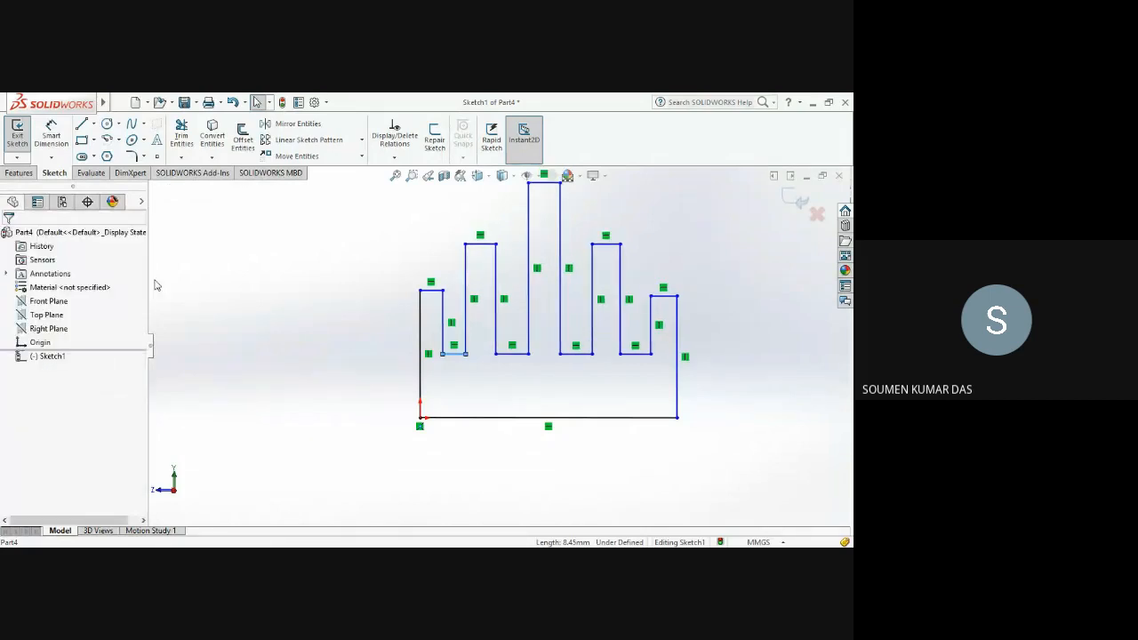
Step: Dimension the horizontal base line of the comb-shaped profile and set its length to 90 mm
left_click(675, 420)
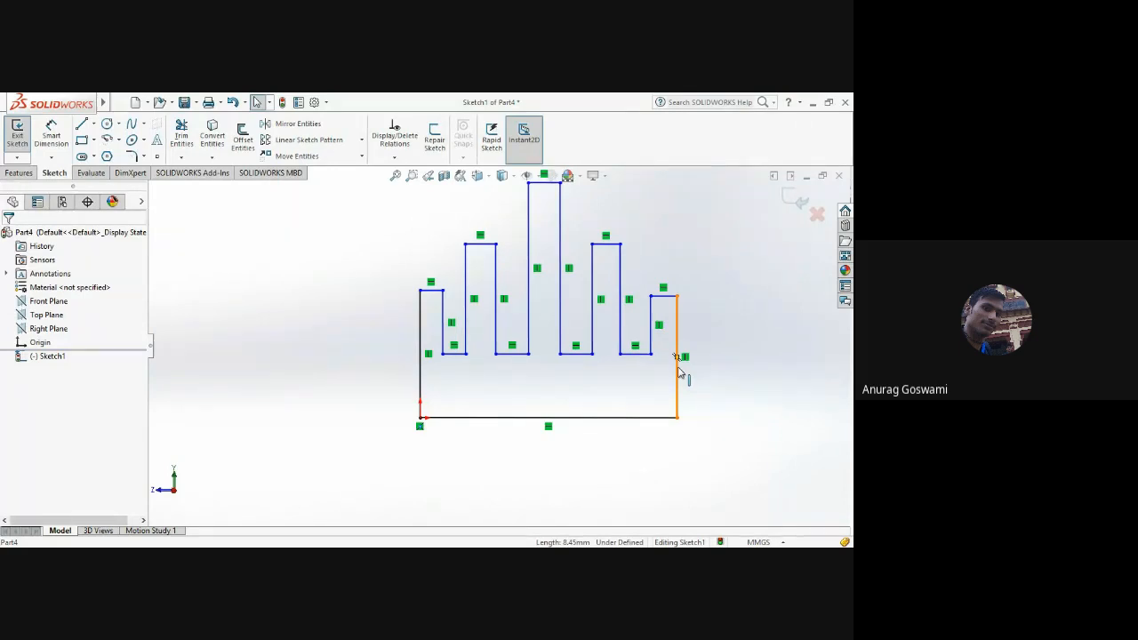
left_click(50, 133)
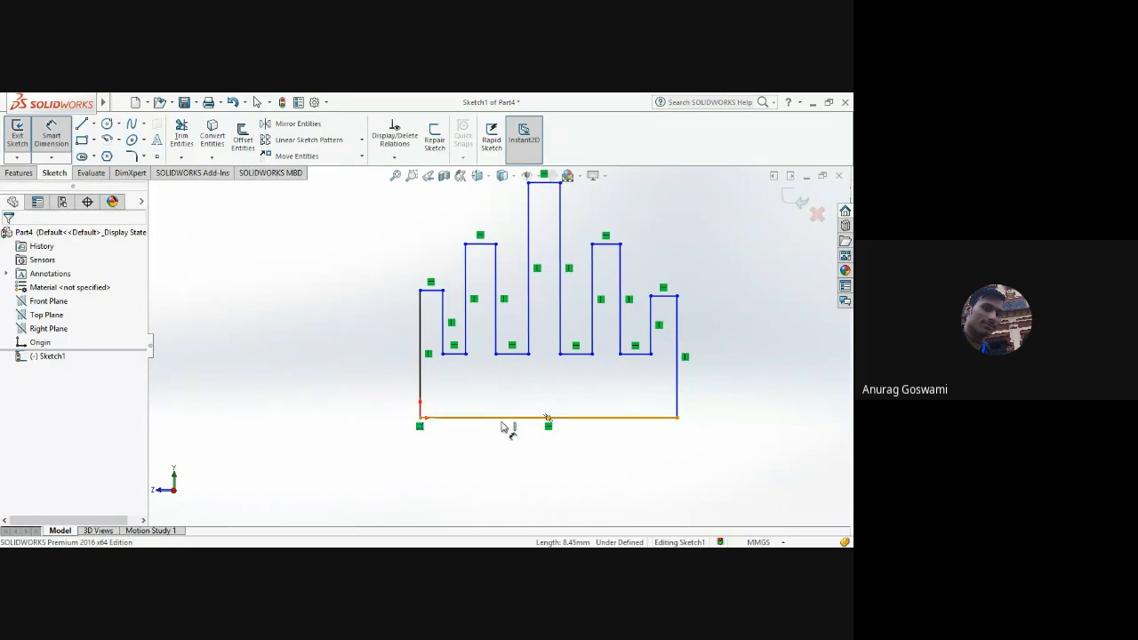
left_click(509, 417)
left_click(544, 459)
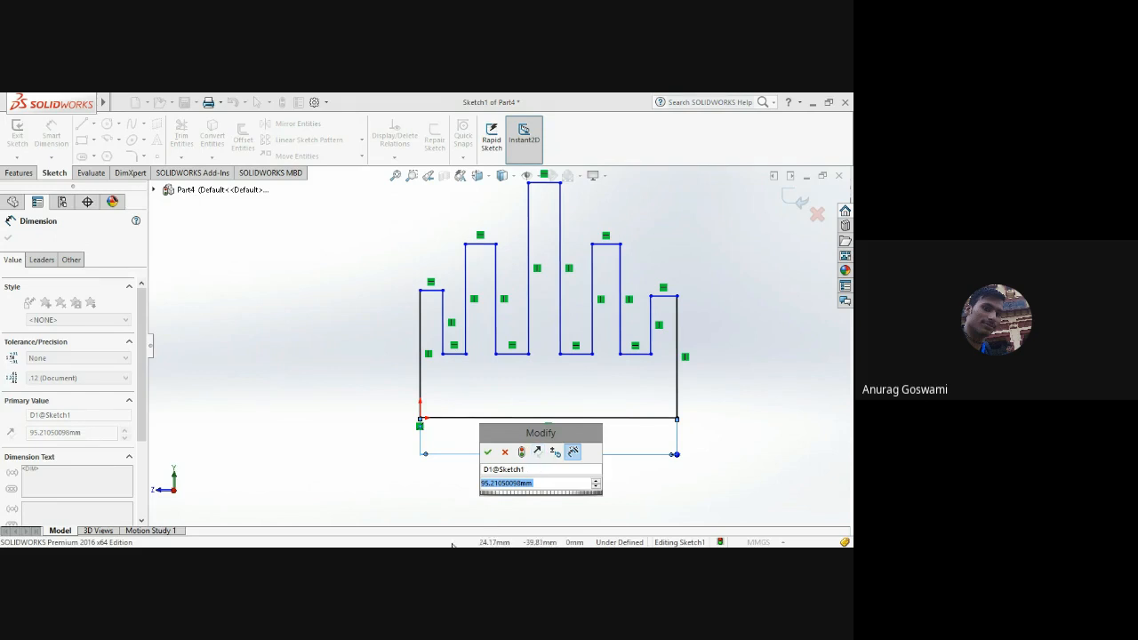
key("alt+Tab")
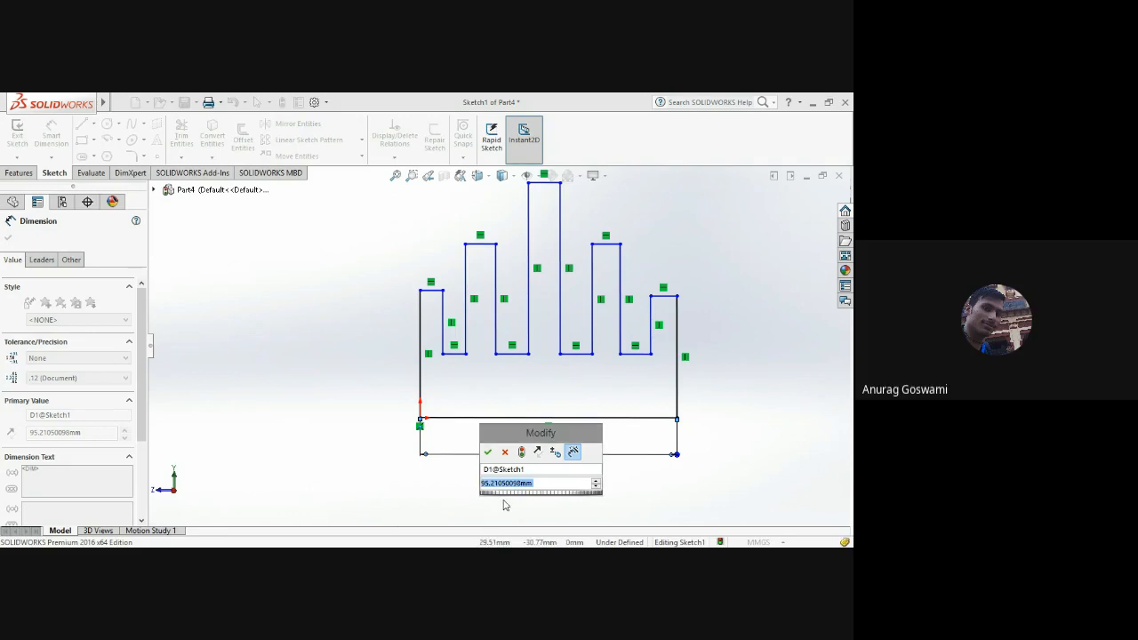
type("90")
key("Return")
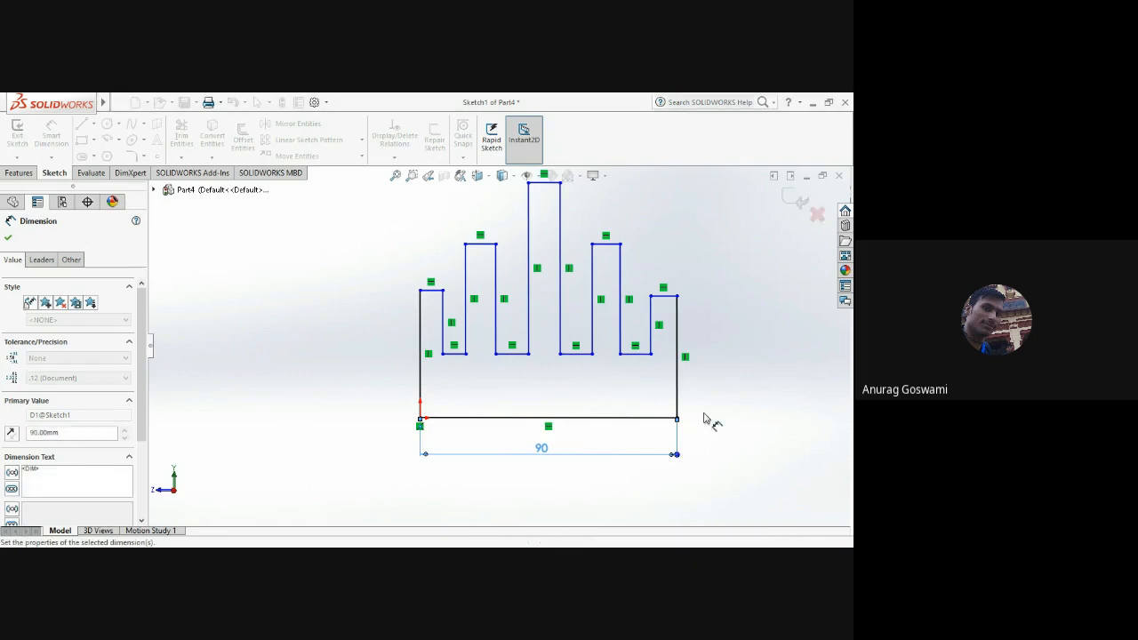
Step: Dimension the outer vertical edge at the end of the base opposite the origin and set it to 40 mm
left_click(679, 386)
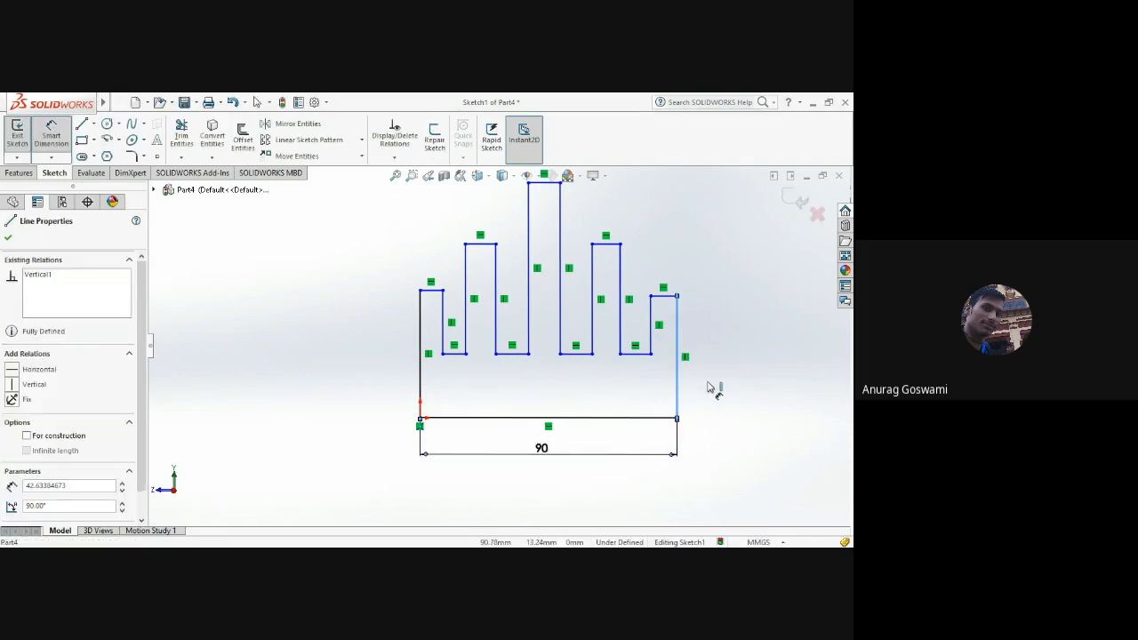
left_click(709, 376)
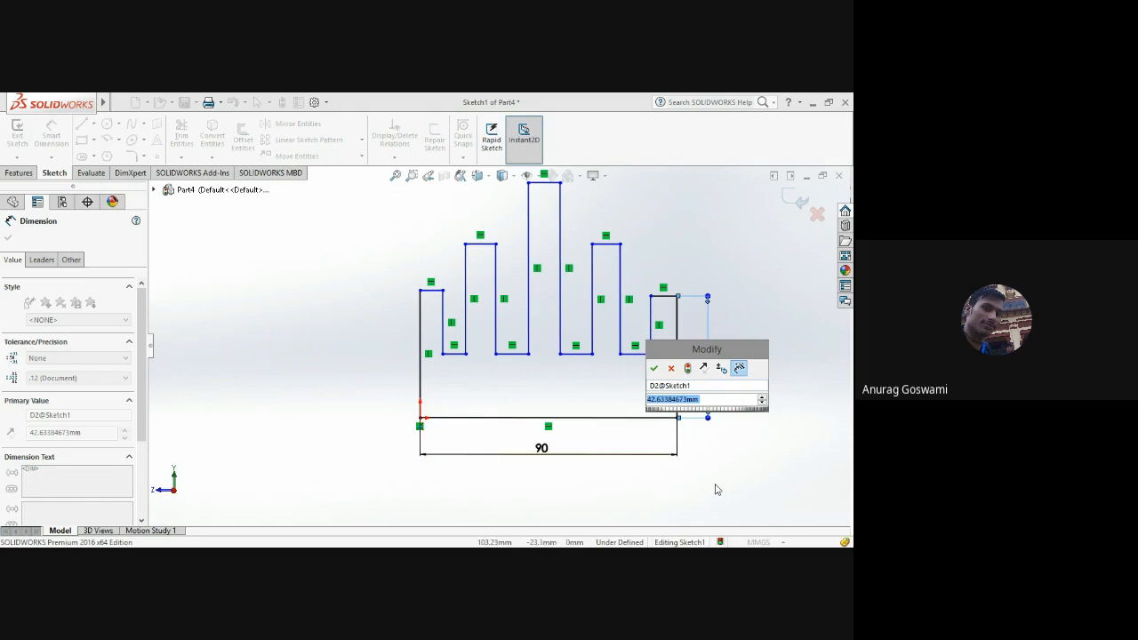
type("40")
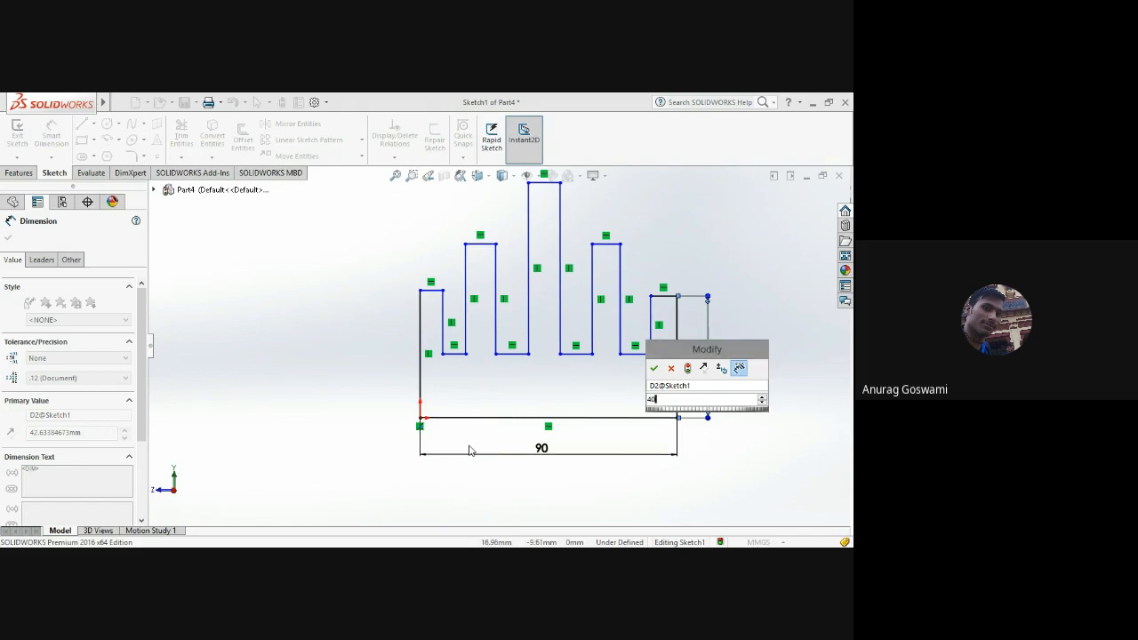
key("Return")
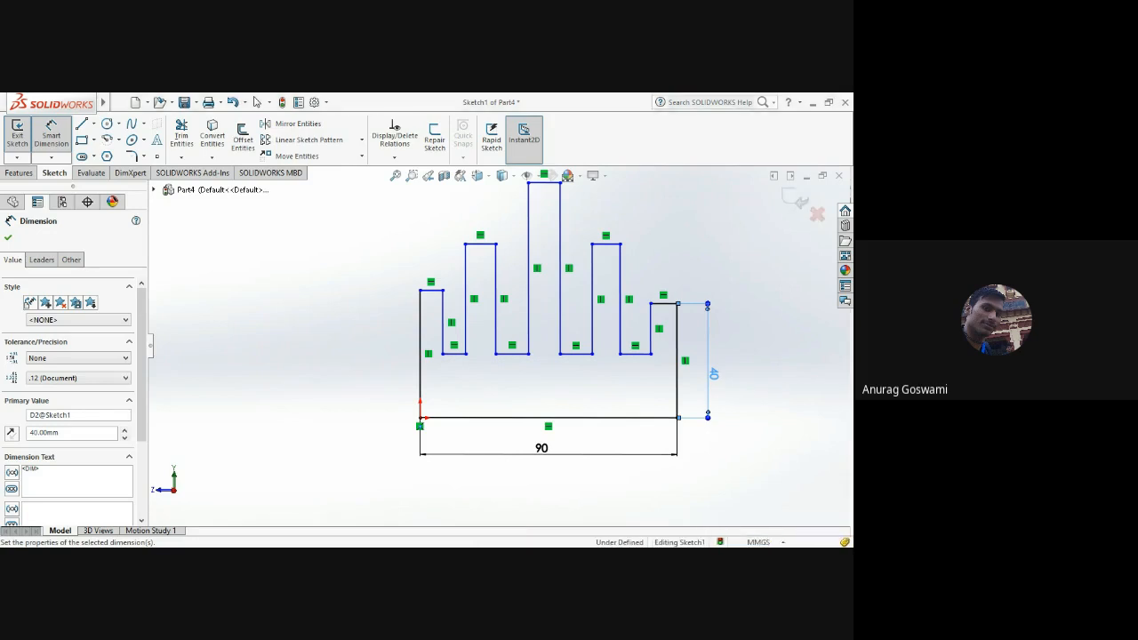
left_click(529, 480)
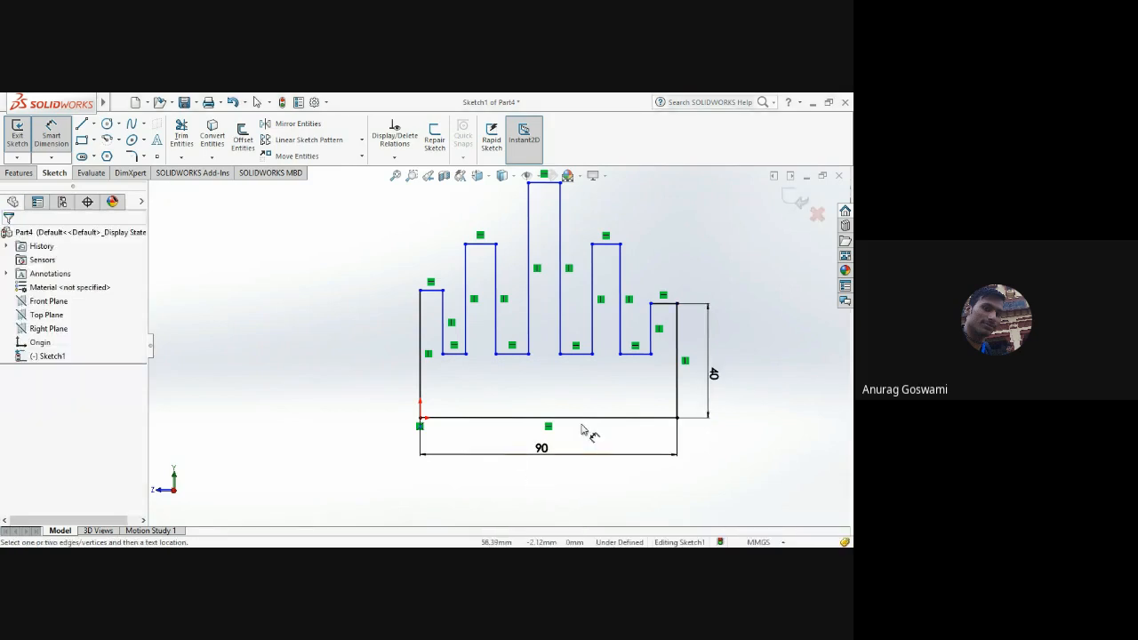
key("Escape")
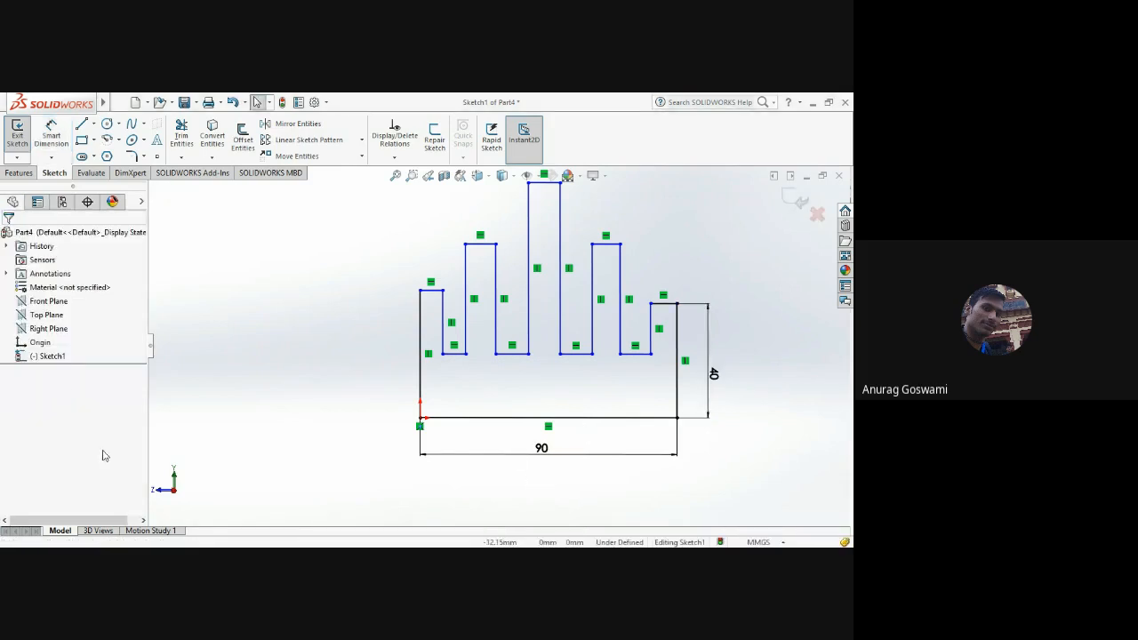
Step: Dimension the inner vertical side of the tooth farthest from the origin and set it to 20 mm
left_click(50, 131)
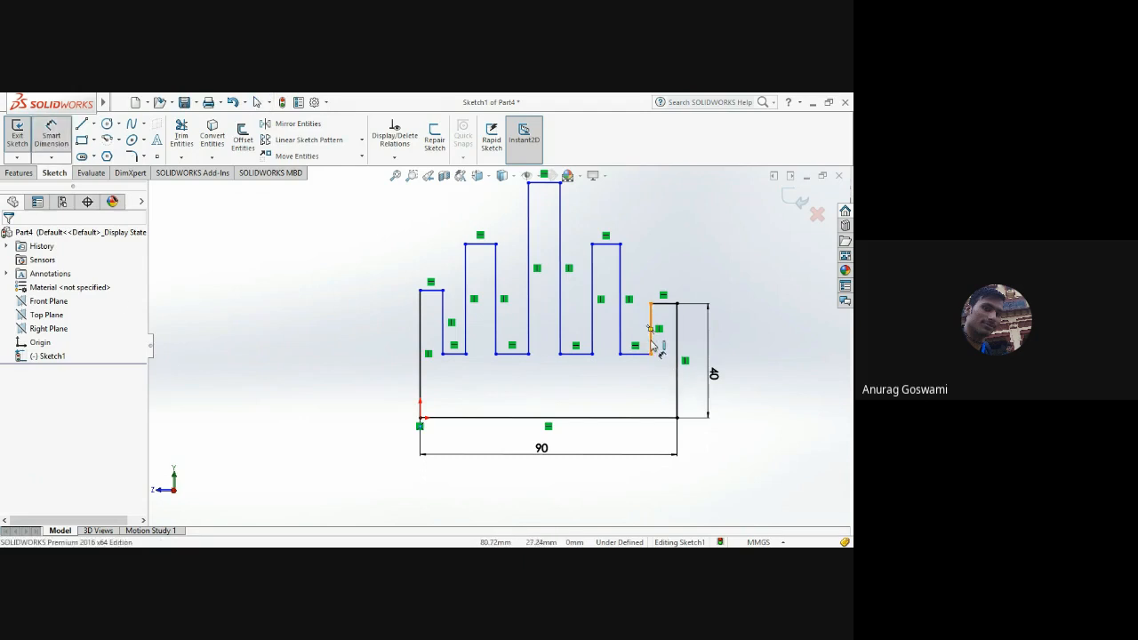
left_click(651, 339)
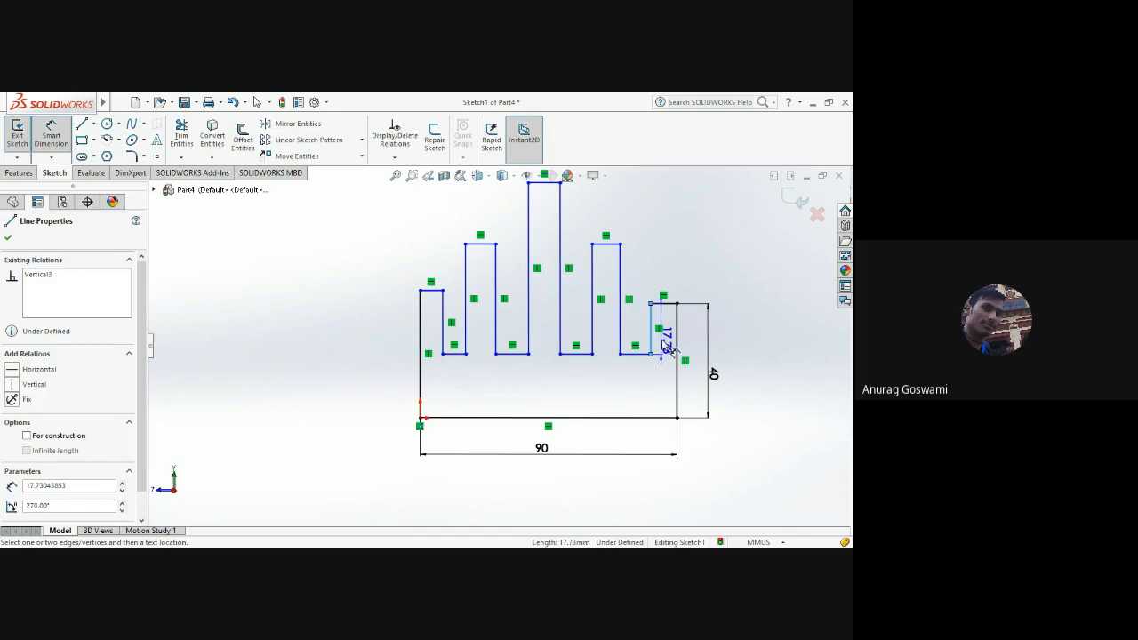
left_click(596, 407)
type("20")
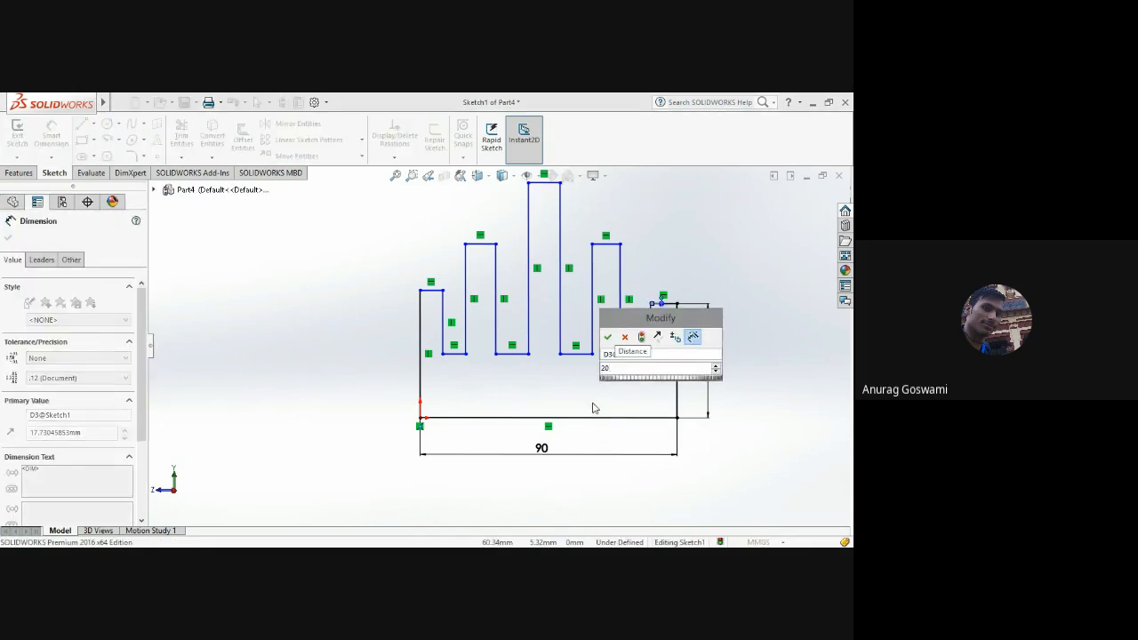
key("Return")
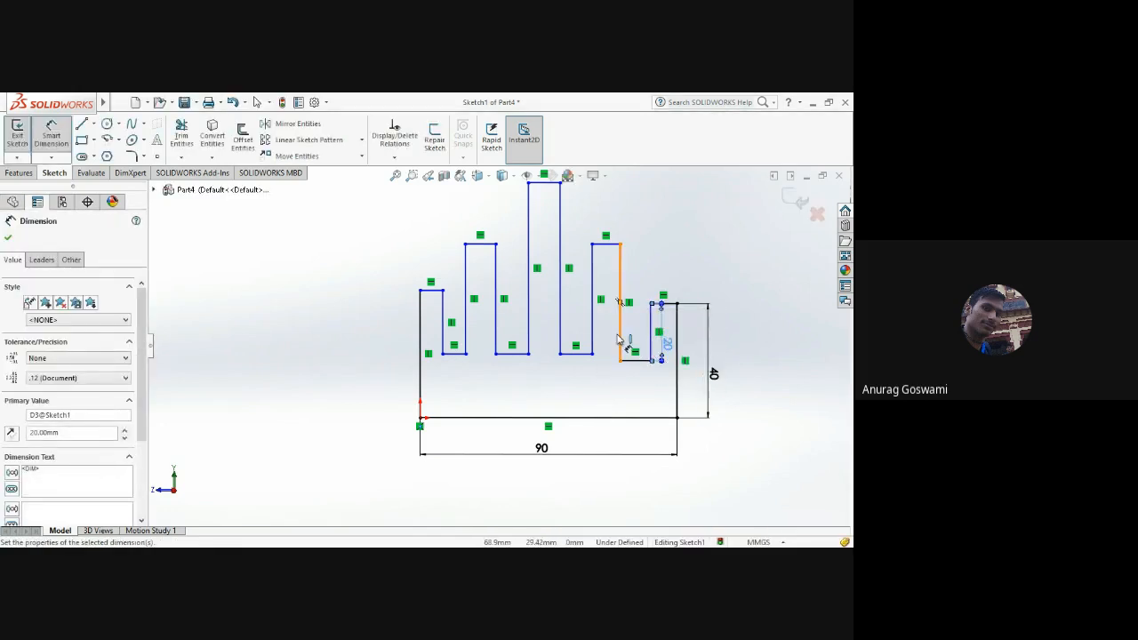
Step: Dimension the fourth tooth from the origin on its vertical side facing the outermost tooth as 40 mm
left_click(619, 340)
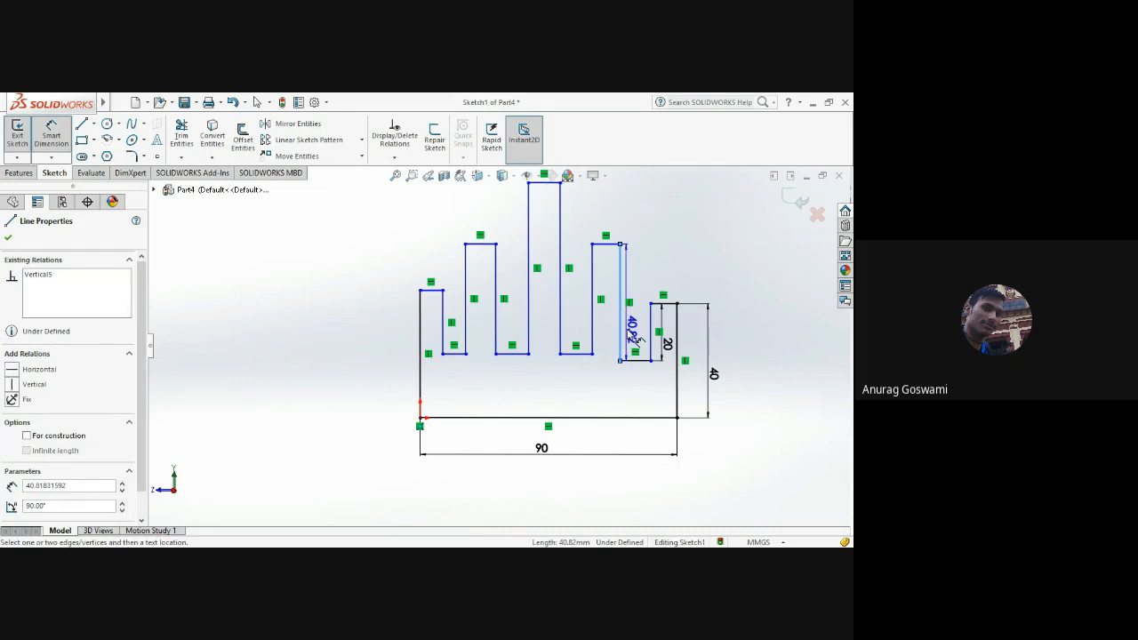
left_click(633, 336)
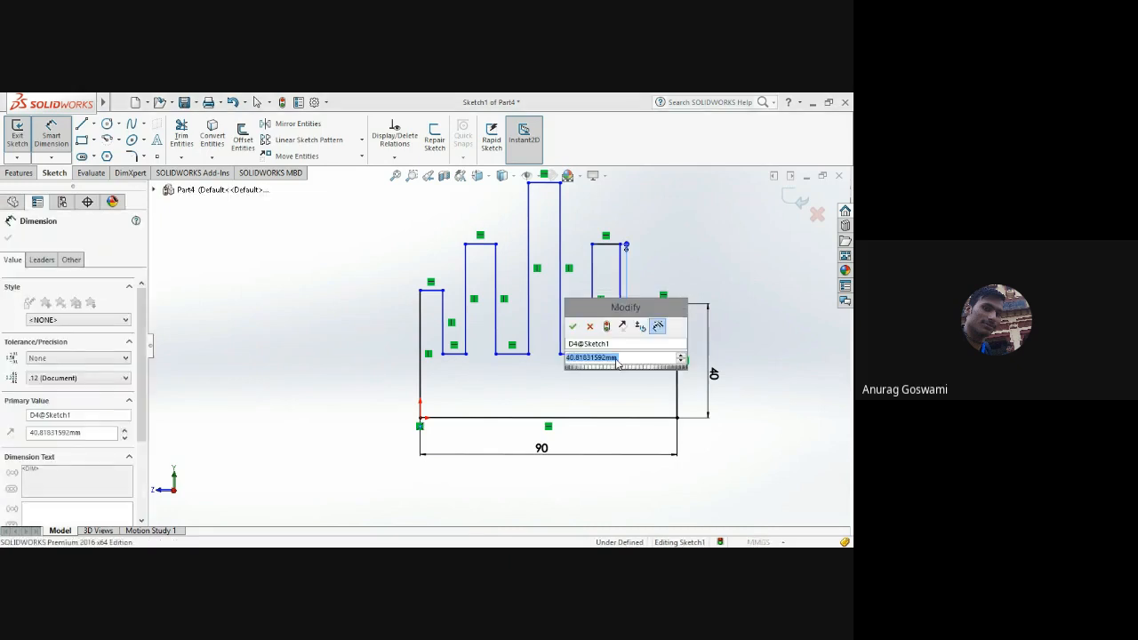
type("40")
key("Return")
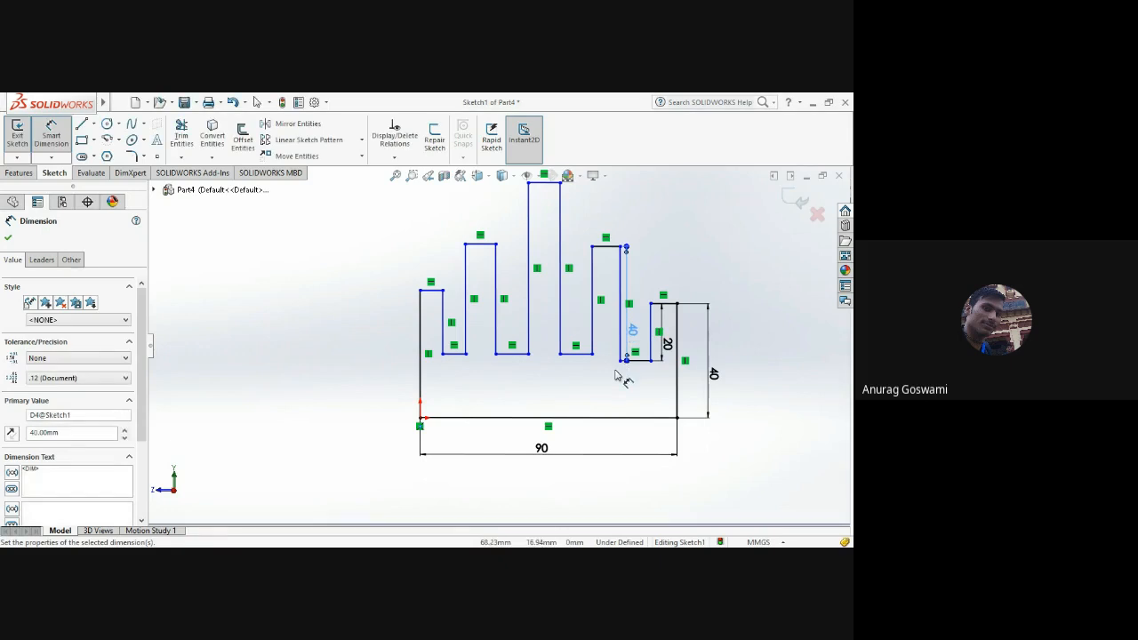
key("Escape")
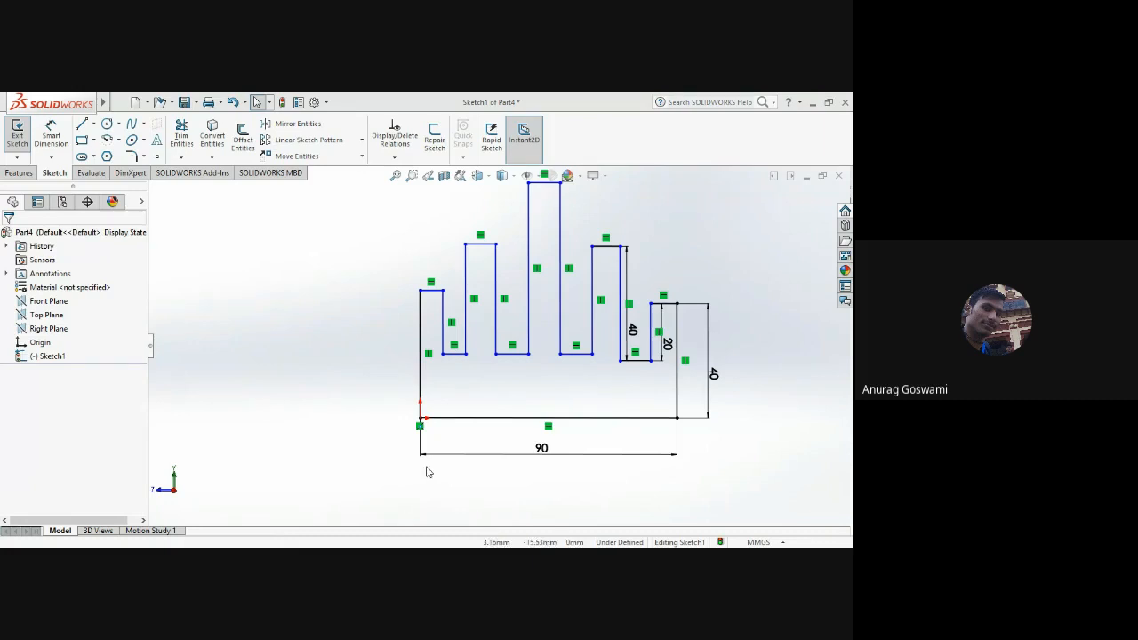
Step: Dimension the central tooth's vertical side facing away from the origin and set it to 60 mm
left_click(51, 135)
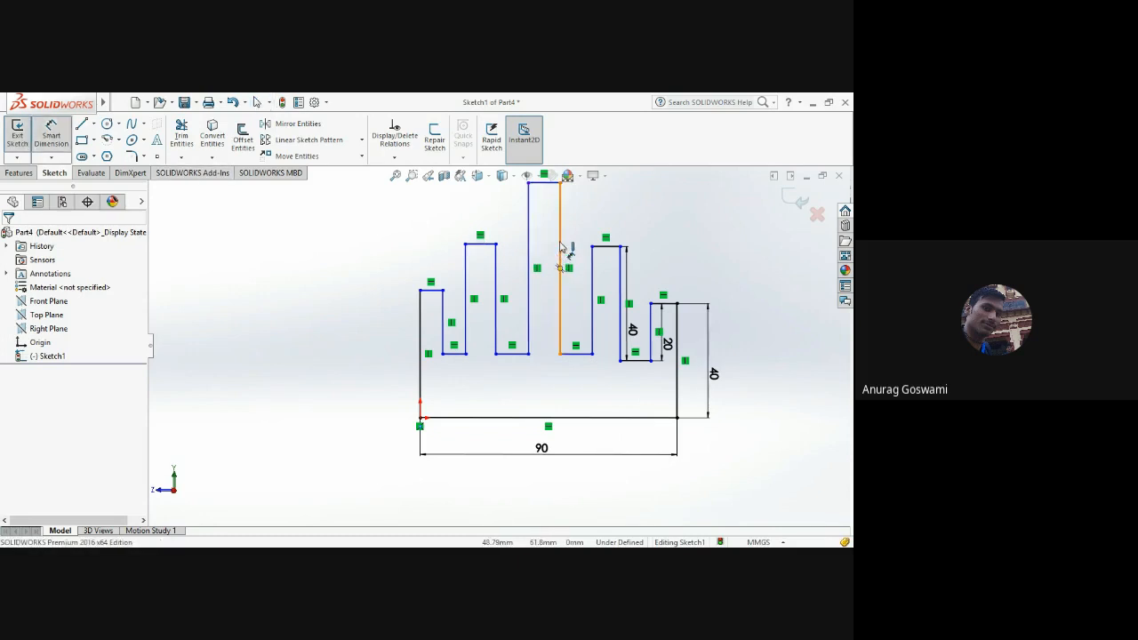
left_click(560, 253)
left_click(578, 249)
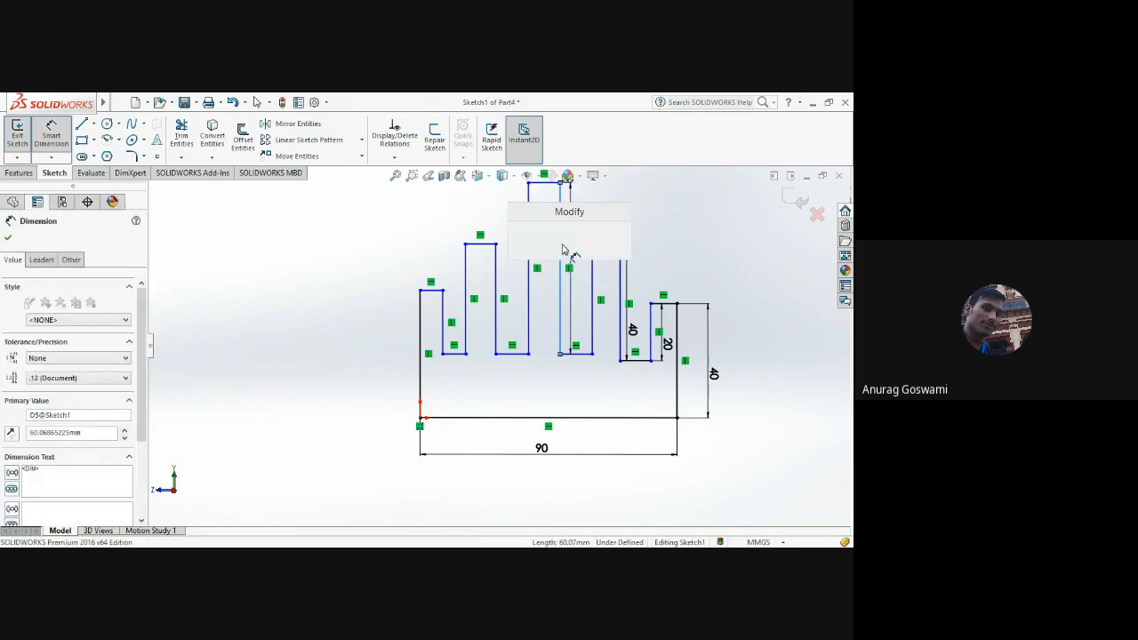
type("60")
key("Return")
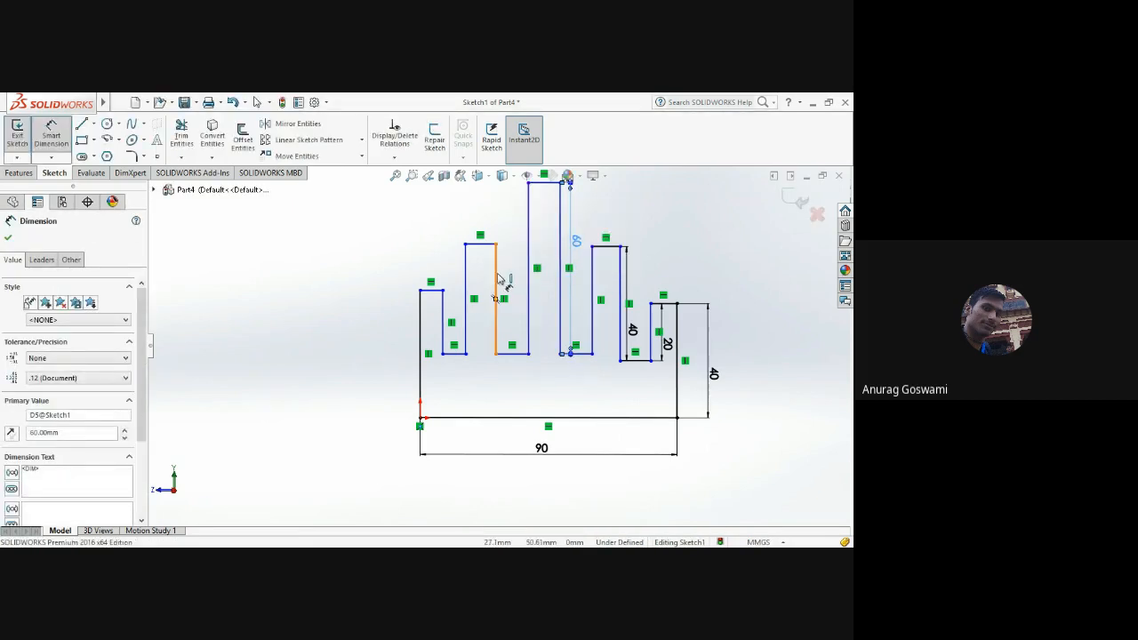
Step: Dimension the second tooth from the origin on its side facing the central tooth as 40 mm
left_click(498, 276)
left_click(500, 281)
type("40")
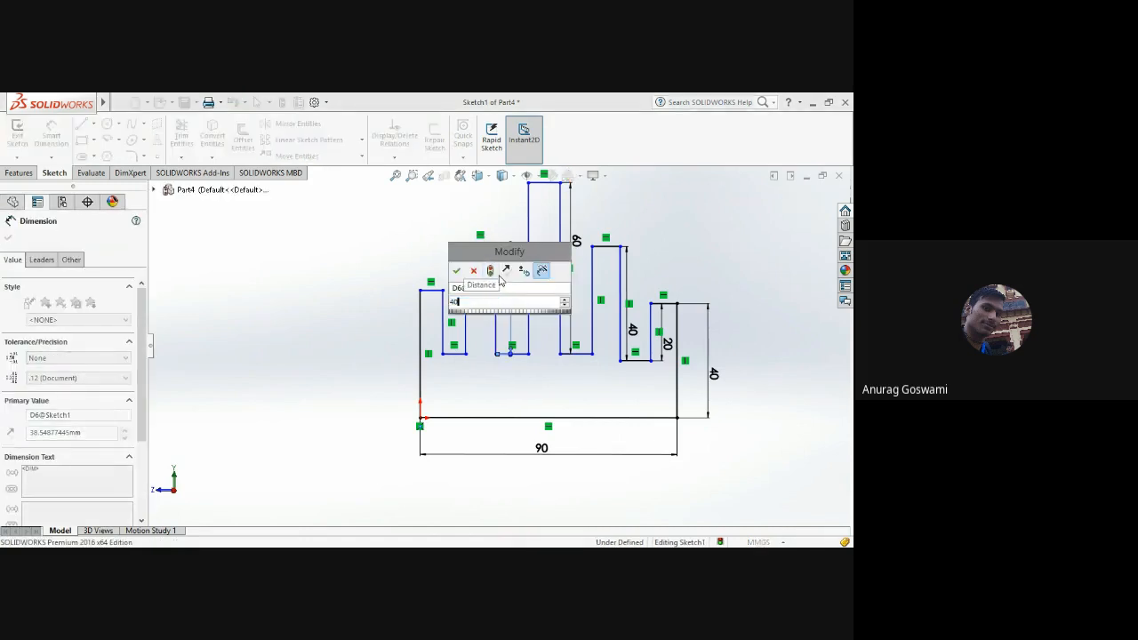
key("Return")
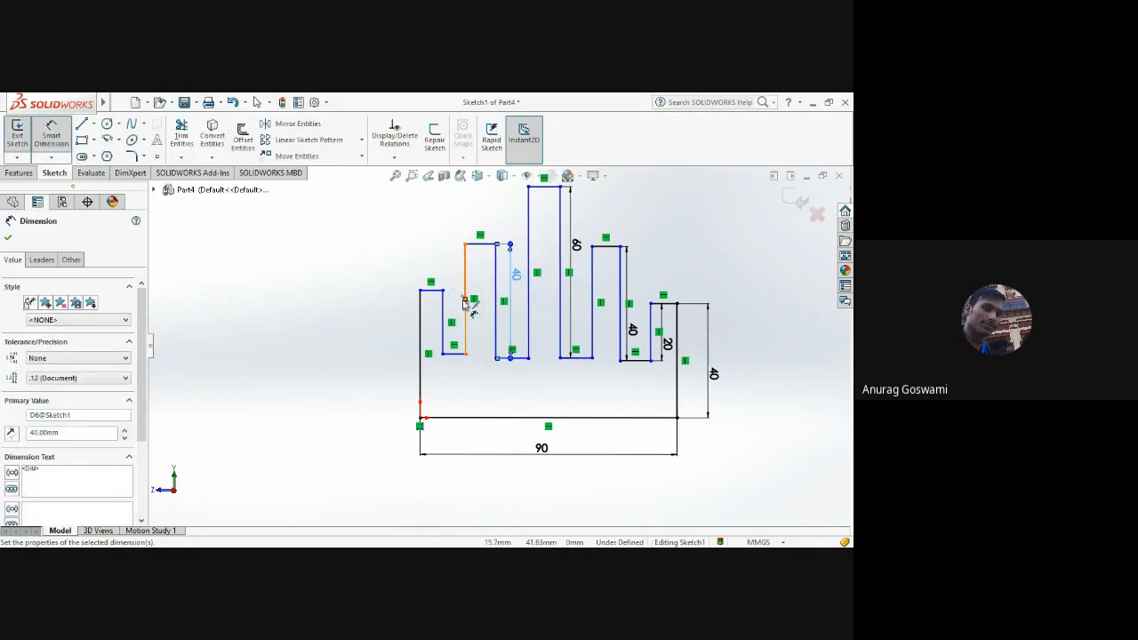
Step: Dimension the inner vertical side of the tooth above the origin and set it to 20 mm
left_click(444, 315)
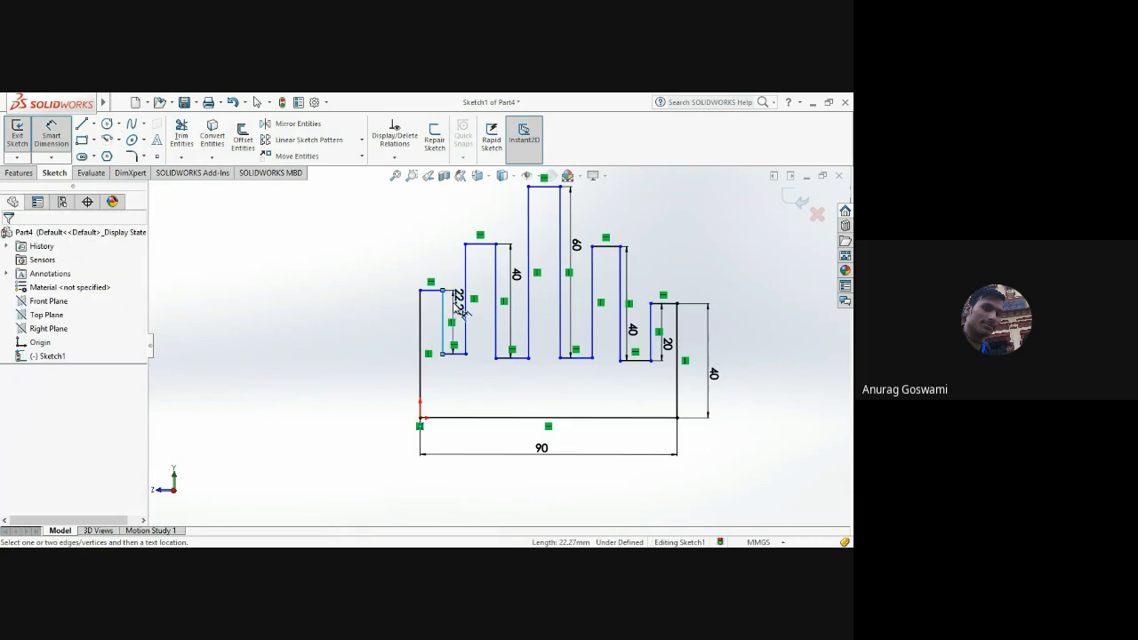
left_click(449, 307)
type("20")
key("Return")
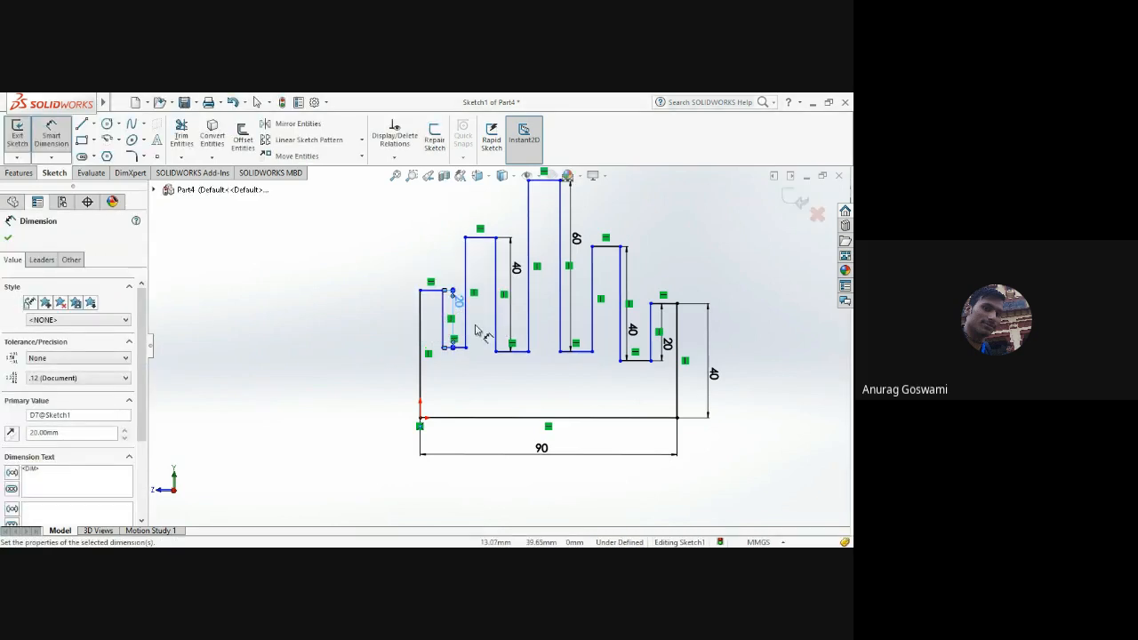
key("Escape")
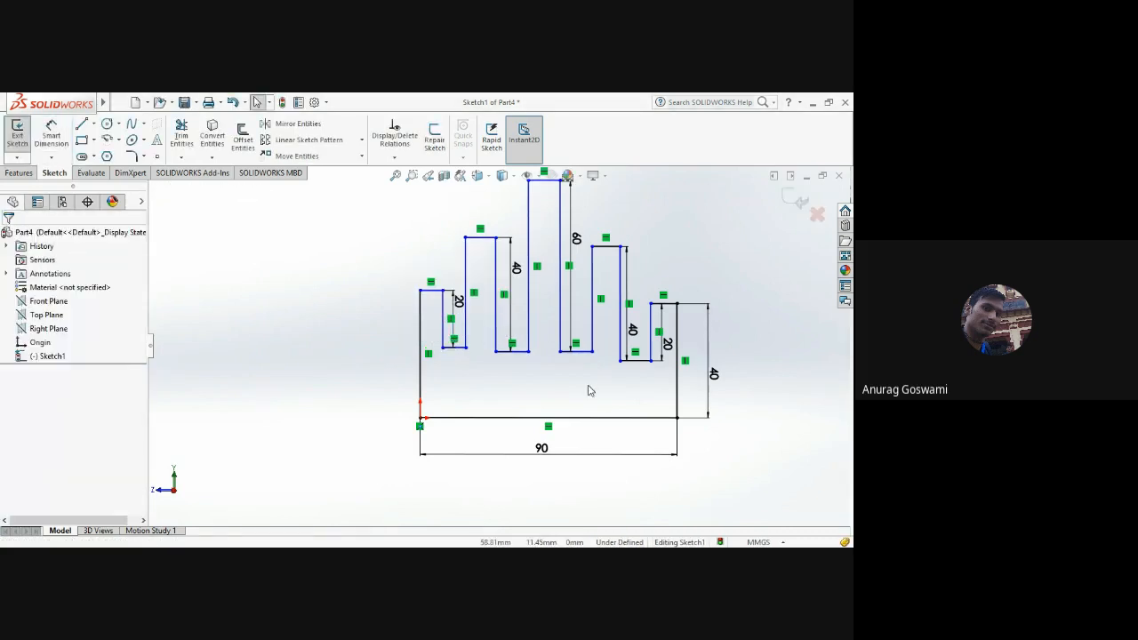
Step: Move the bottom inner corner of the fourth tooth from the origin to about 61 mm across and 23.4 mm up
scroll(542, 419, "up", 2)
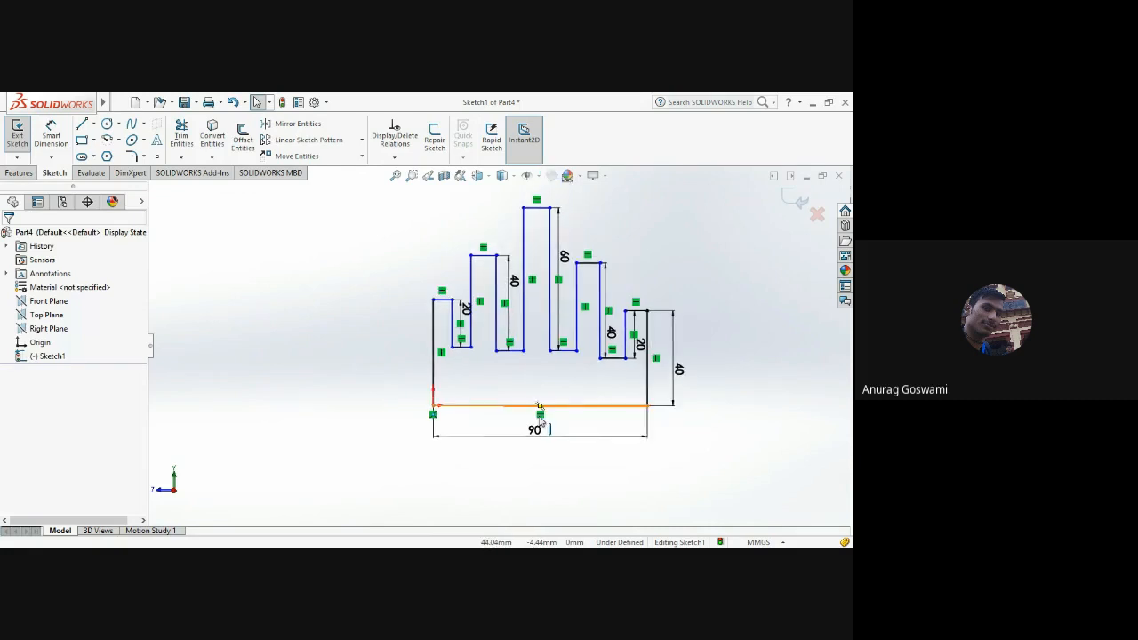
scroll(546, 419, "down", 3)
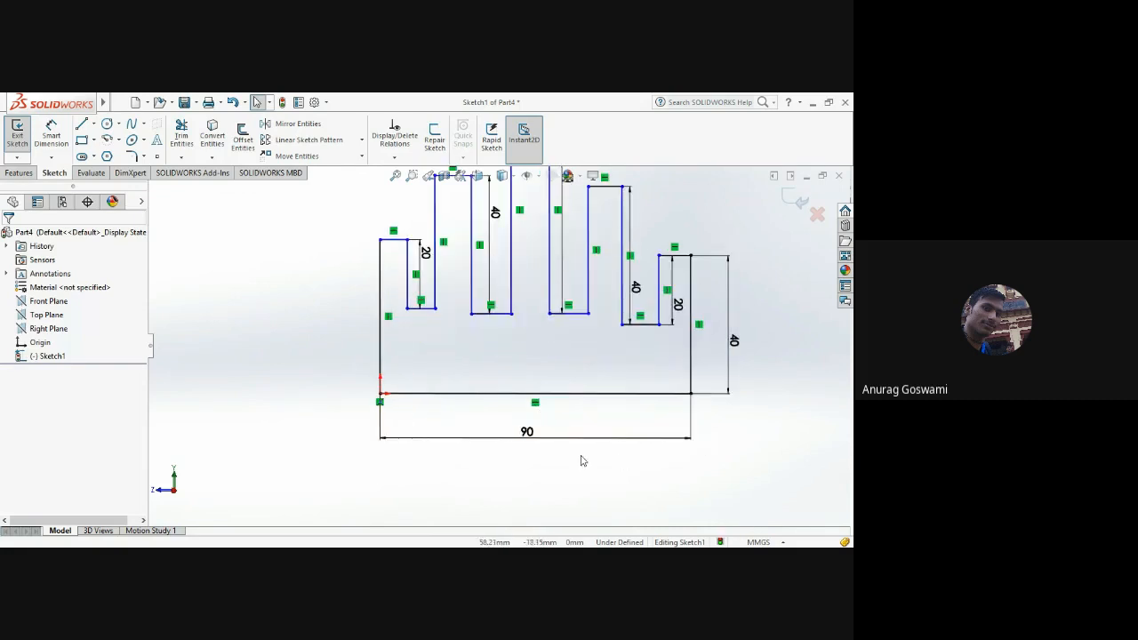
key("ctrl+4")
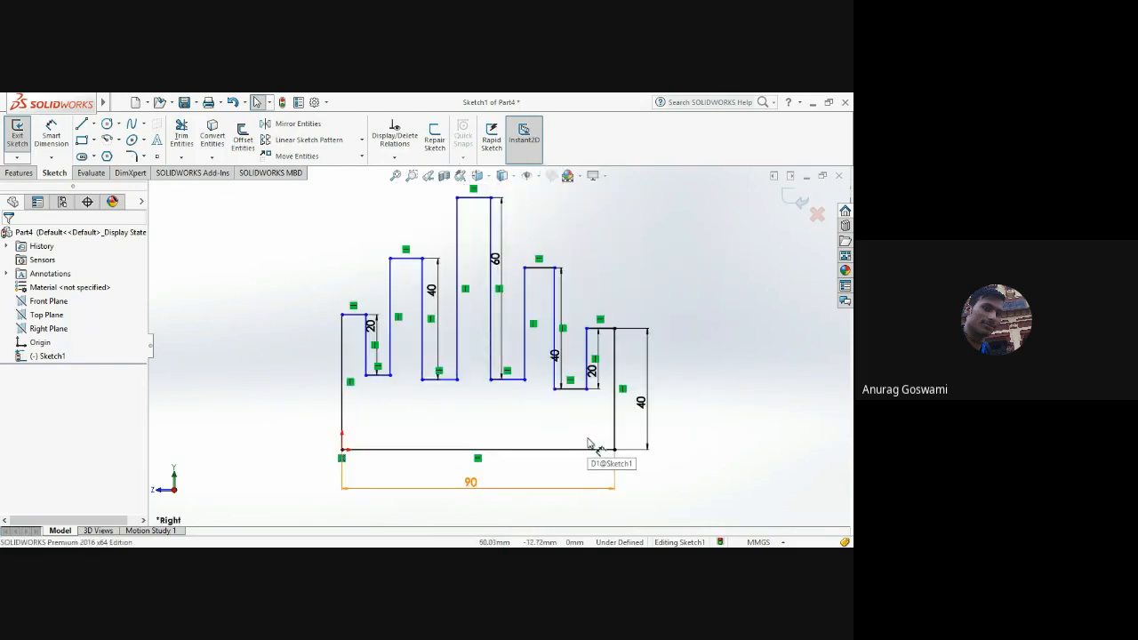
scroll(530, 421, "down", 3)
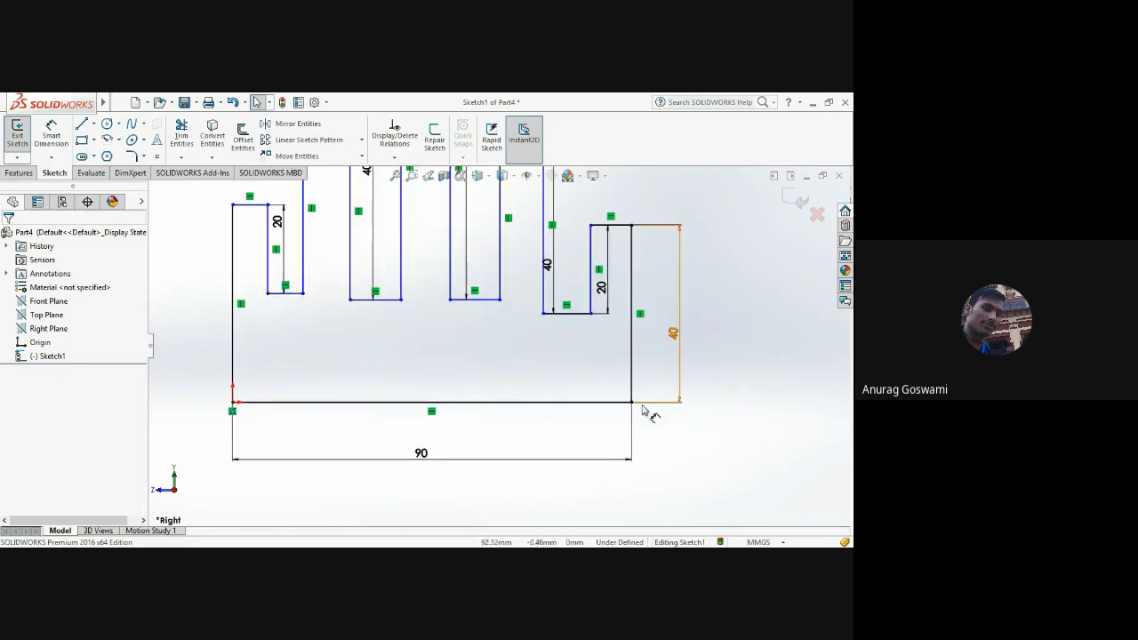
key("ctrl+3")
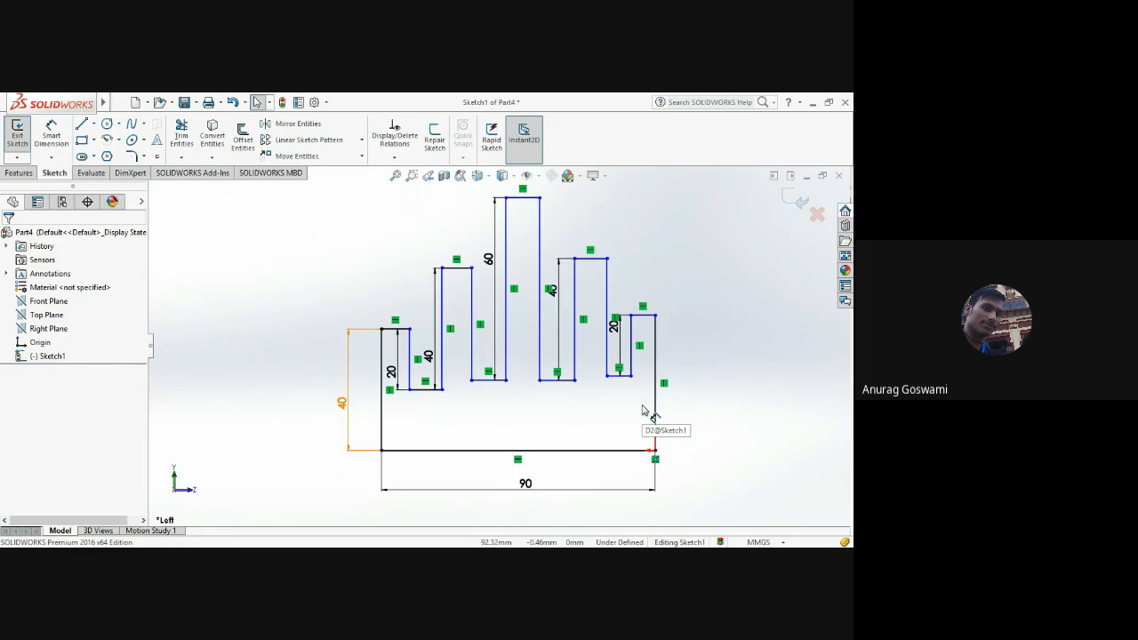
key("ctrl+4")
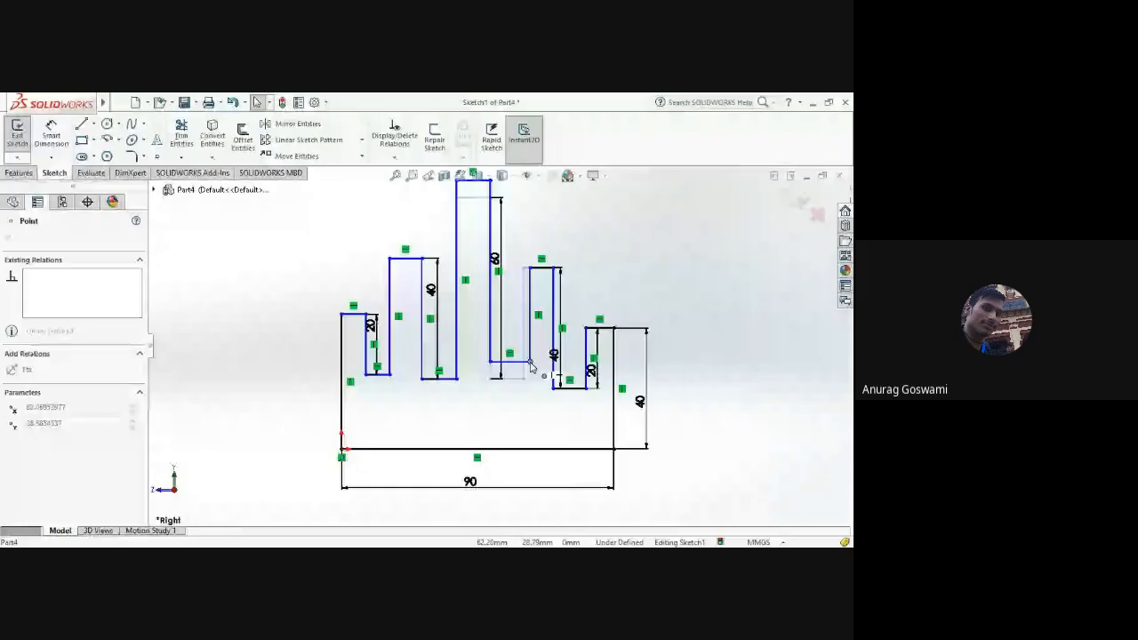
mouse_move(531, 365)
left_mouse_down()
mouse_move(529, 376)
mouse_move(530, 366)
left_mouse_up()
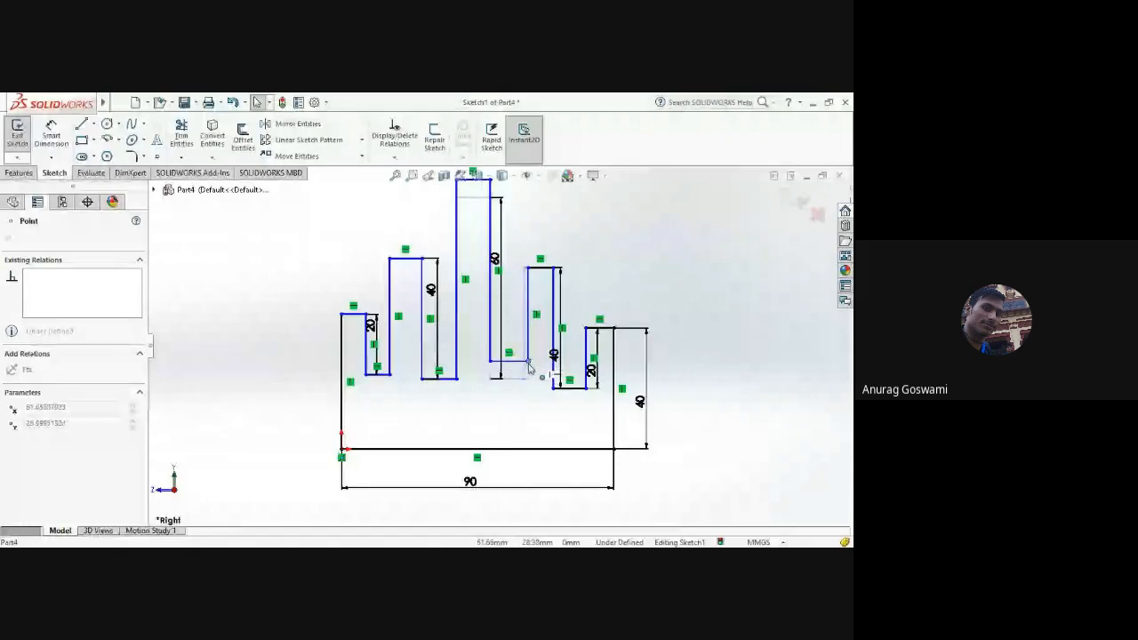
left_click_drag(529, 368, 526, 378)
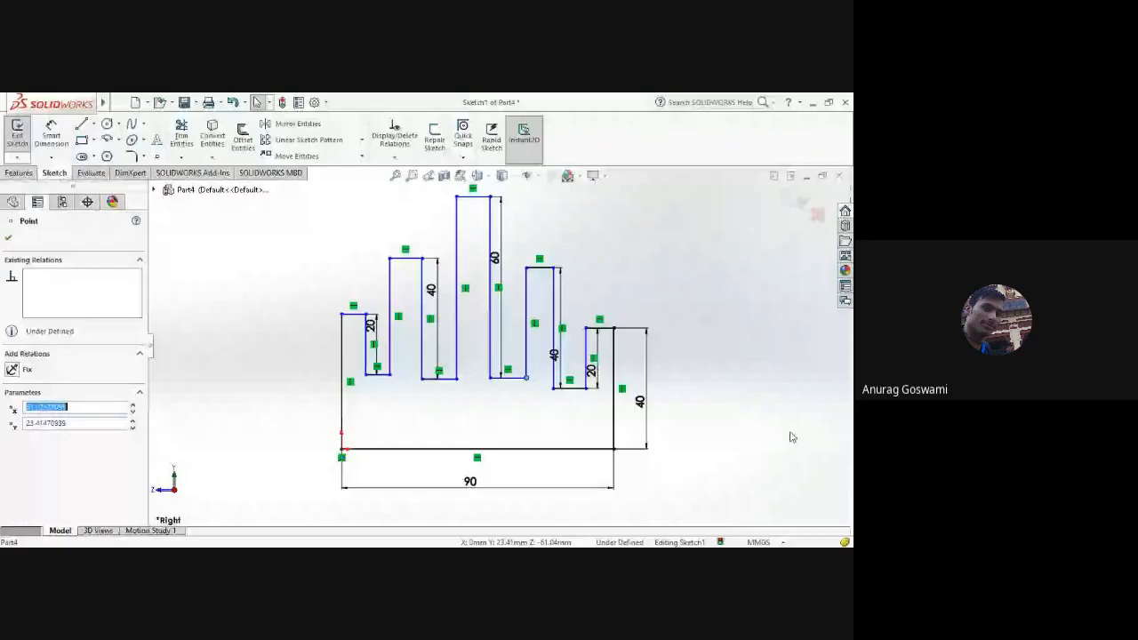
Step: Dimension the floor of the gap between the fourth and fifth teeth from the origin and set it to 10 mm
left_click(792, 438)
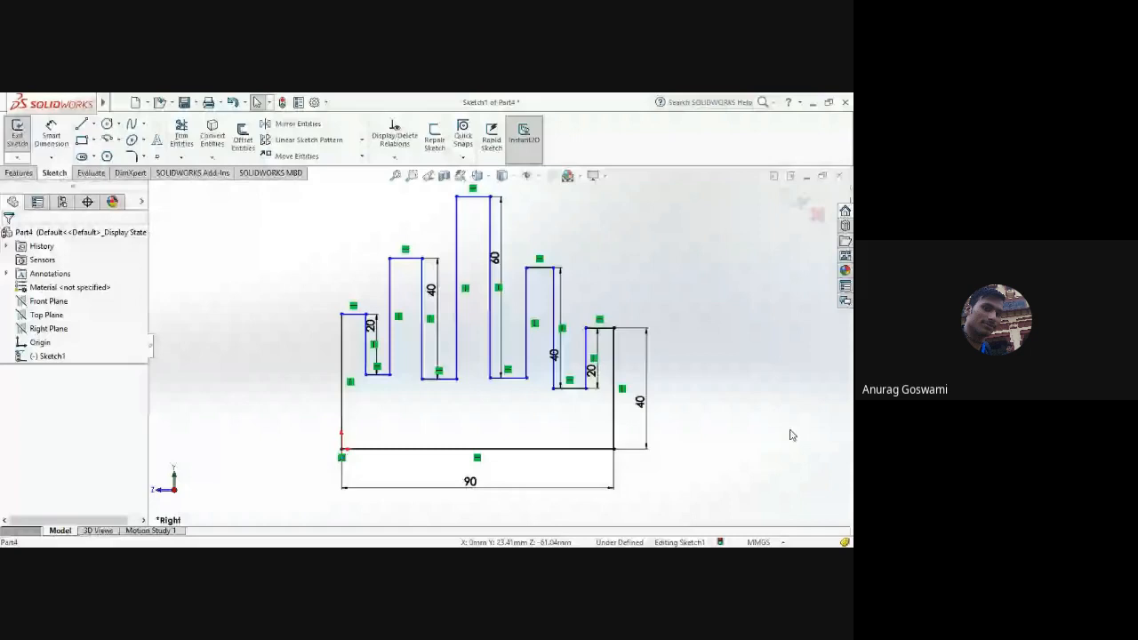
left_click(573, 388)
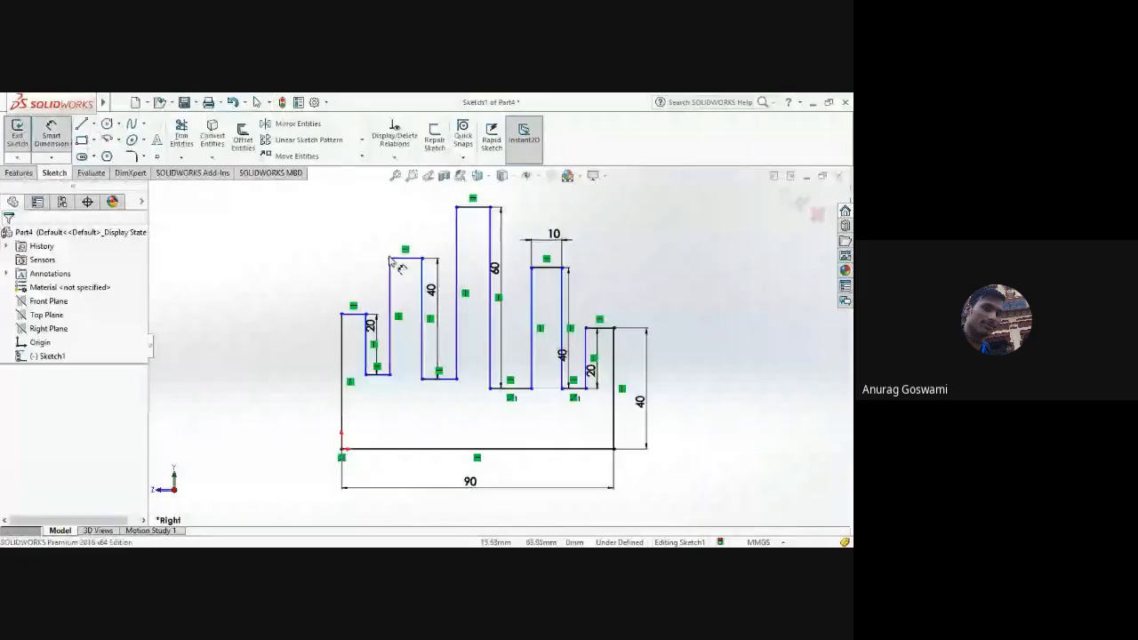
left_click(580, 390)
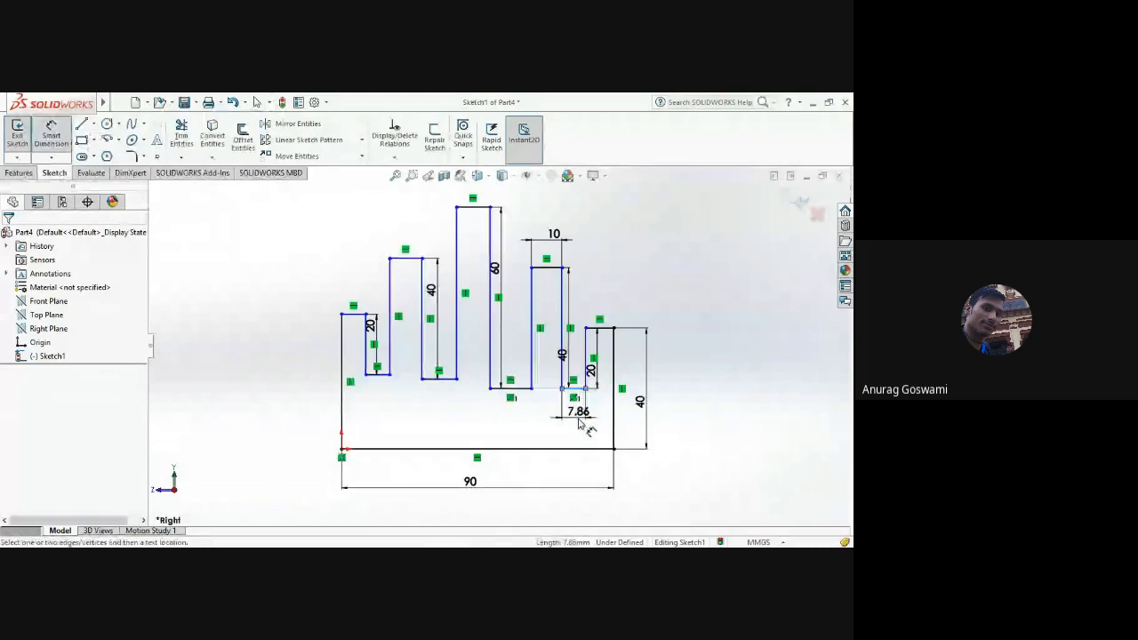
left_click(582, 425)
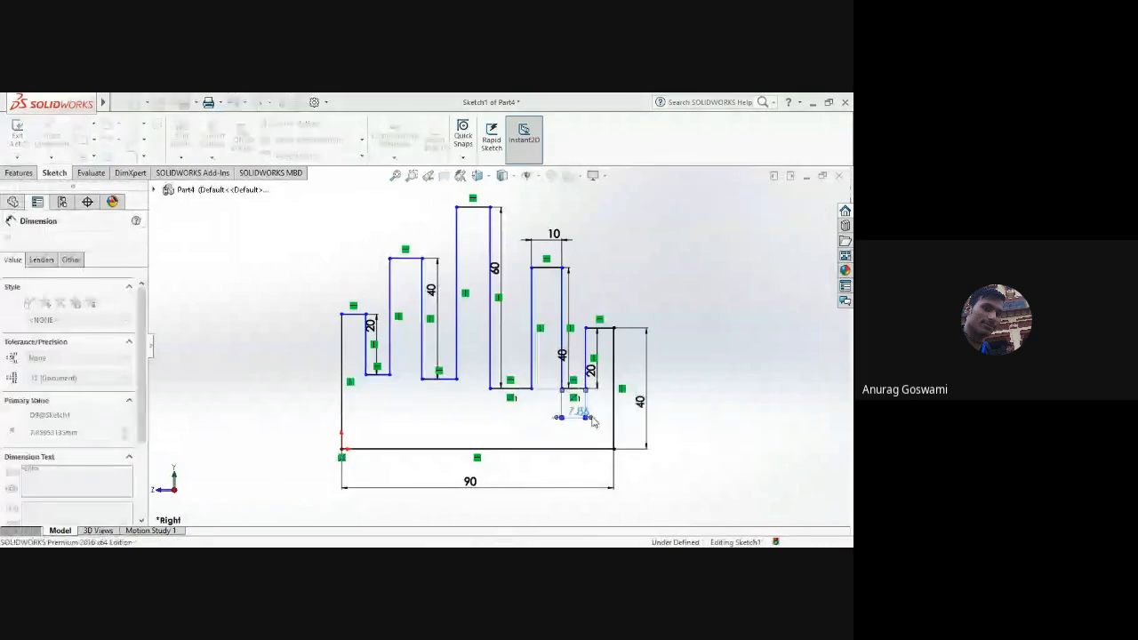
type("10")
key("Return")
key("Escape")
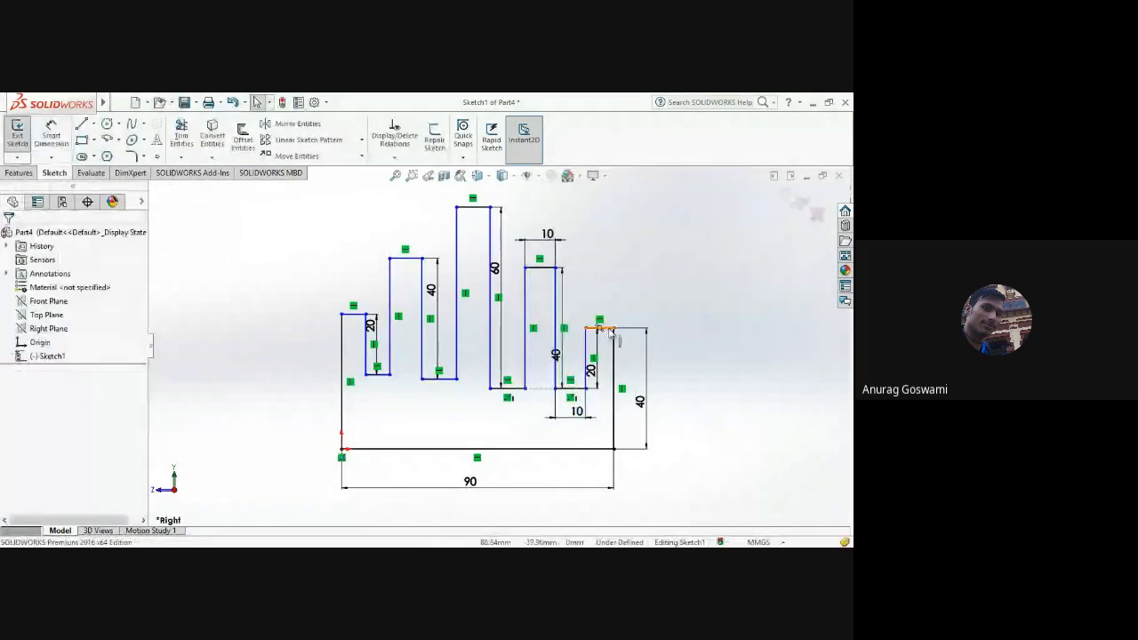
Step: Dimension the top edge of the fifth tooth from the origin and set its width to 10 mm
left_click(609, 330)
left_click(50, 134)
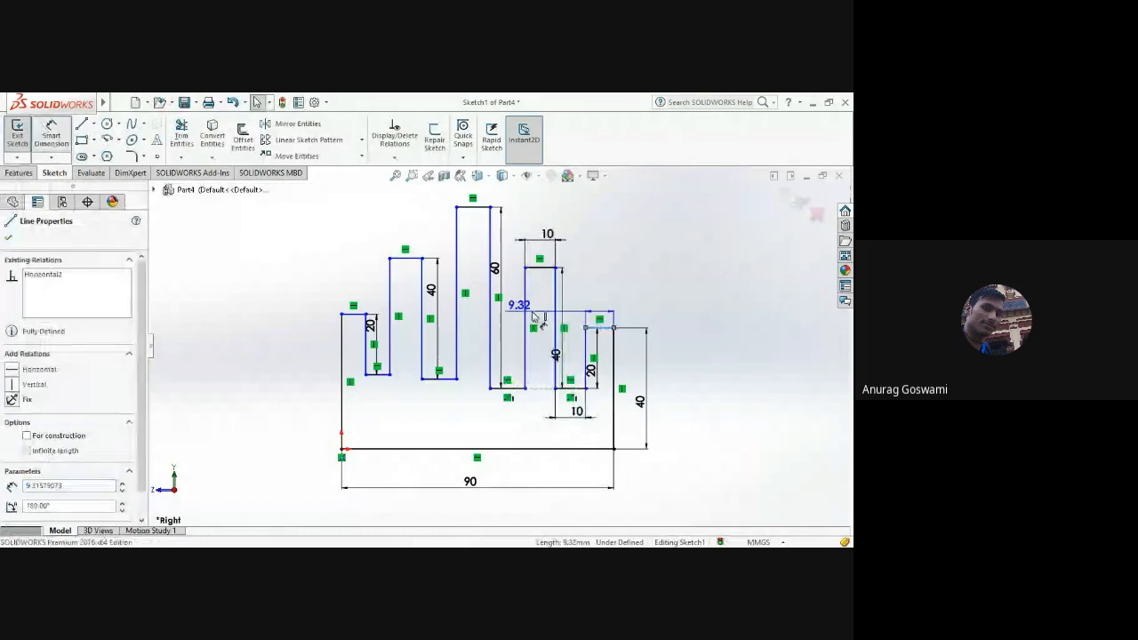
left_click(601, 285)
type("10")
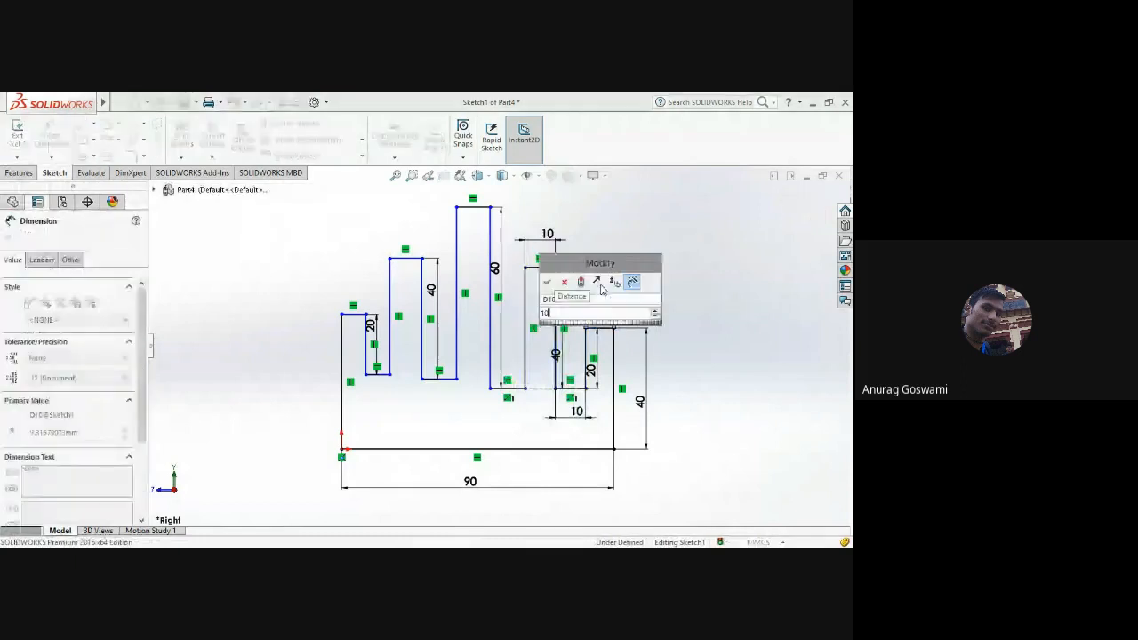
key("Return")
key("Escape")
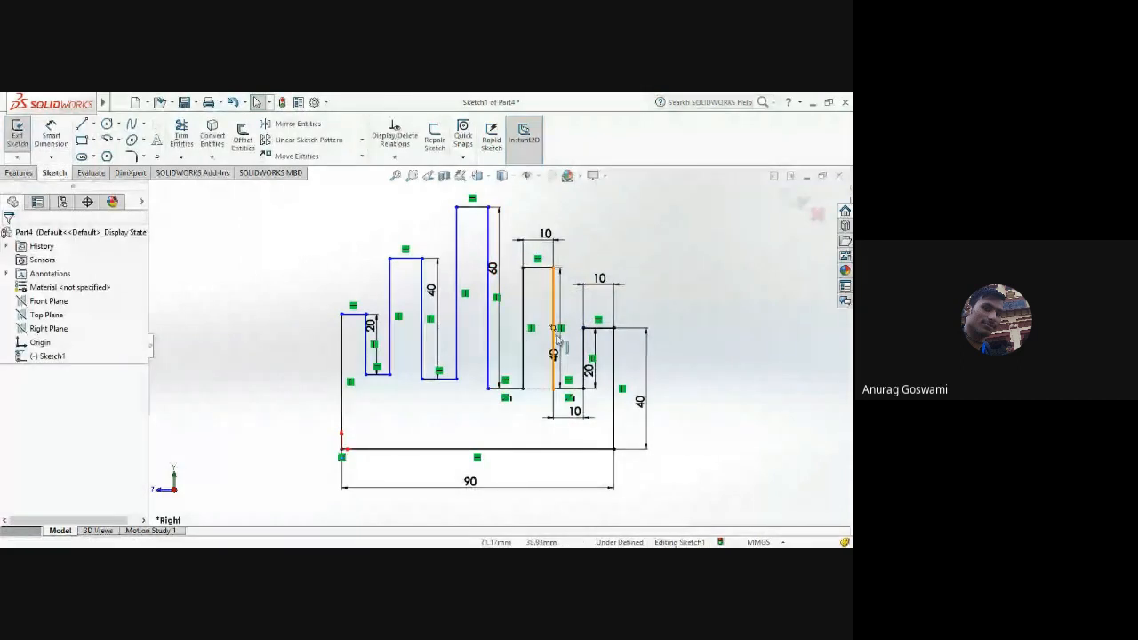
Step: Move the top inner corner of the tooth above the origin to about 8 mm across and 43 mm up
left_click(553, 268)
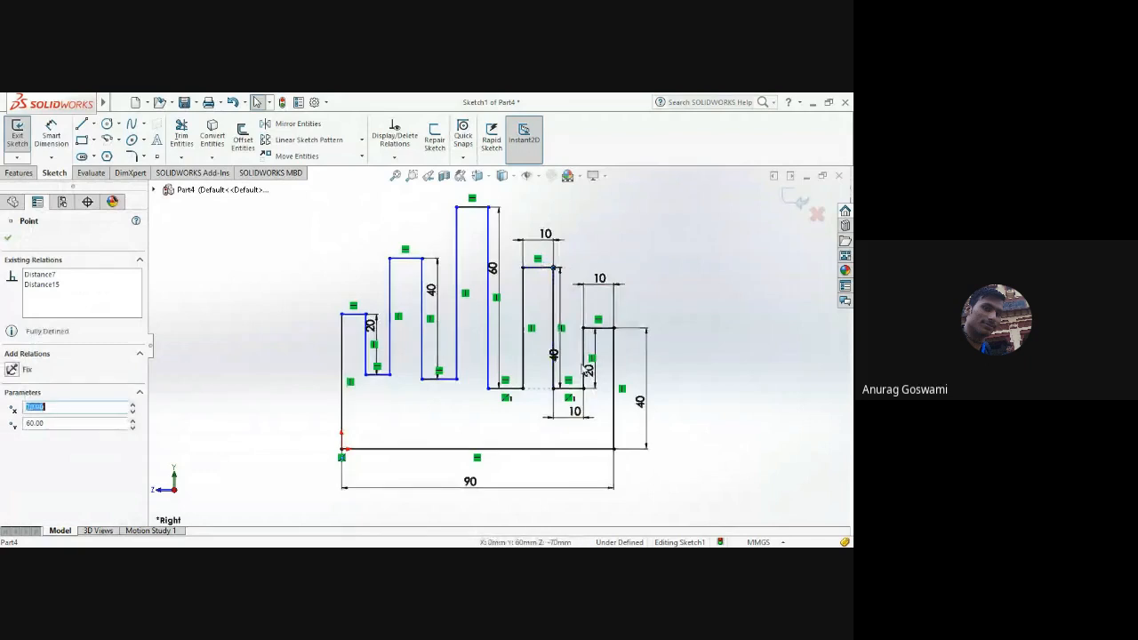
left_click(600, 328)
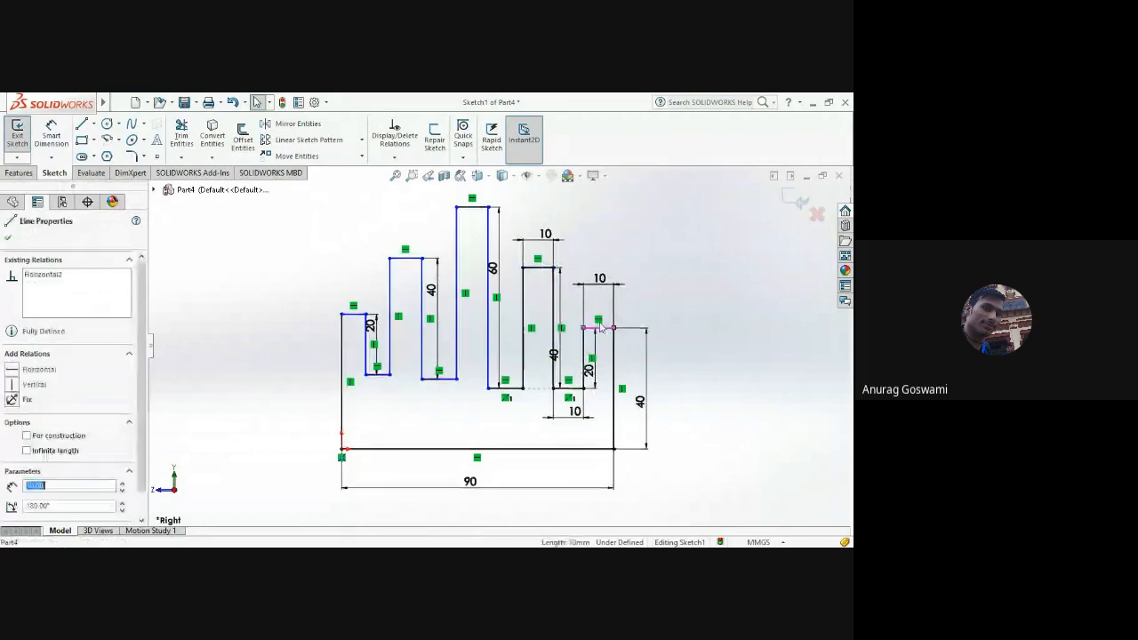
key("Escape")
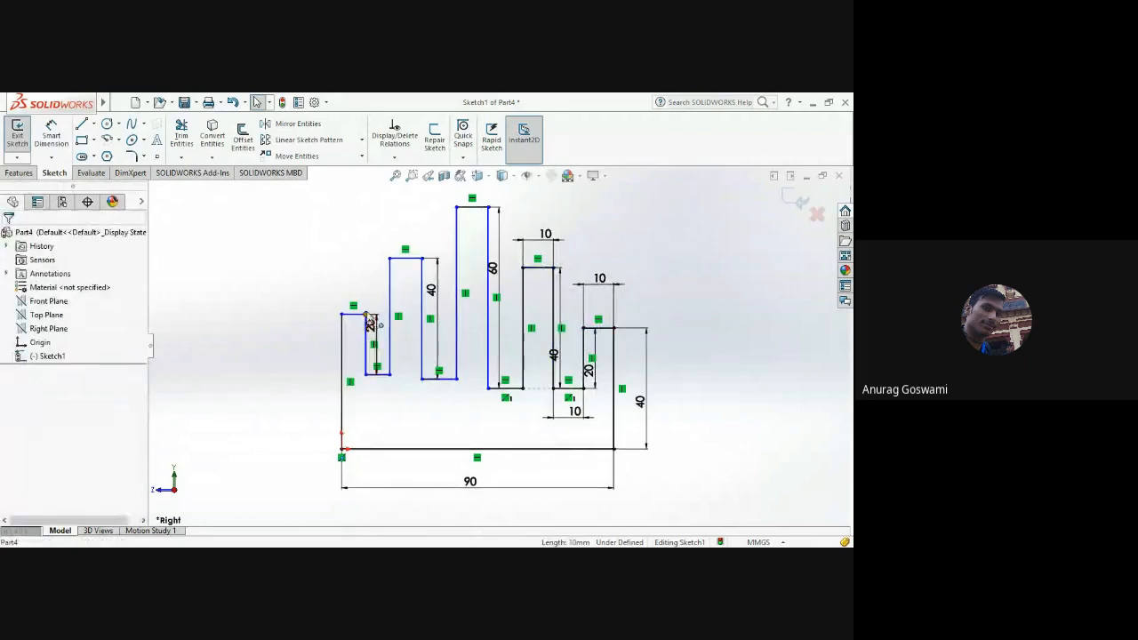
mouse_move(366, 316)
left_mouse_down()
mouse_move(397, 312)
mouse_move(366, 318)
left_mouse_up()
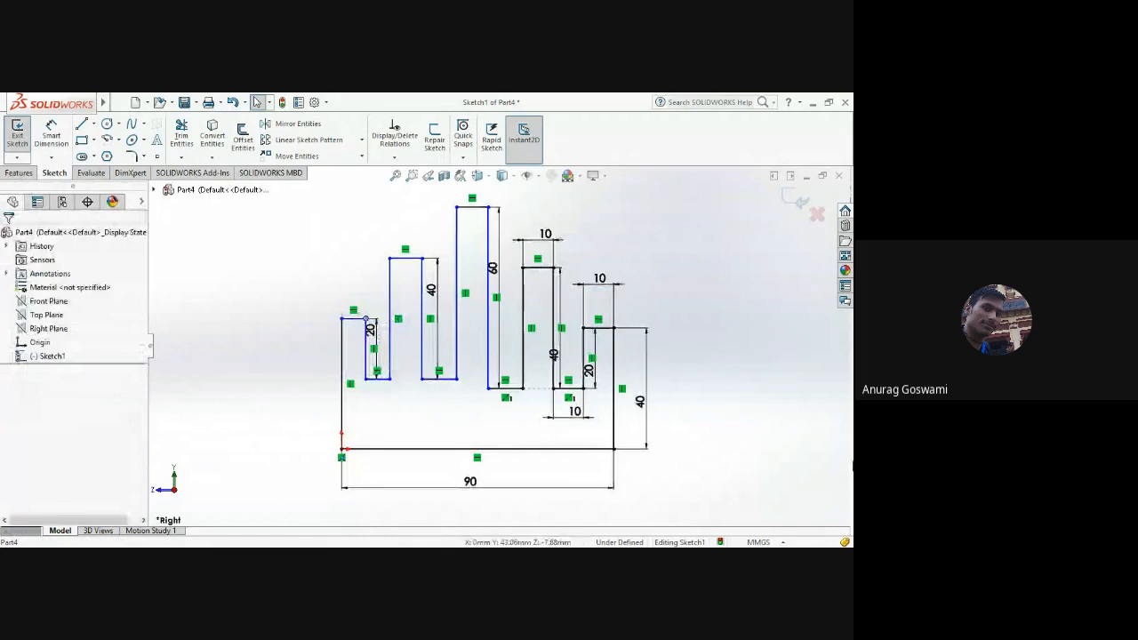
Step: Make the gap floors on either side of the central tooth collinear
left_click(514, 389)
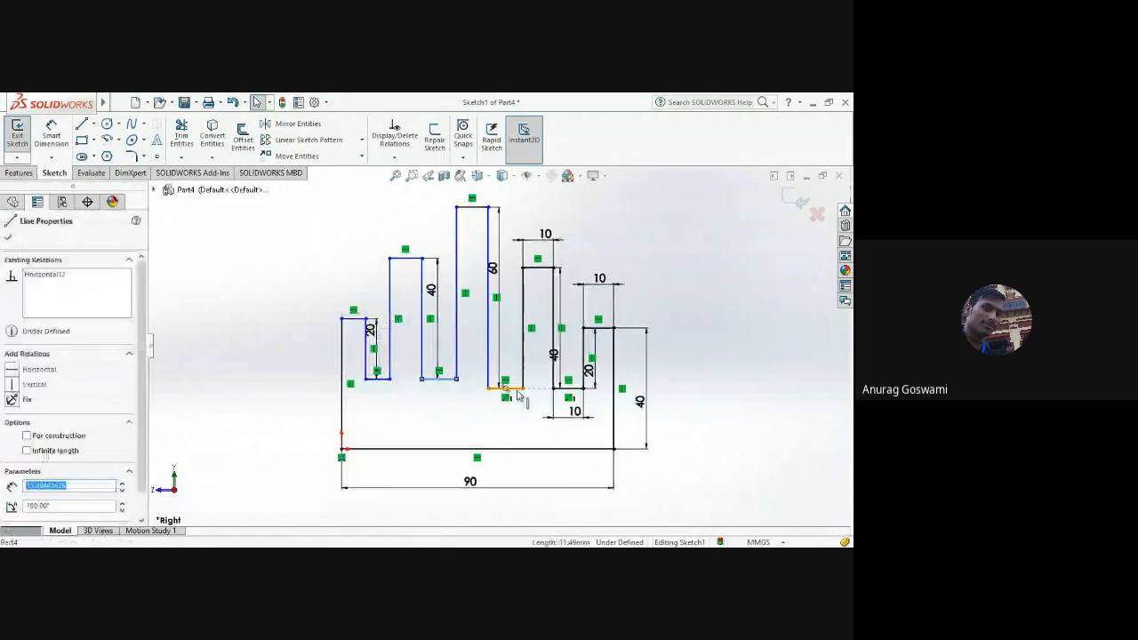
left_click(517, 390, "ctrl")
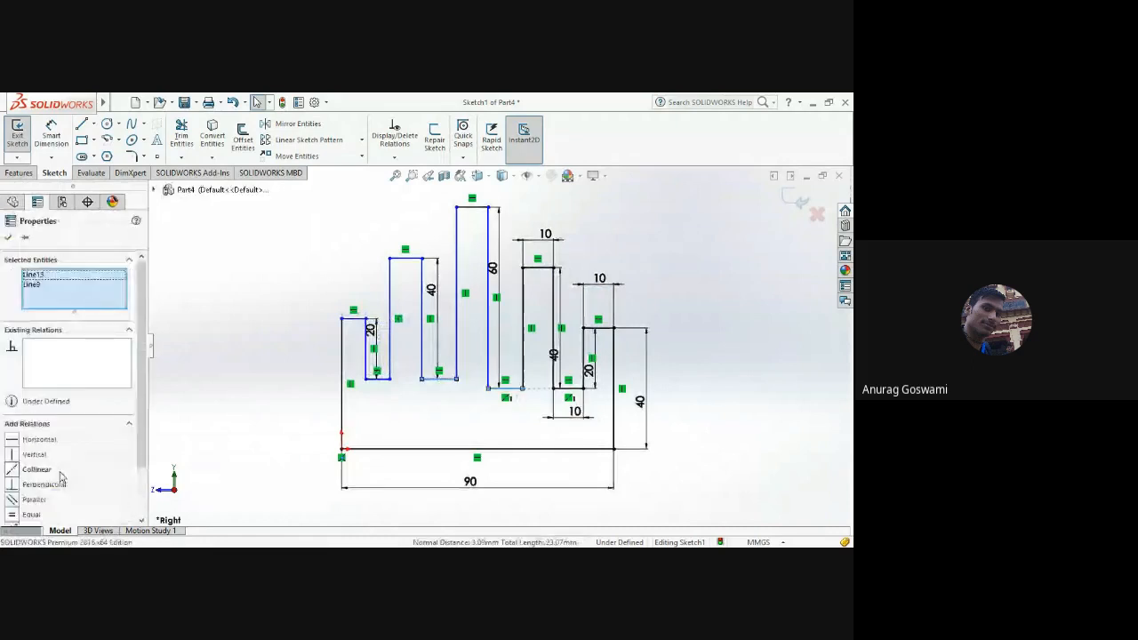
left_click(53, 470)
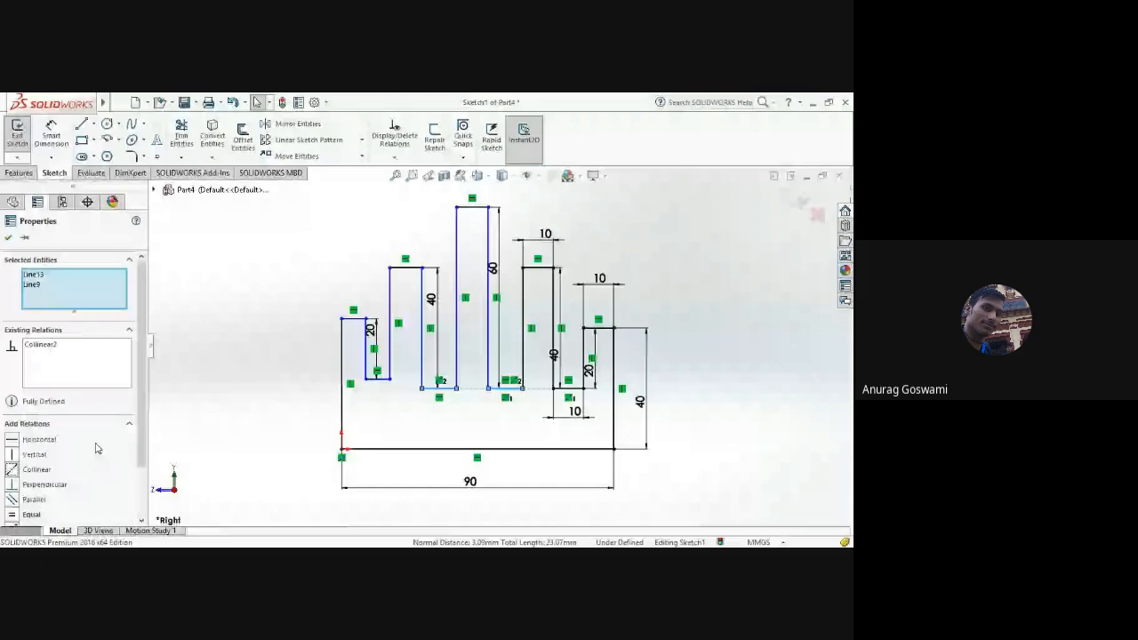
Step: Make the gap floors on either side of the second tooth from the origin collinear
left_click(375, 384)
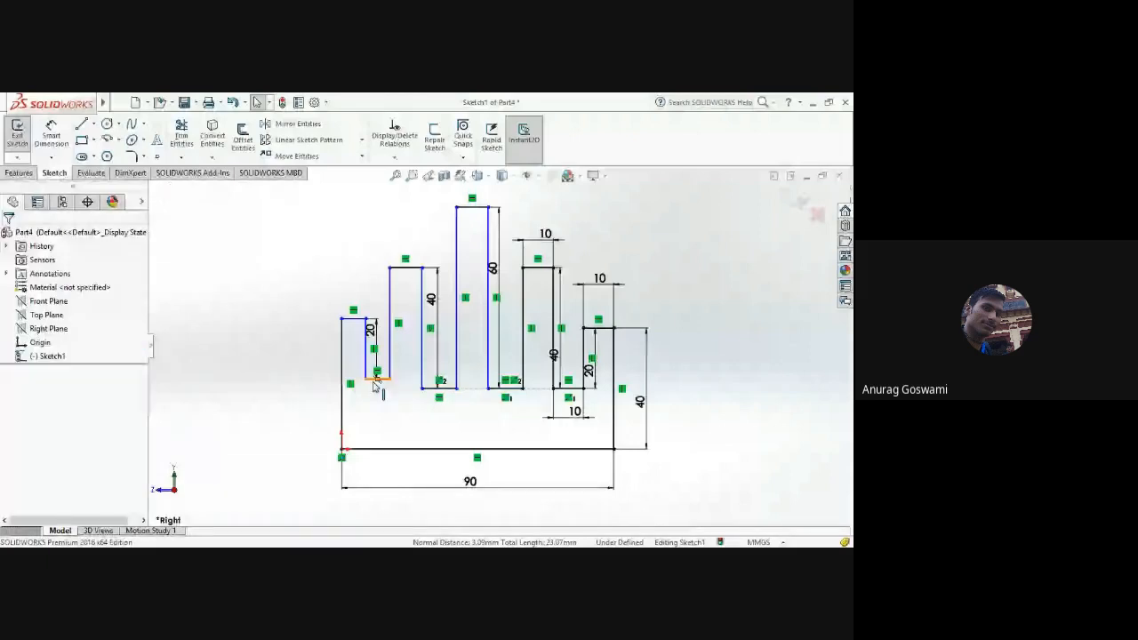
left_click(433, 390)
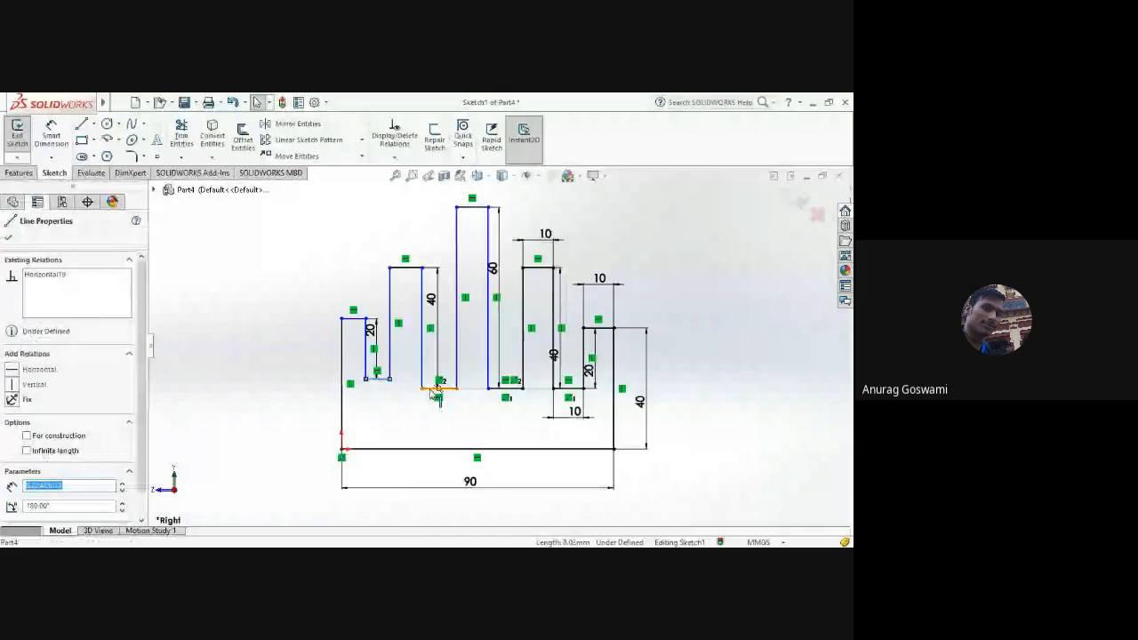
left_click(433, 392, "ctrl")
left_click(54, 469)
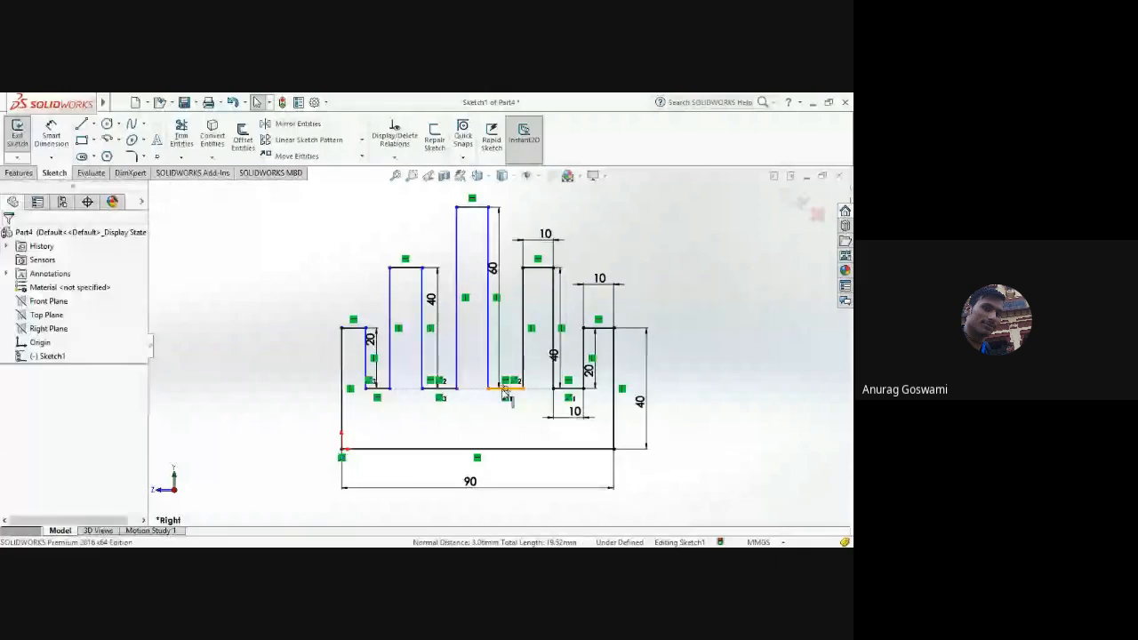
left_click(505, 389)
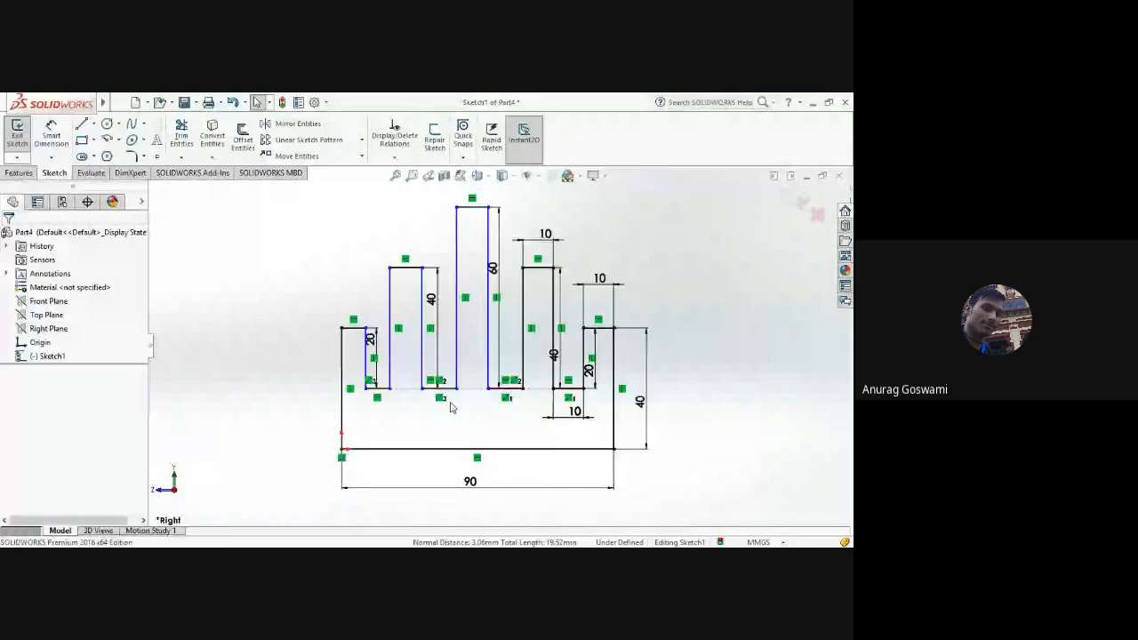
Step: Dimension the top edges of the first and second teeth from the origin as 10 mm each
left_click(54, 138)
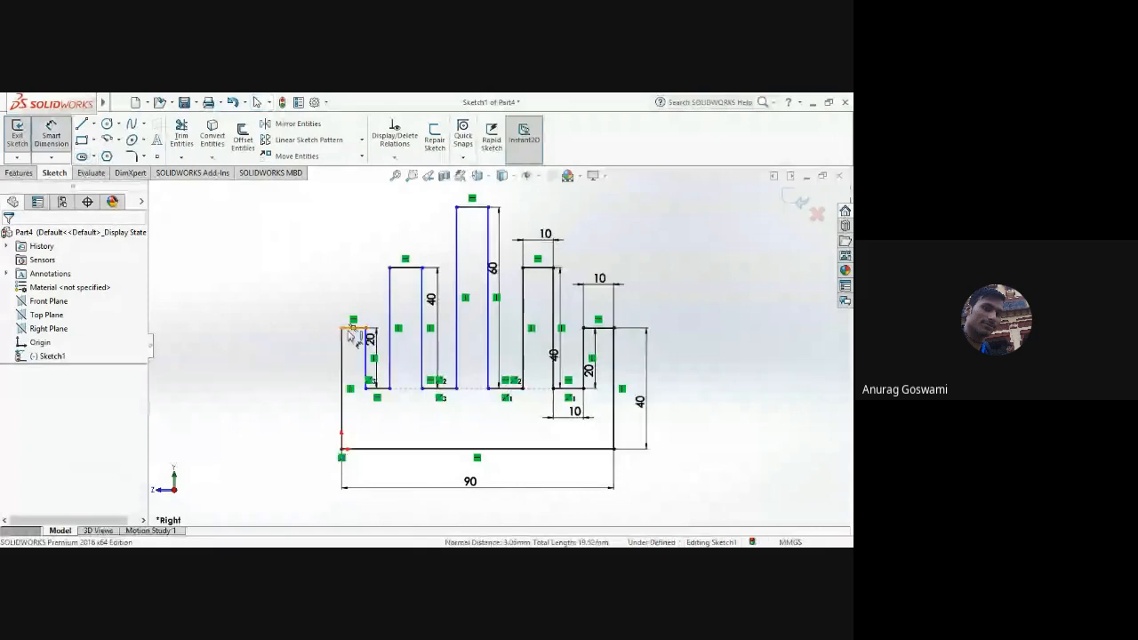
left_click(348, 331)
left_click(372, 340)
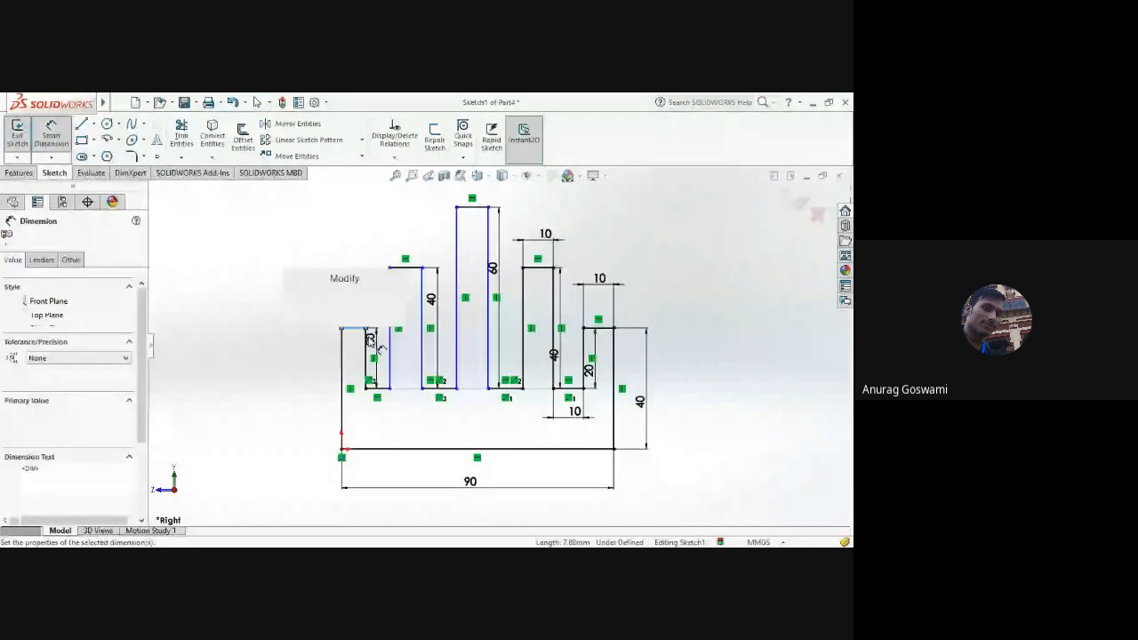
type("10")
key("Return")
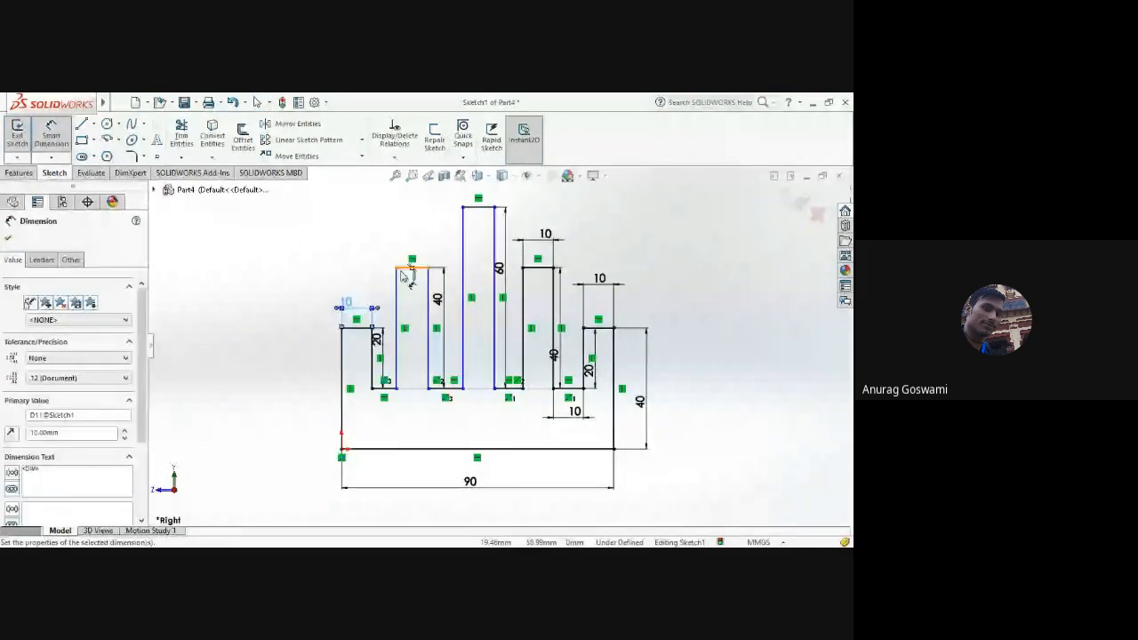
left_click(401, 274)
left_click(411, 240)
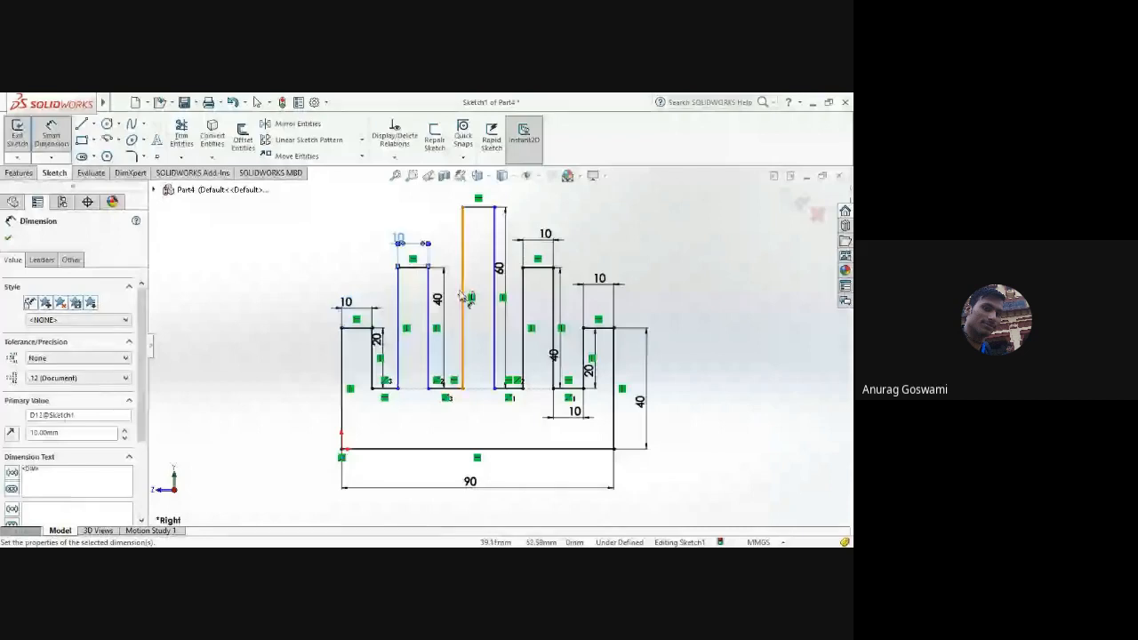
Step: Dimension the gap floors on both sides of the second tooth from the origin as 10 mm each
left_click(457, 394)
left_click(442, 416)
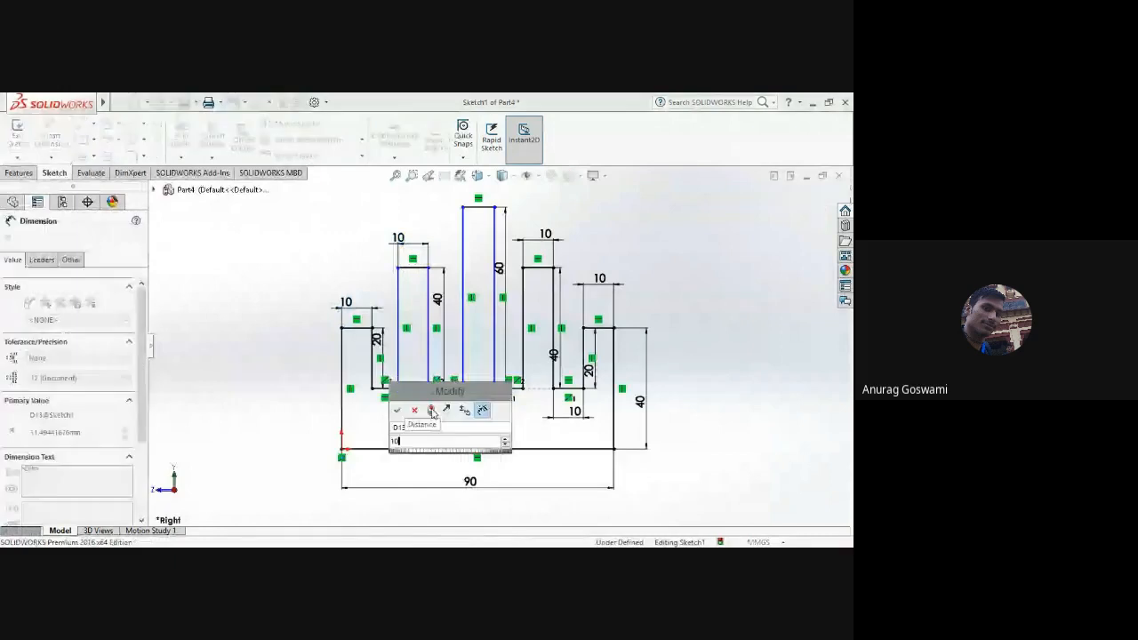
type("10")
left_click(396, 410)
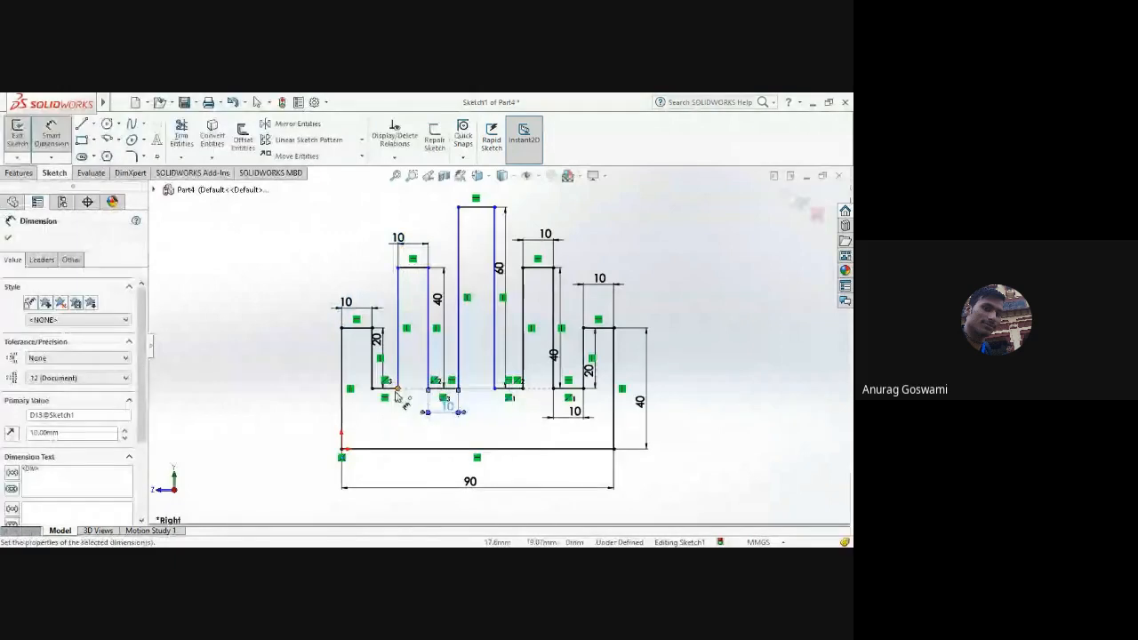
left_click(393, 400)
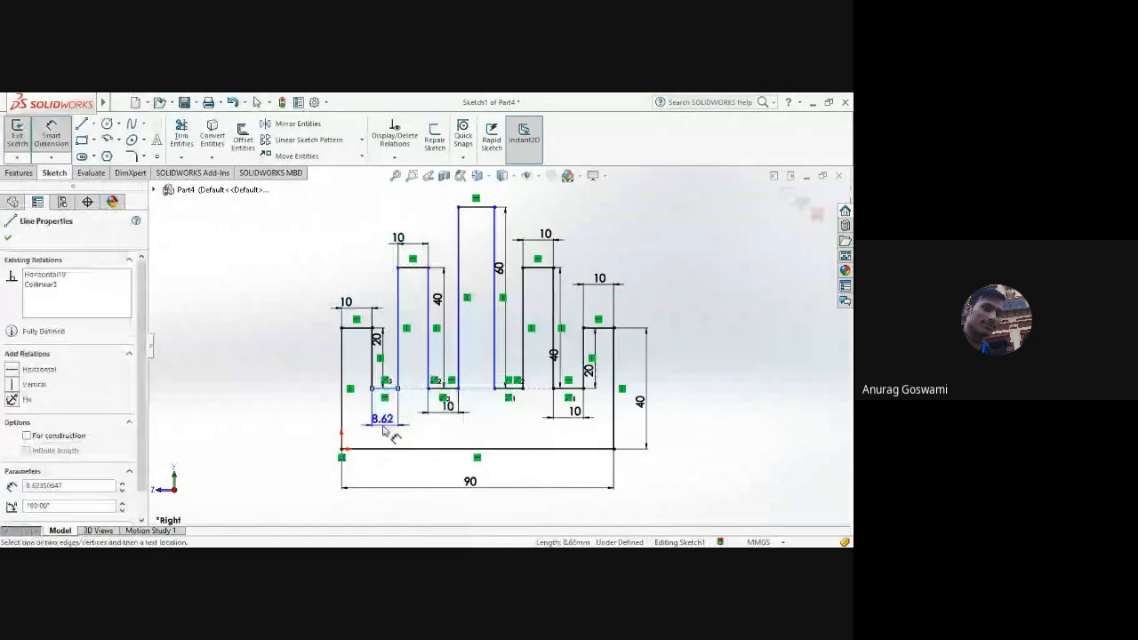
left_click(384, 429)
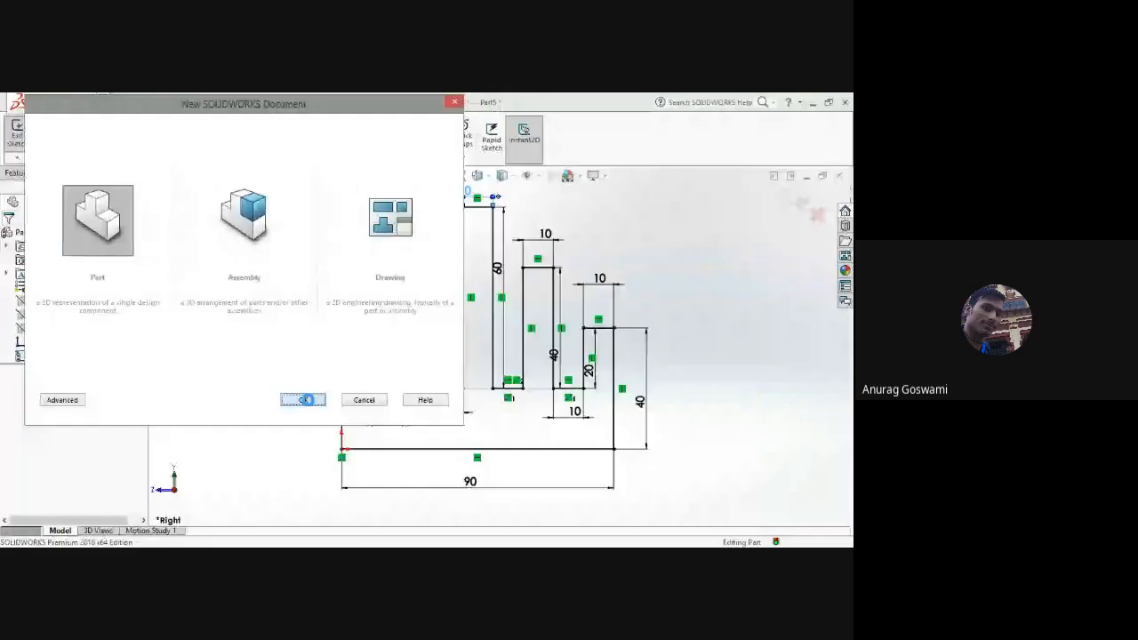
Step: Create a new part and start a sketch on its Right Plane
left_click(364, 400)
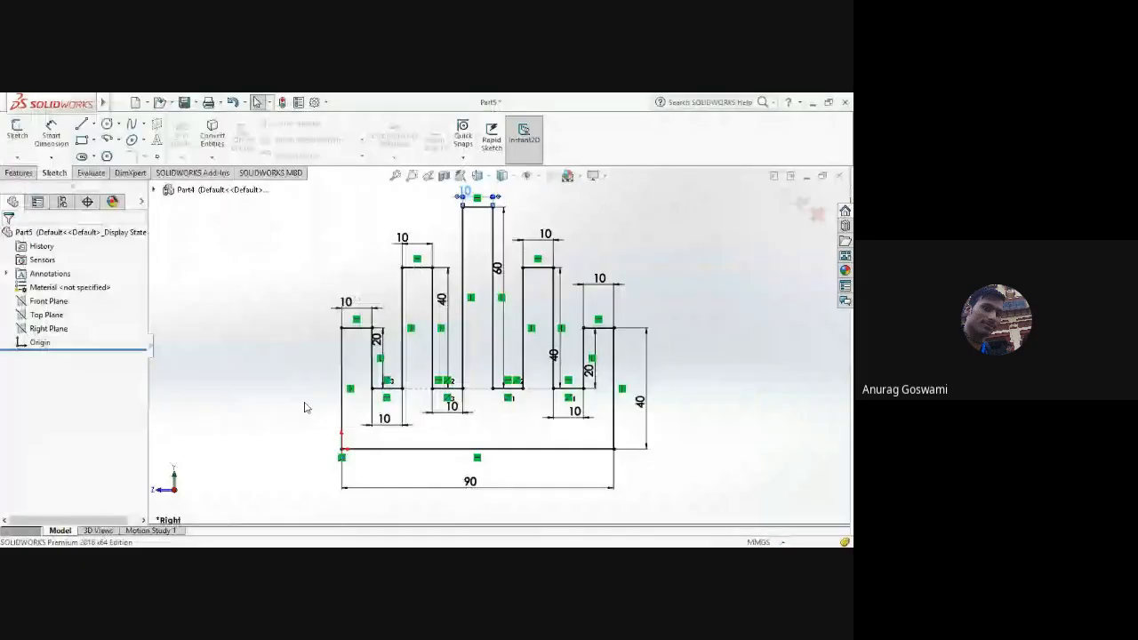
left_click(41, 329)
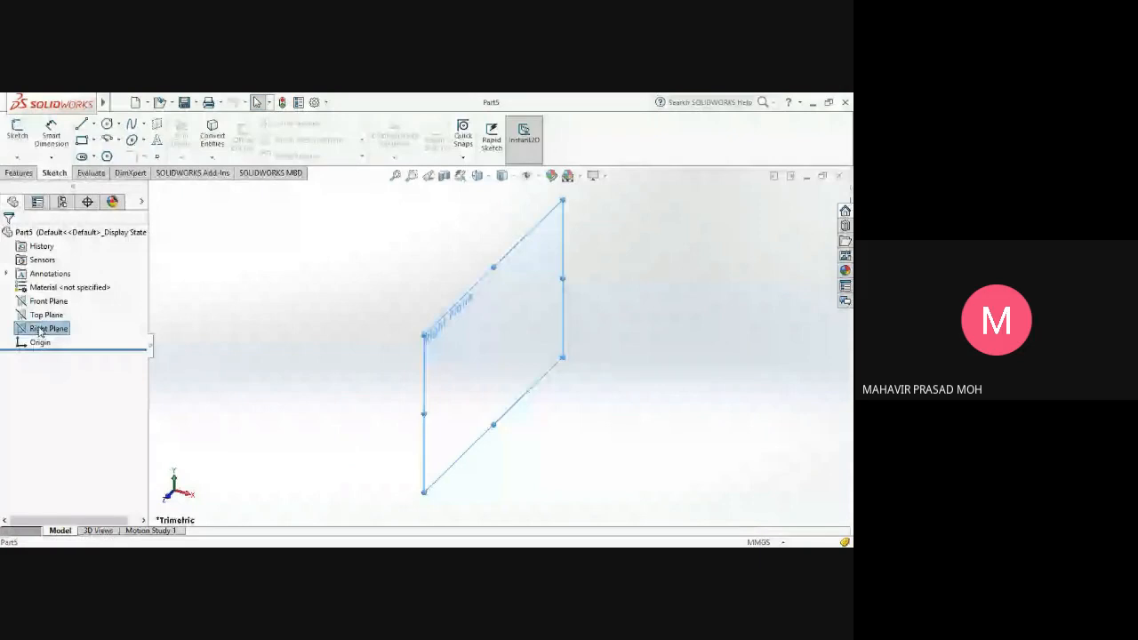
left_click(17, 131)
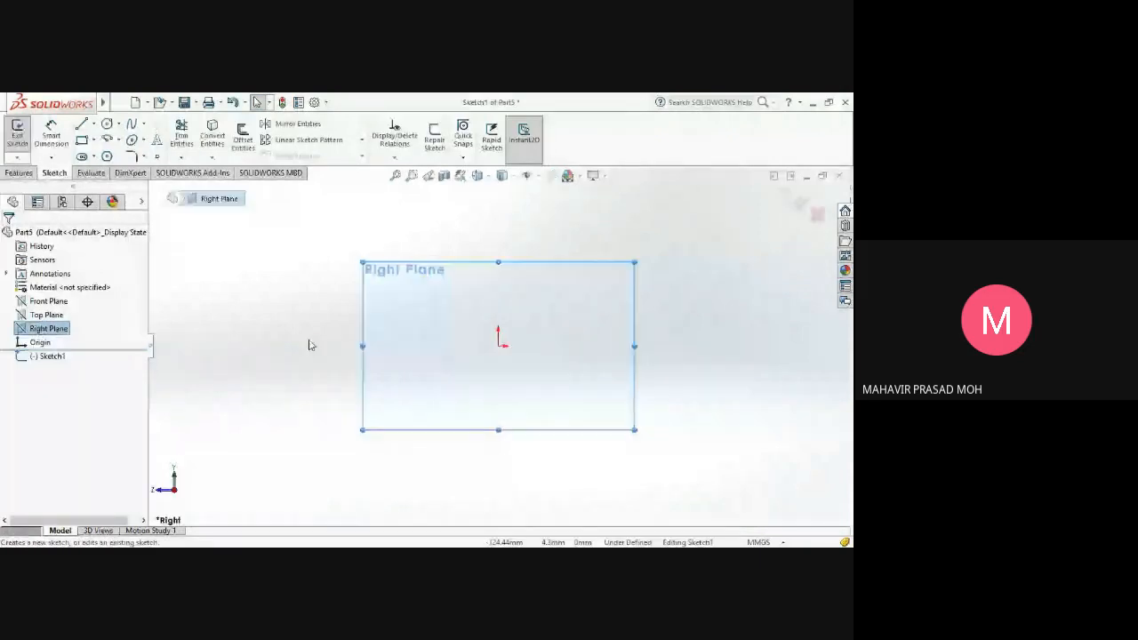
left_click(309, 345)
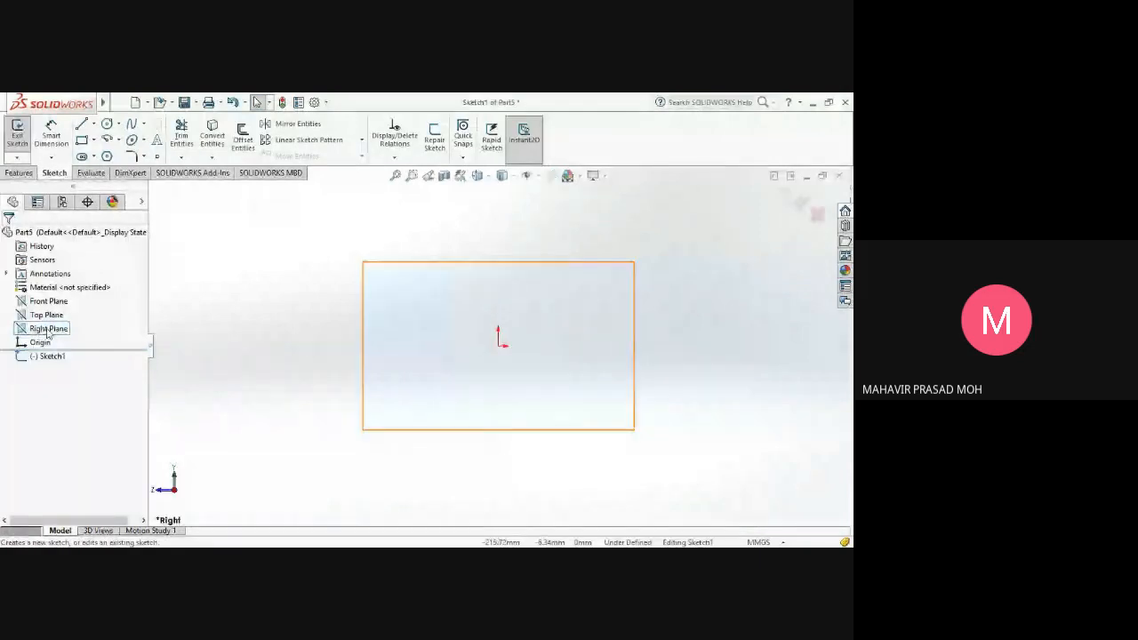
left_click(48, 330)
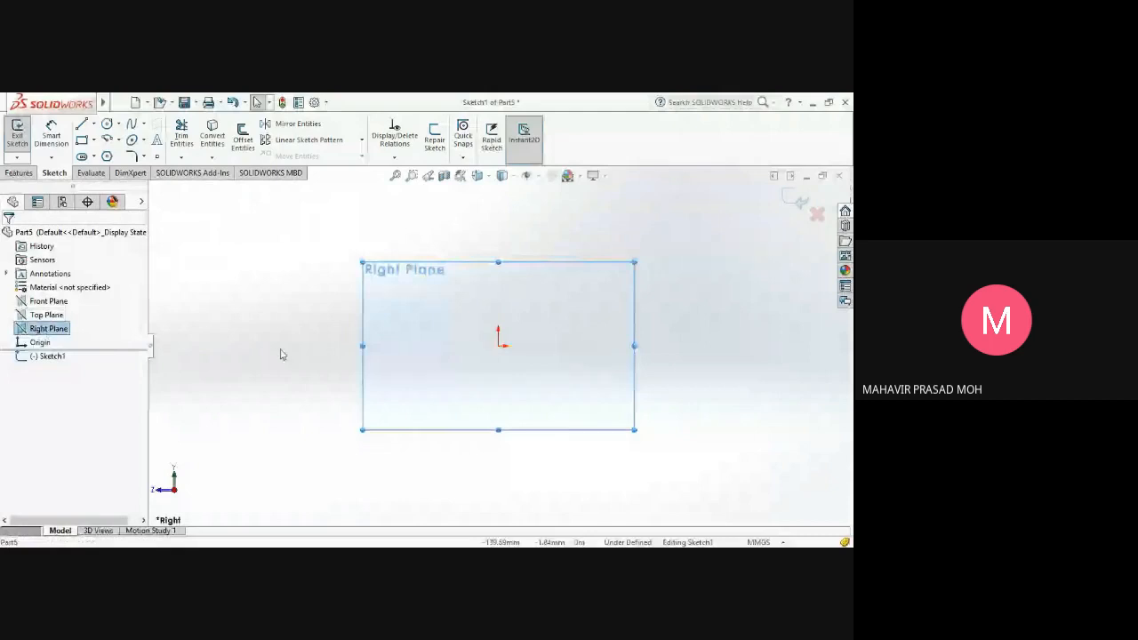
left_click(372, 364)
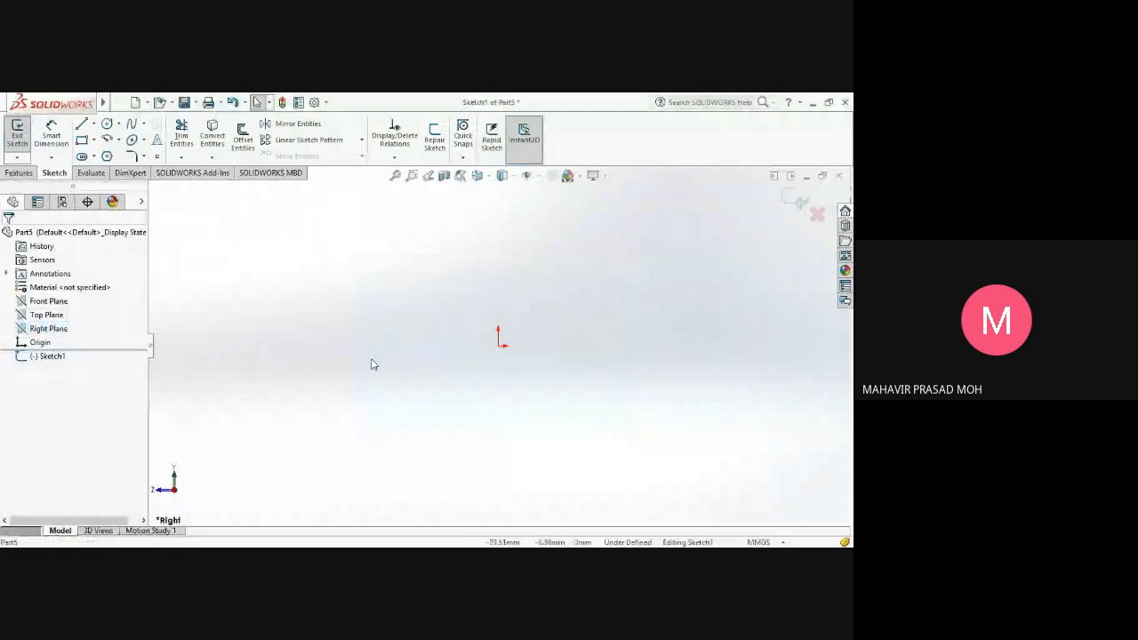
Step: Leave the empty sketch and close the new part without saving its changes
left_click(50, 329)
left_click(69, 316)
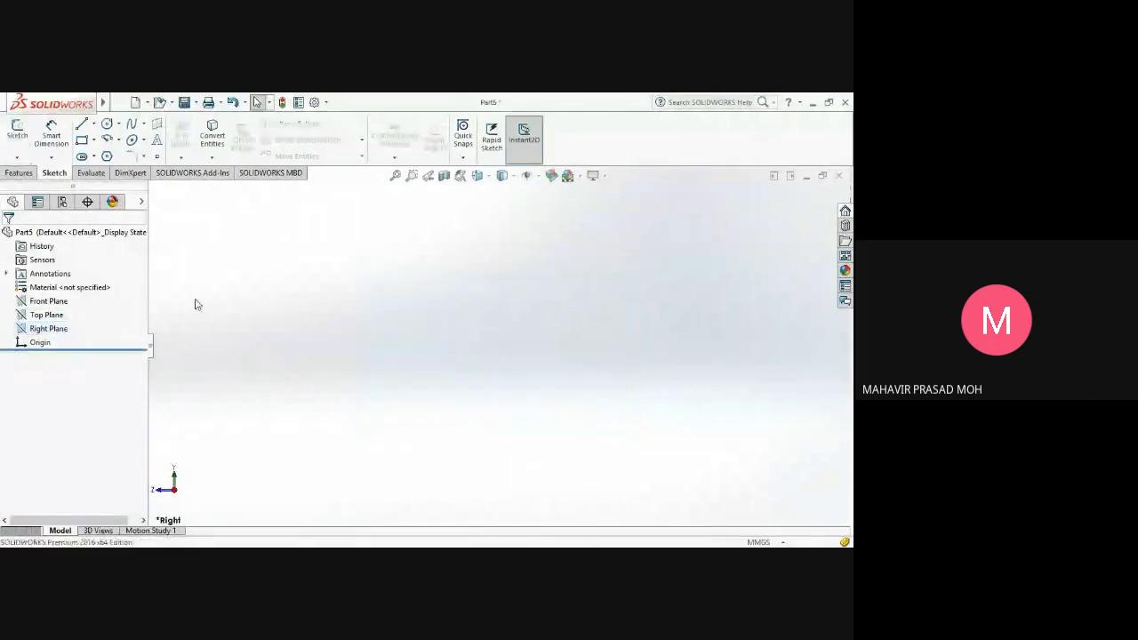
left_click(839, 176)
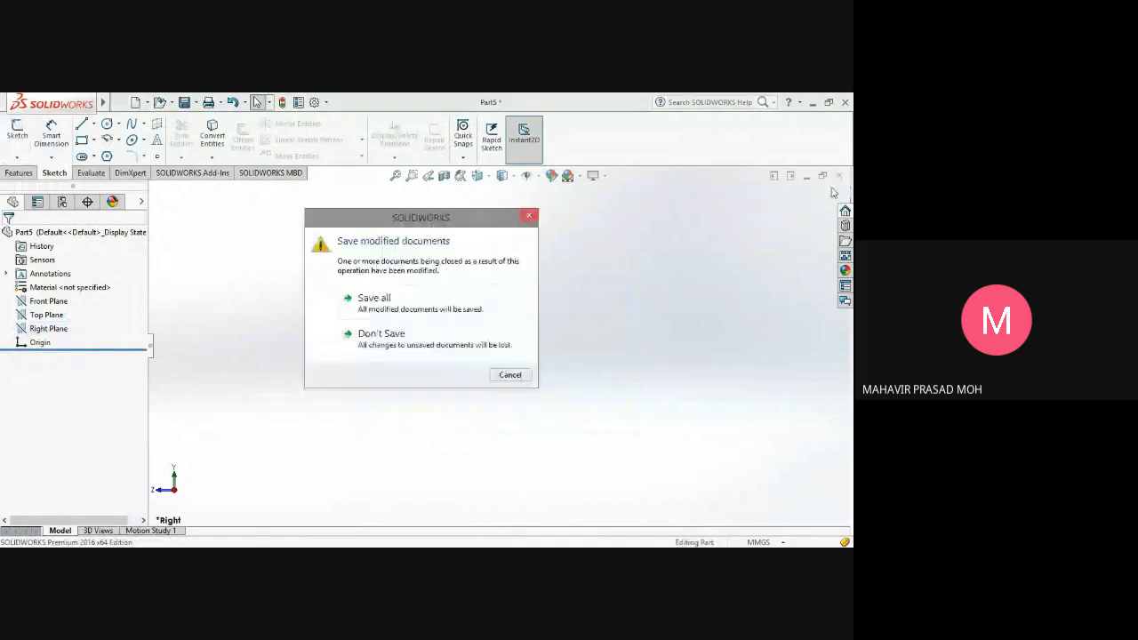
left_click(380, 335)
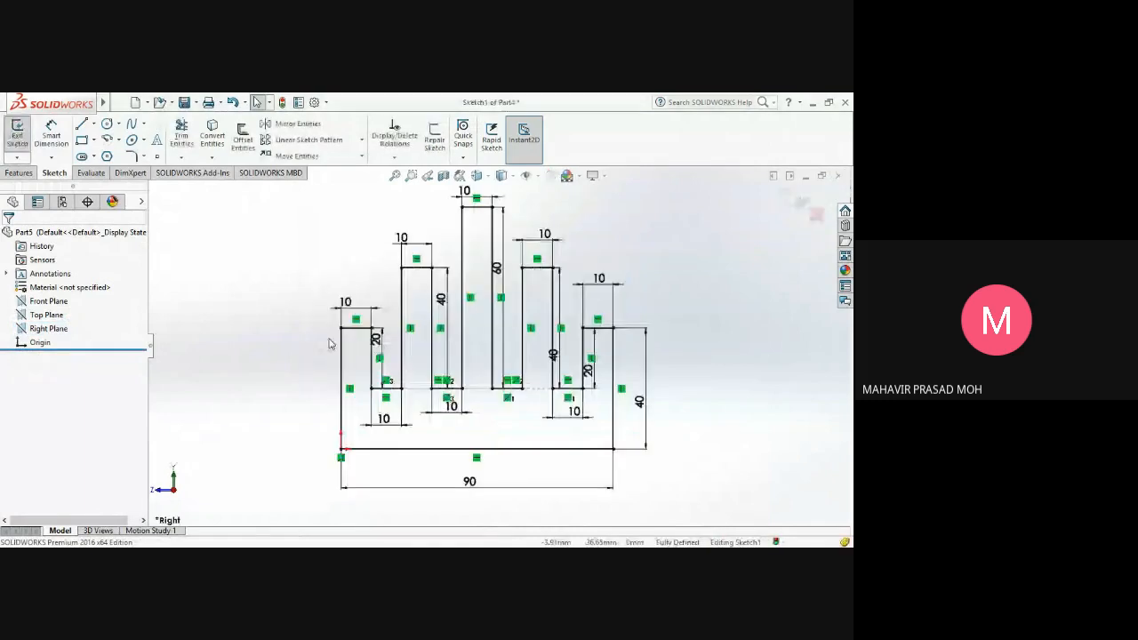
Step: Create a new part and select its Right Plane for sketching
key("ctrl+n")
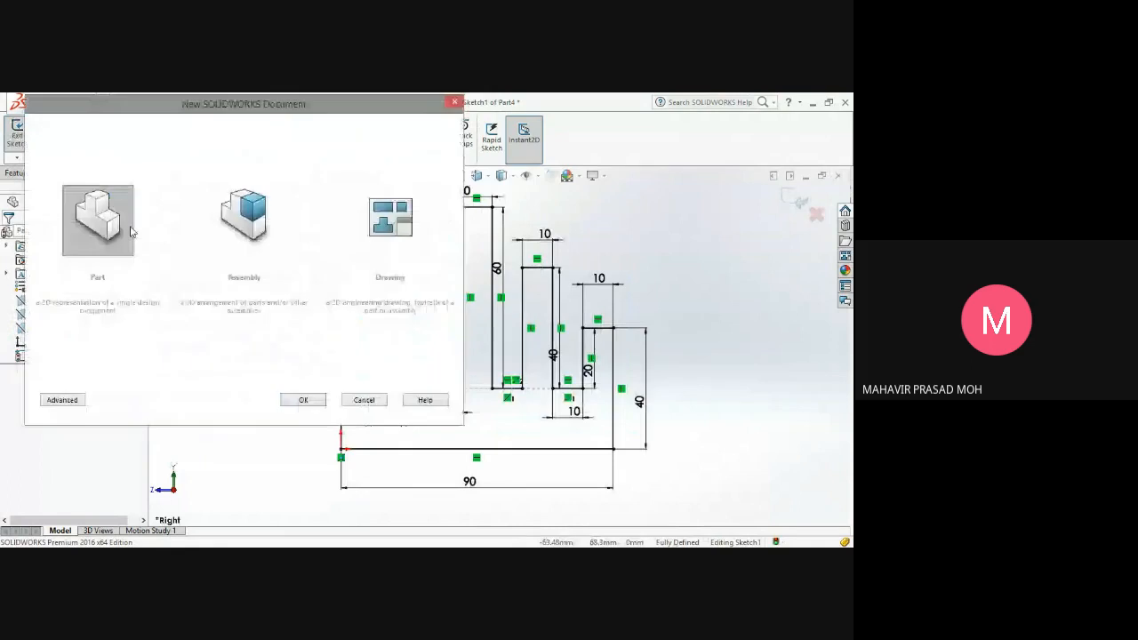
left_click(301, 401)
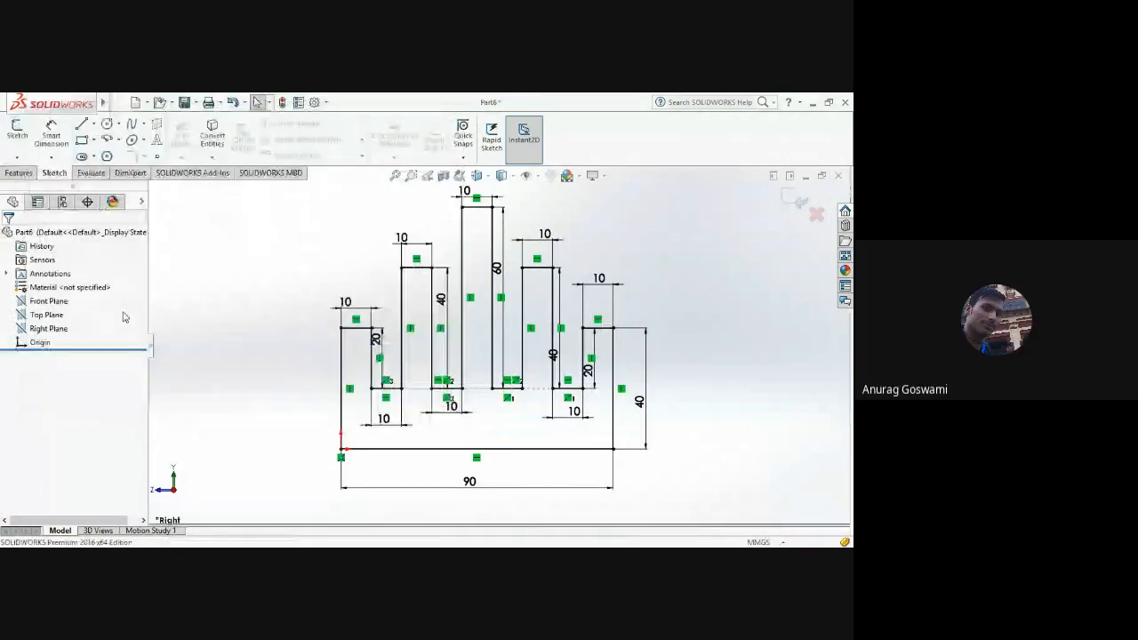
left_click(48, 328)
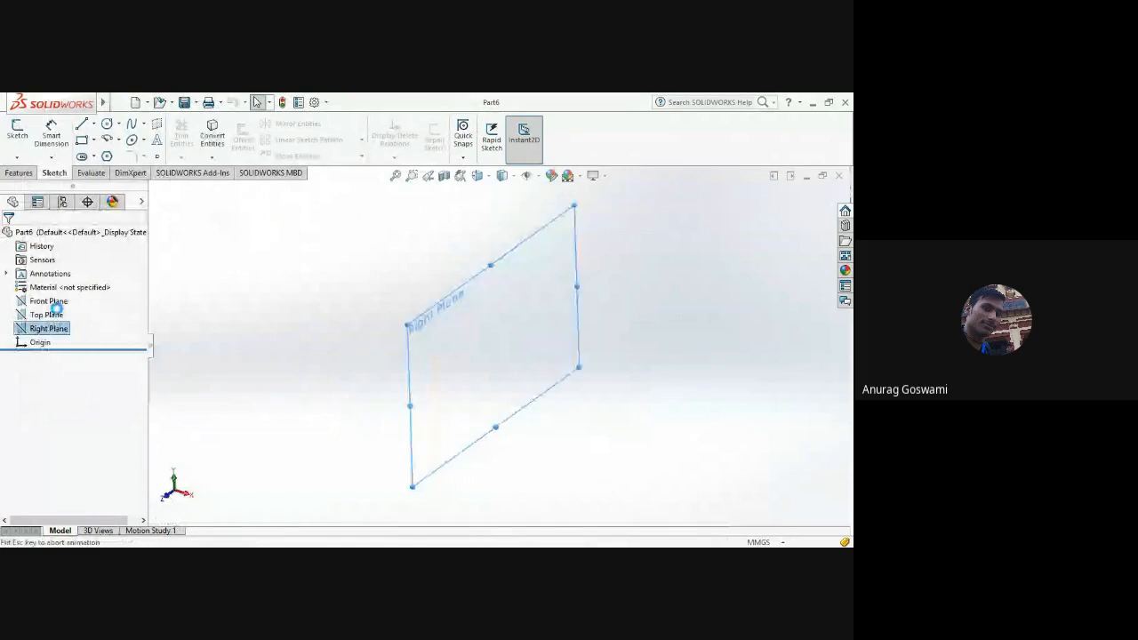
Step: Sketch a corner rectangle about 181 mm wide around the origin on the Right Plane
left_click(81, 140)
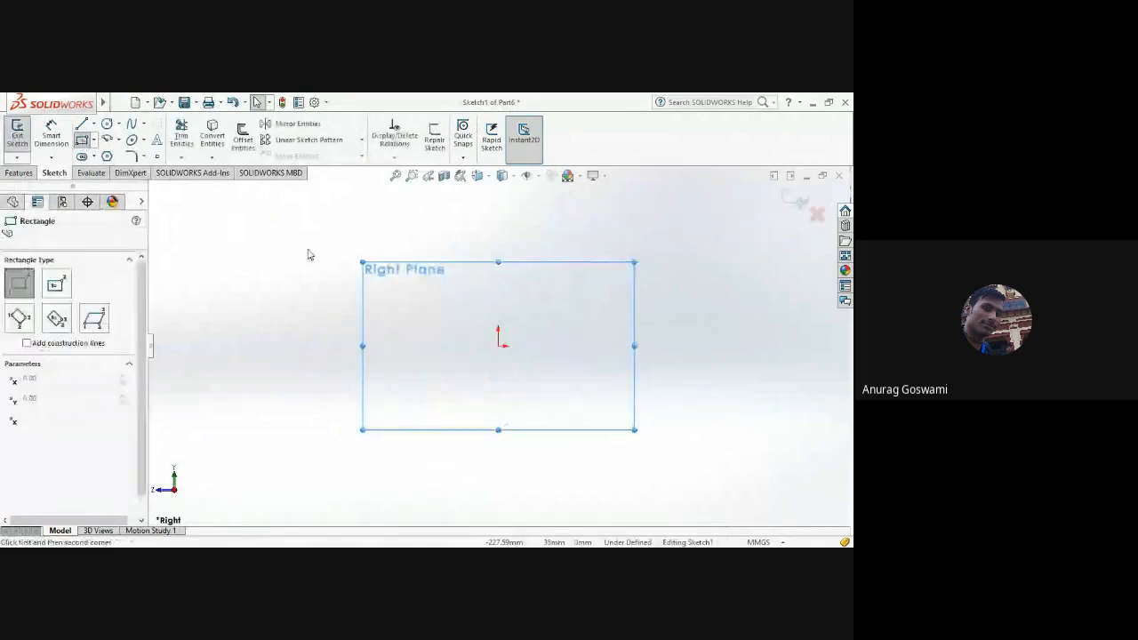
left_click(330, 240)
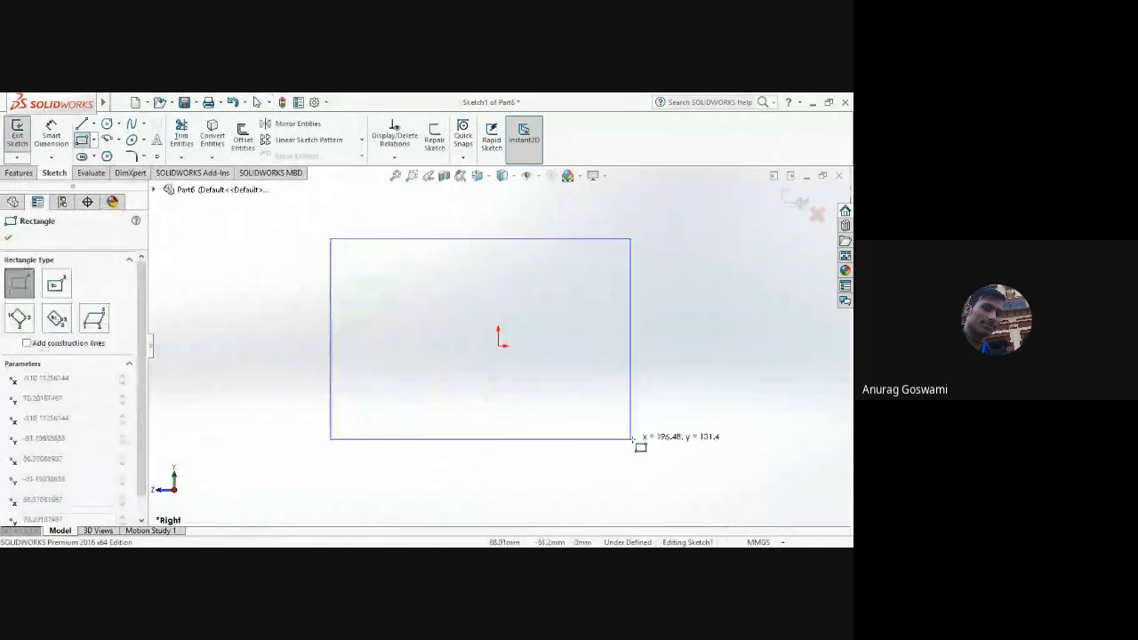
left_click(606, 385)
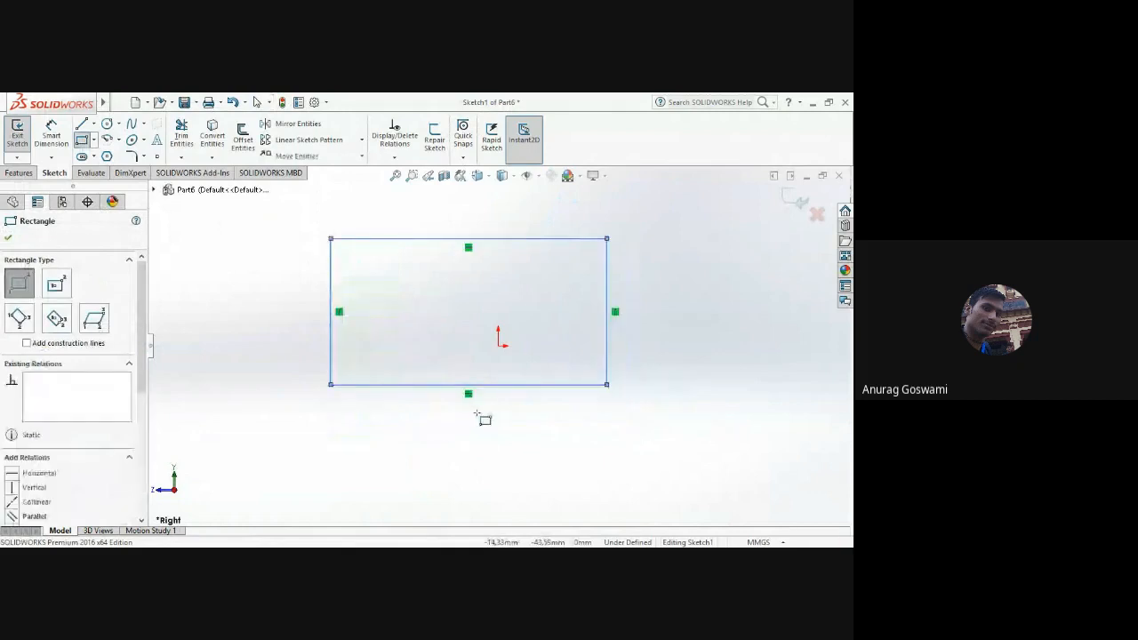
key("Escape")
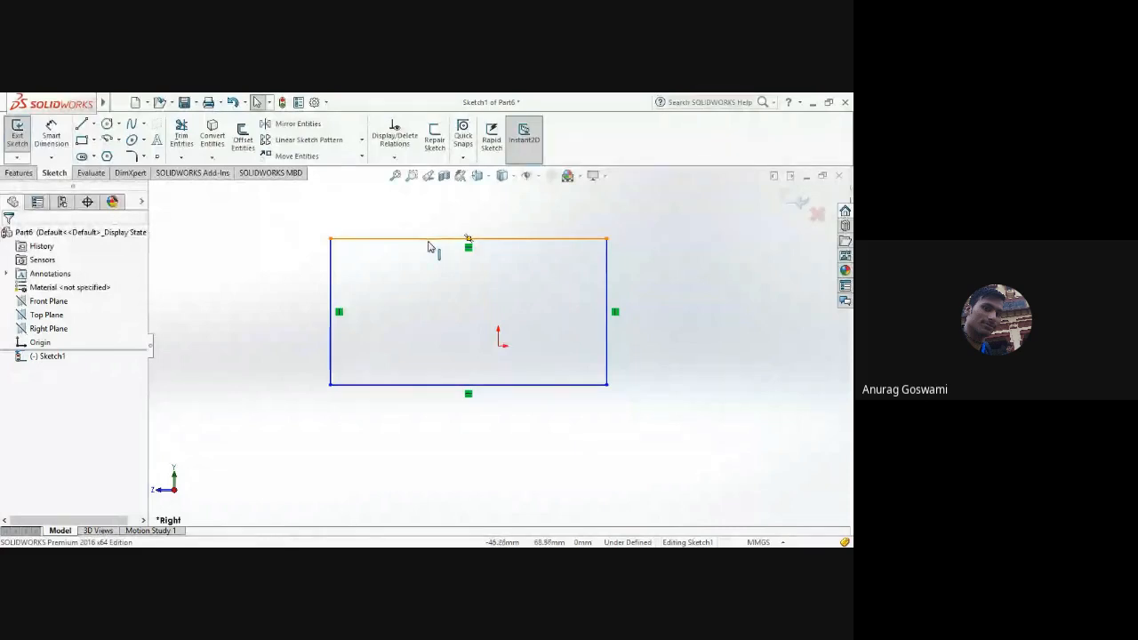
left_click(517, 245)
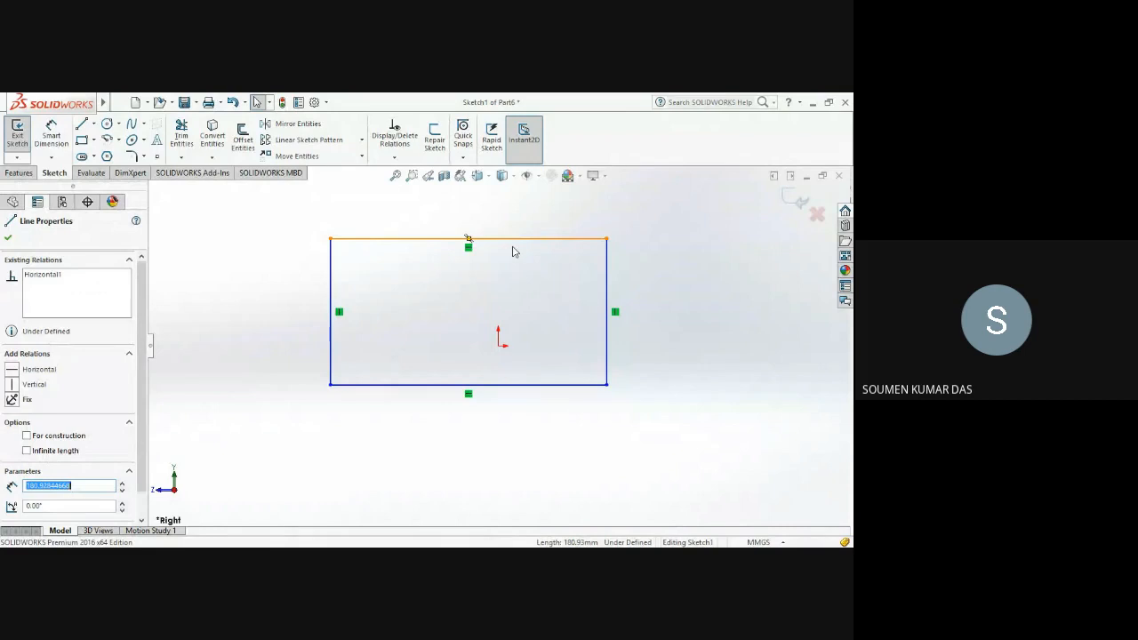
key("Escape")
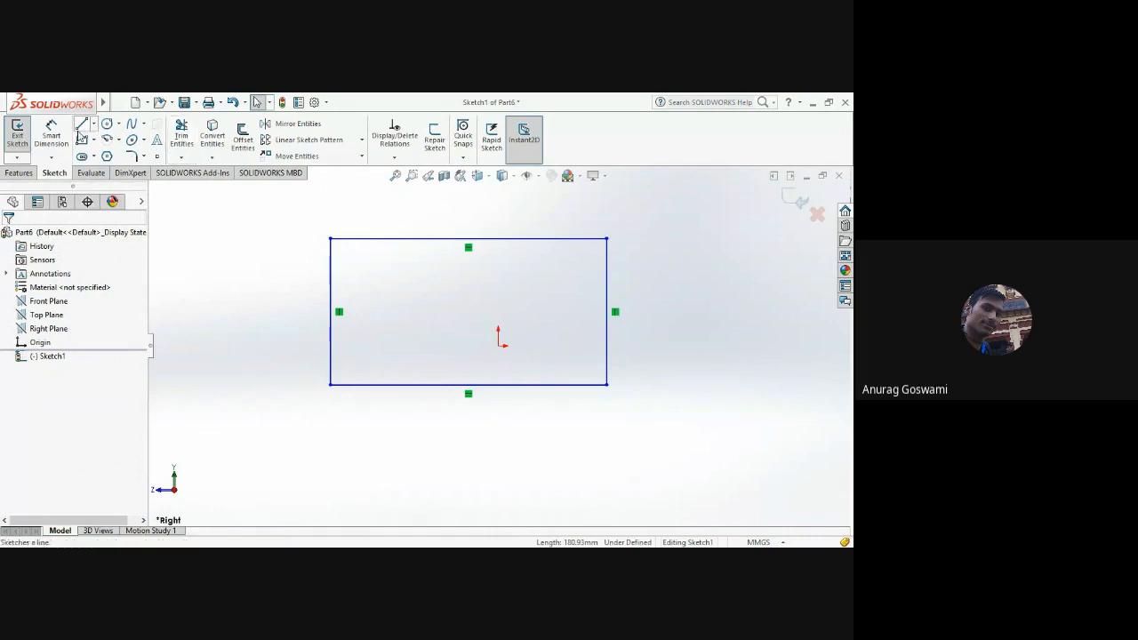
Step: Sketch a slanted line crossing the rectangle's upper edge and ending inside the rectangle
left_click(81, 124)
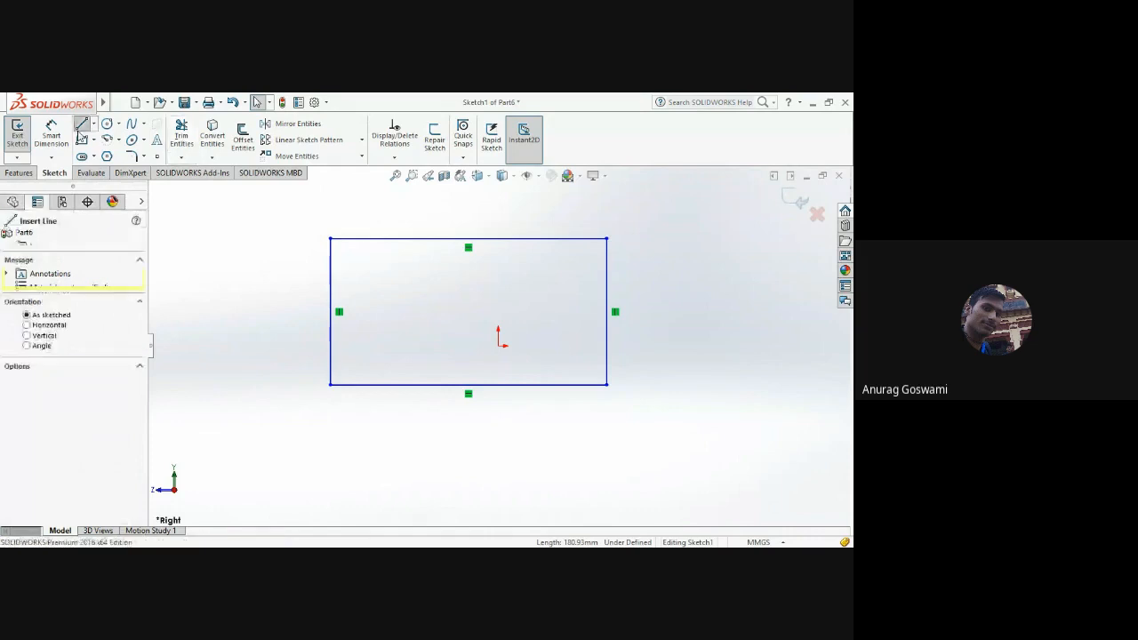
left_click(484, 202)
left_click(443, 334)
key("Escape")
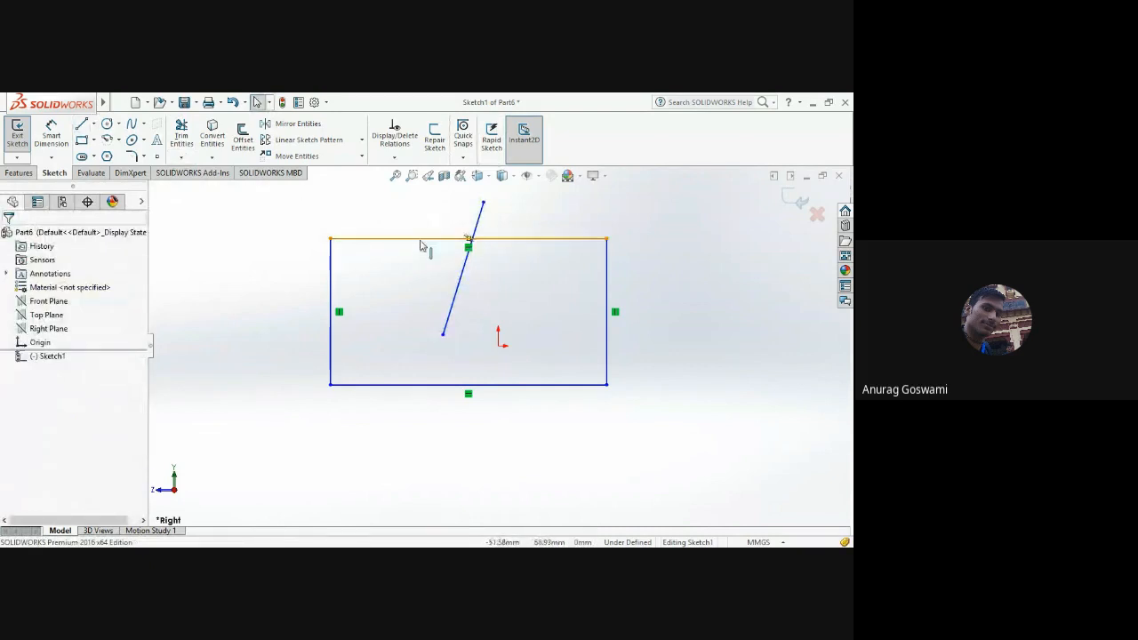
Step: Remove the rectangle's edges and the slanted line with Power trim, and undo the trimming
left_click(180, 133)
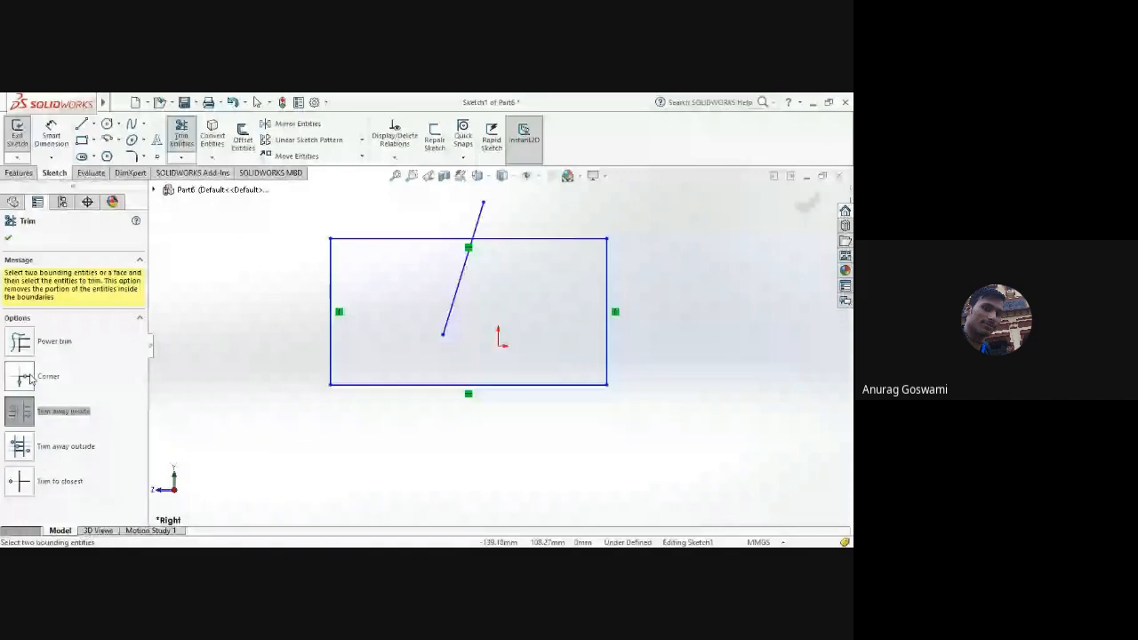
left_click(23, 345)
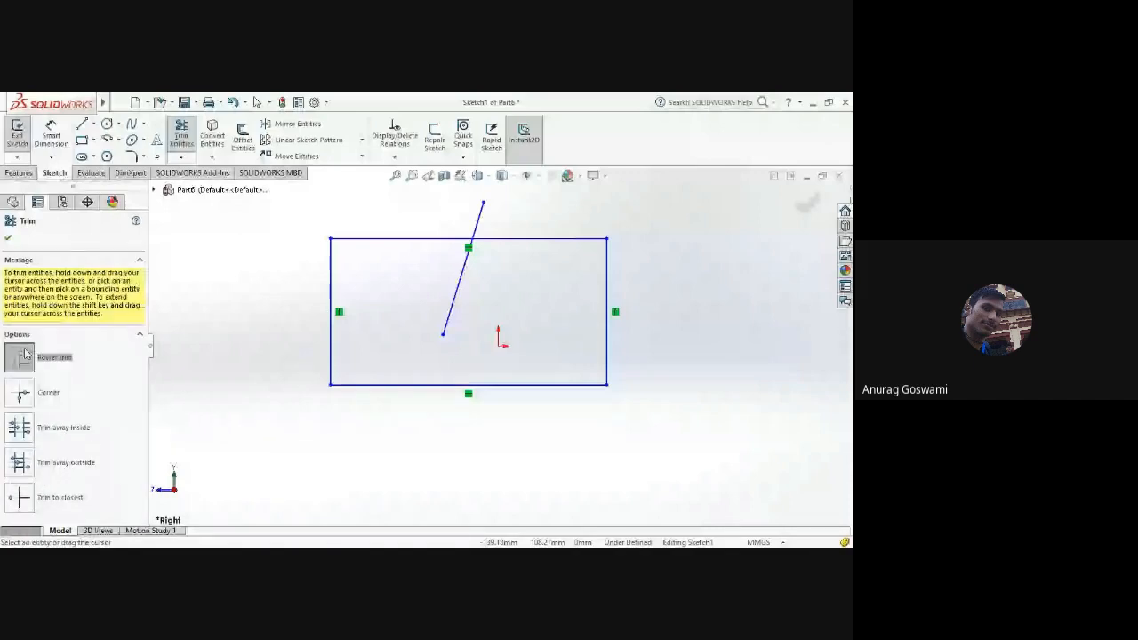
left_click(16, 500)
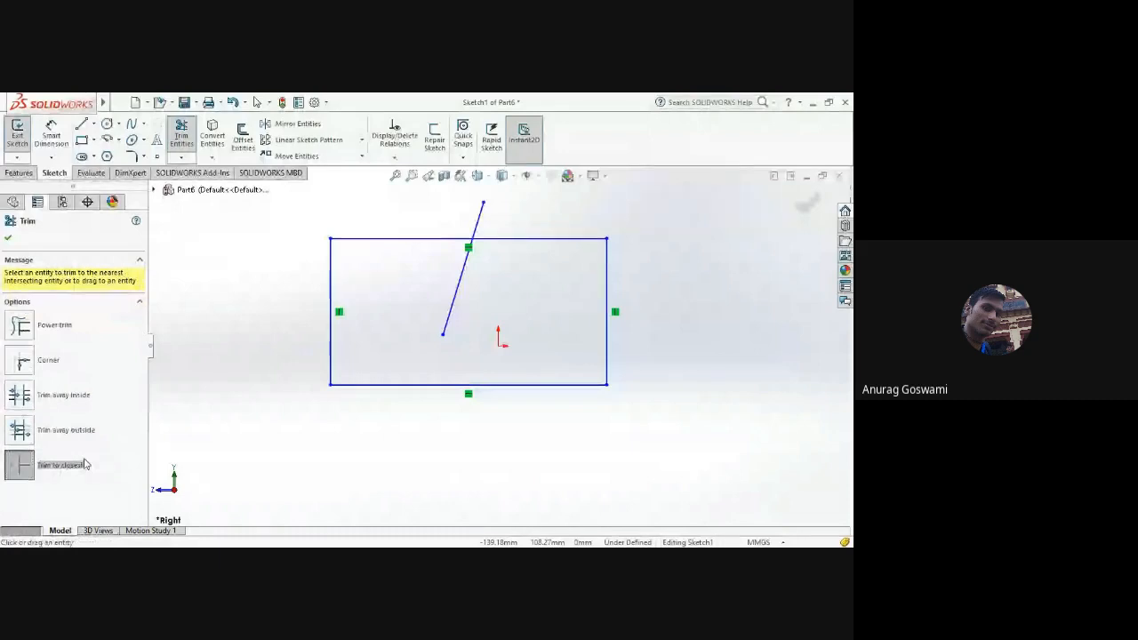
left_click(19, 326)
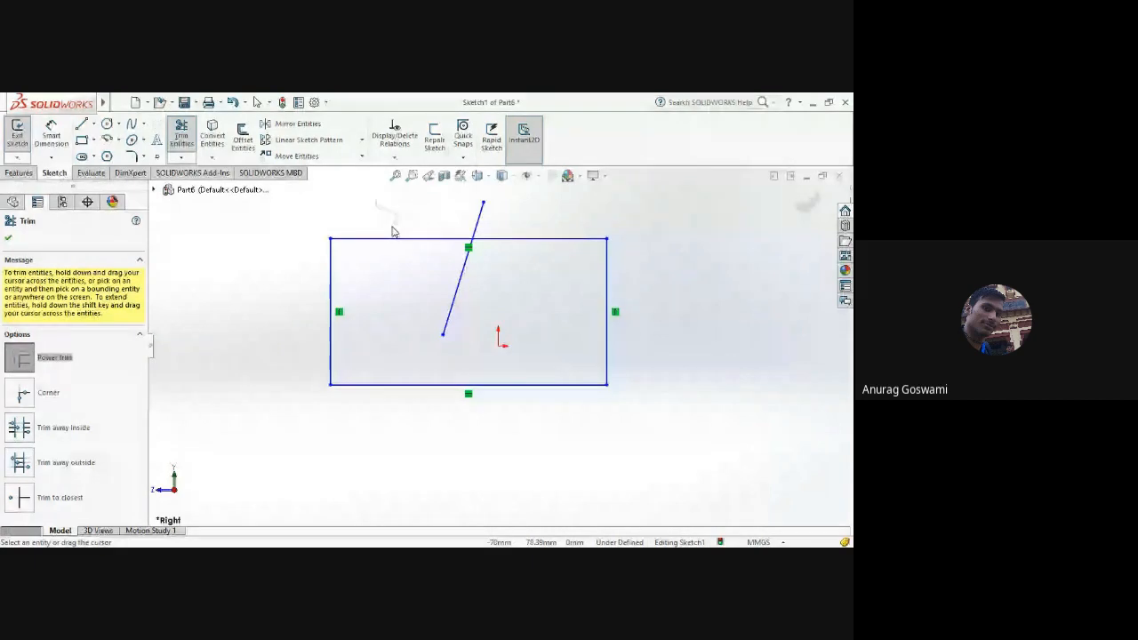
mouse_move(394, 231)
left_mouse_down()
mouse_move(394, 250)
mouse_move(330, 318)
left_mouse_up()
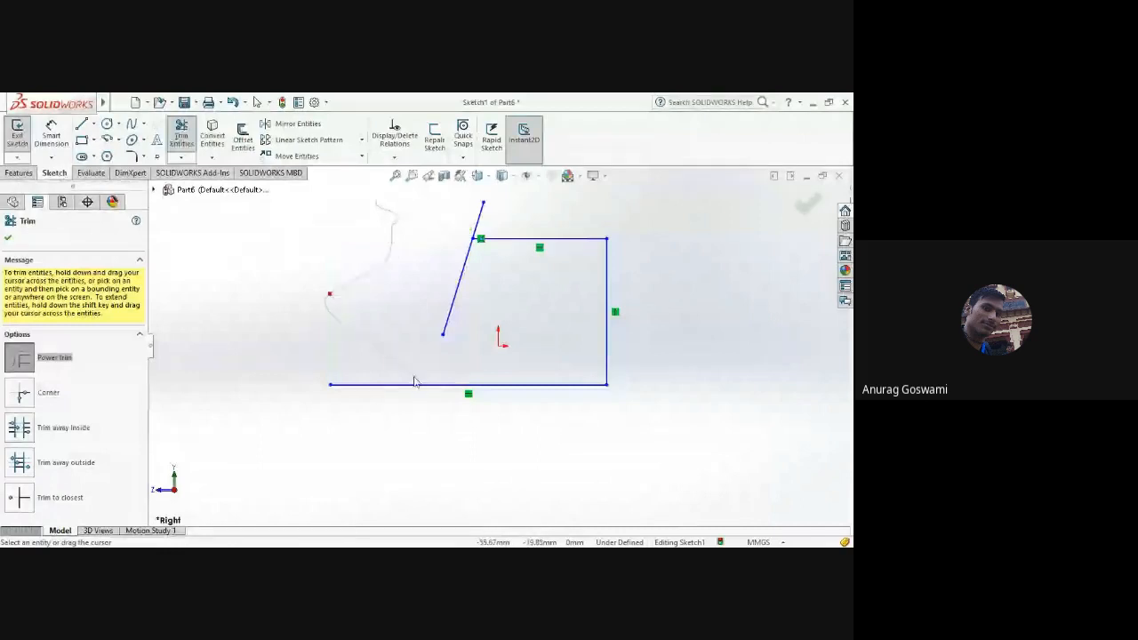
mouse_move(413, 381)
left_mouse_down()
mouse_move(435, 402)
mouse_move(611, 350)
mouse_move(554, 236)
mouse_move(465, 254)
mouse_move(427, 298)
left_mouse_up()
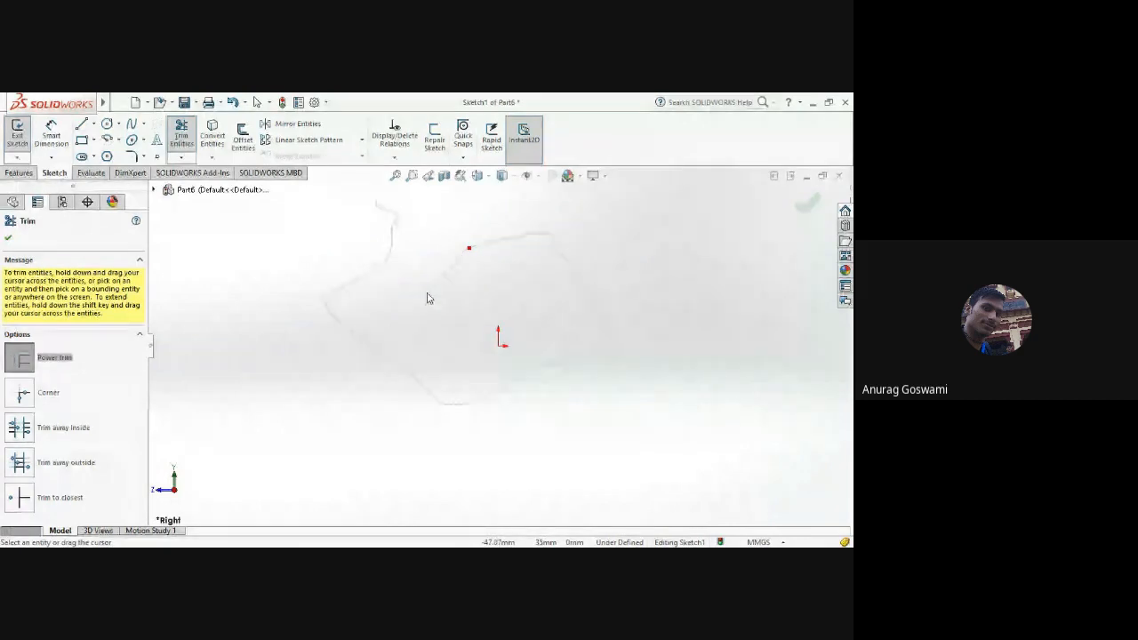
left_click_drag(427, 298, 428, 301)
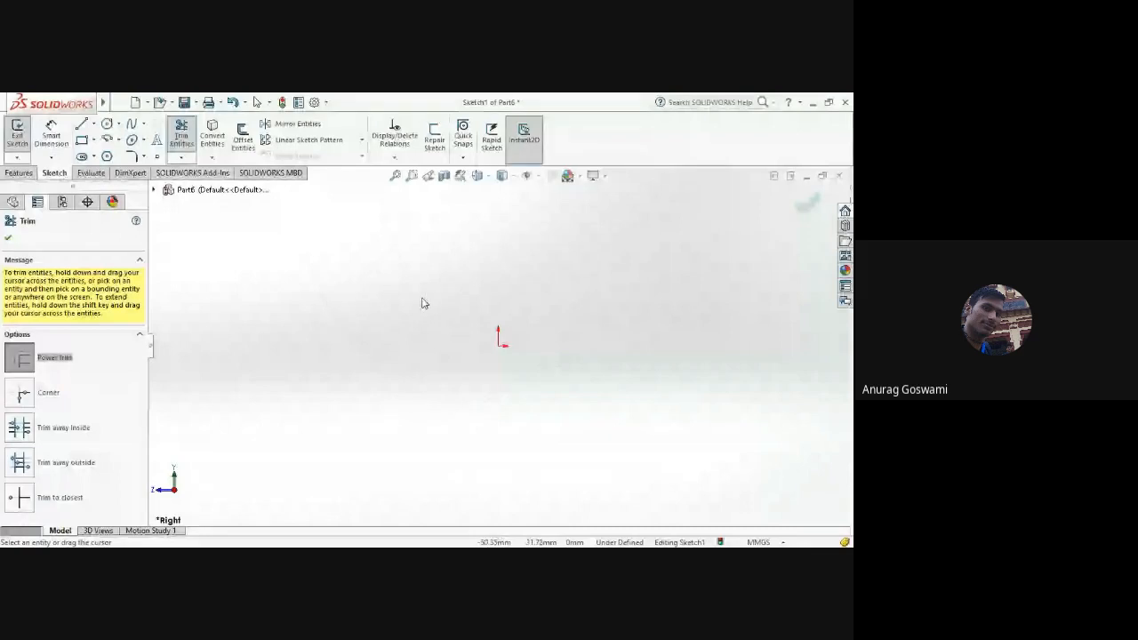
key("ctrl+z")
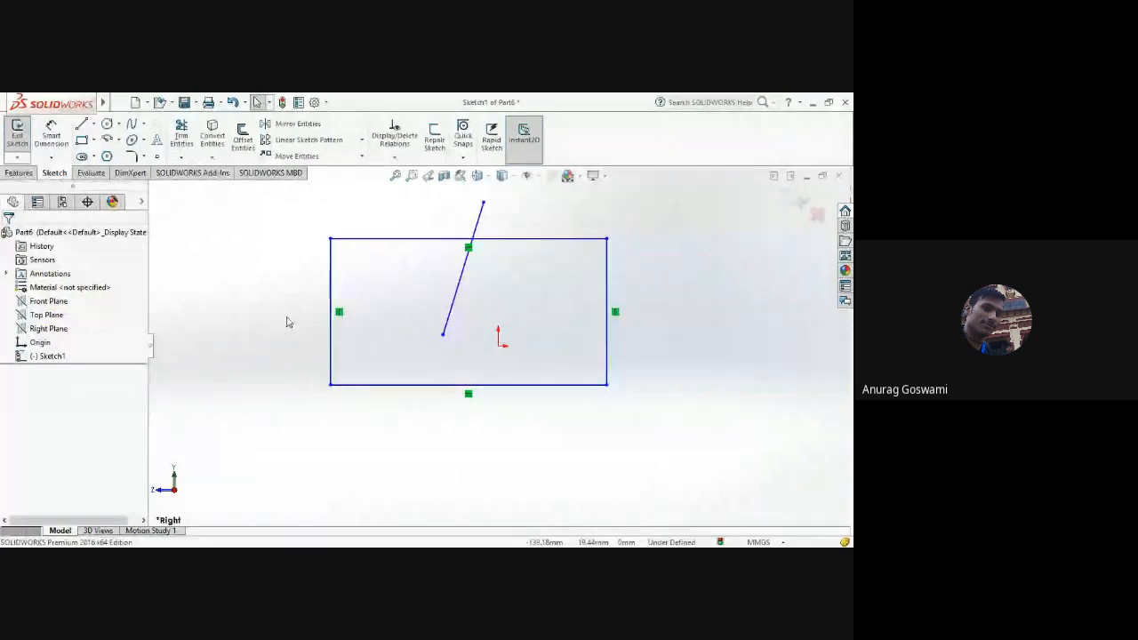
Step: Use Trim to closest to remove the upper edge's portion left of the slanted line, the rectangle's left edge and its lower edge
left_click(180, 135)
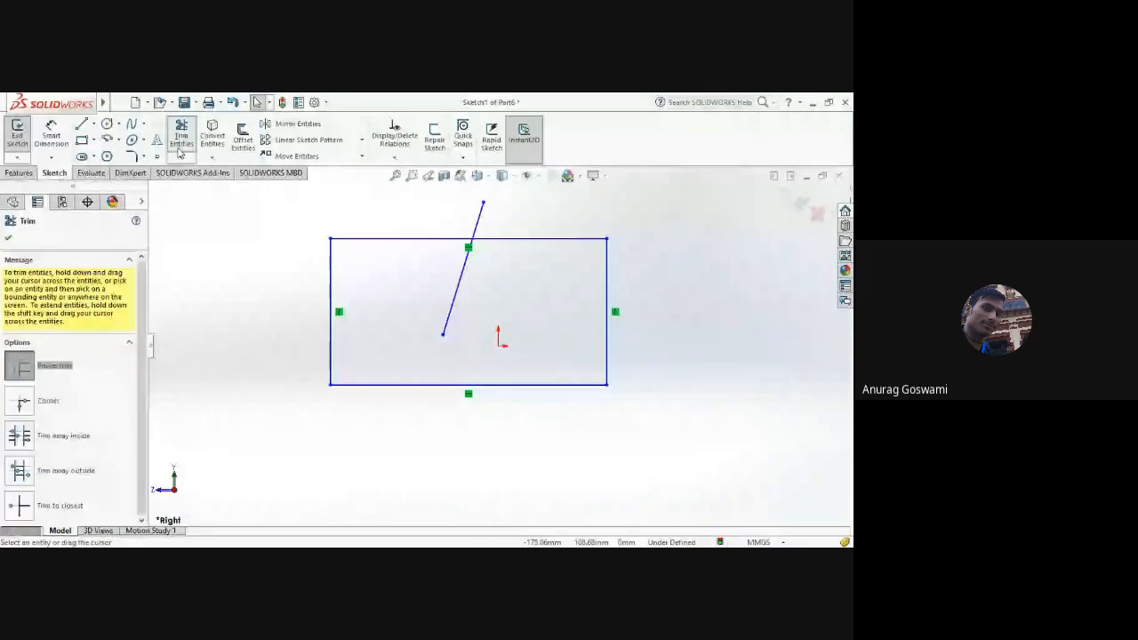
left_click(64, 510)
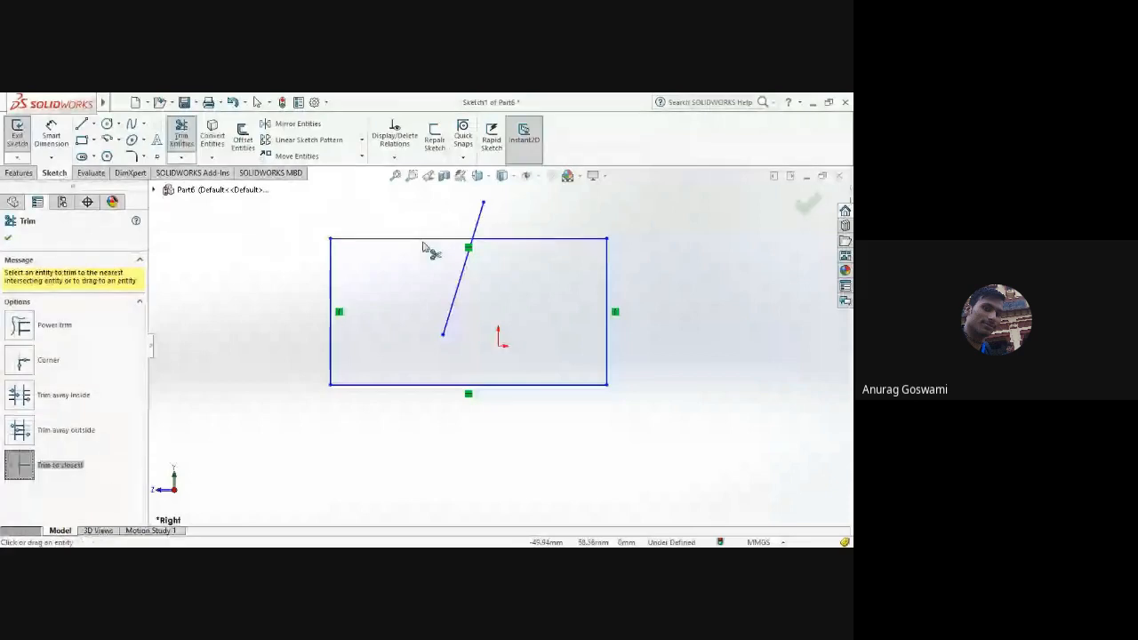
key("Escape")
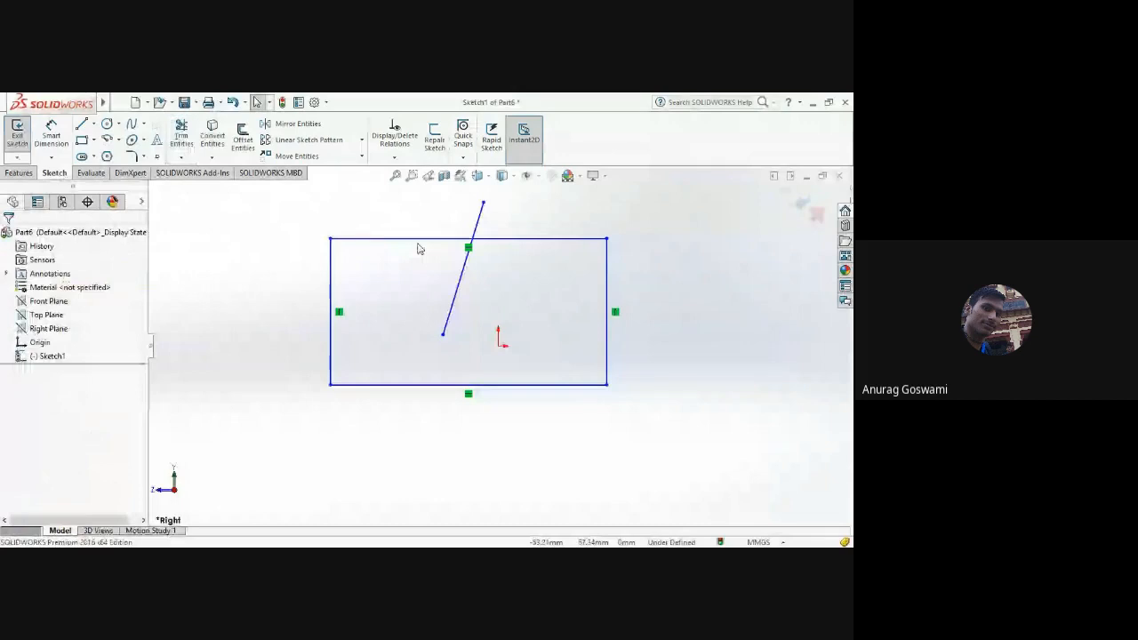
left_click(421, 240)
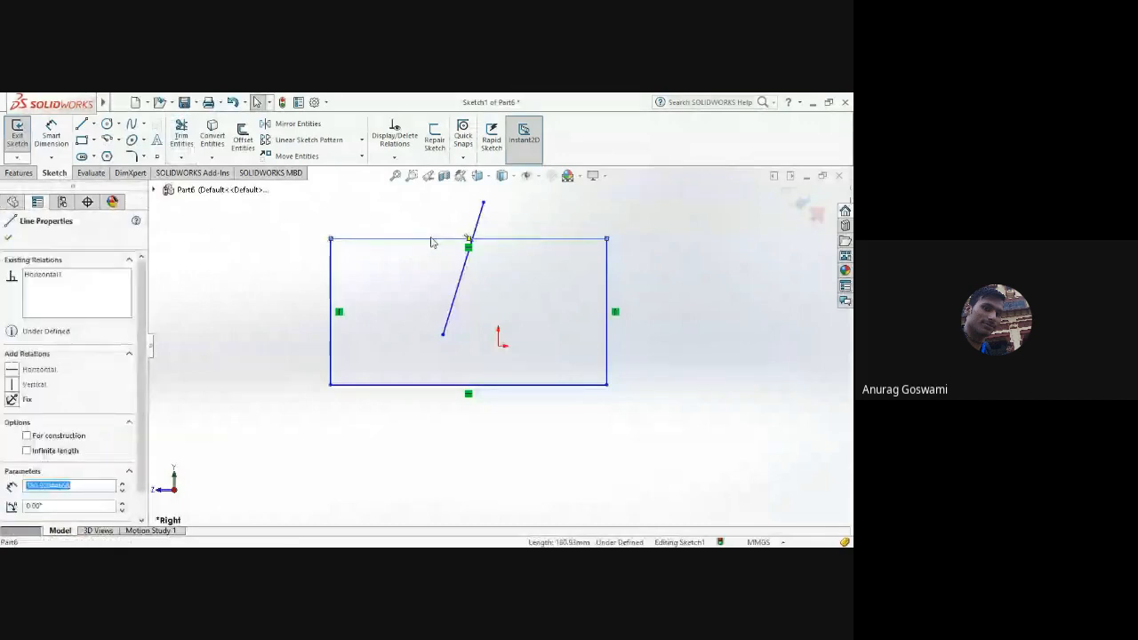
key("Escape")
left_click(181, 133)
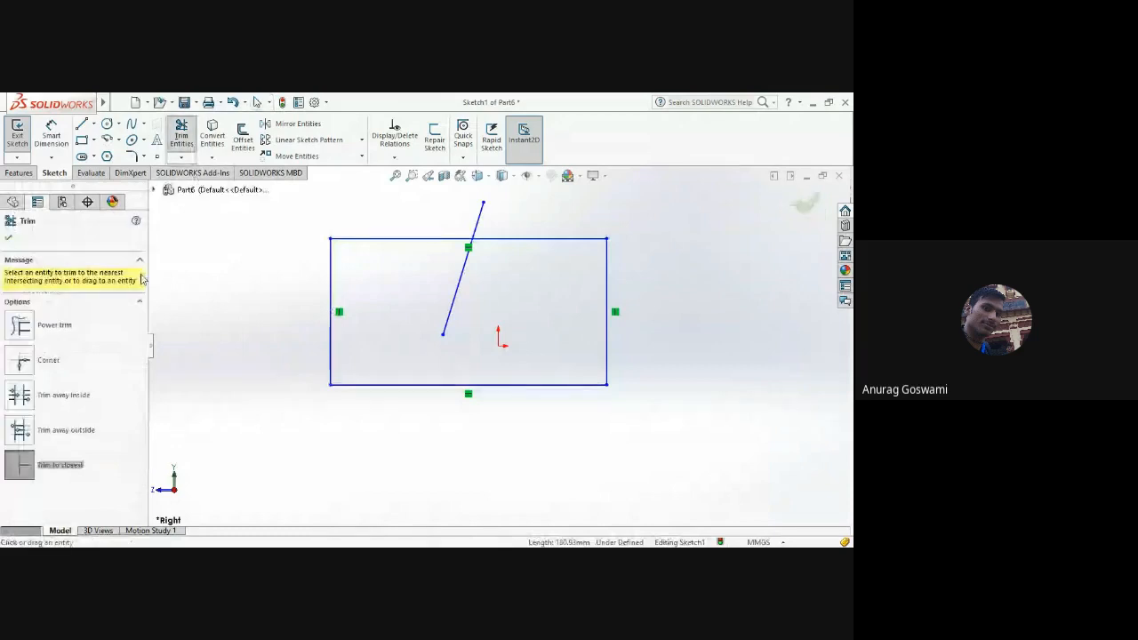
left_click(384, 242)
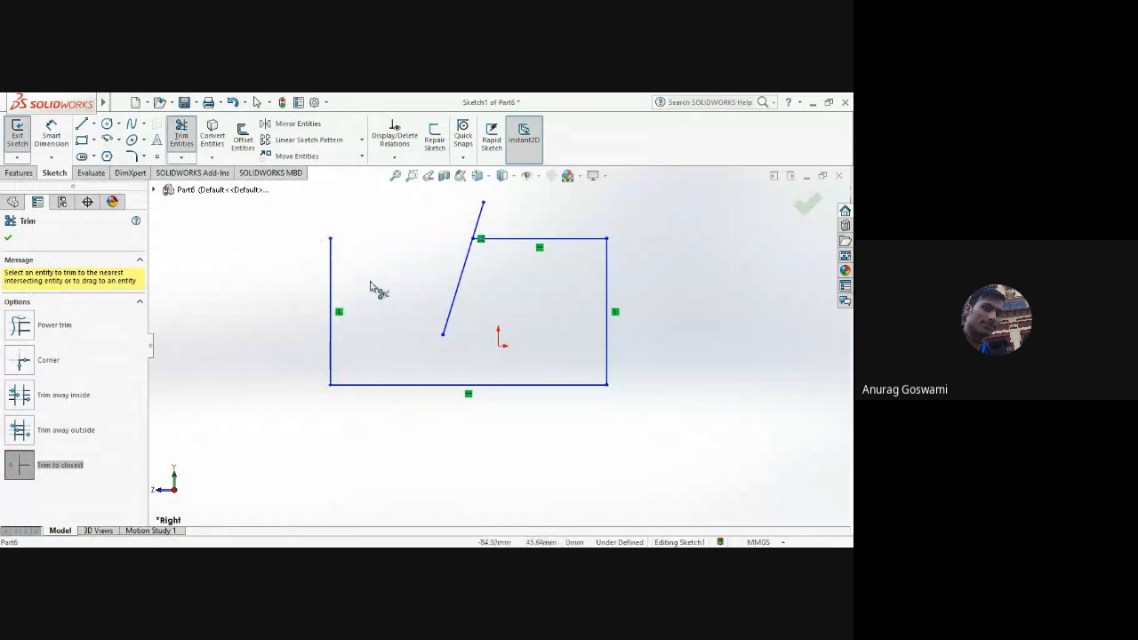
left_click(333, 357)
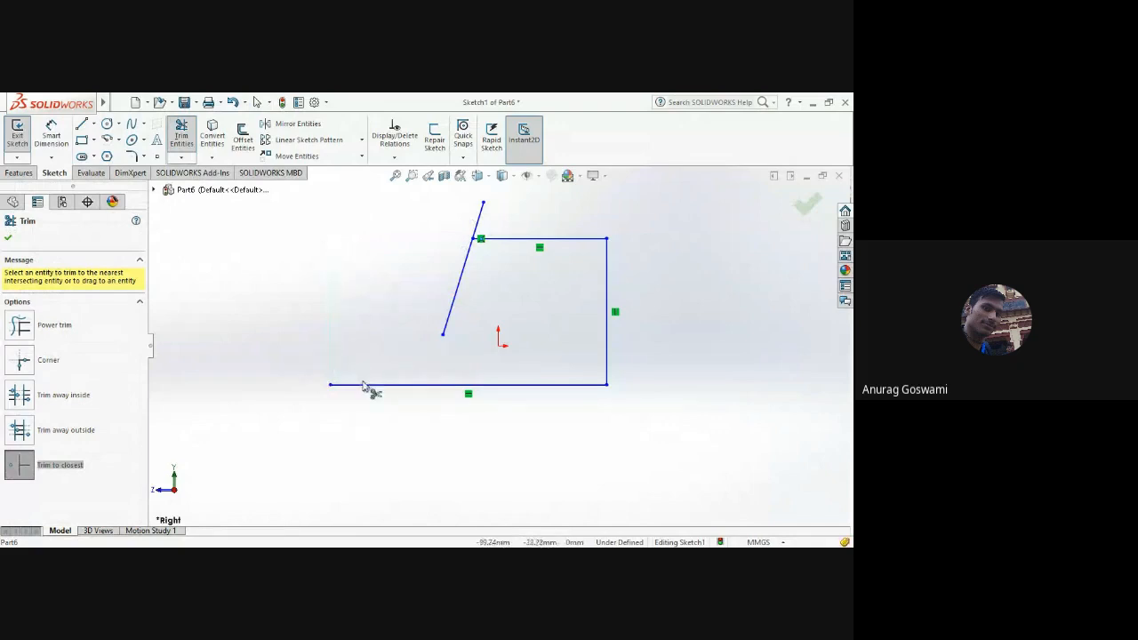
left_click(363, 386)
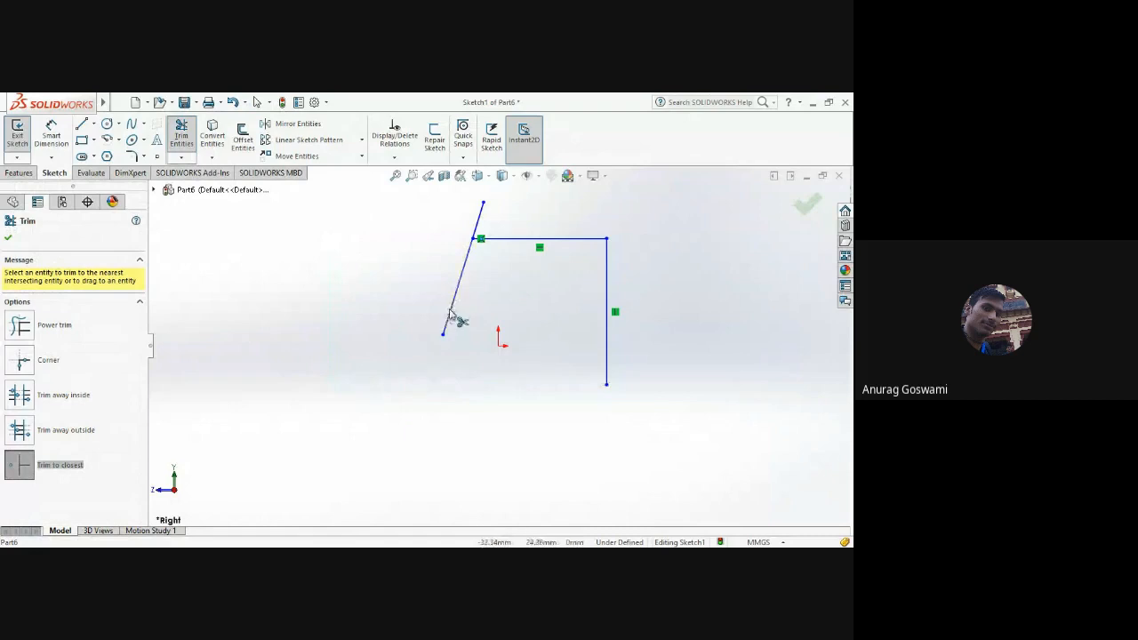
Step: Trim away both portions of the slanted line, the remaining upper edge and the rectangle's right edge with Trim to closest
left_click(450, 318)
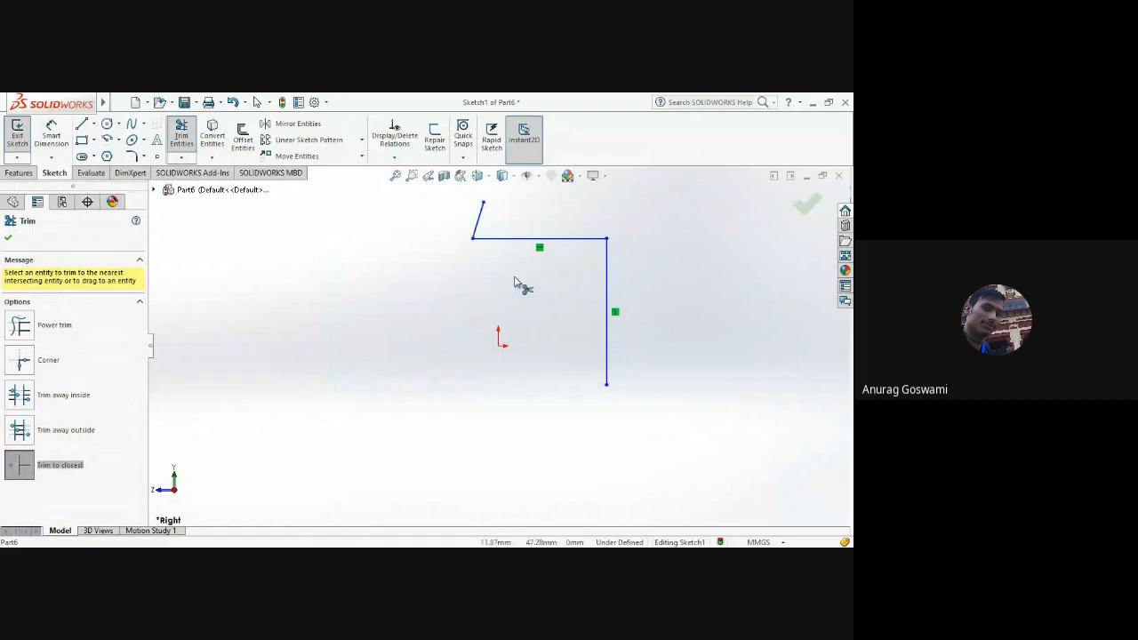
left_click(481, 219)
left_click(521, 239)
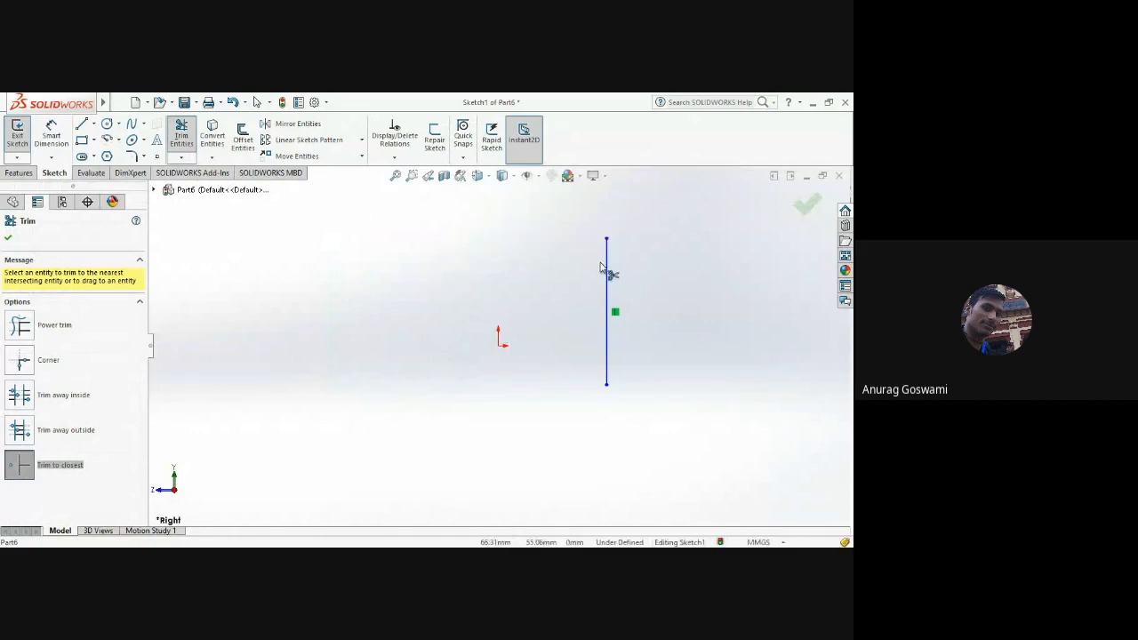
left_click(603, 268)
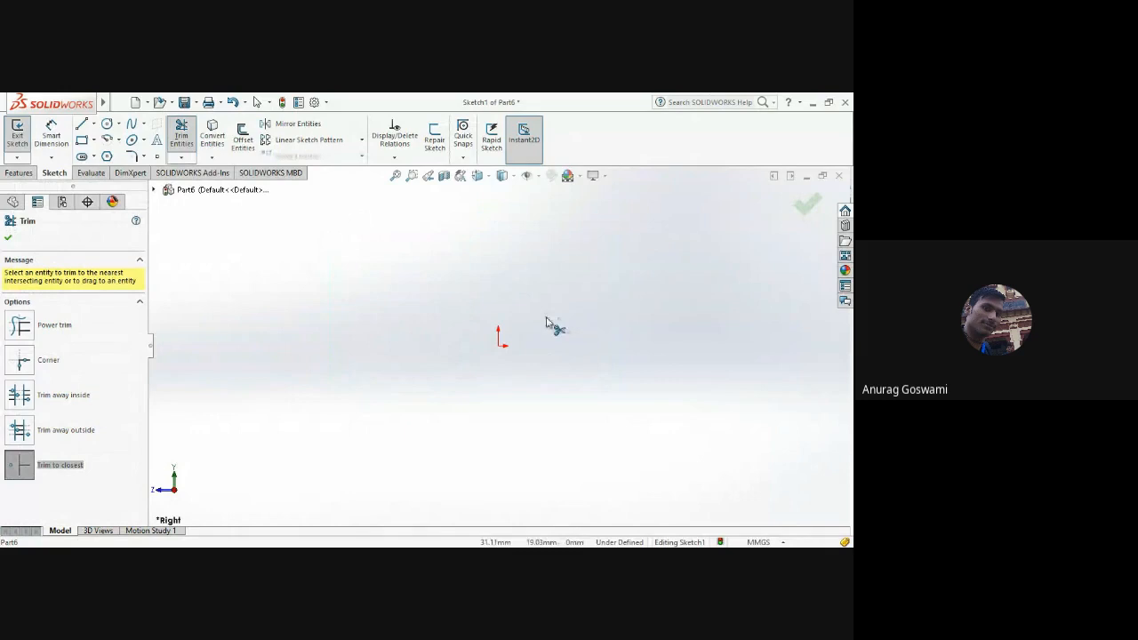
key("Escape")
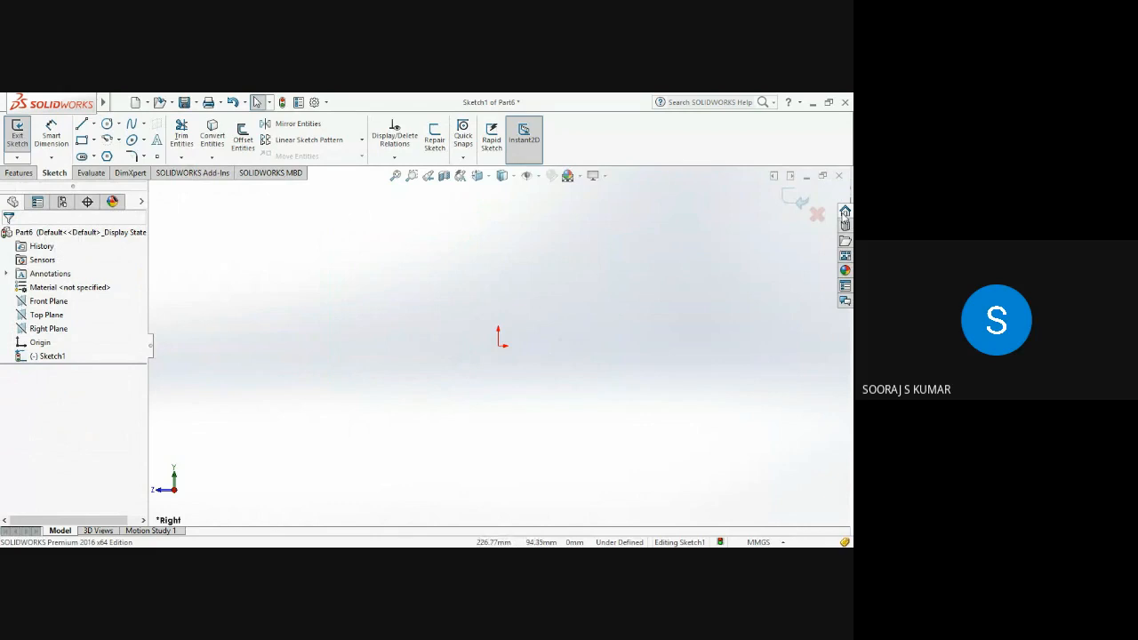
Step: Close the trimming practice part and create a new part document
left_click(839, 177)
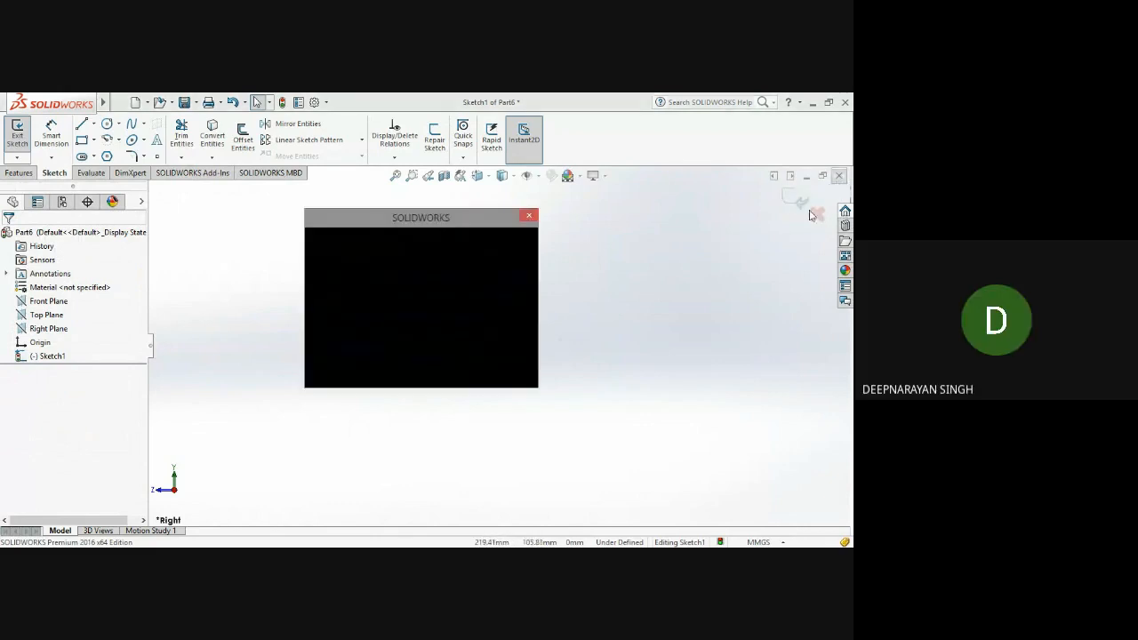
left_click(381, 334)
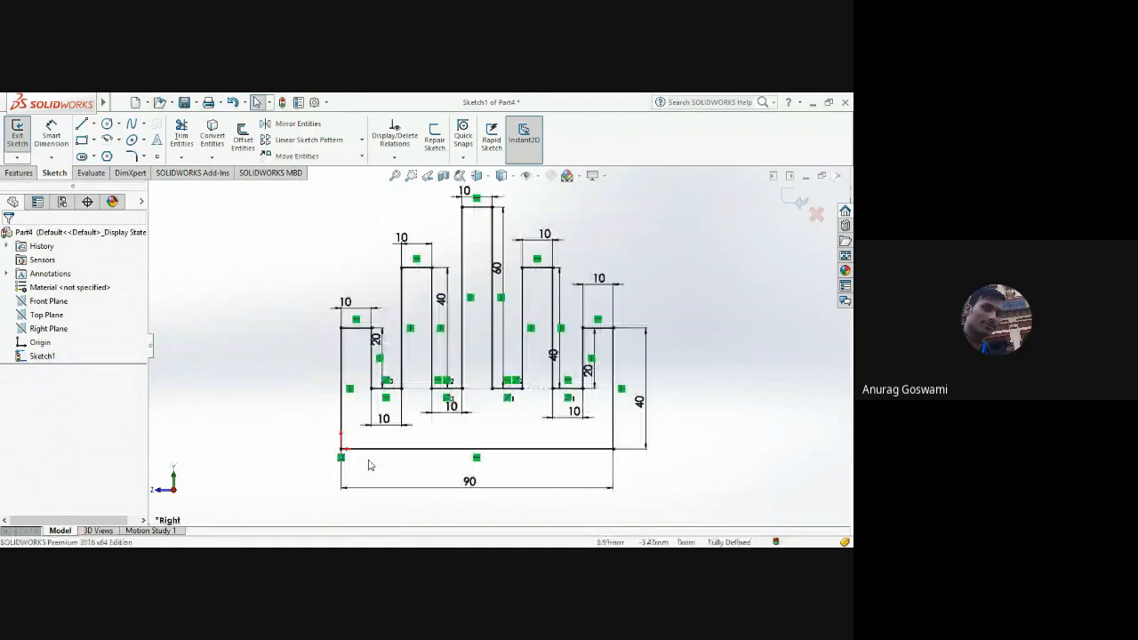
key("ctrl+n")
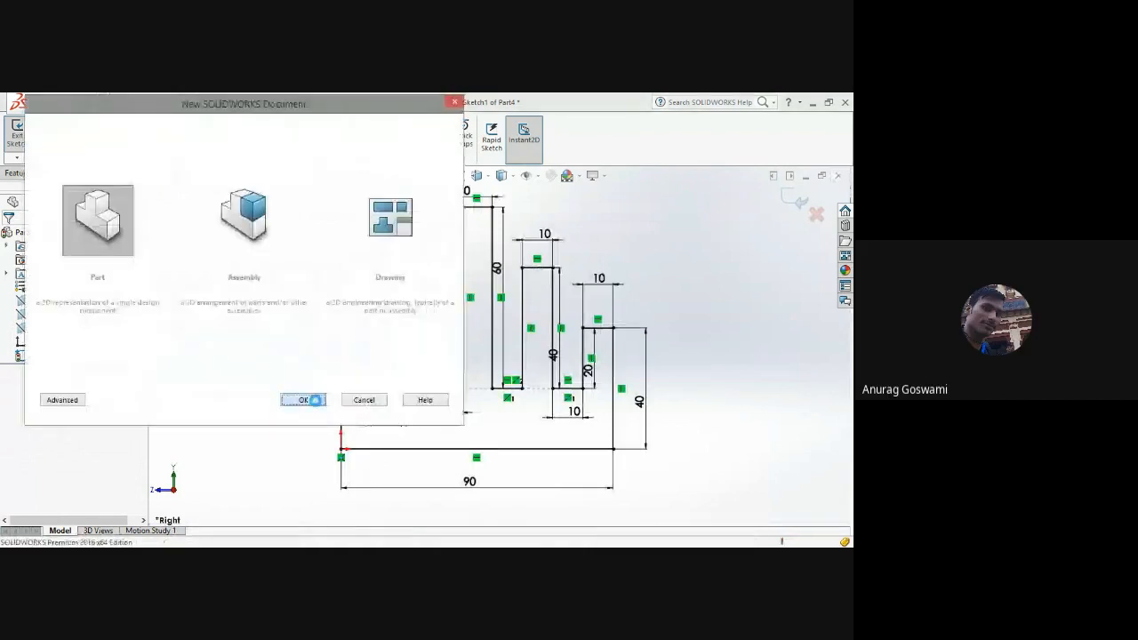
left_click(303, 400)
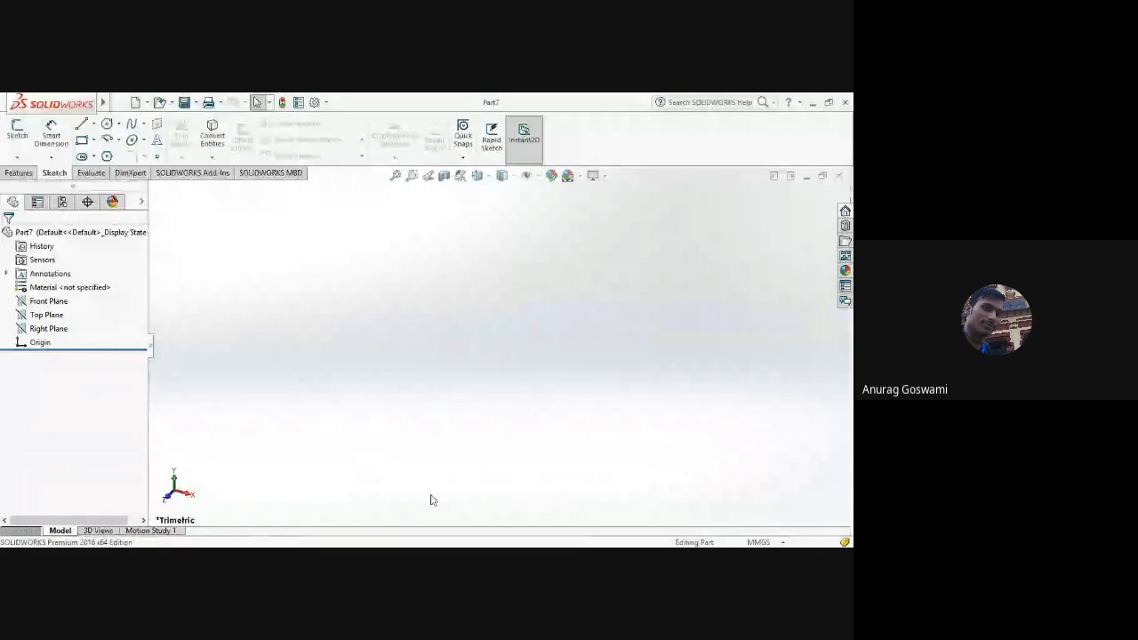
Step: On the Right Plane, sketch connected lines from the origin: about 47 mm horizontal, 13 mm up, another horizontal, and down to origin level
left_click(48, 328)
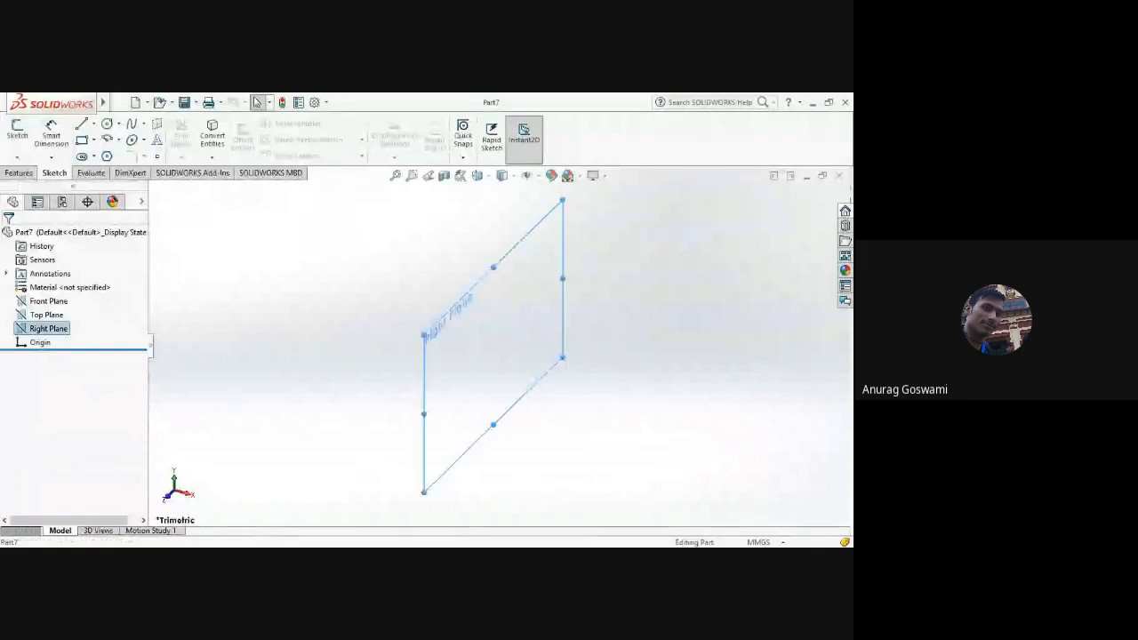
left_click(17, 132)
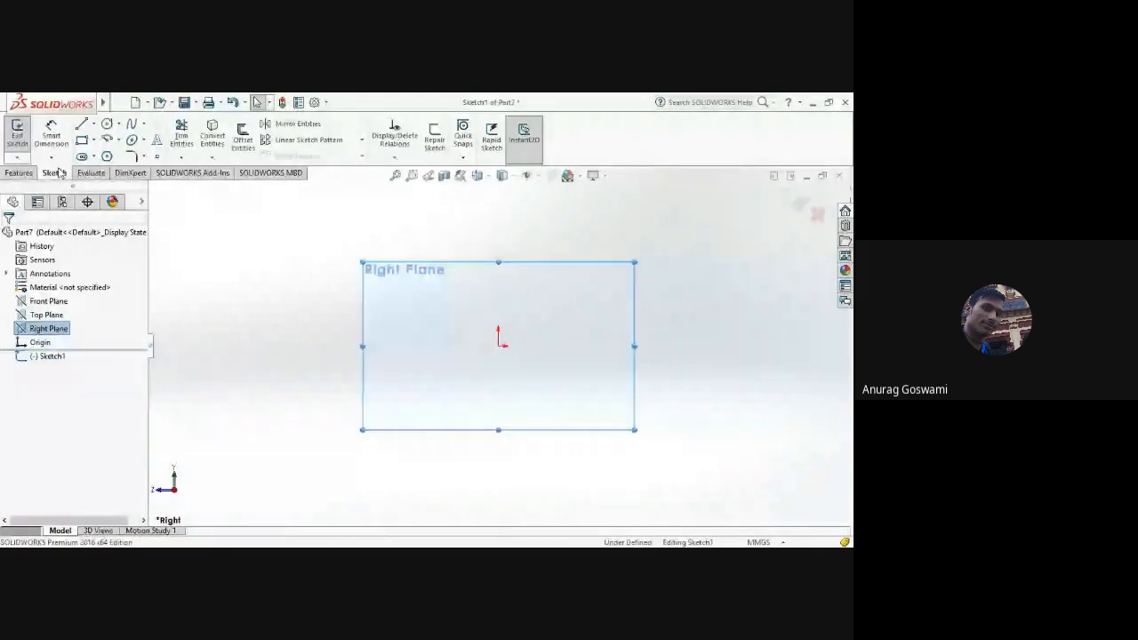
key("l")
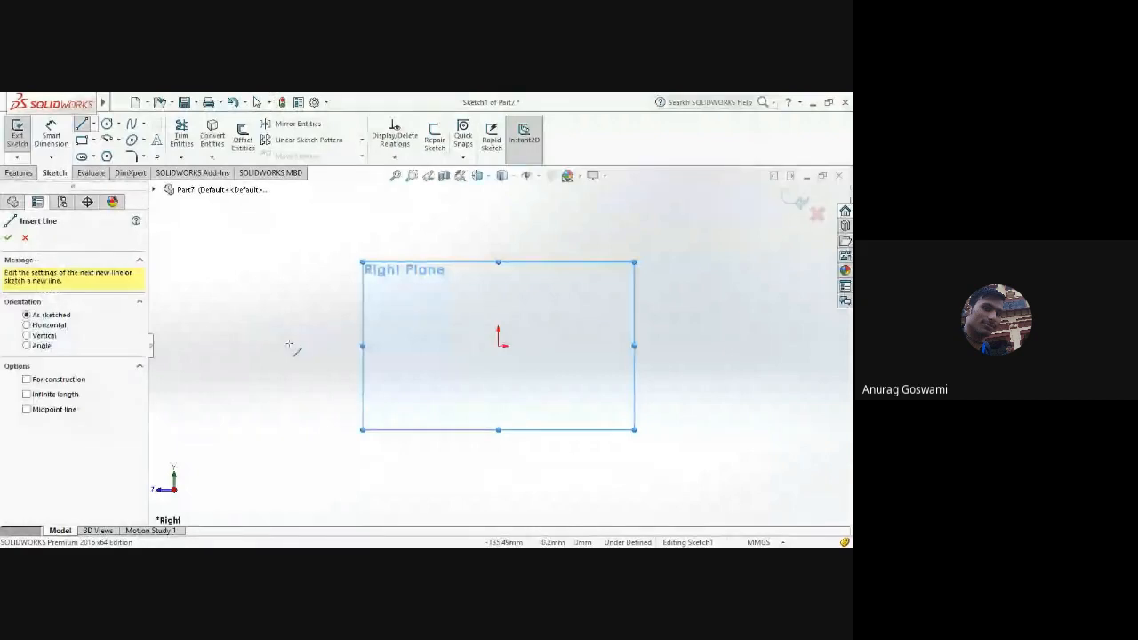
scroll(487, 348, "up", 1)
scroll(489, 347, "down", 1)
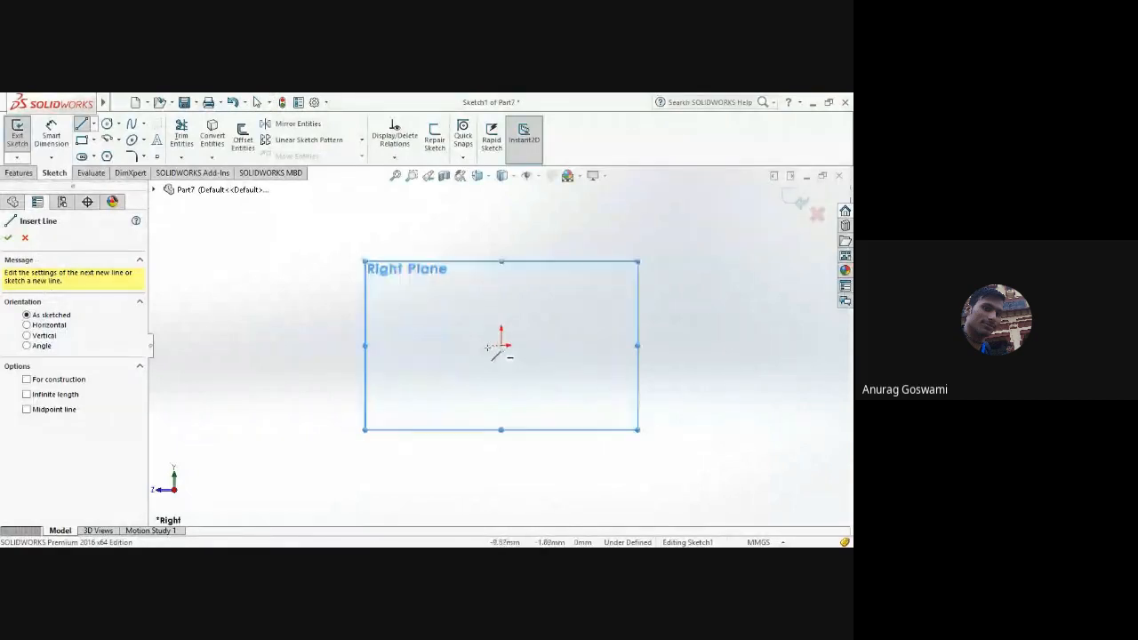
left_click(504, 346)
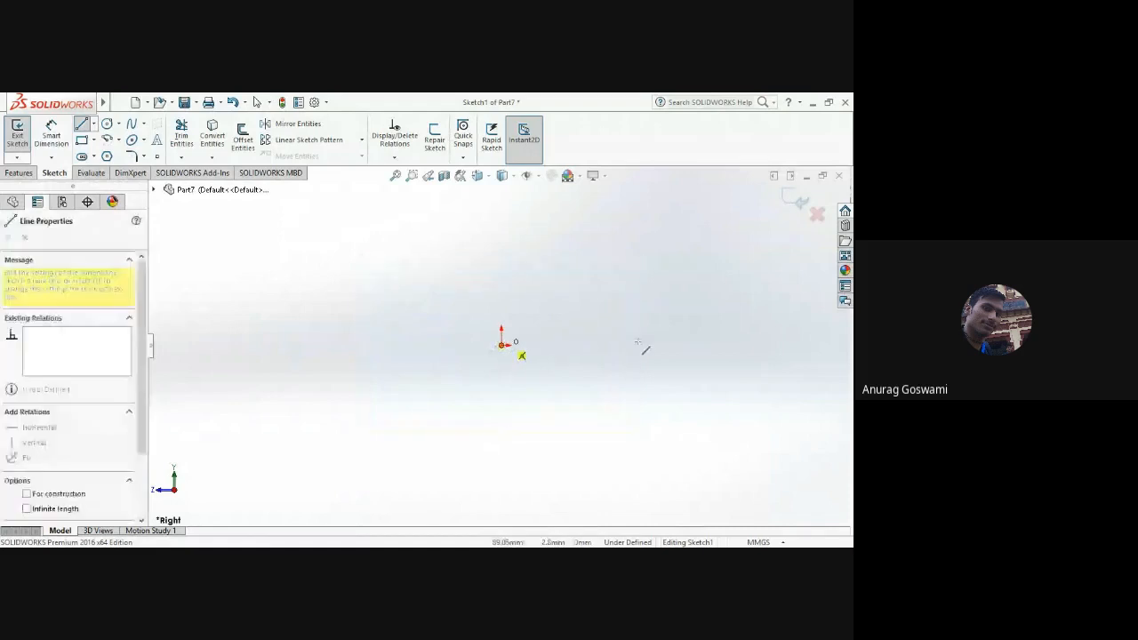
left_click(572, 345)
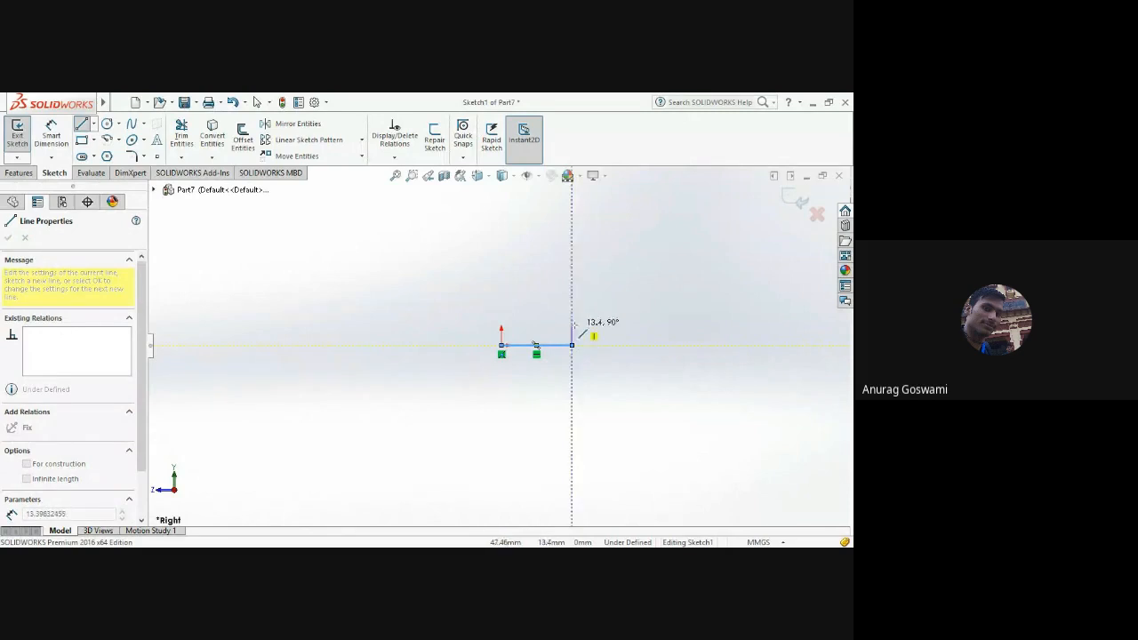
left_click(578, 327)
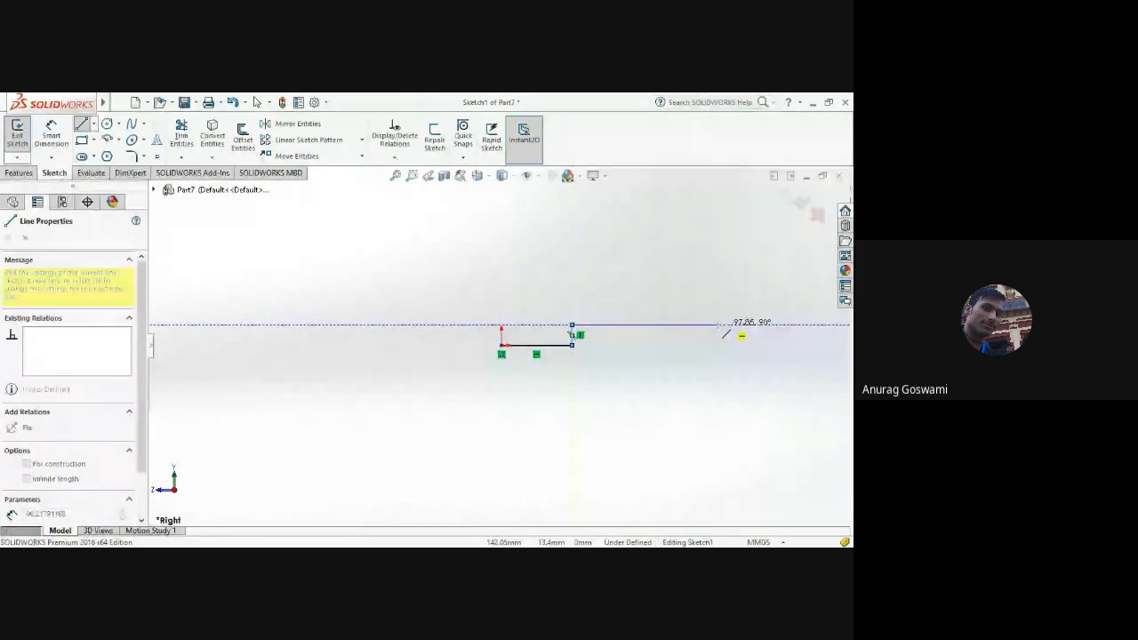
left_click(692, 325)
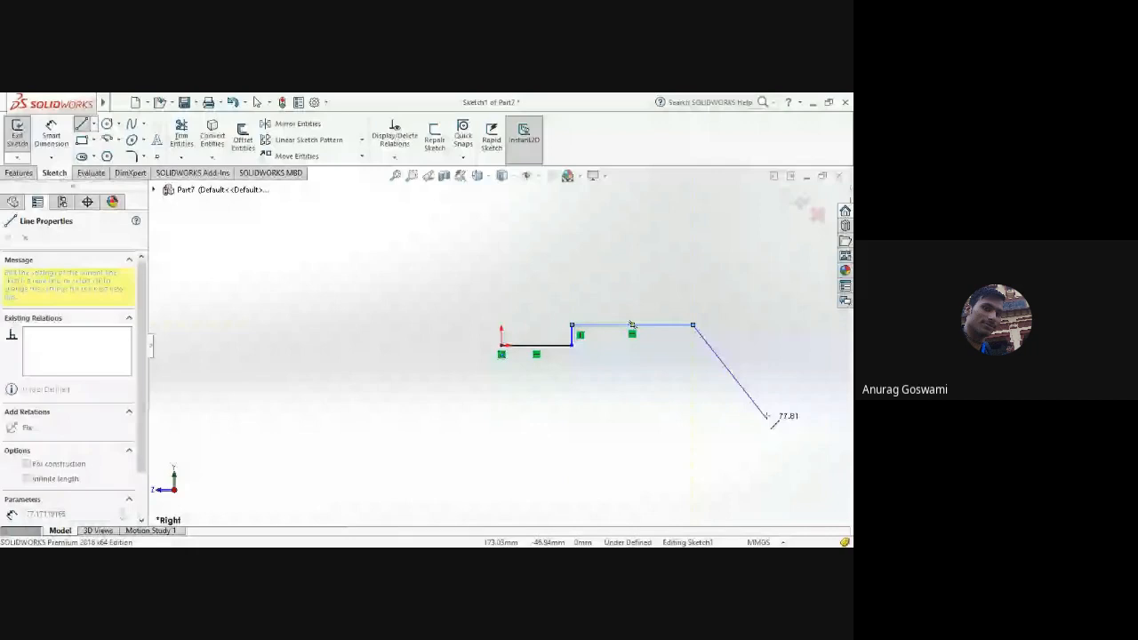
left_click(693, 345)
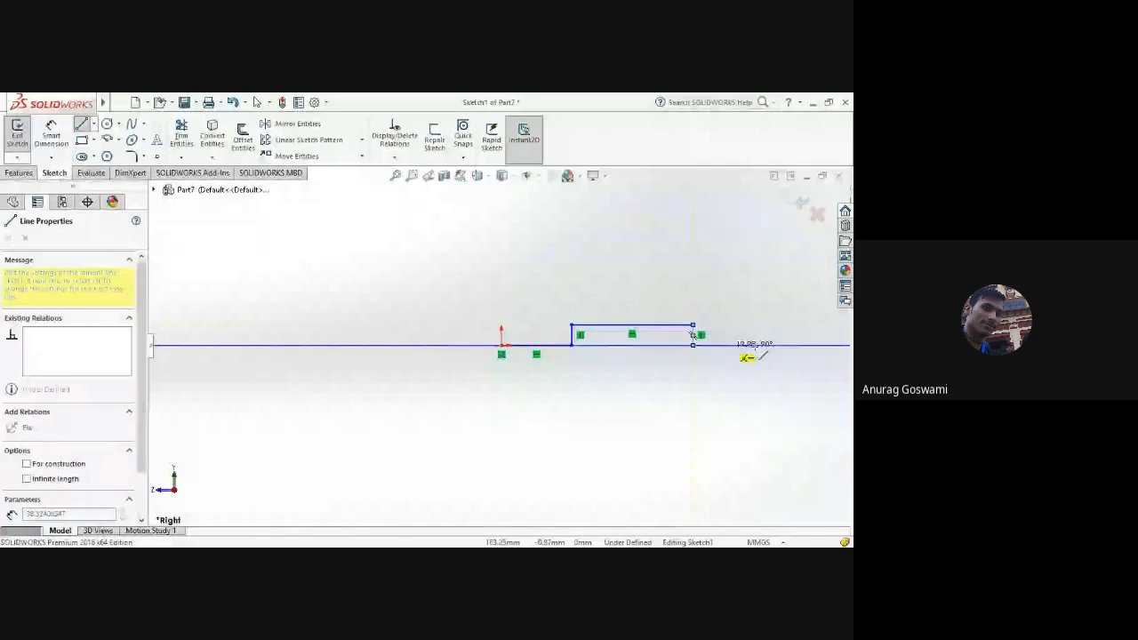
key("ctrl+8")
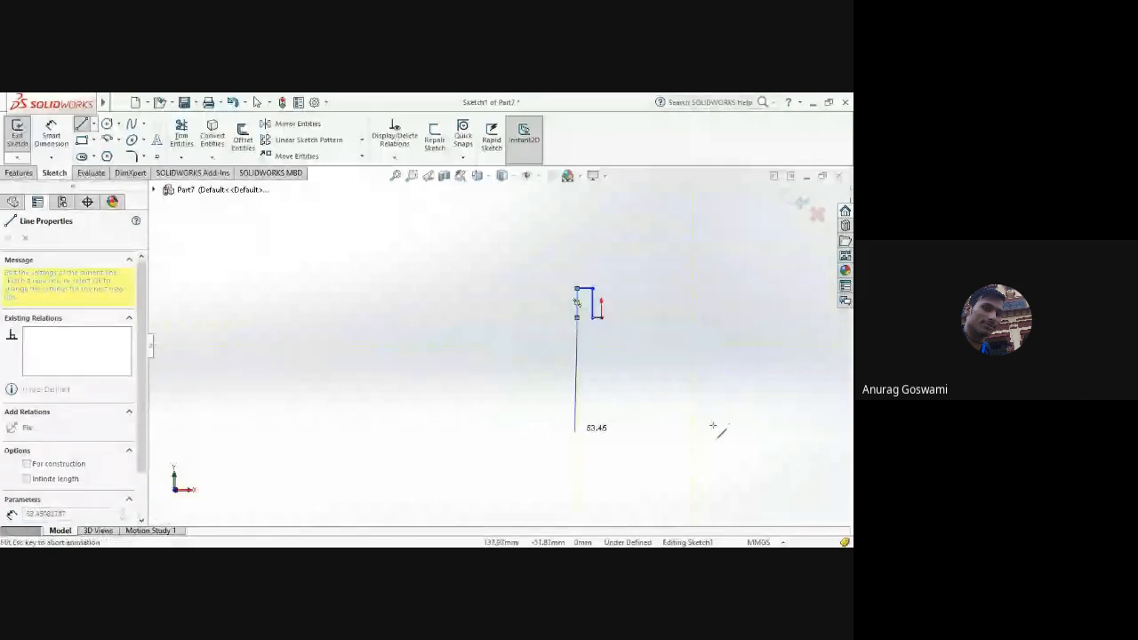
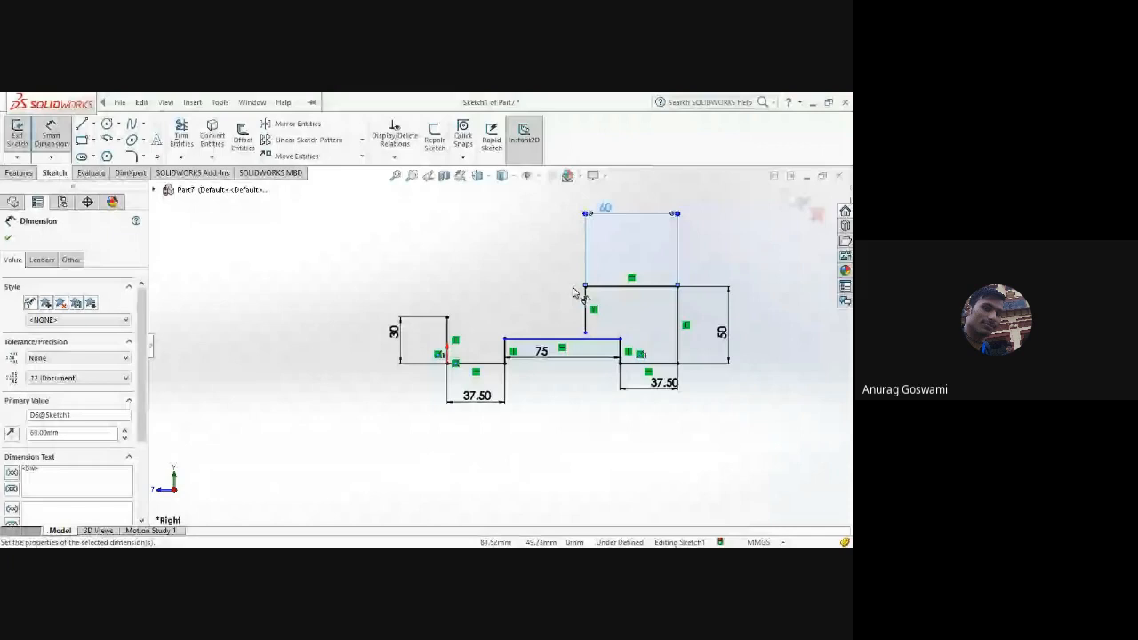
Step: Convert the profile's uppermost horizontal line, dimensioned 60 mm, to construction geometry
key("Escape")
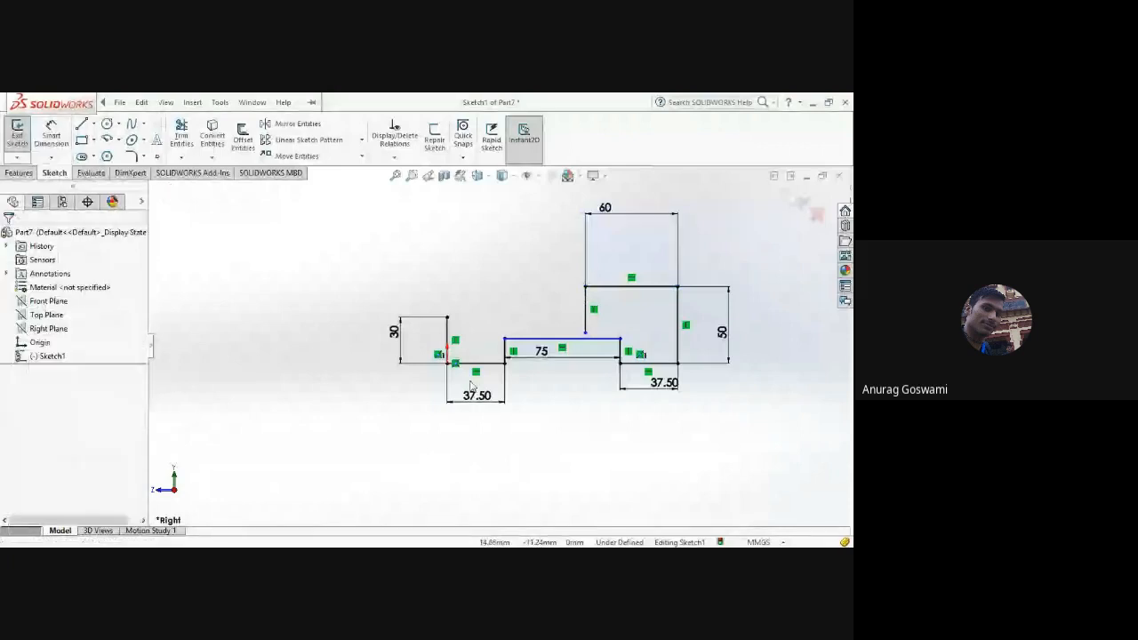
left_click(601, 288)
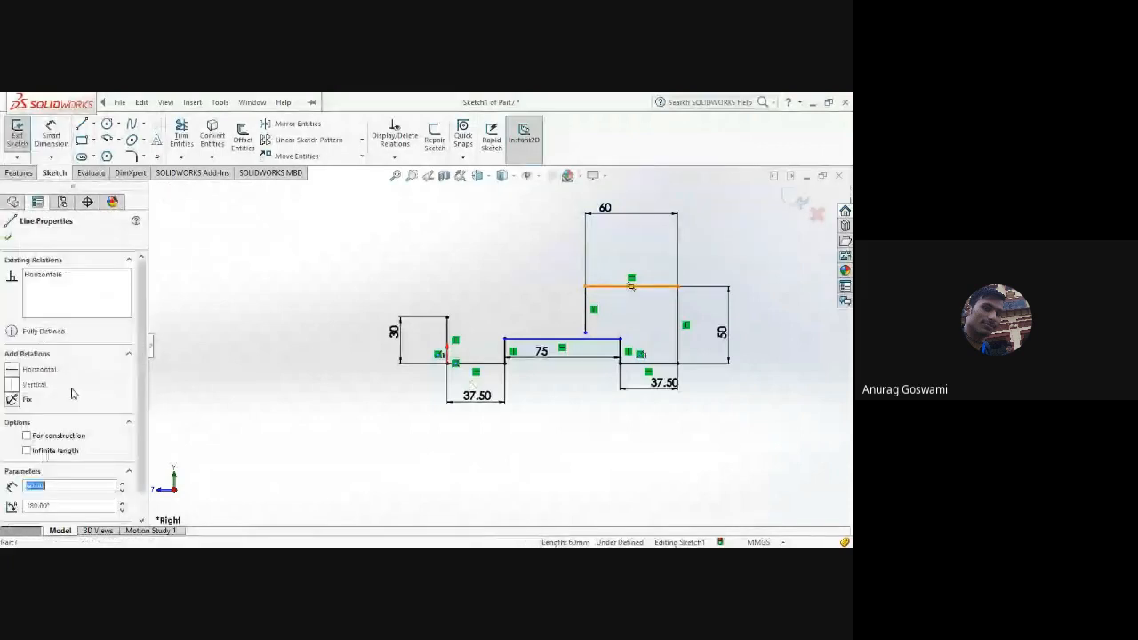
left_click(26, 435)
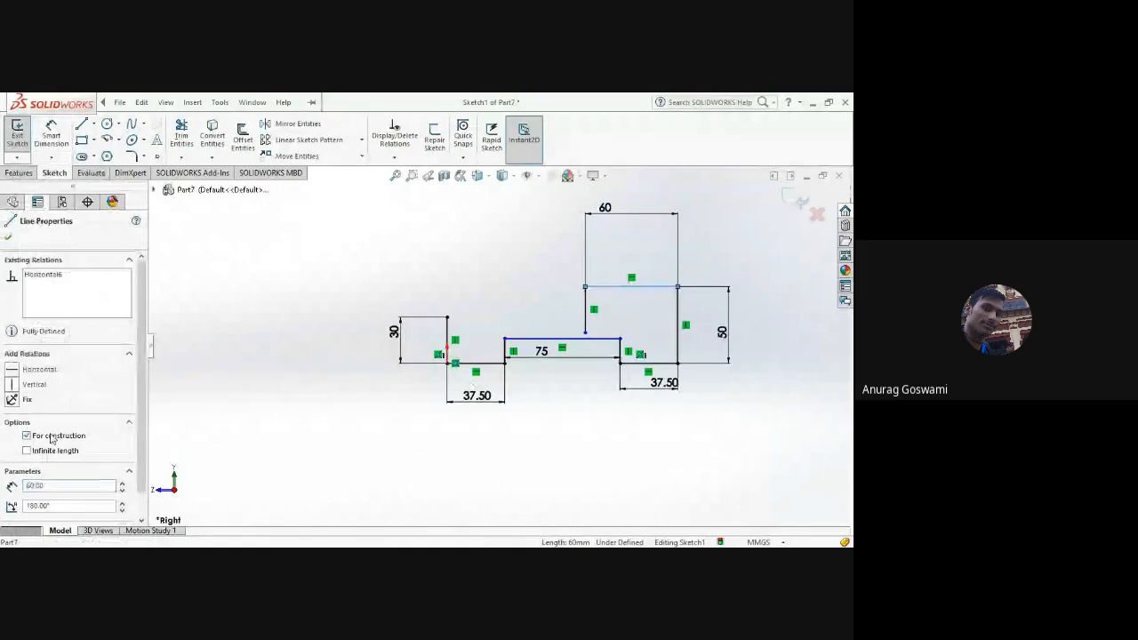
left_click(8, 236)
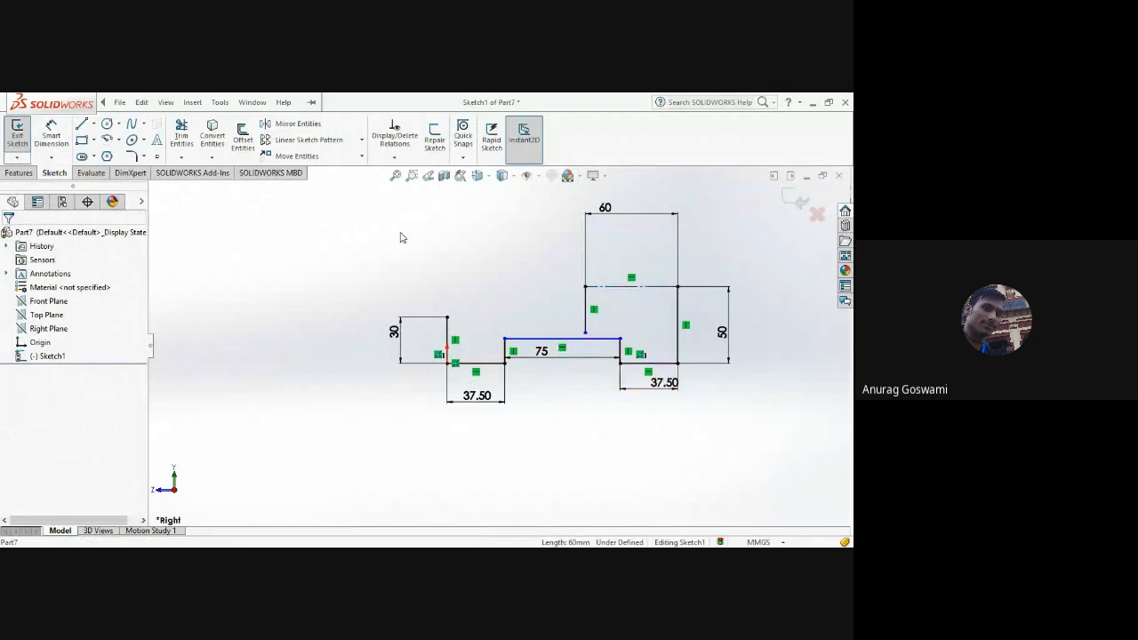
Step: Sketch two concentric circles at the construction line's midpoint, with radii of about 25 mm and 11 mm
left_click(107, 125)
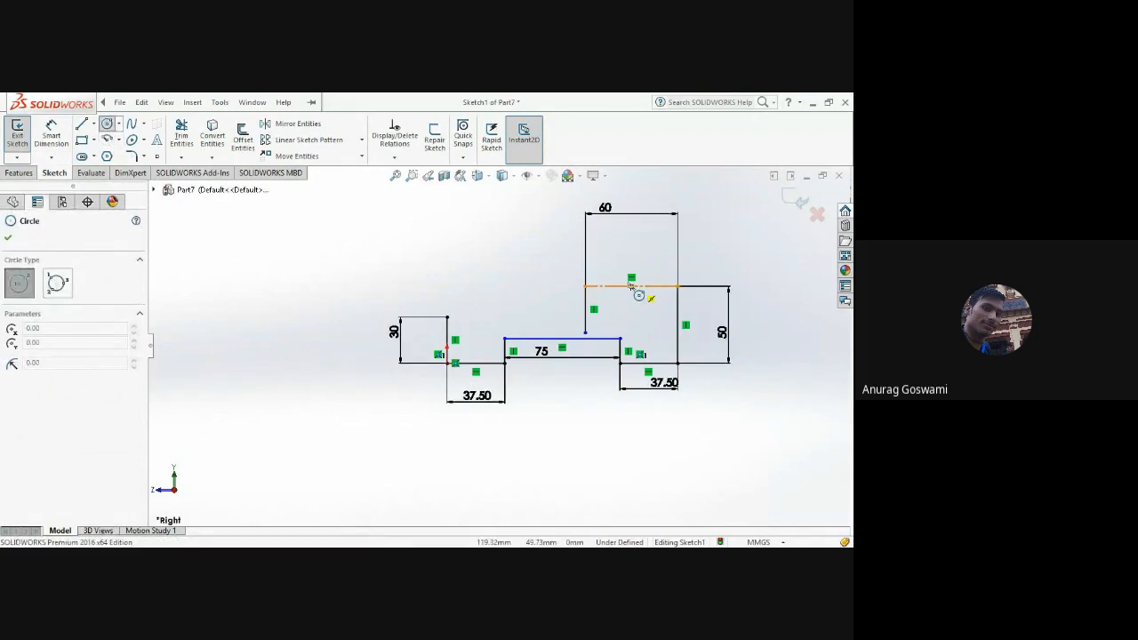
left_click(631, 286)
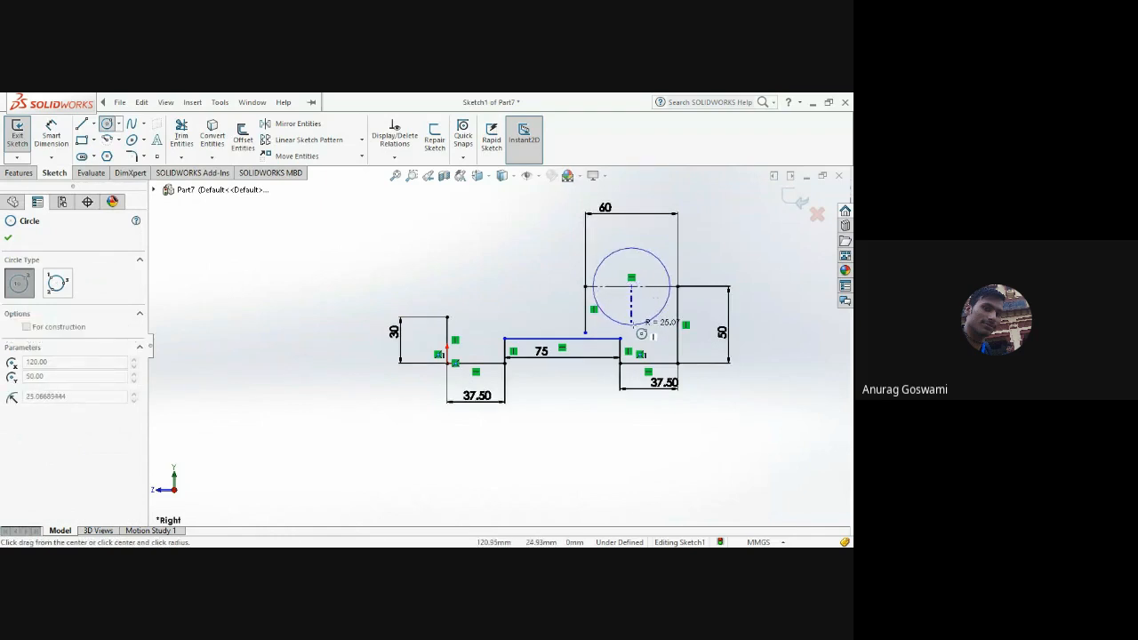
left_click(641, 333)
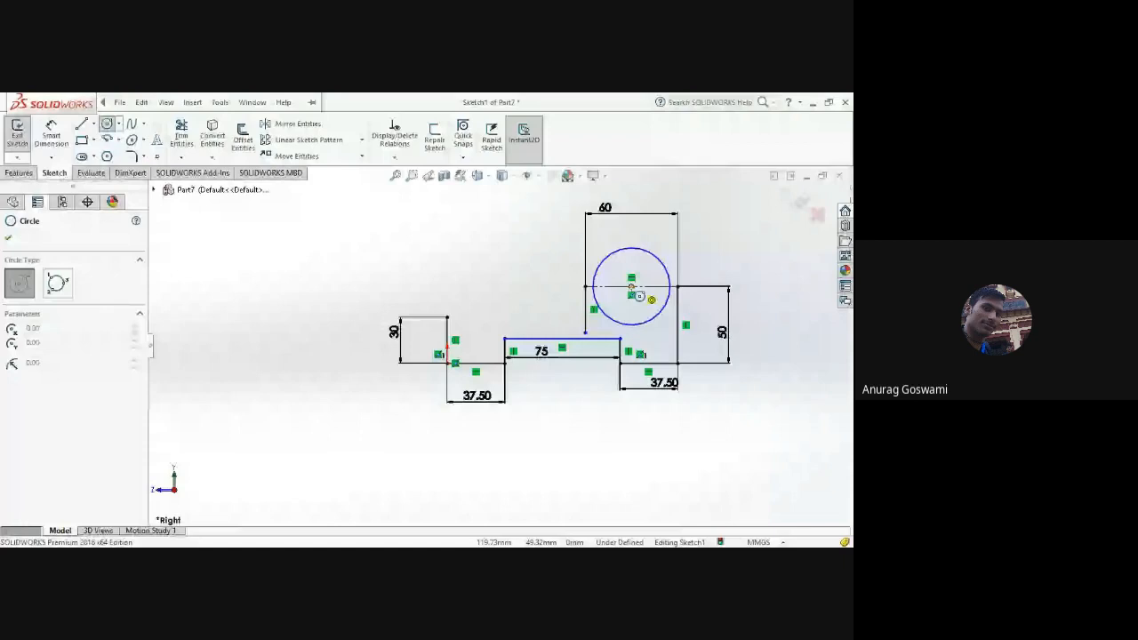
left_click(632, 287)
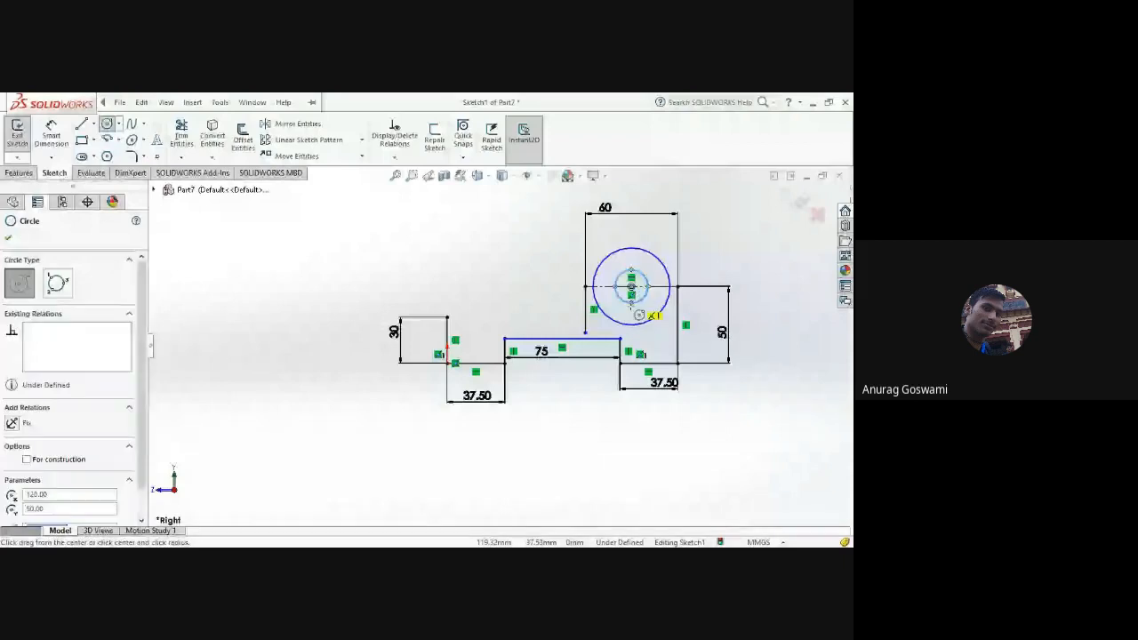
key("Escape")
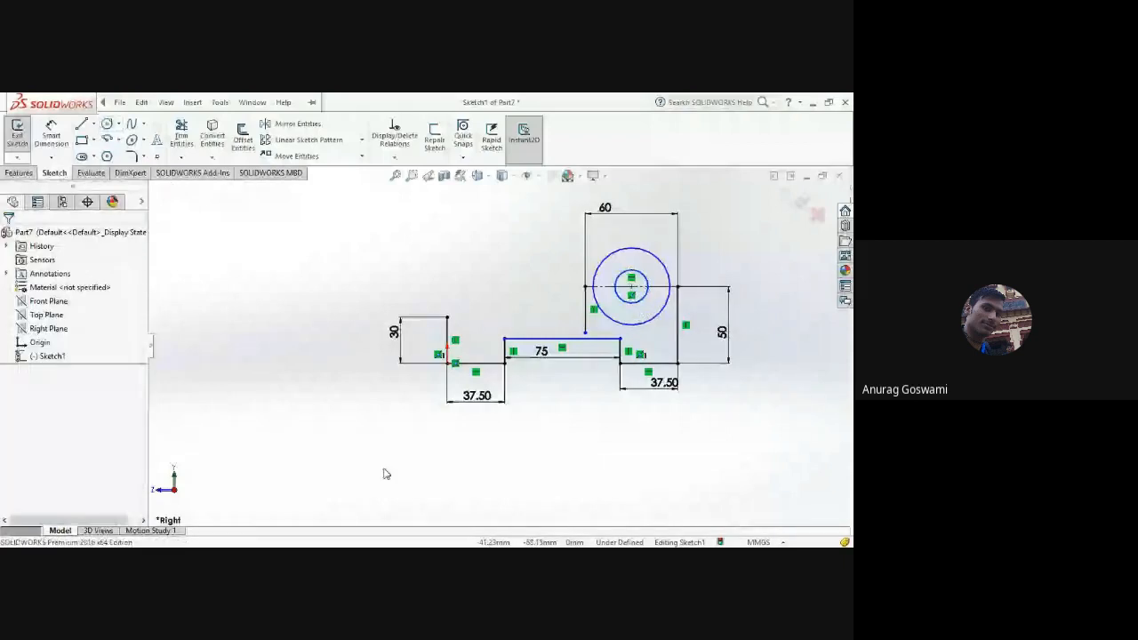
Step: Dimension the outer circle's diameter to 60 mm
left_click(51, 135)
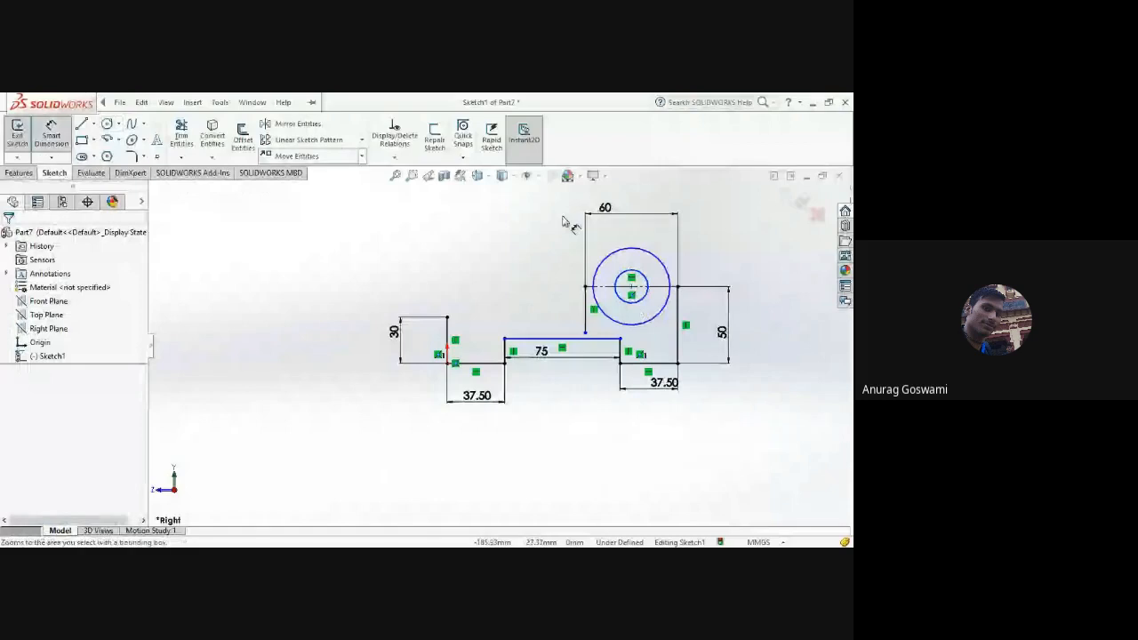
left_click(667, 259)
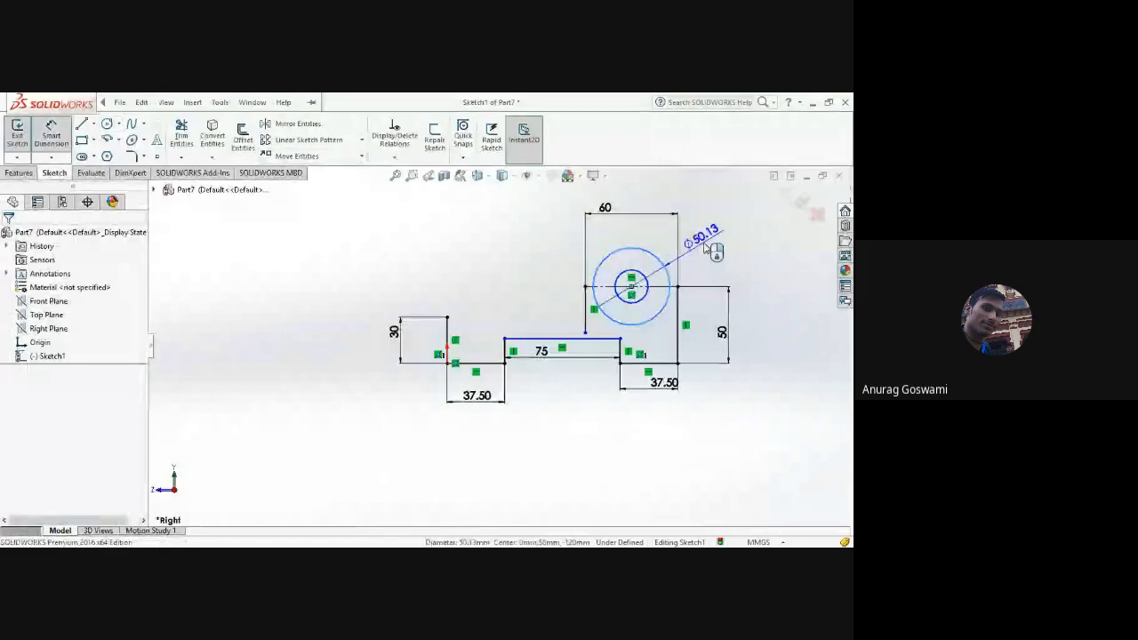
left_click(709, 249)
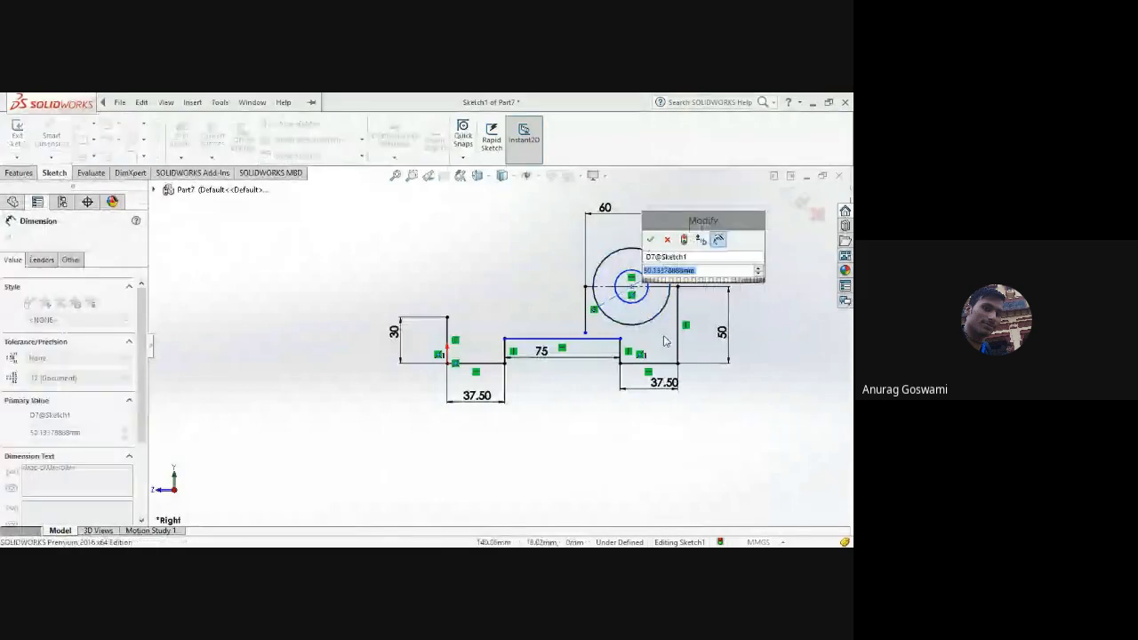
type("60")
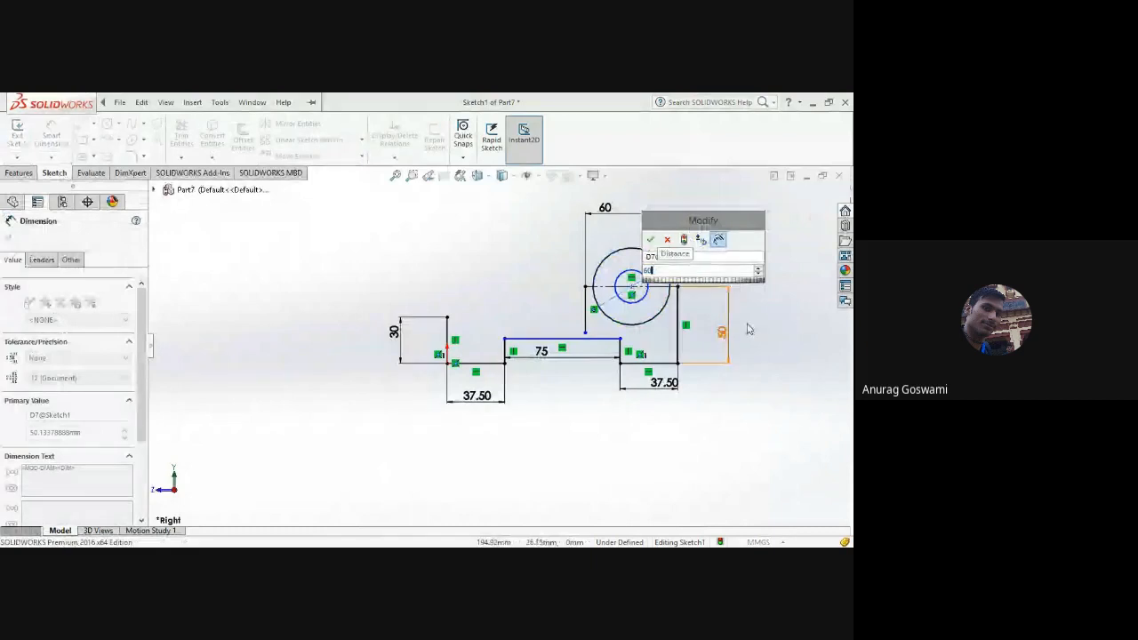
key("Return")
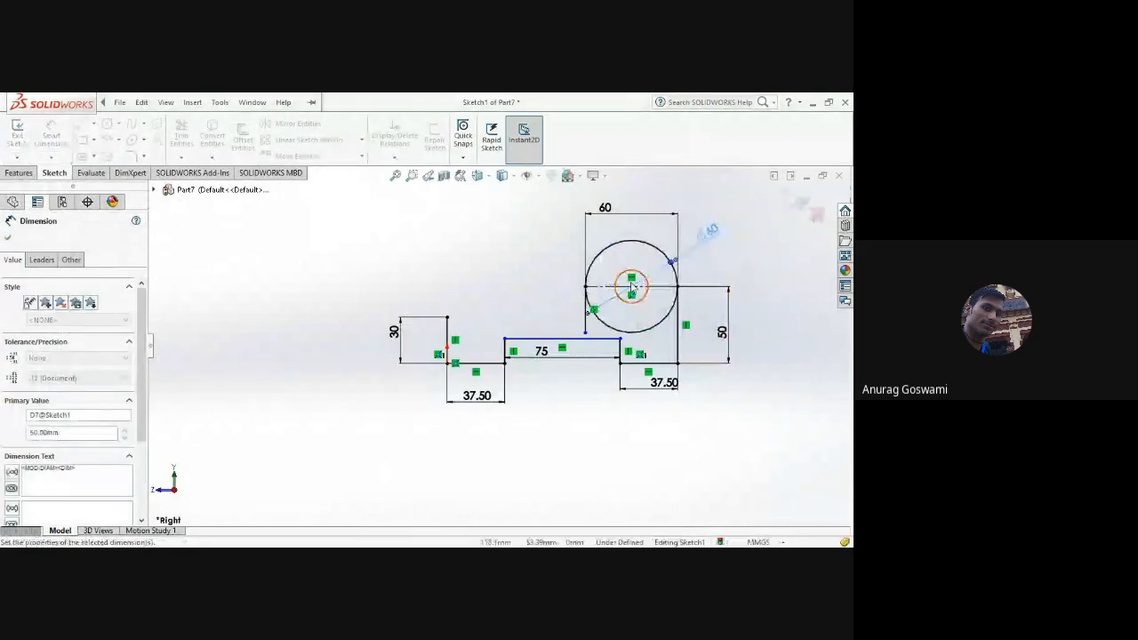
Step: Dimension the inner circle's diameter to 30 mm
left_click(644, 299)
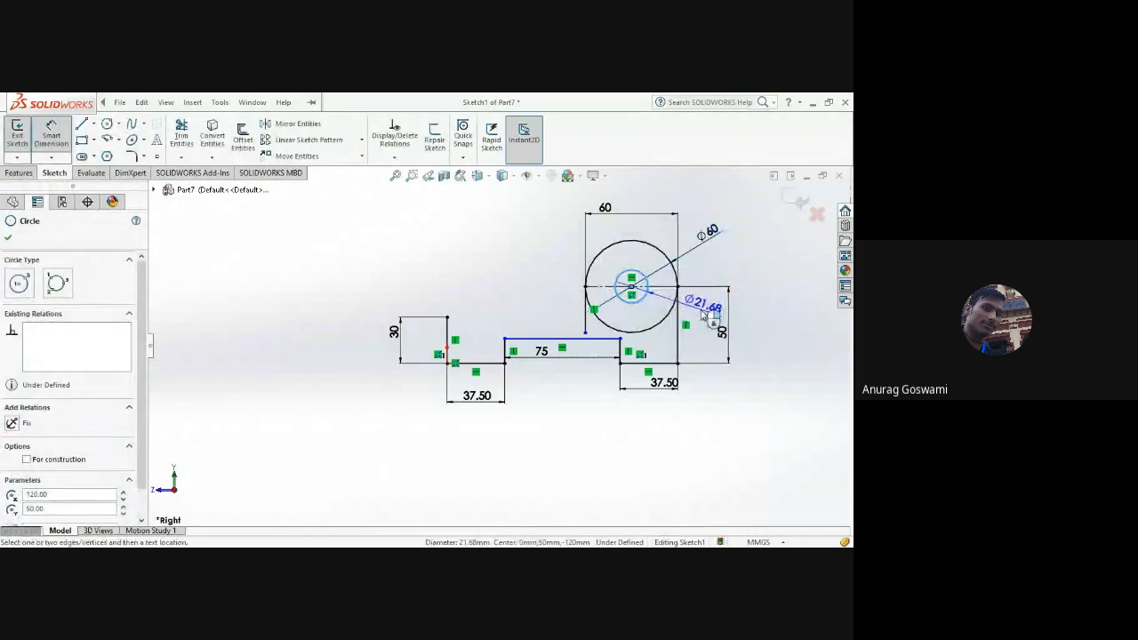
left_click(699, 313)
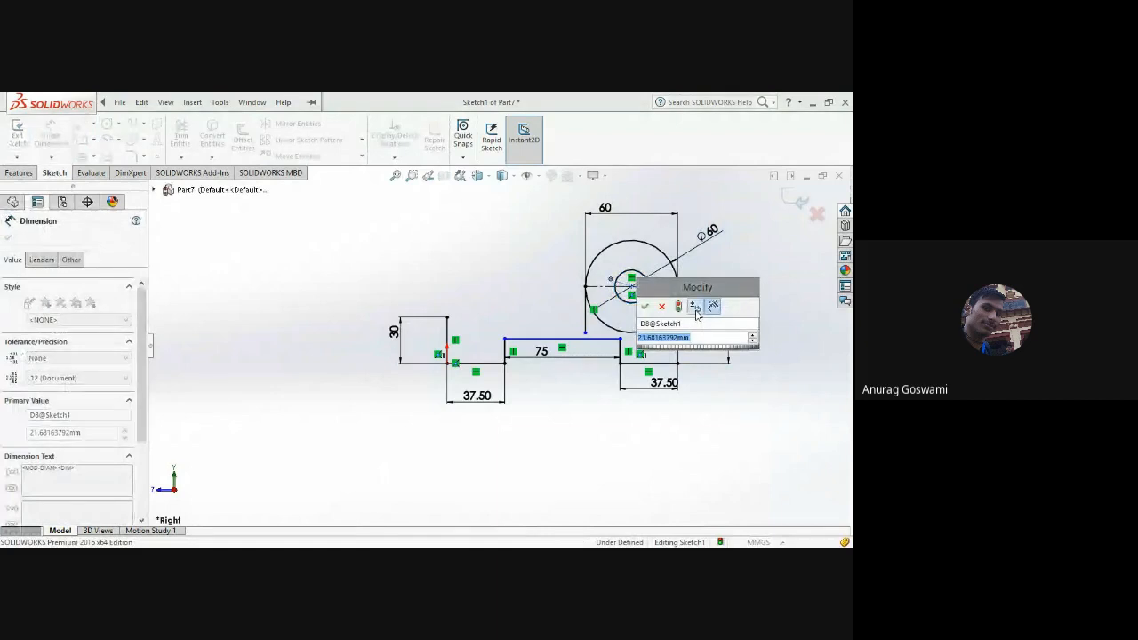
type("30")
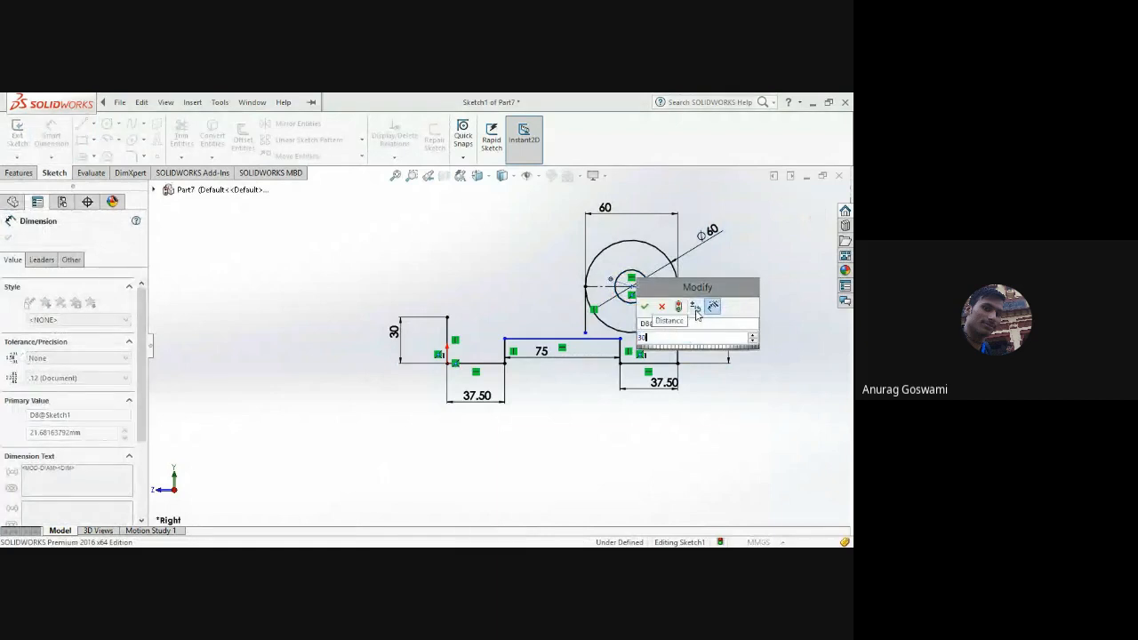
key("Return")
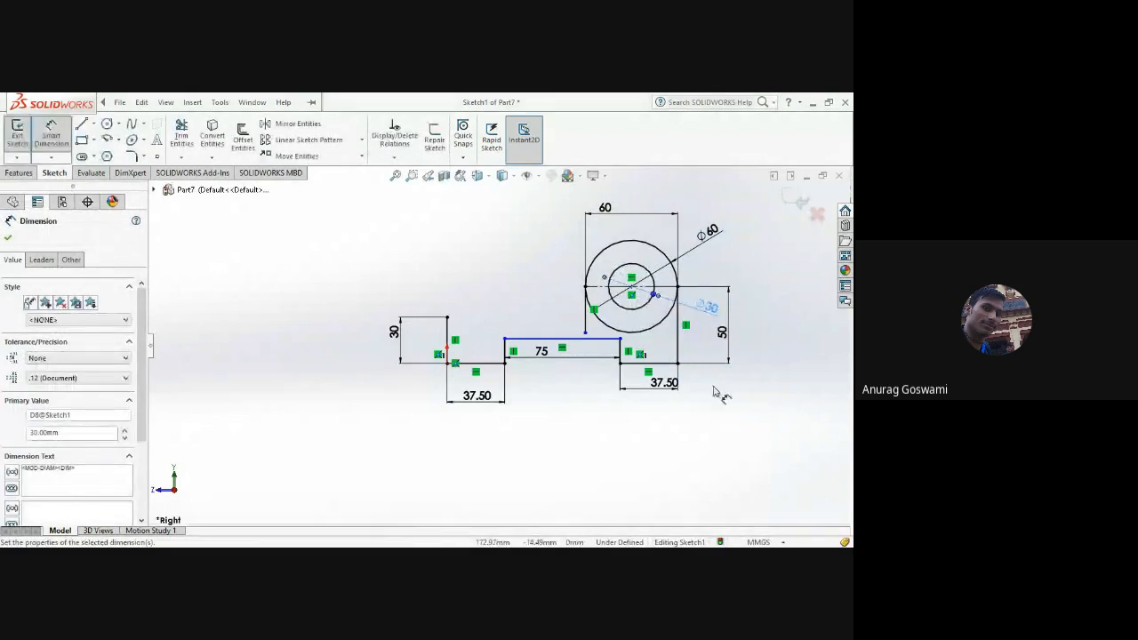
key("Escape")
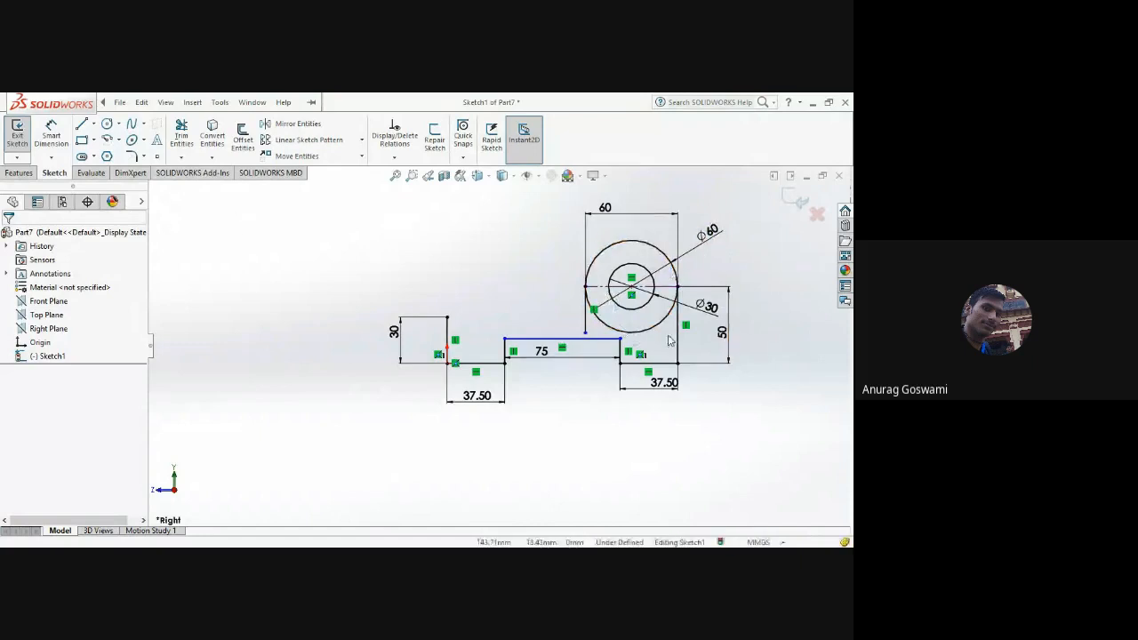
scroll(587, 335, "up", 1)
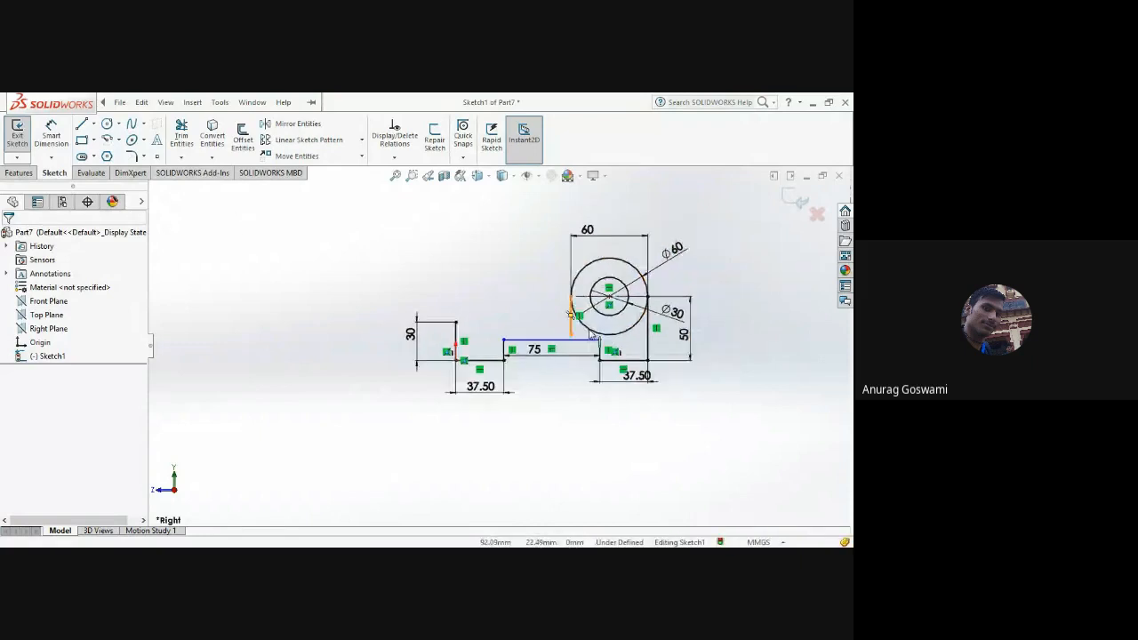
Step: Extend the vertical line under the outer circle's edge downward past the horizontal line of the base recess
scroll(588, 335, "down", 2)
scroll(588, 335, "down", 2)
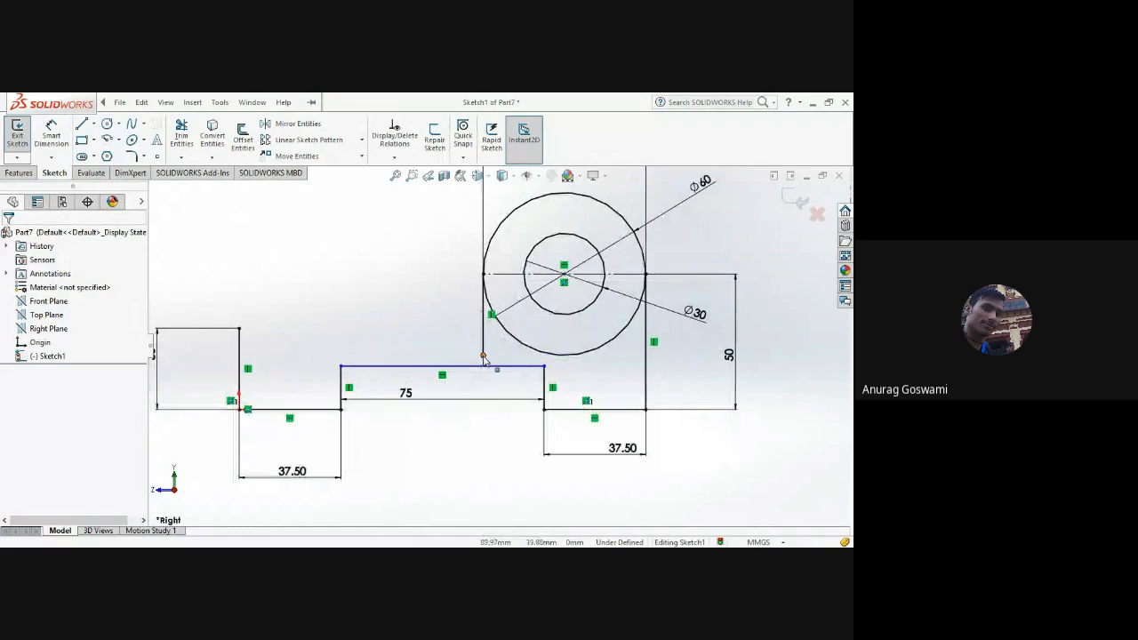
left_click(482, 355)
left_click_drag(483, 355, 483, 433)
key("Escape")
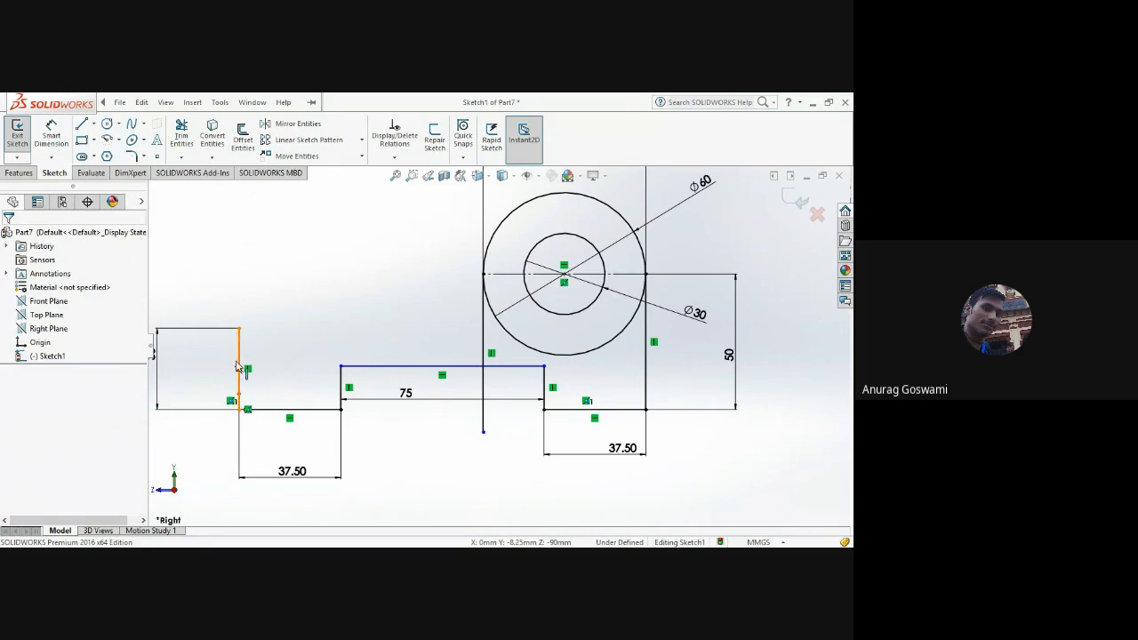
Step: Sketch a horizontal line about 120 mm long from the upper end of the 30 mm vertical line to directly below the circles' centre
left_click(80, 125)
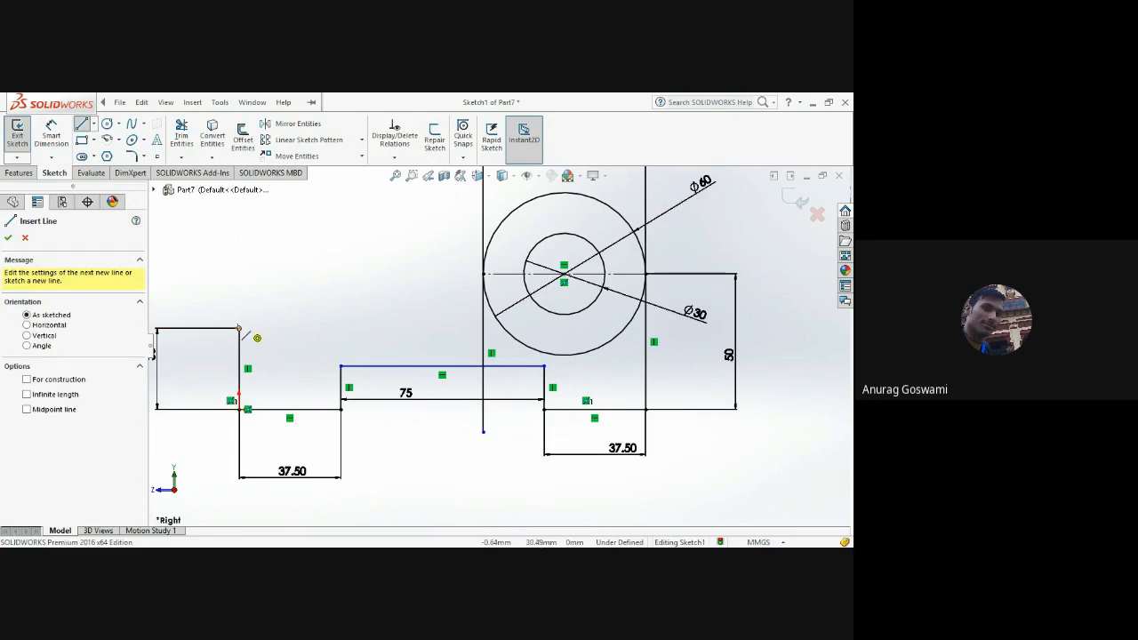
left_click(240, 329)
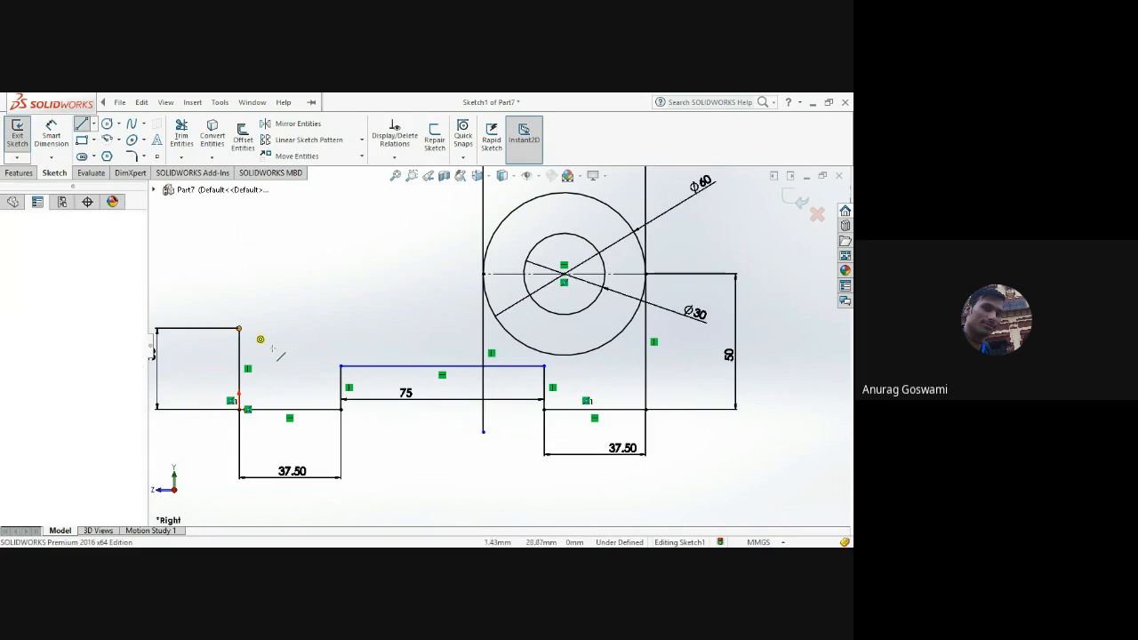
scroll(532, 334, "up", 2)
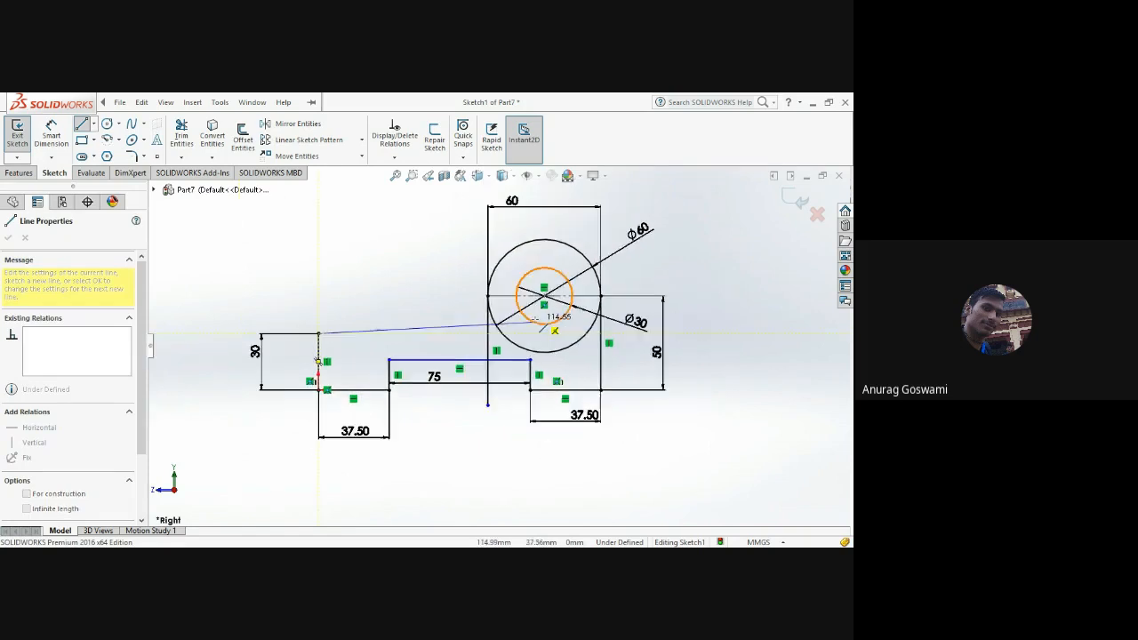
scroll(534, 338, "down", 5)
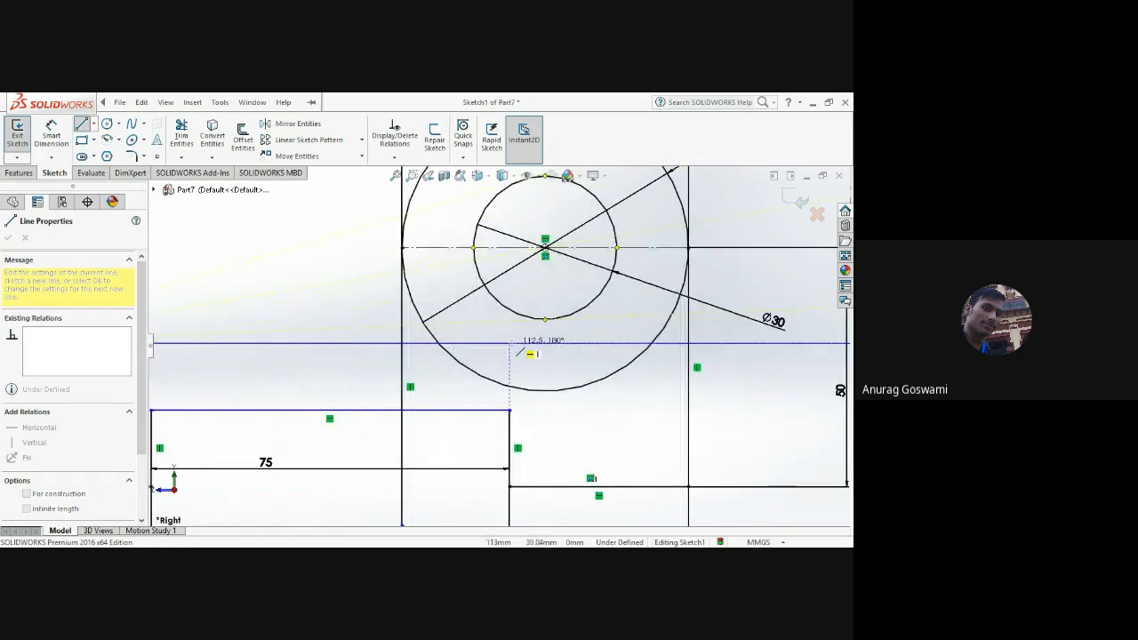
left_click(545, 343)
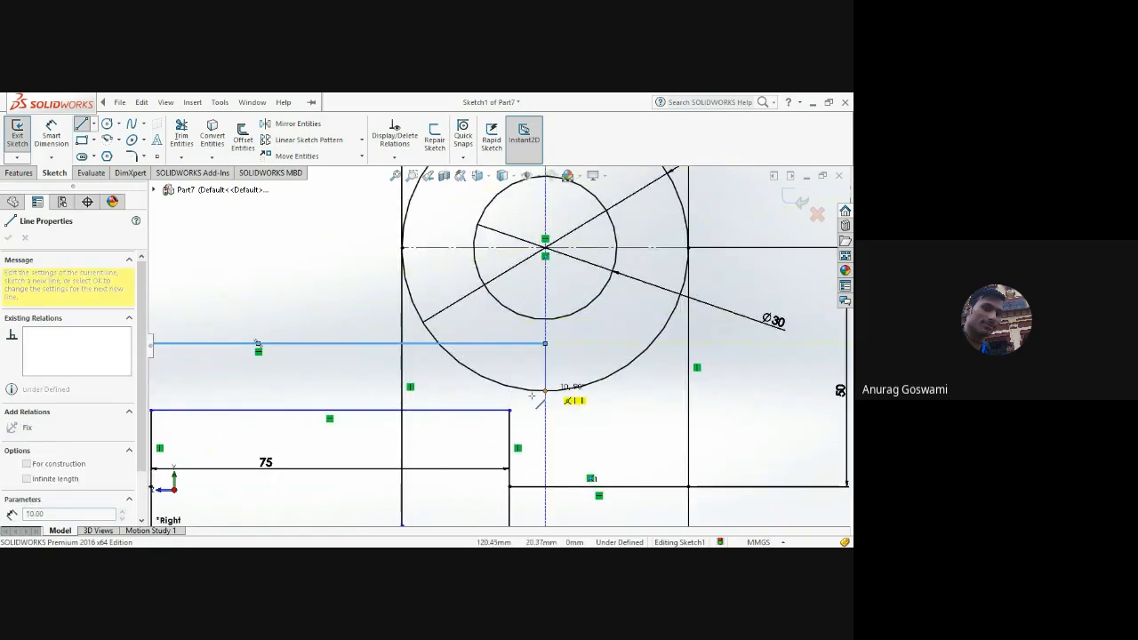
key("Escape")
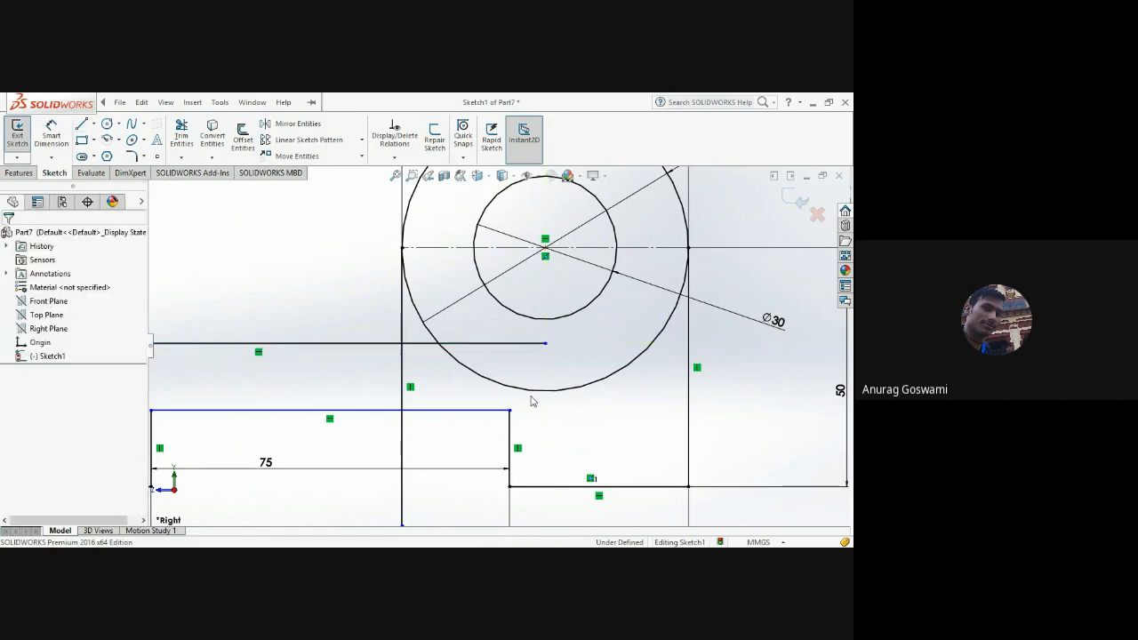
Step: Trim the horizontal line beyond the vertical line, the vertical line's lower excess and the lower half of the 60 mm circle
scroll(538, 402, "down", 3)
scroll(541, 400, "up", 5)
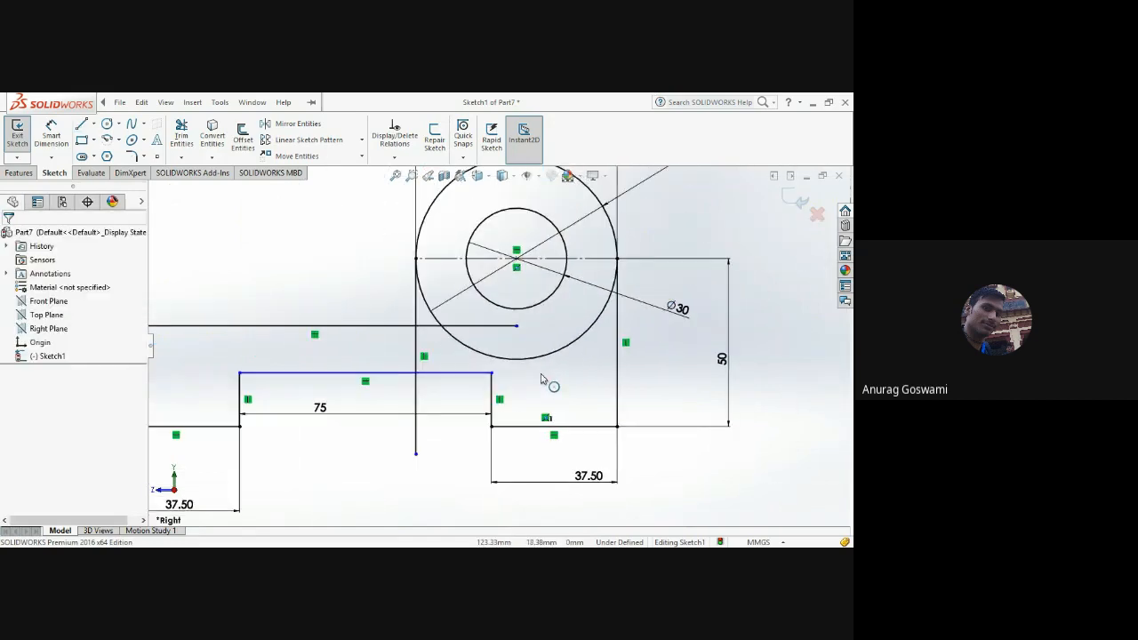
scroll(540, 379, "up", 2)
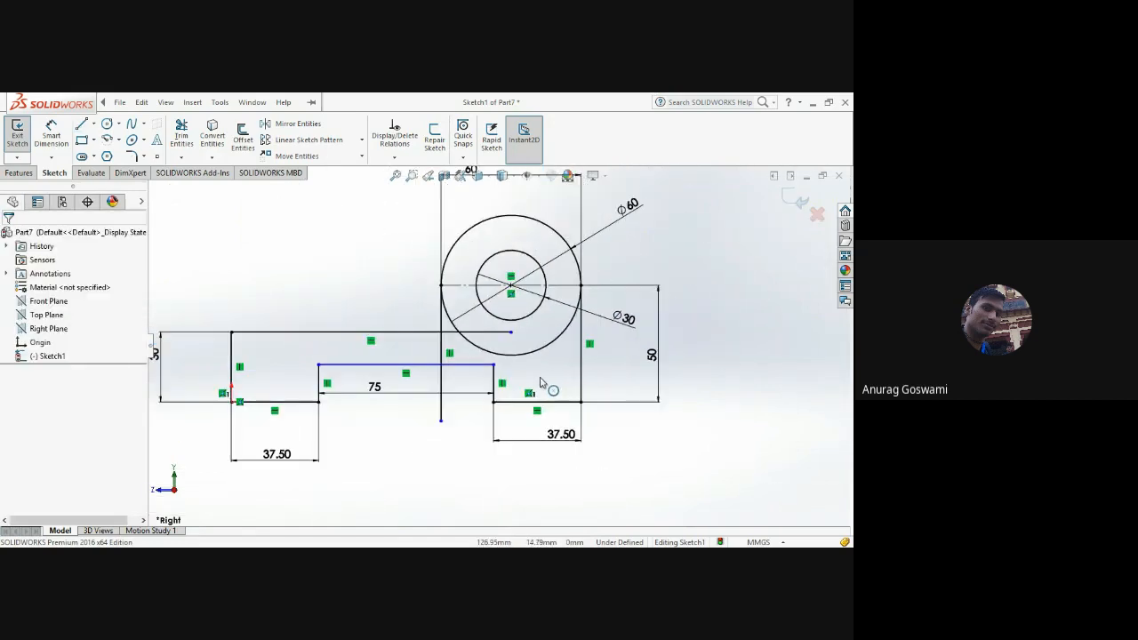
left_click(183, 138)
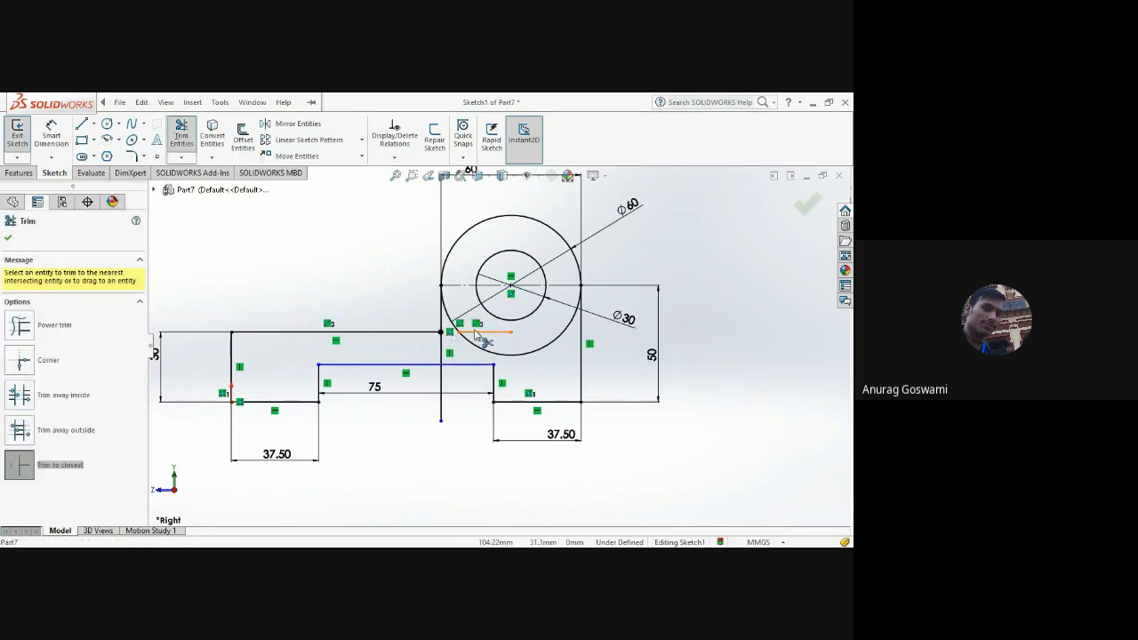
left_click(477, 333)
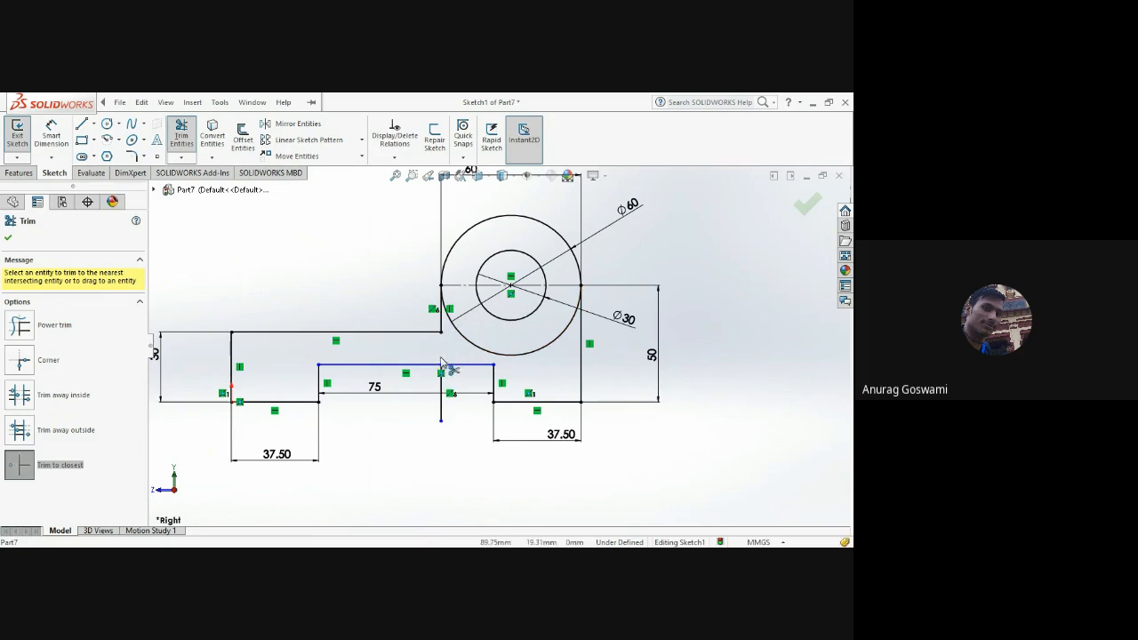
left_click(442, 371)
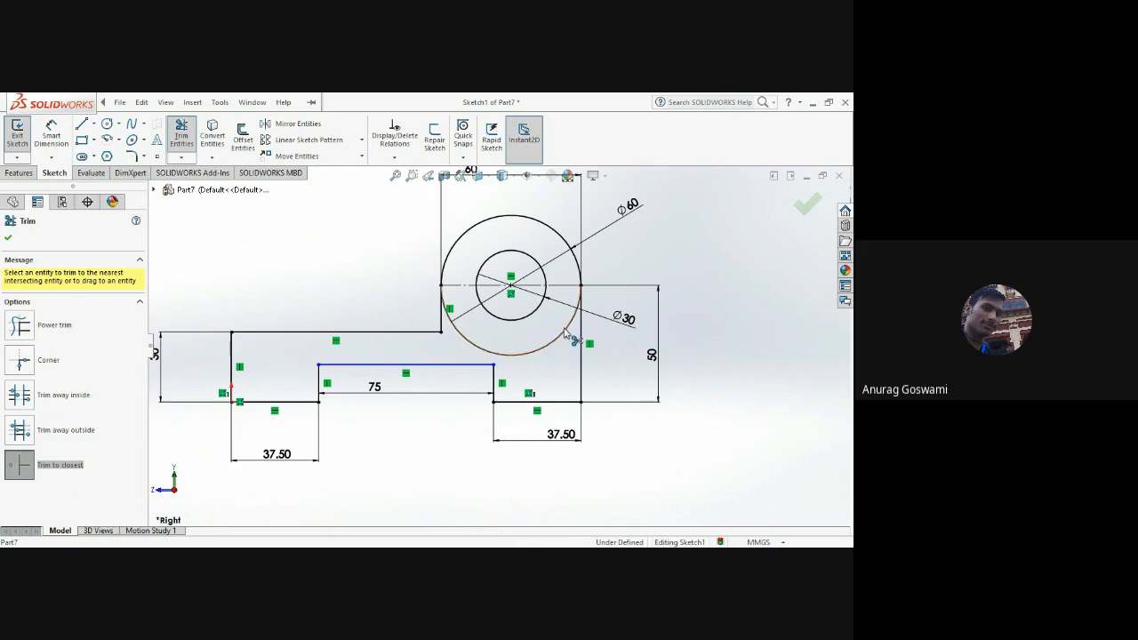
left_click(565, 330)
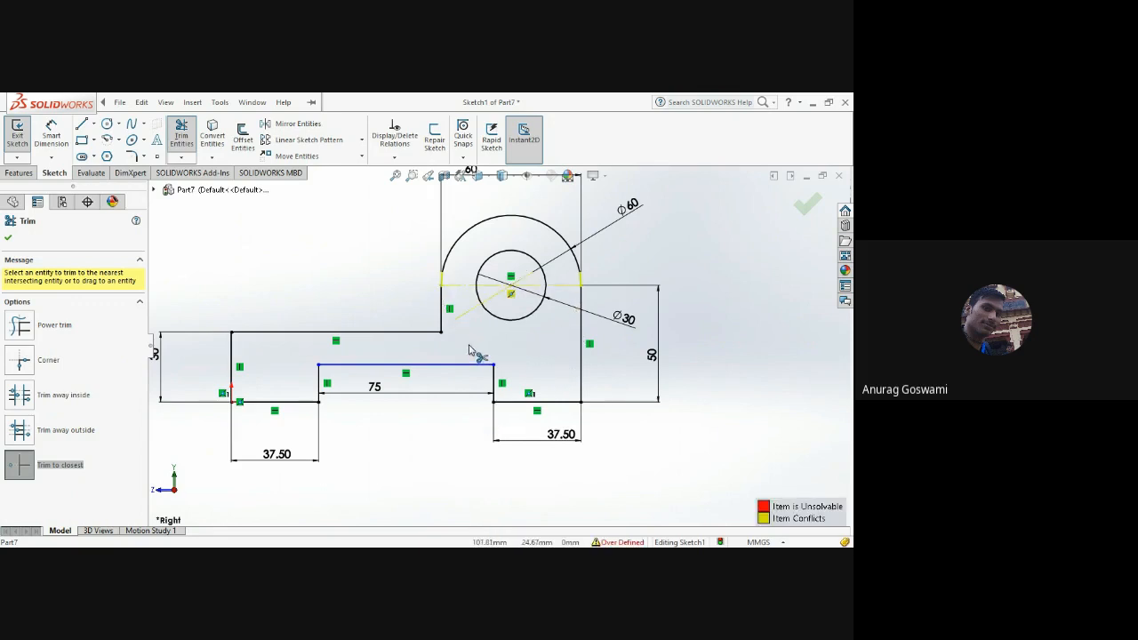
key("Escape")
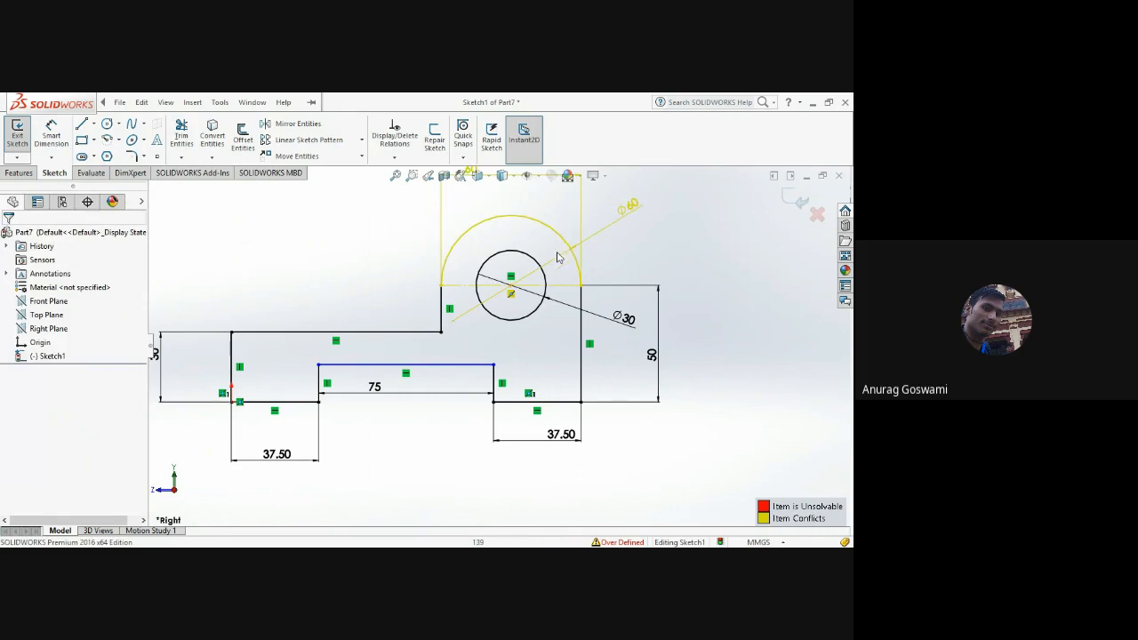
Step: Delete the conflicting 60 mm linear dimension above the arc
middle_click_drag(573, 260, 560, 275, "ctrl")
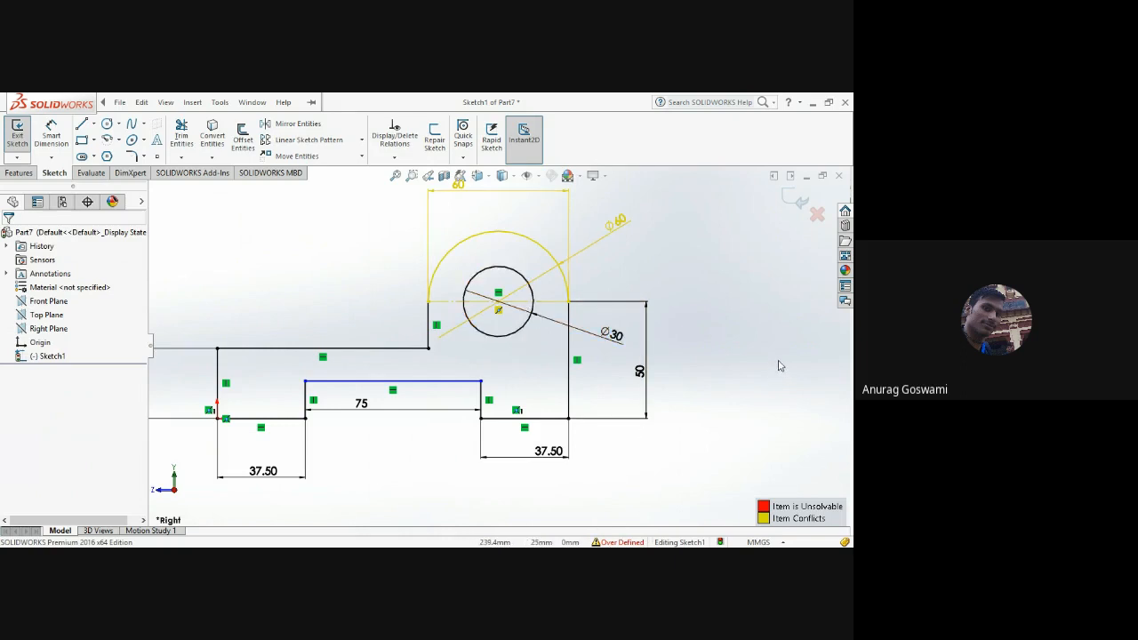
key("z")
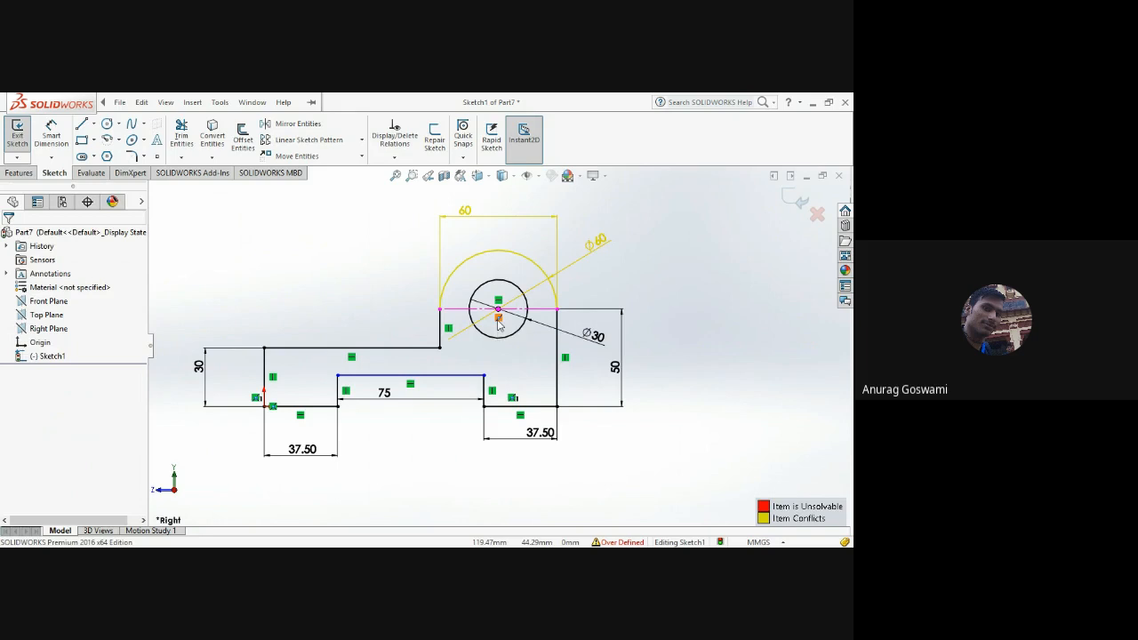
left_click(462, 217)
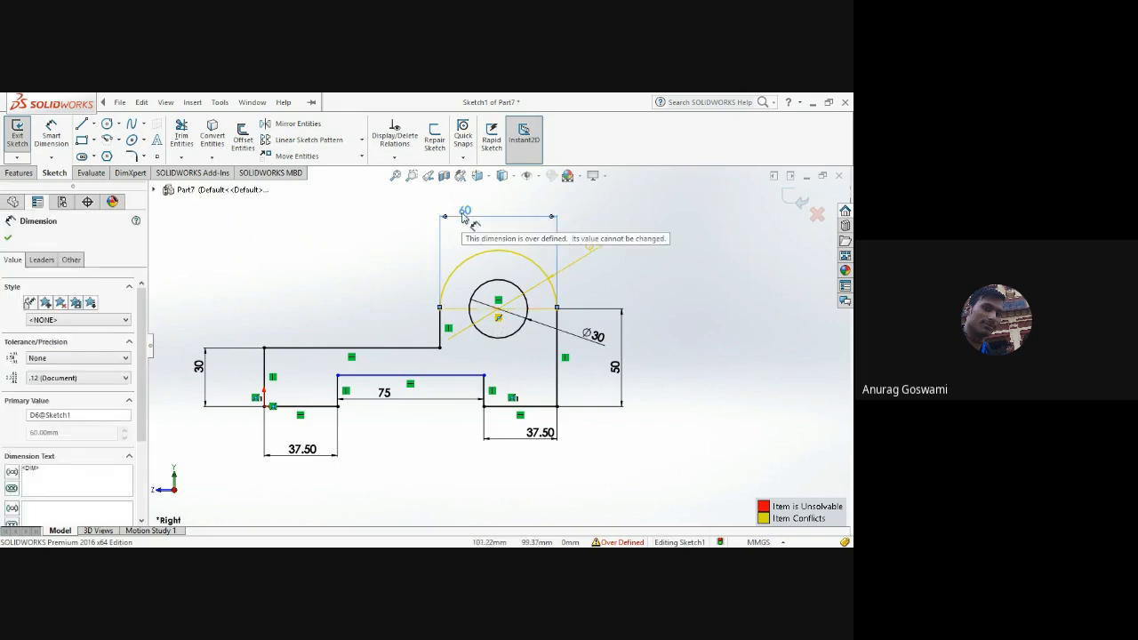
key("Delete")
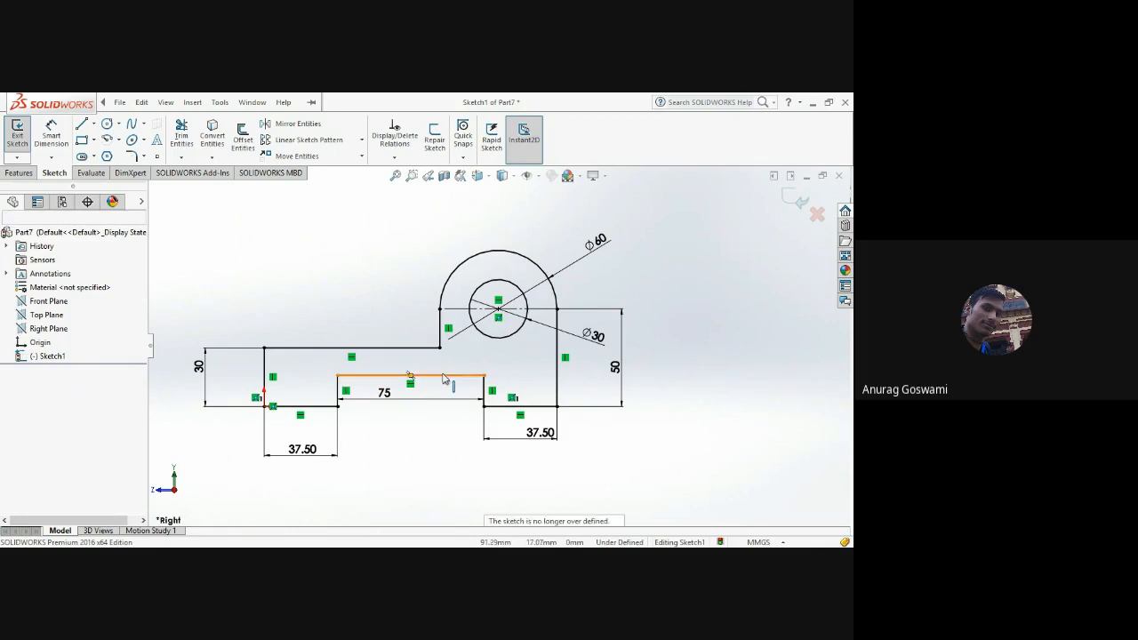
Step: Move the base recess's horizontal line up to about 24 mm above the profile's base
left_click_drag(441, 386, 446, 359)
mouse_move(446, 358)
left_mouse_down()
mouse_move(445, 389)
mouse_move(443, 363)
left_mouse_up()
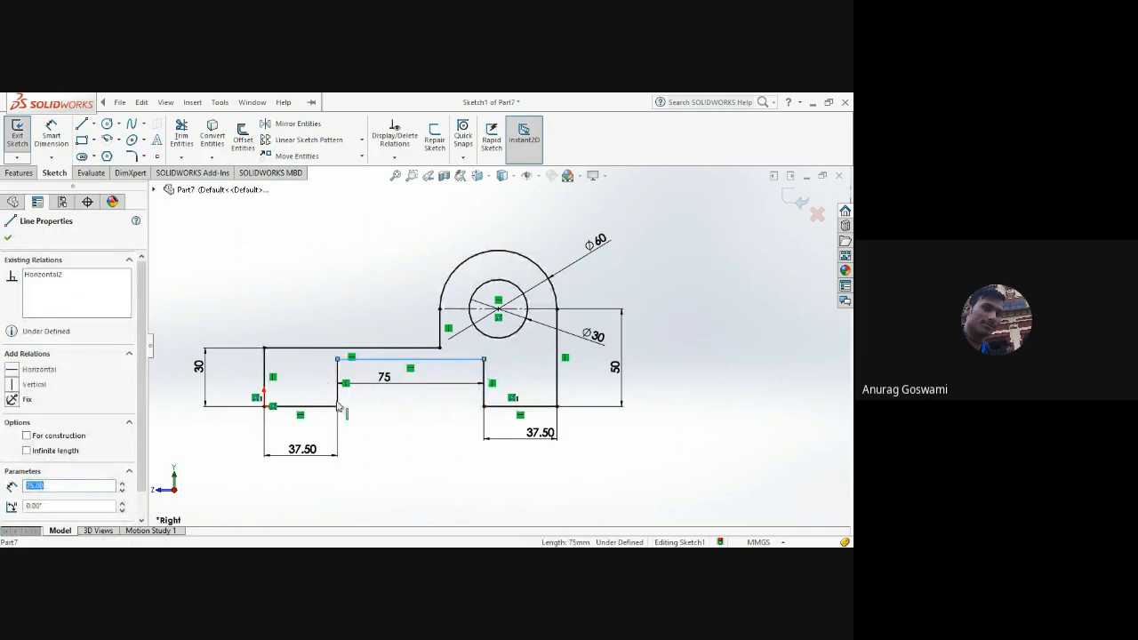
left_click(51, 135)
left_click(444, 359)
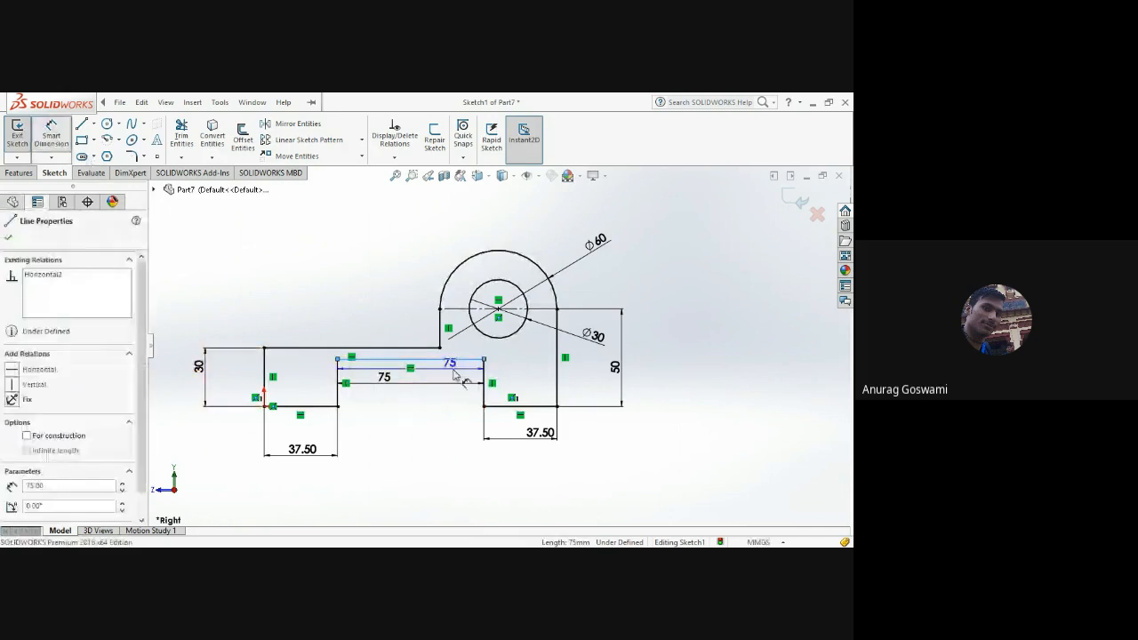
key("Escape")
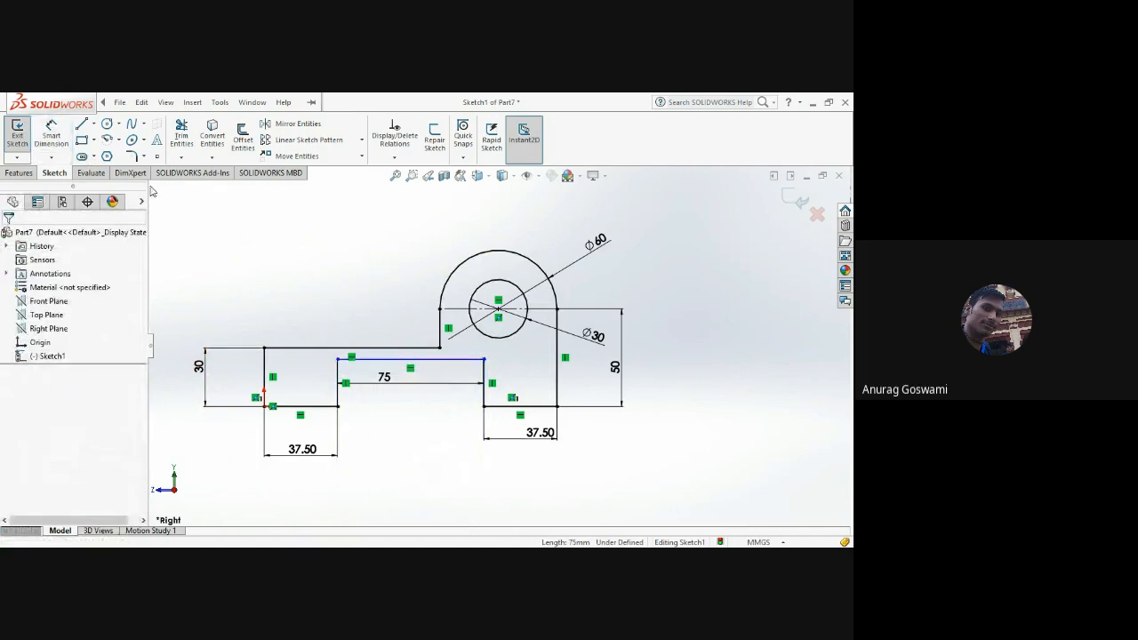
Step: Dimension the recess's short vertical side to 10 mm
left_click(52, 135)
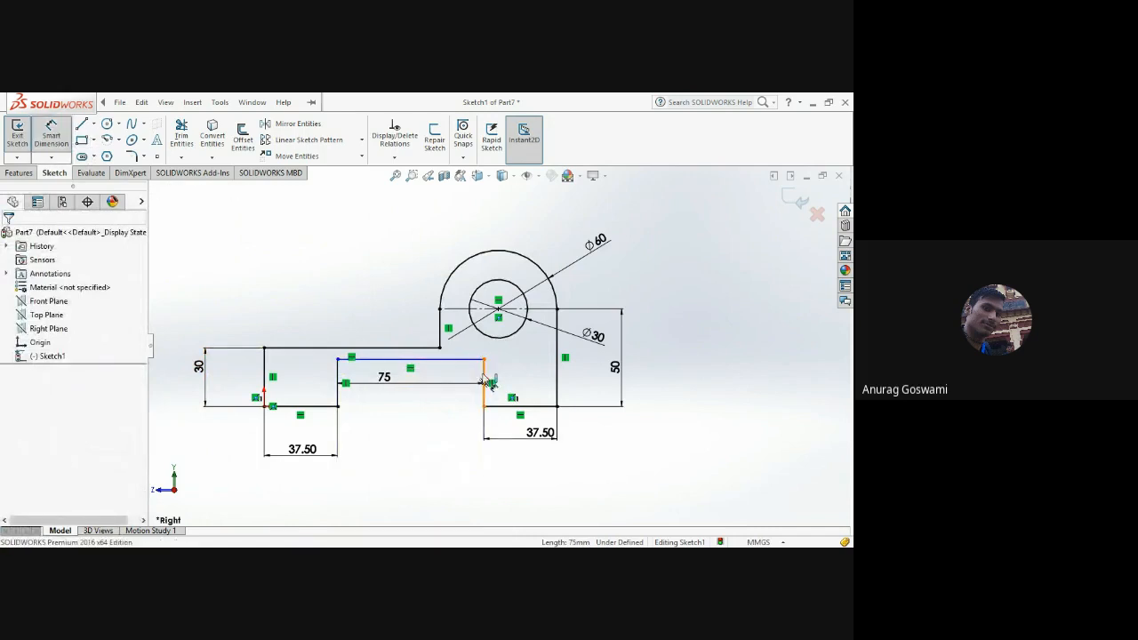
left_click(484, 383)
left_click(514, 382)
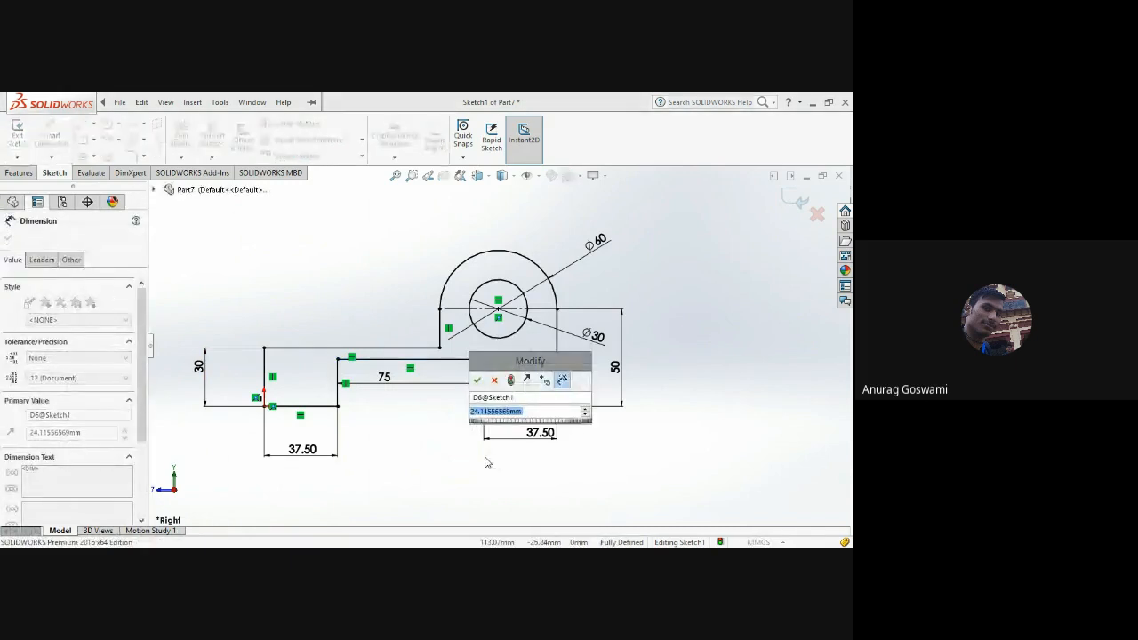
type("10")
key("Return")
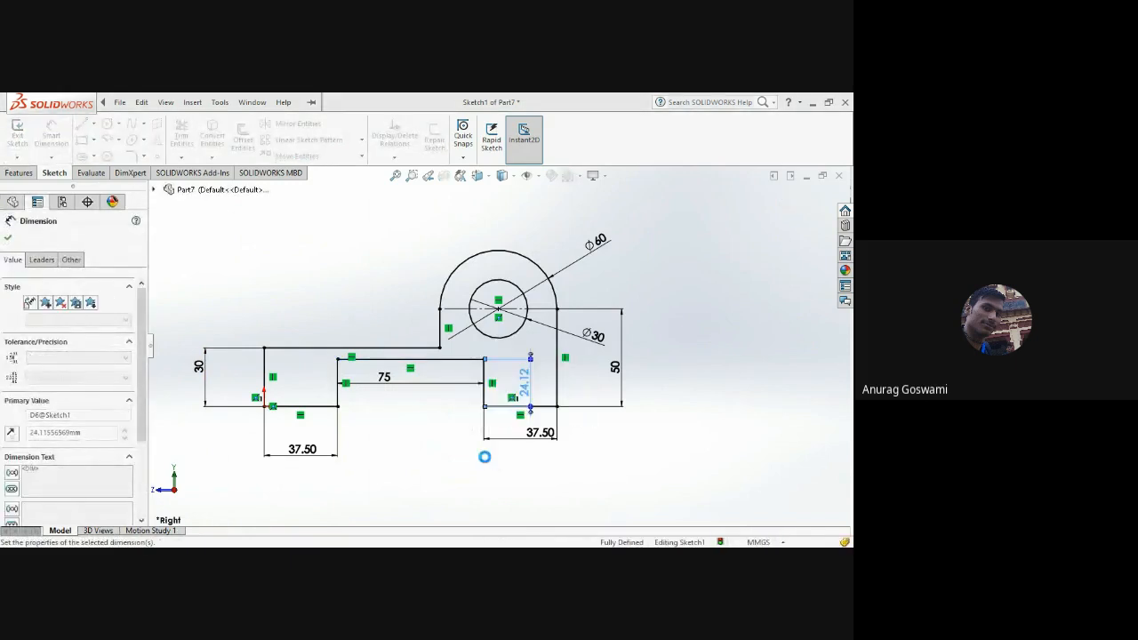
key("Escape")
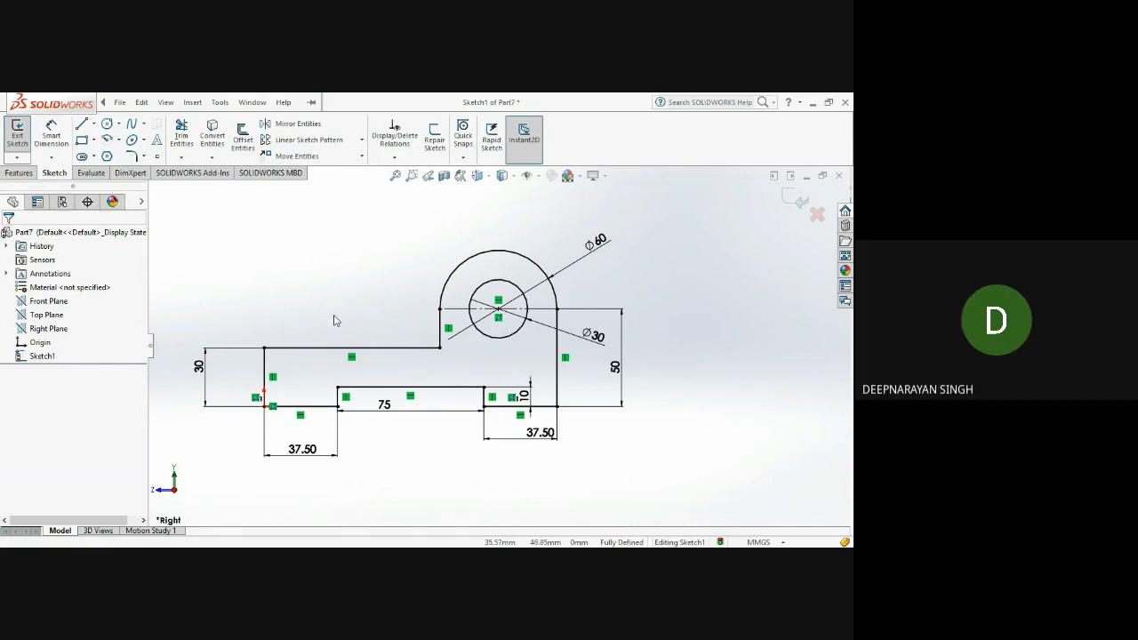
scroll(335, 320, "down", 2)
scroll(335, 320, "down", 3)
scroll(335, 320, "up", 8)
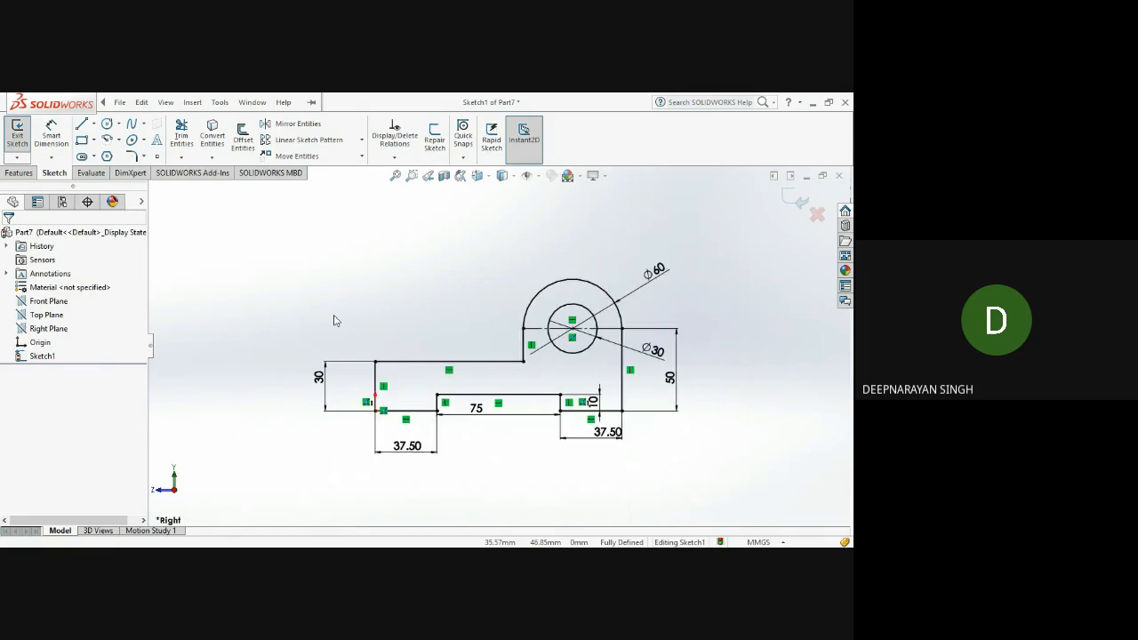
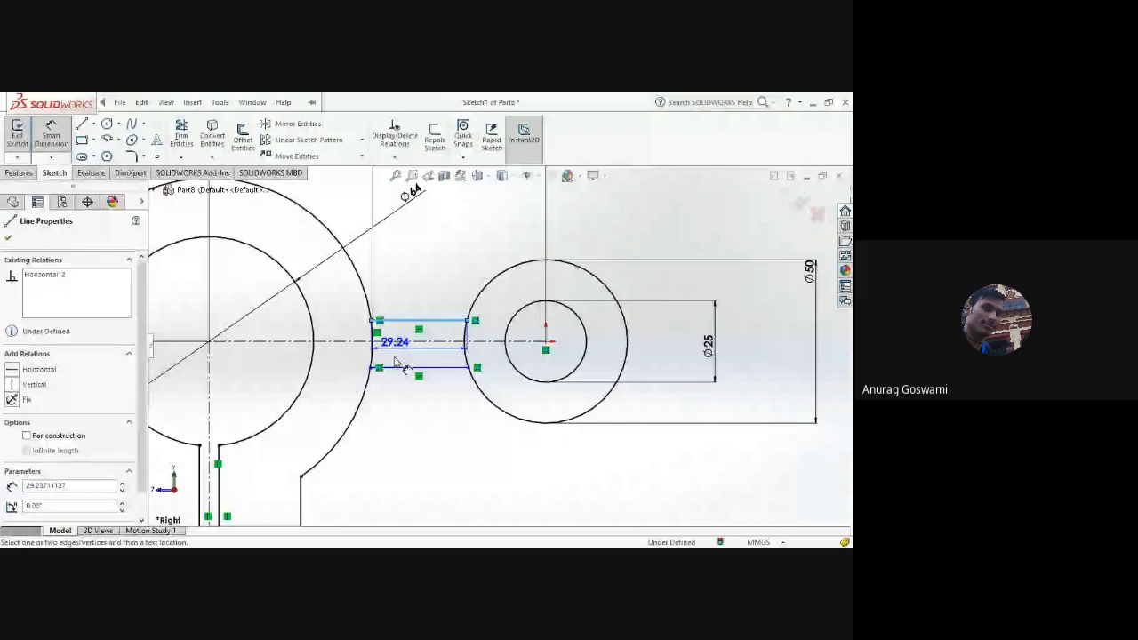
Step: Dimension the spacing between the two horizontal lines connecting the large and small rings to 10 mm
left_click(305, 378)
type("10")
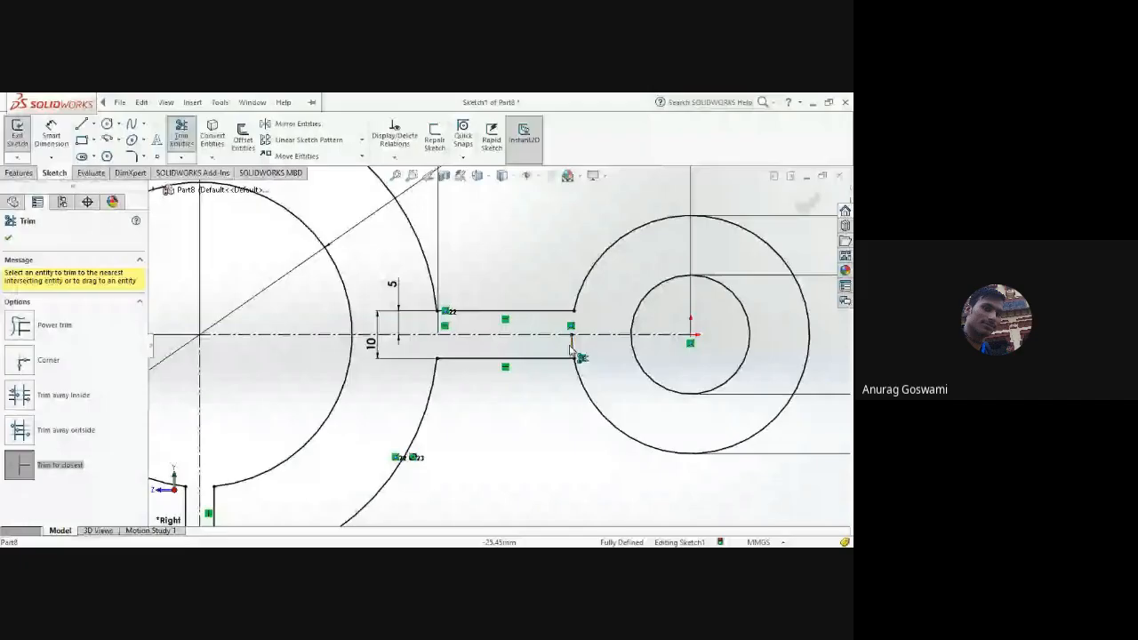
scroll(477, 385, "down", 3)
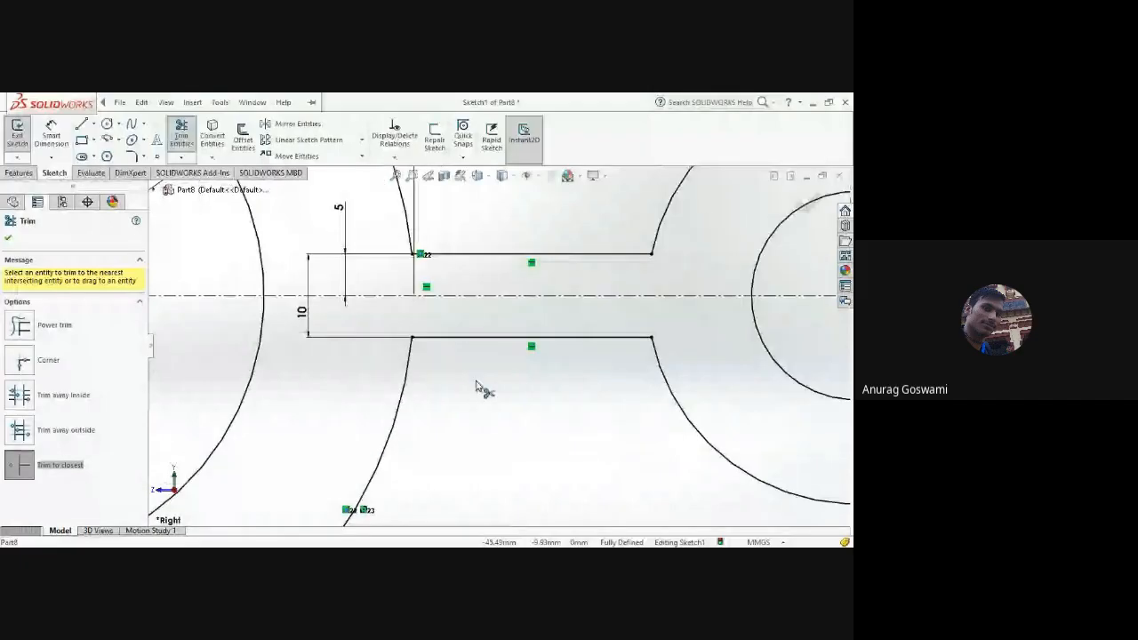
scroll(477, 386, "up", 5)
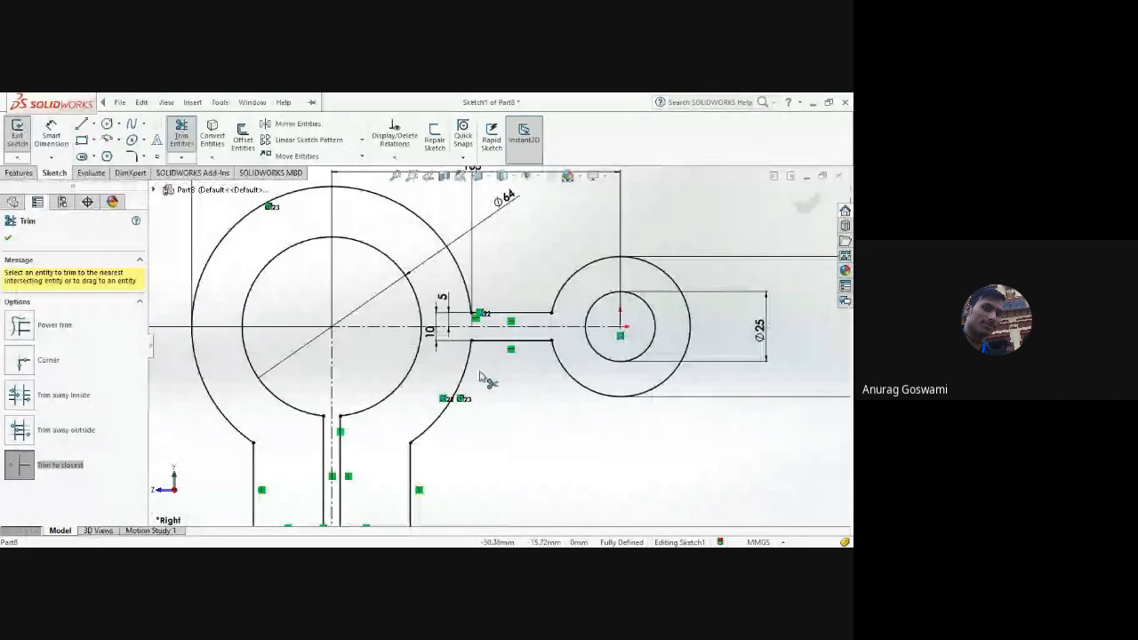
key("Escape")
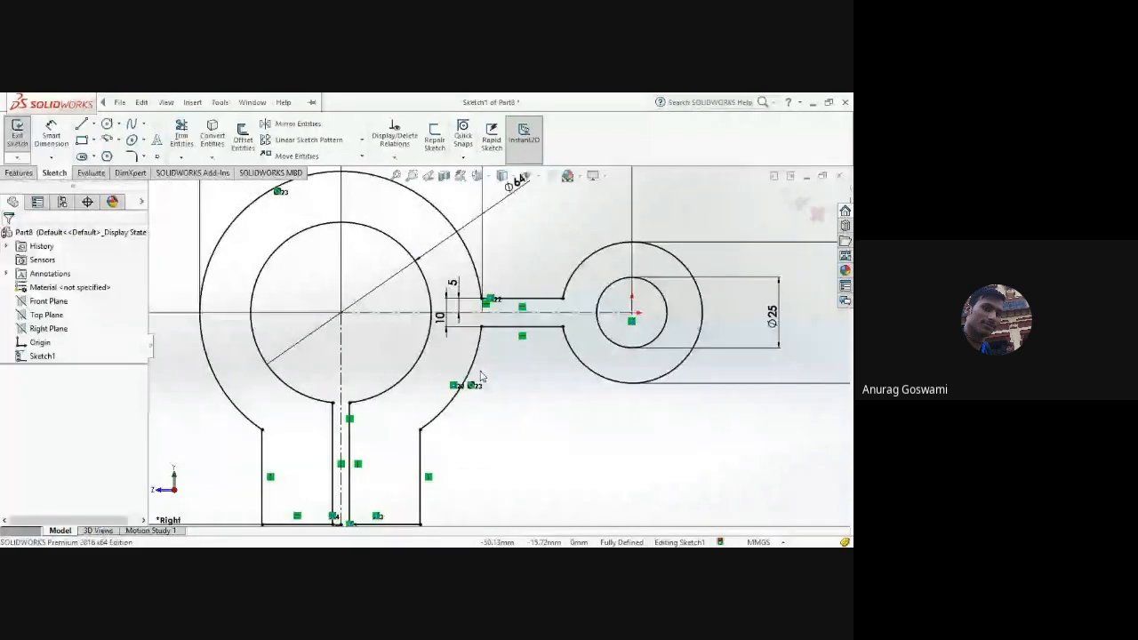
scroll(480, 377, "up", 2)
key("ctrl+8")
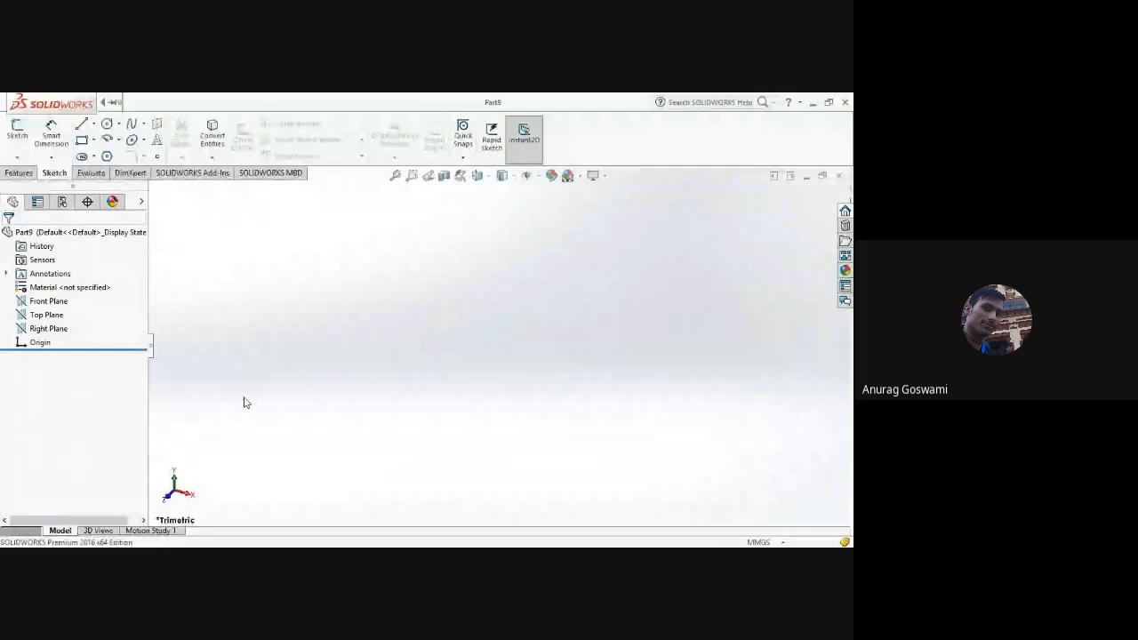
Step: Start a sketch on the Right Plane and draw a center rectangle centred on the origin
left_click(48, 328)
left_click(17, 130)
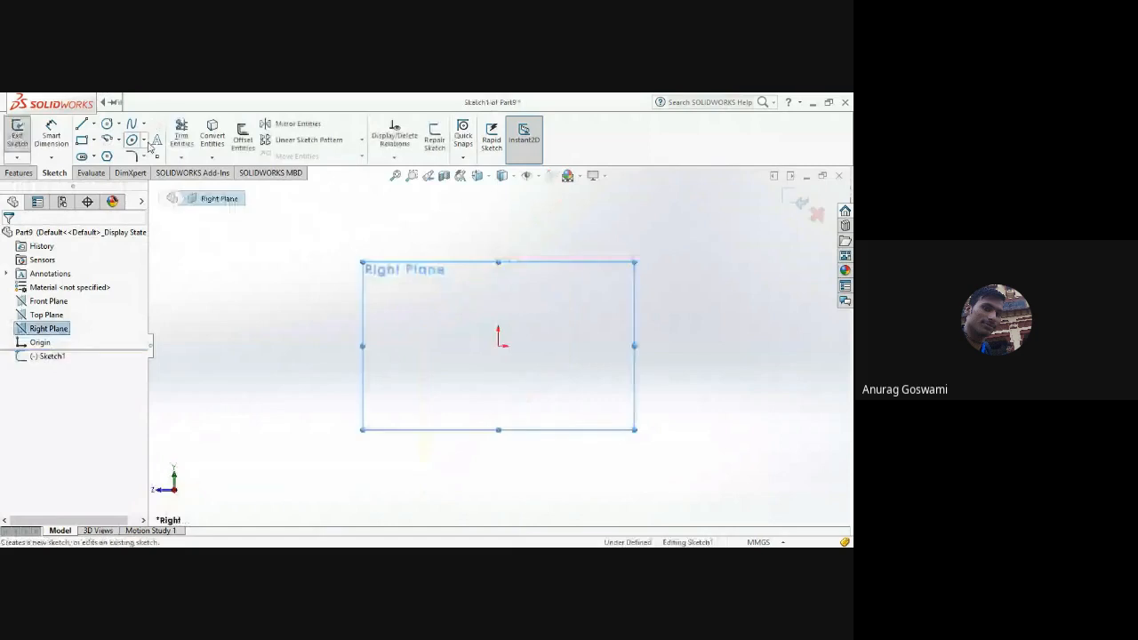
left_click(82, 140)
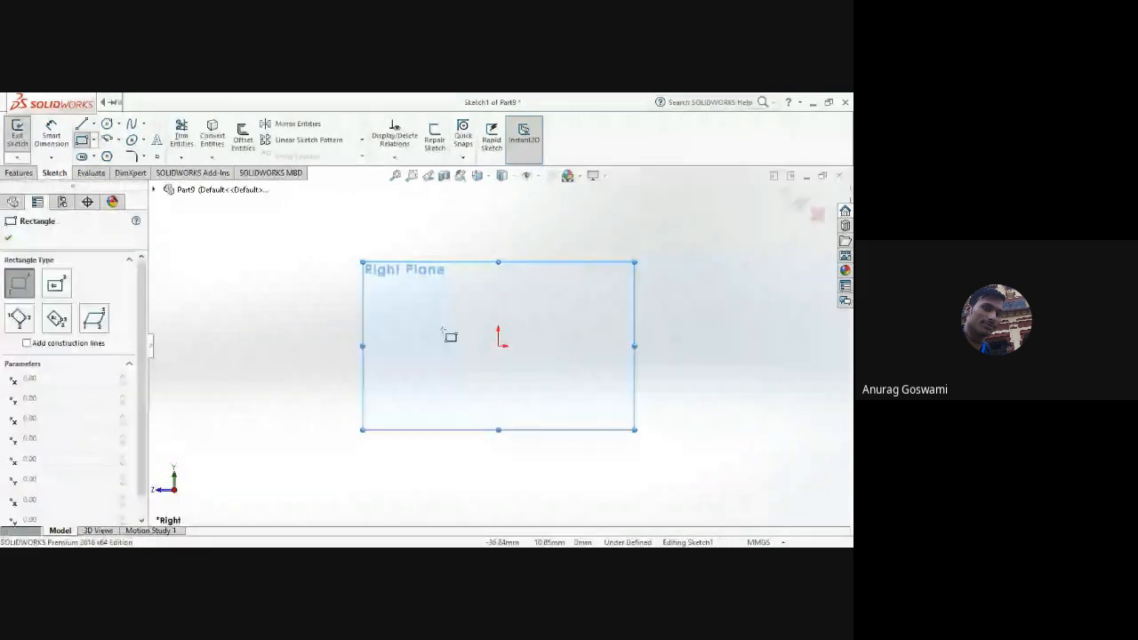
left_click(57, 283)
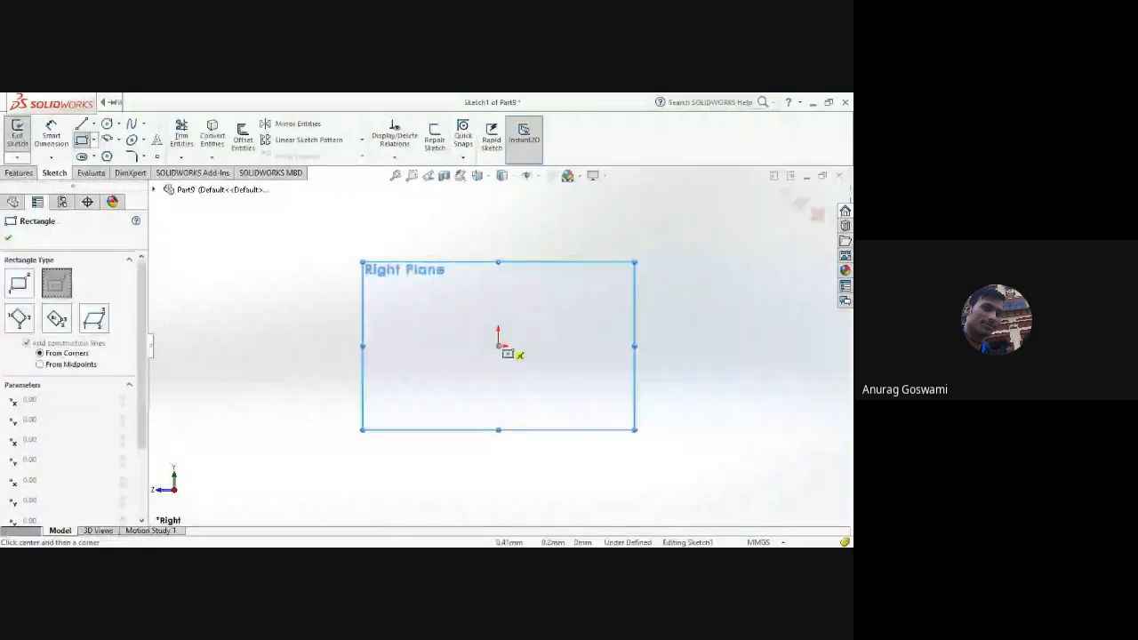
left_click(499, 347)
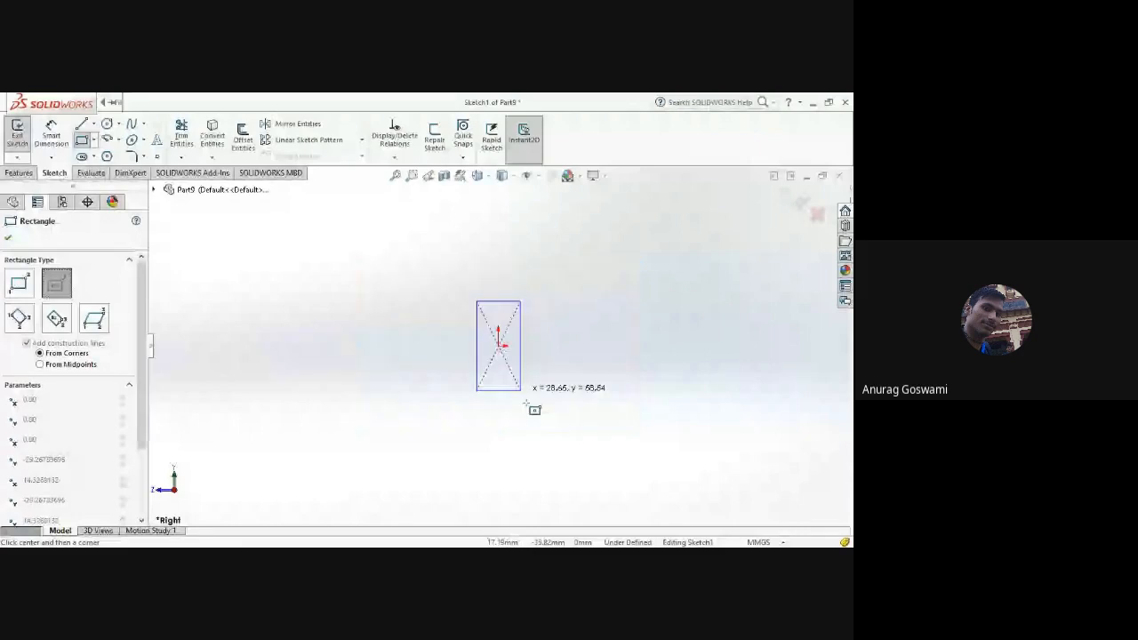
left_click(667, 428)
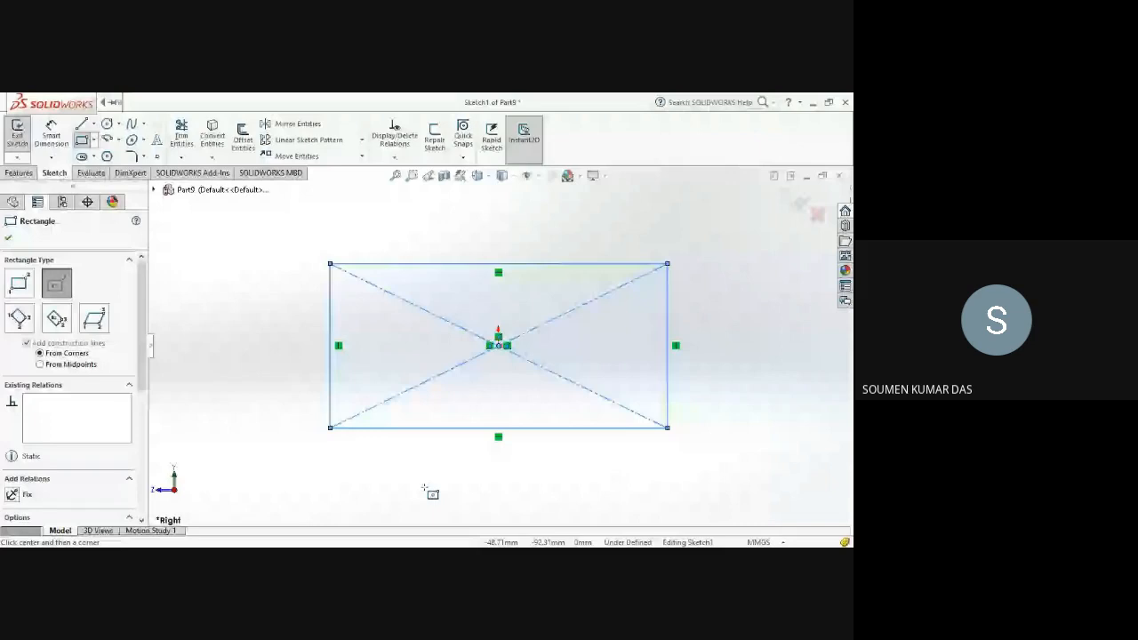
key("Escape")
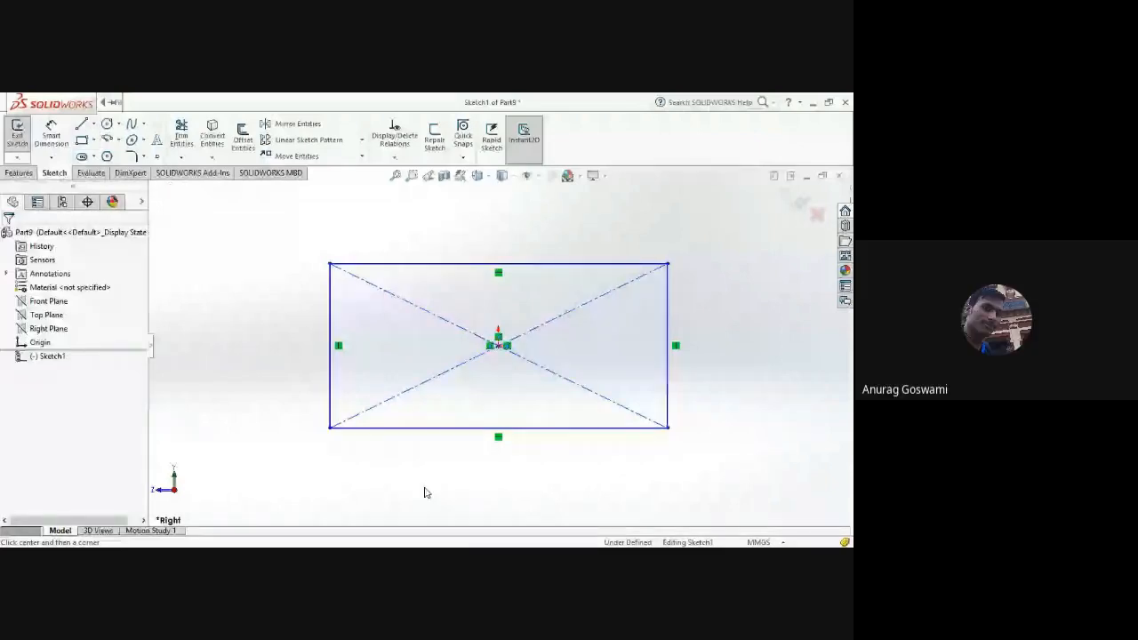
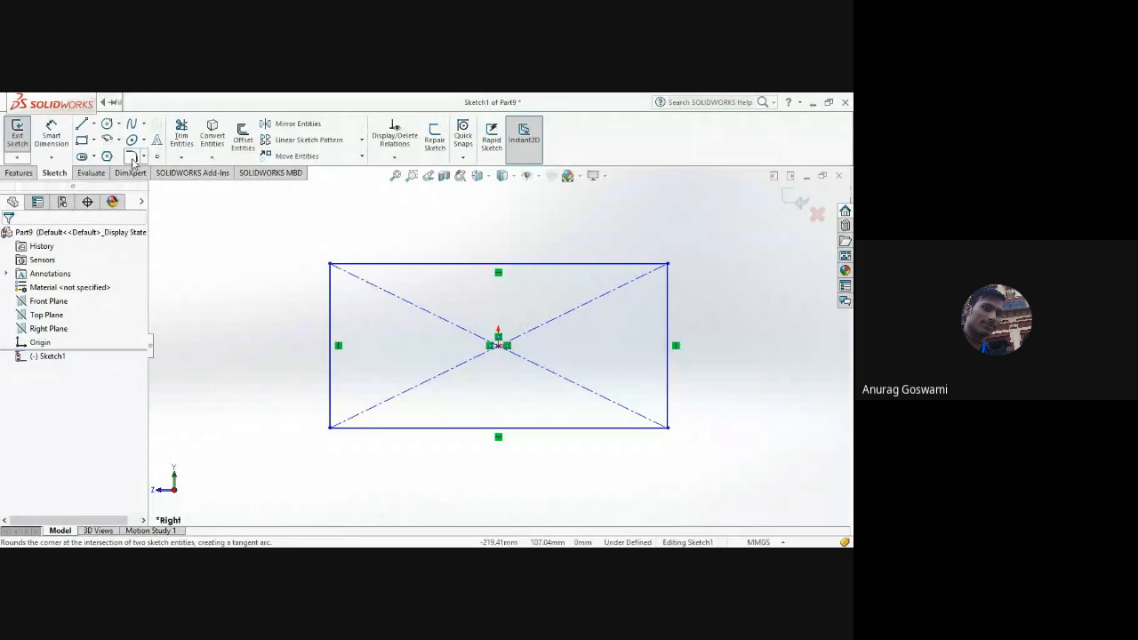
Step: Start the Sketch Fillet command for the rectangle's corners
scroll(134, 164, "up", 1)
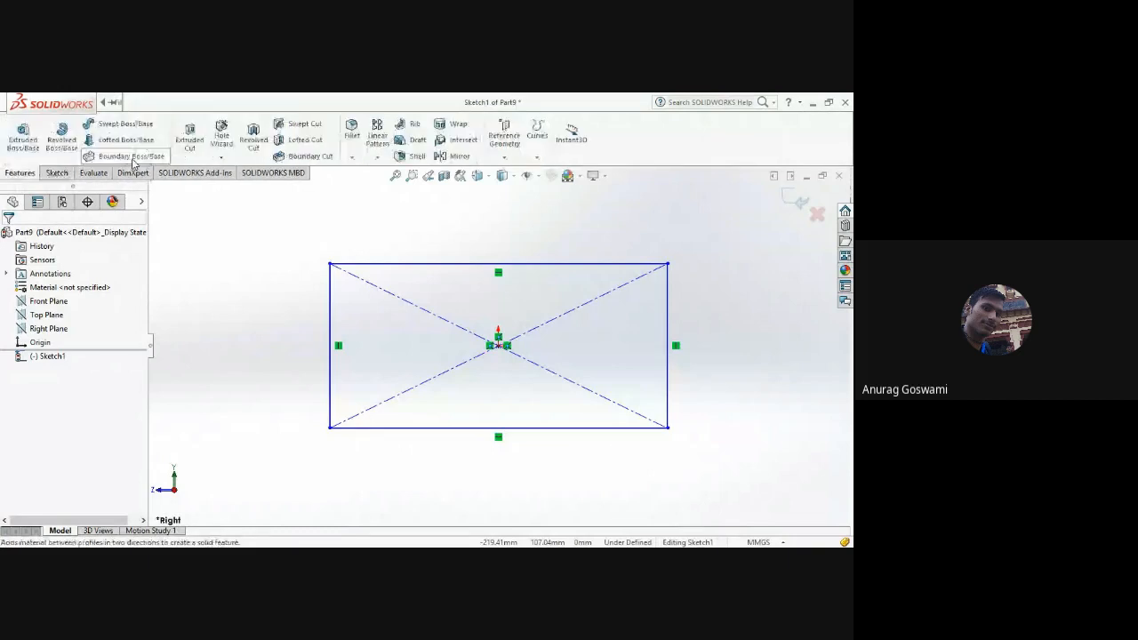
left_click(54, 175)
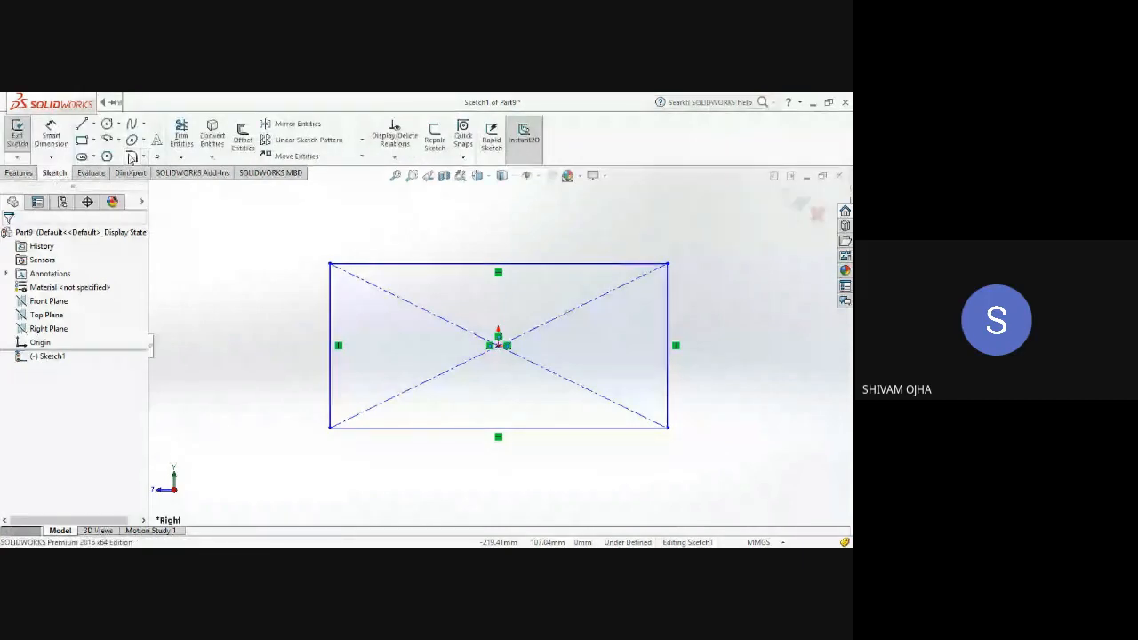
left_click(131, 157)
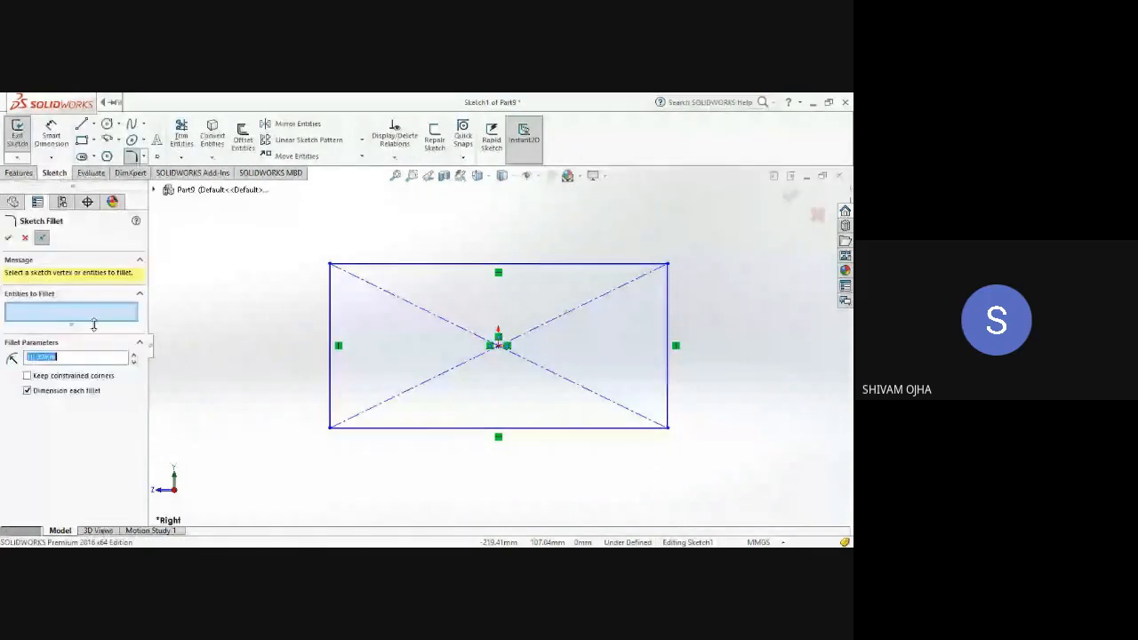
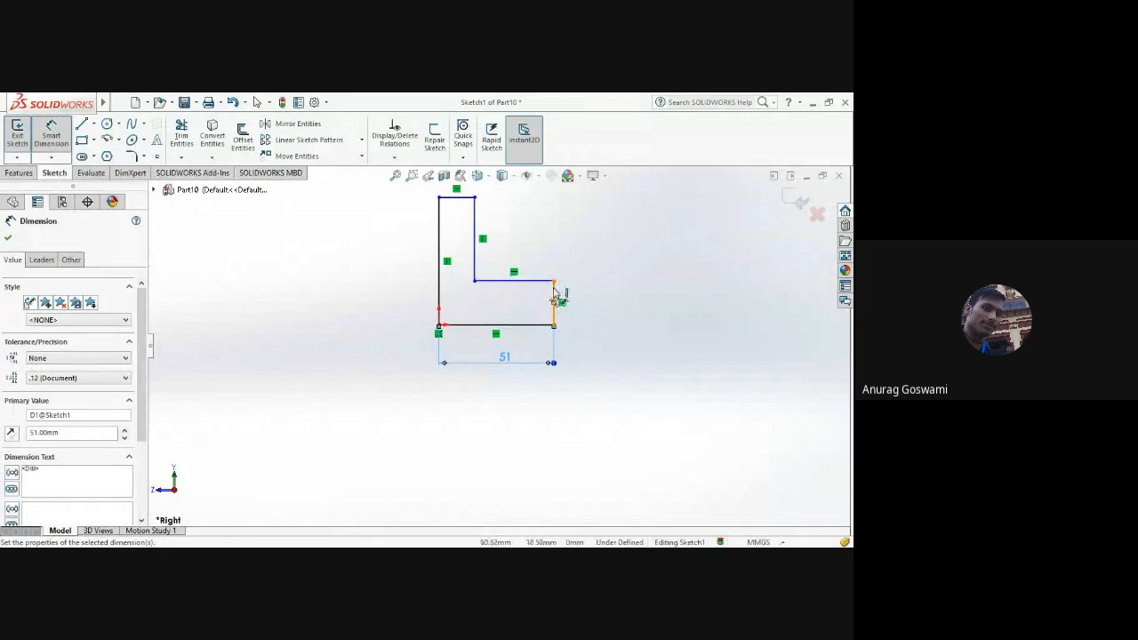
Step: Dimension the height of the L-profile's horizontal leg to 20 mm
left_click(539, 282)
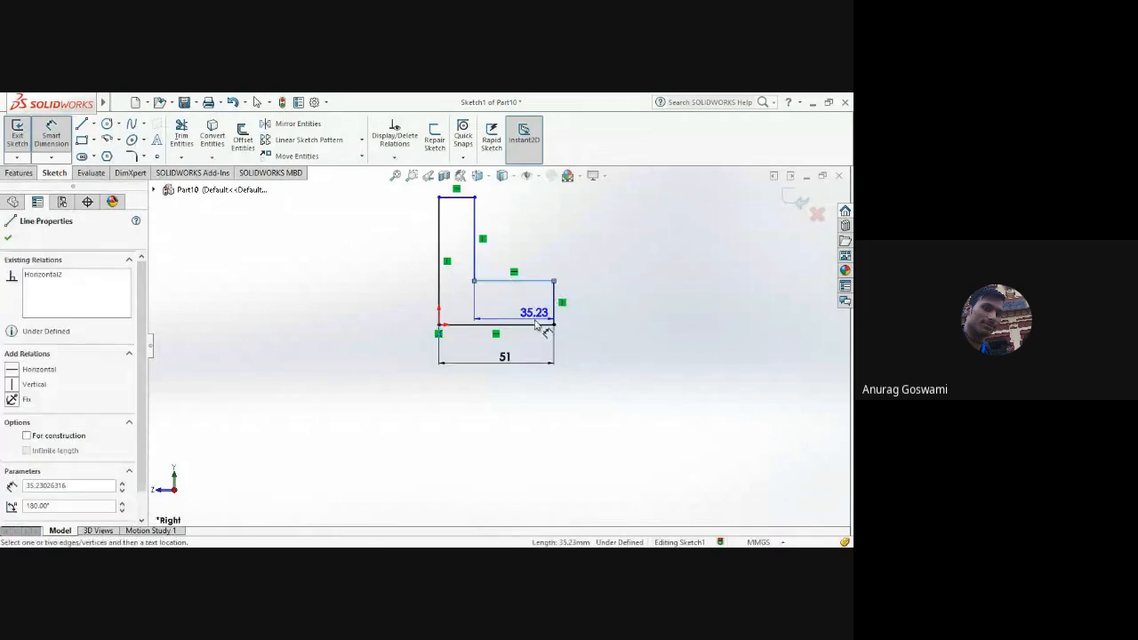
left_click(536, 325)
left_click(620, 312)
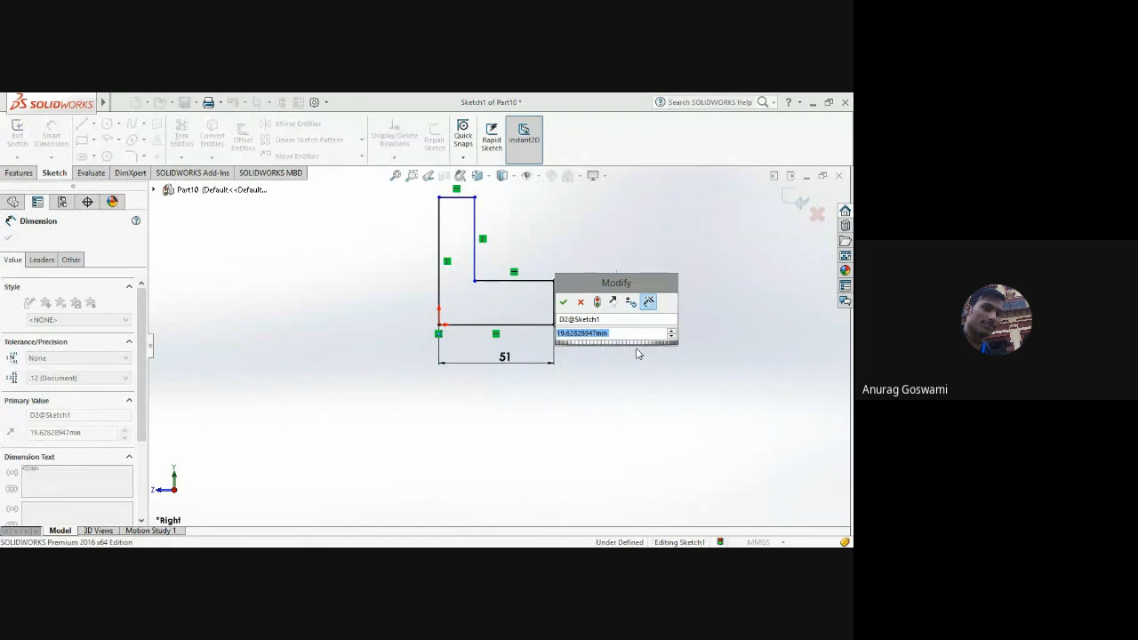
type("20")
key("Return")
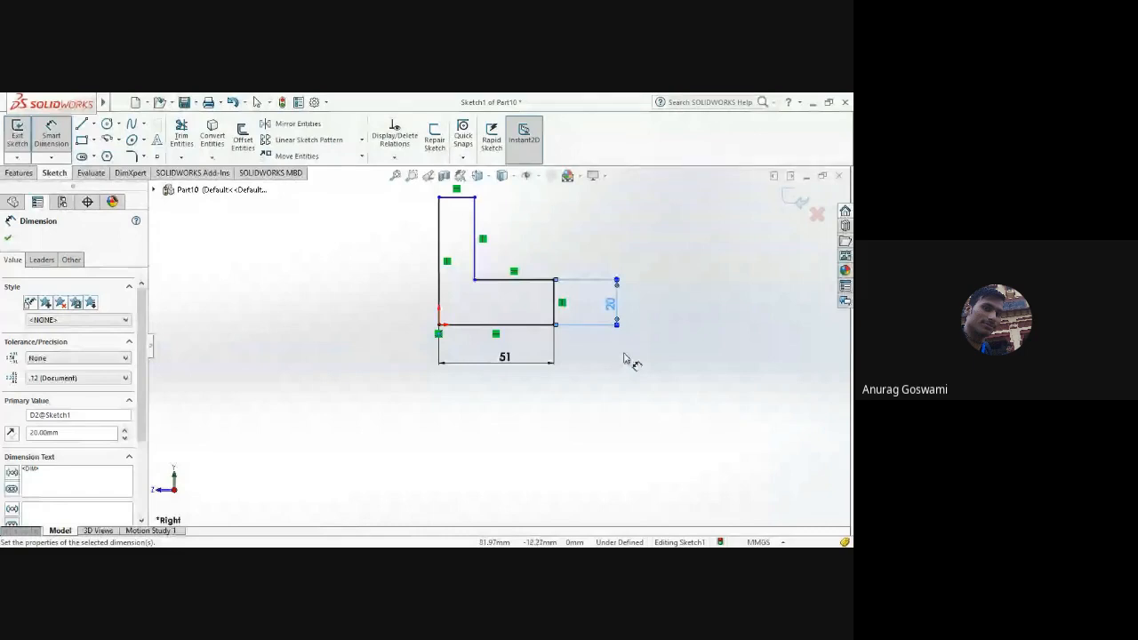
key("Escape")
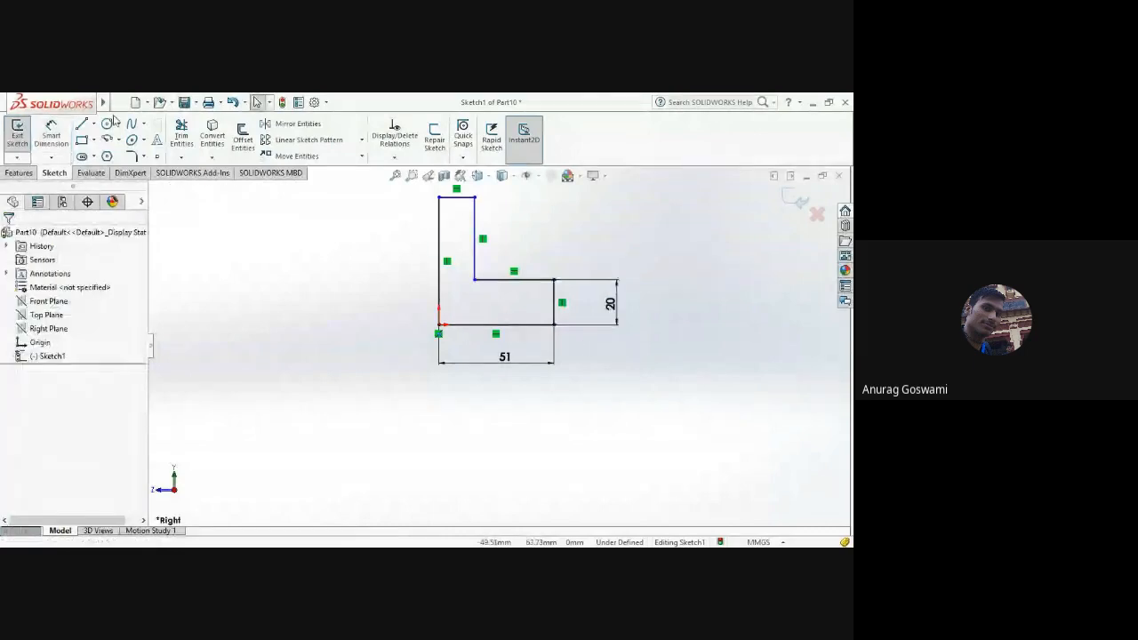
Step: Dimension the width of the L-profile's upright leg between its two vertical lines to 20 mm
left_click(51, 135)
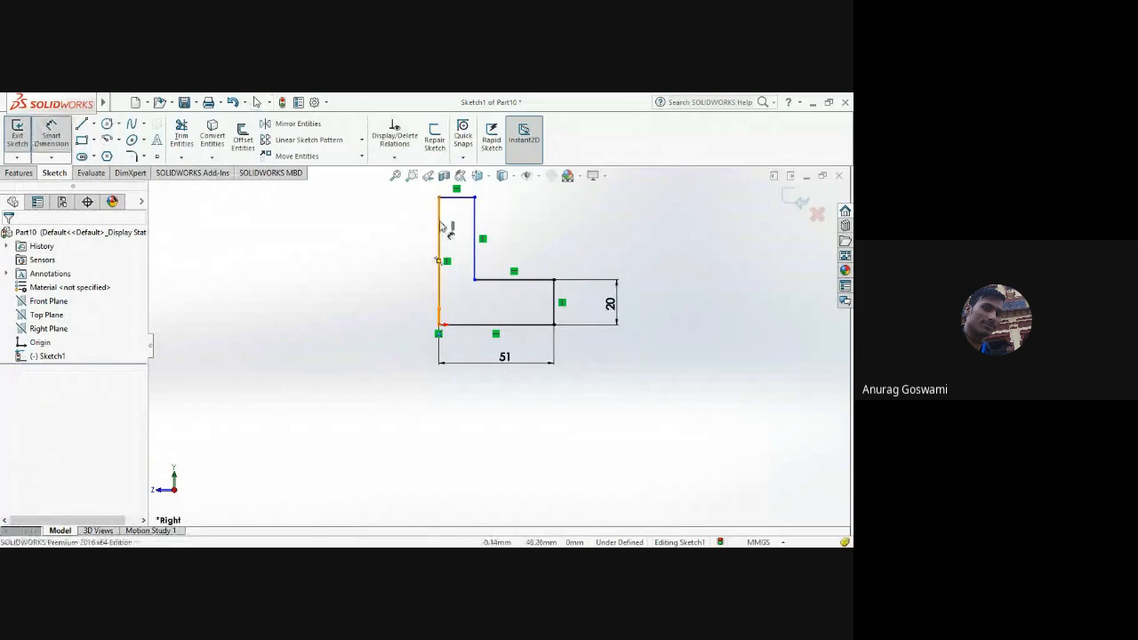
left_click(440, 229)
left_click(476, 221)
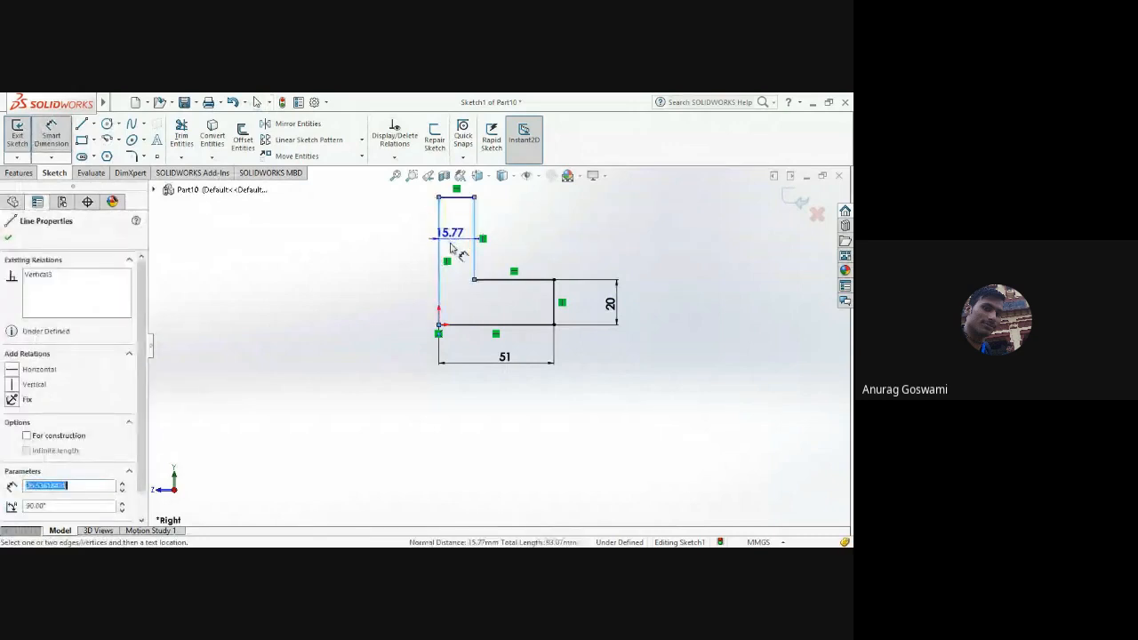
scroll(446, 266, "down", 1)
middle_click_drag(447, 267, 446, 273)
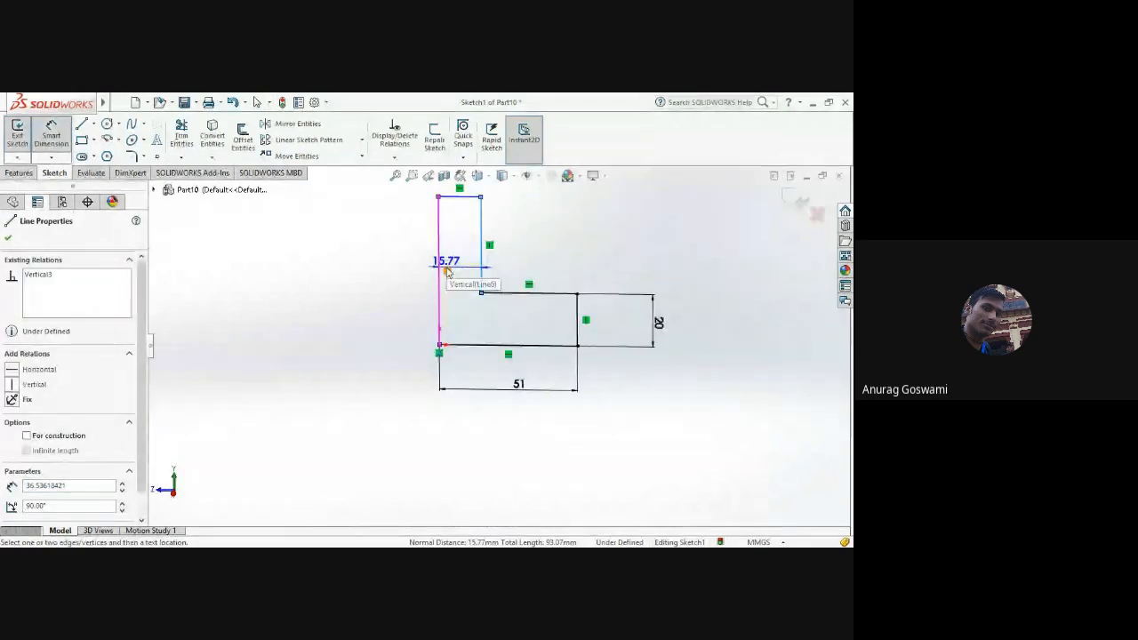
key("ctrl+8")
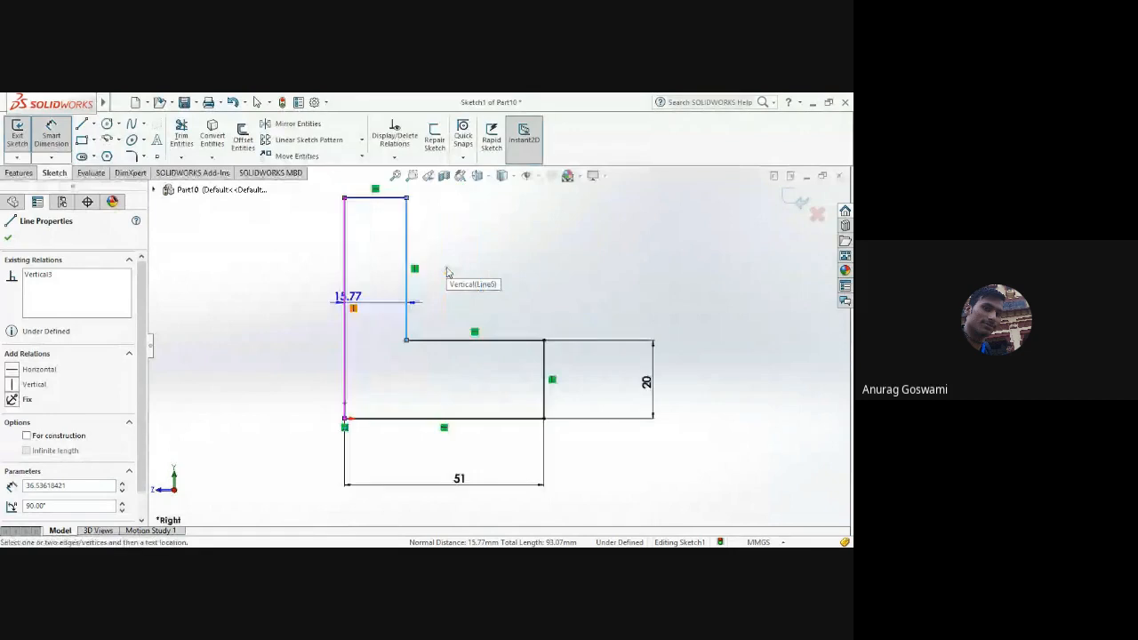
left_click(383, 258)
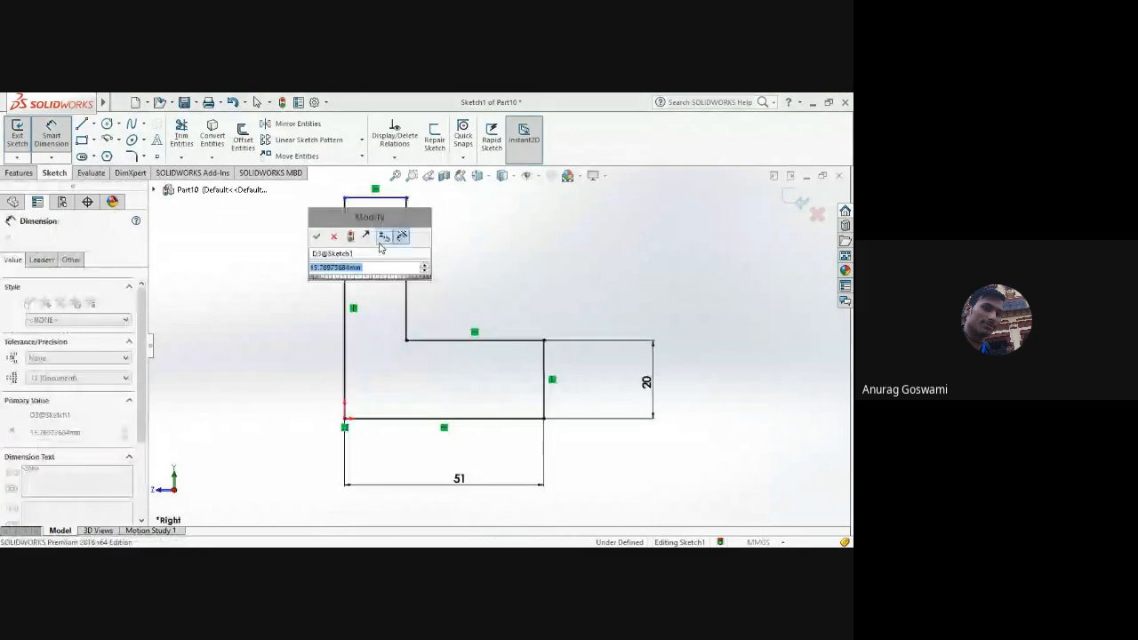
type("20")
key("Return")
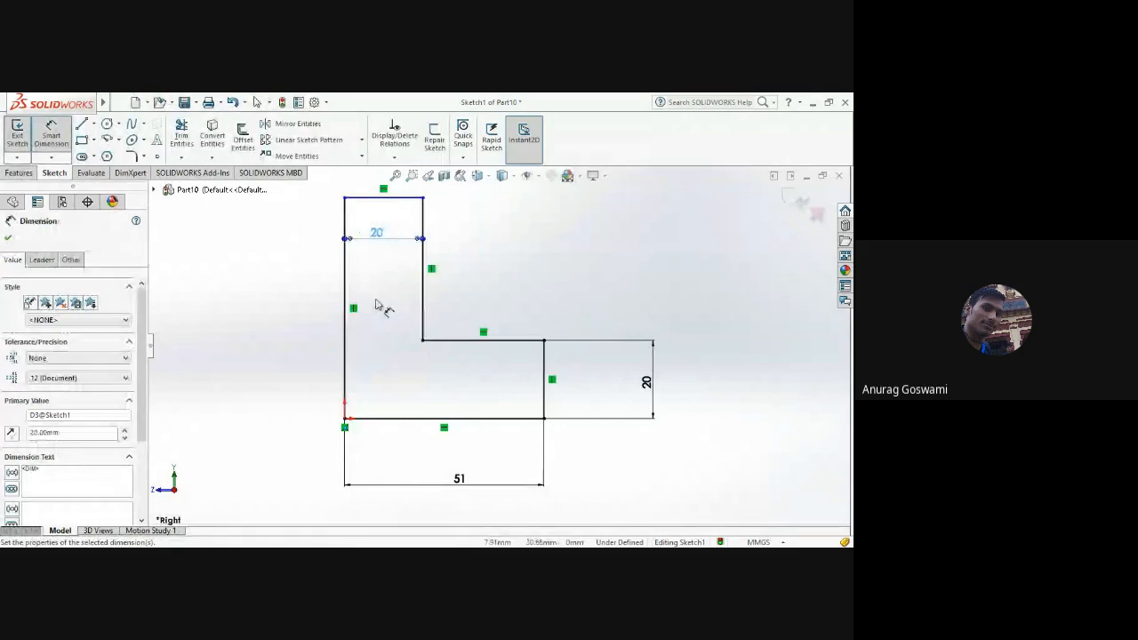
Step: Dimension the L-profile's overall height from the base line to the top line to 50 mm
left_click(400, 418)
left_click(366, 199)
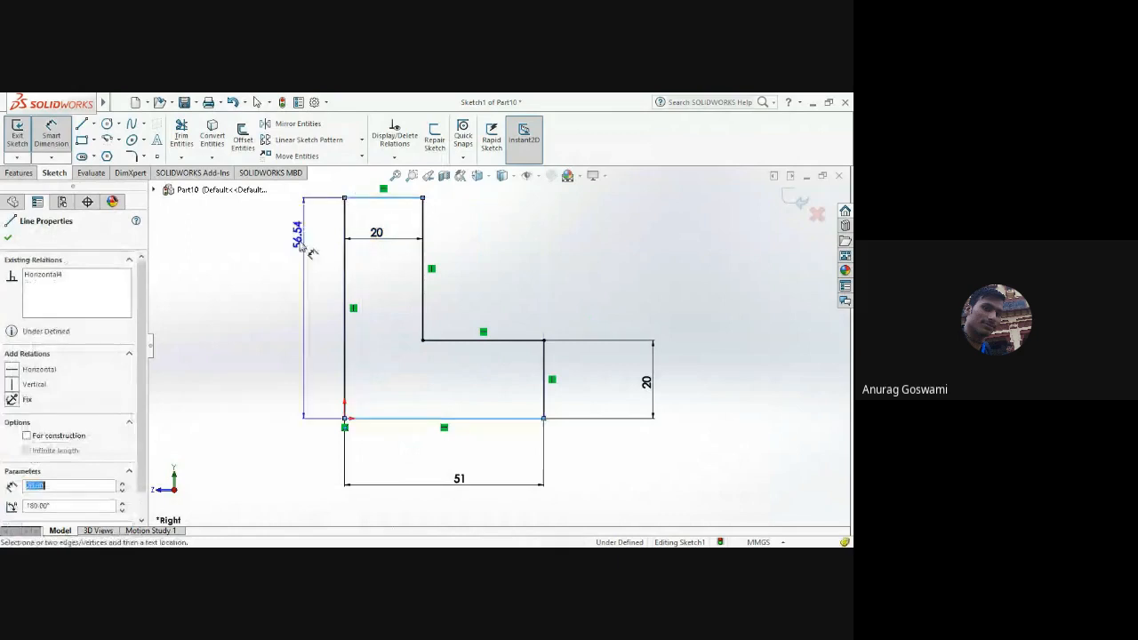
left_click(293, 298)
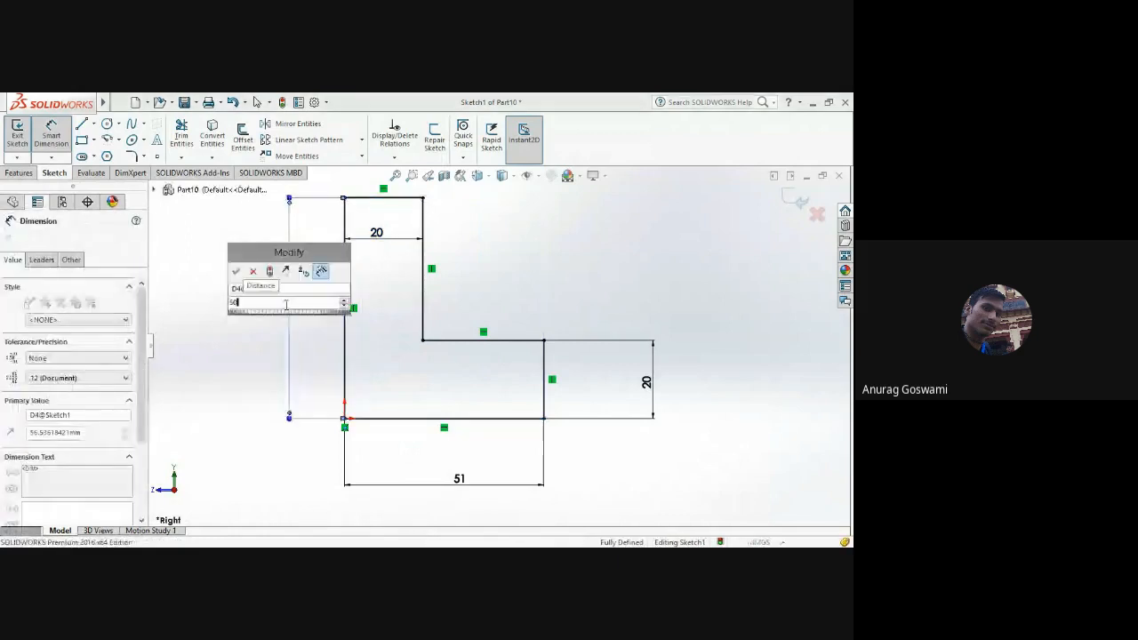
type("50")
key("Return")
key("Escape")
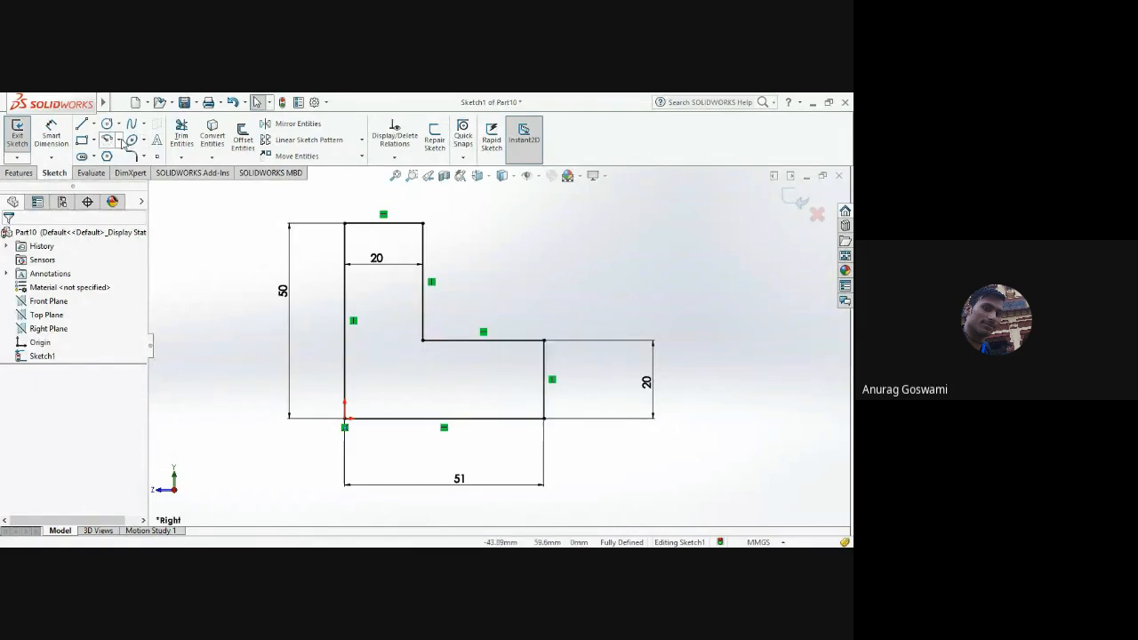
Step: Sketch two concentric circles at the midpoint of each leg's end line, about 15 mm and 8 mm in diameter on the horizontal leg
left_click(106, 124)
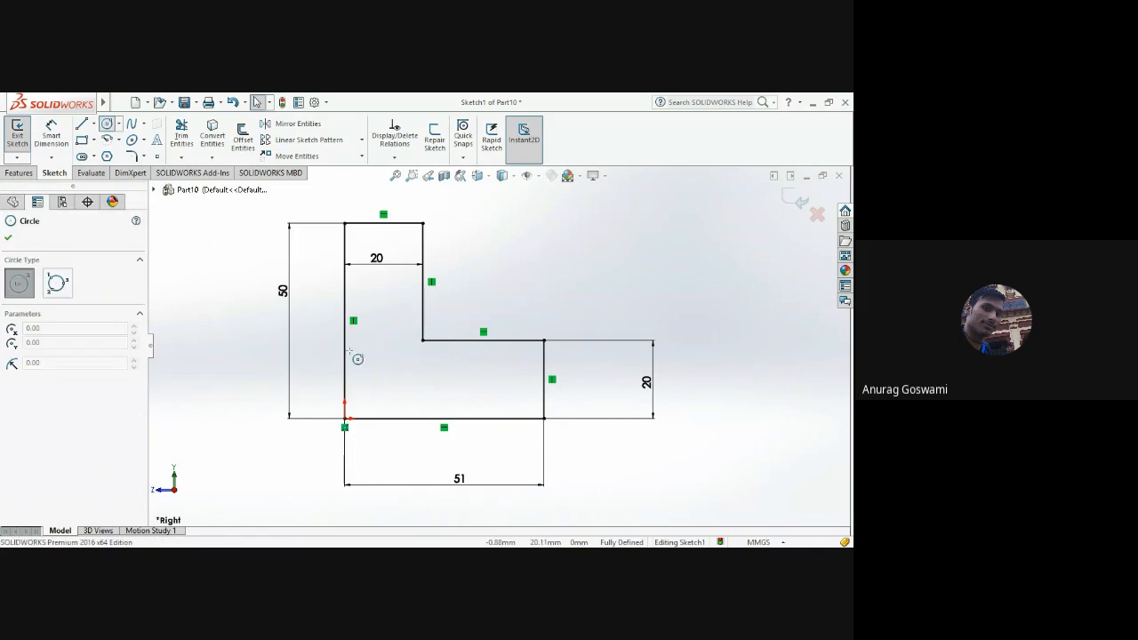
left_click(544, 380)
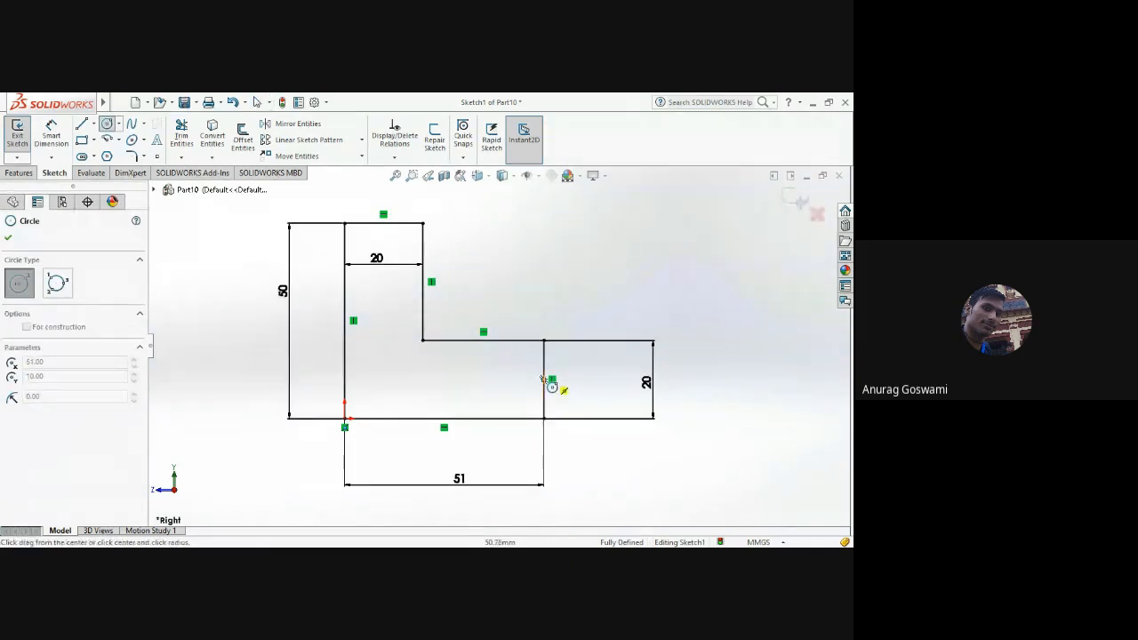
left_click(555, 417)
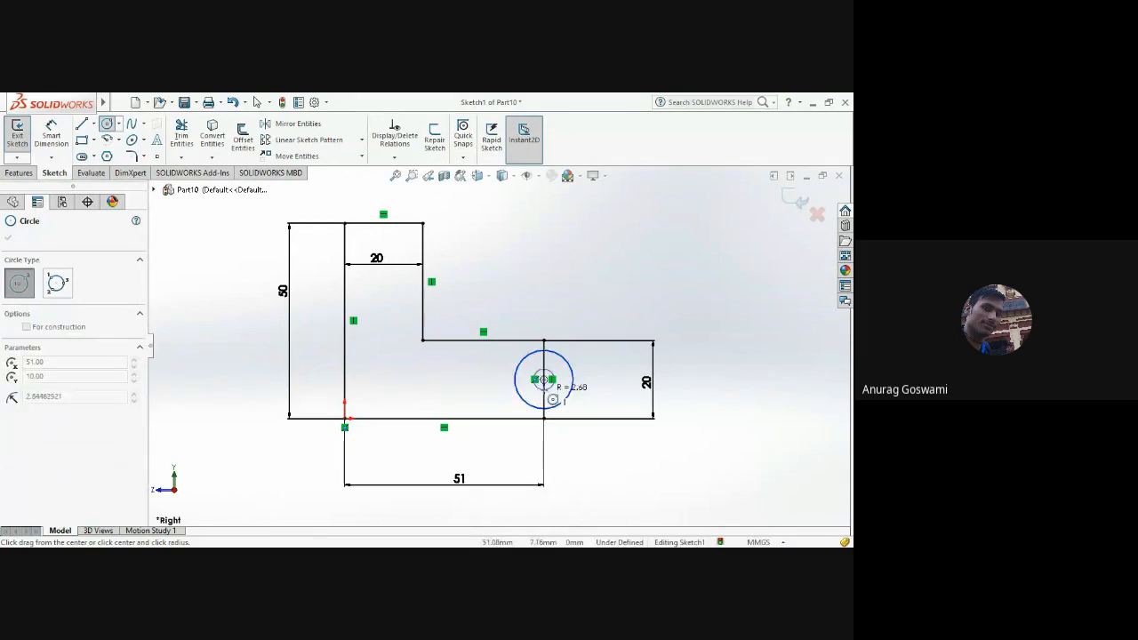
left_click(384, 223)
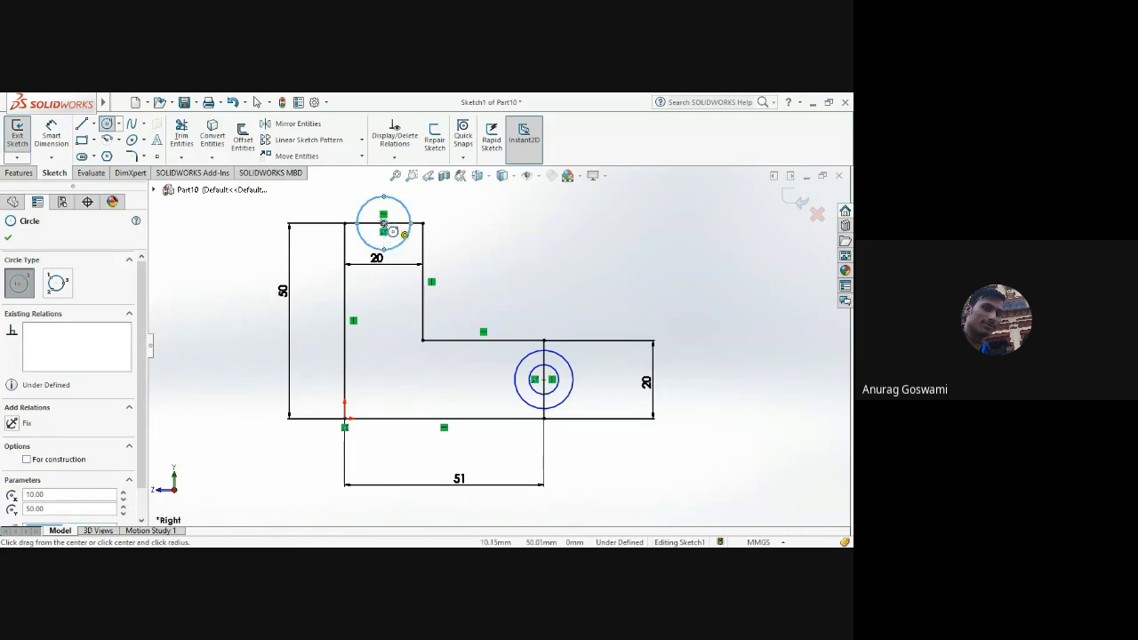
left_click(394, 232)
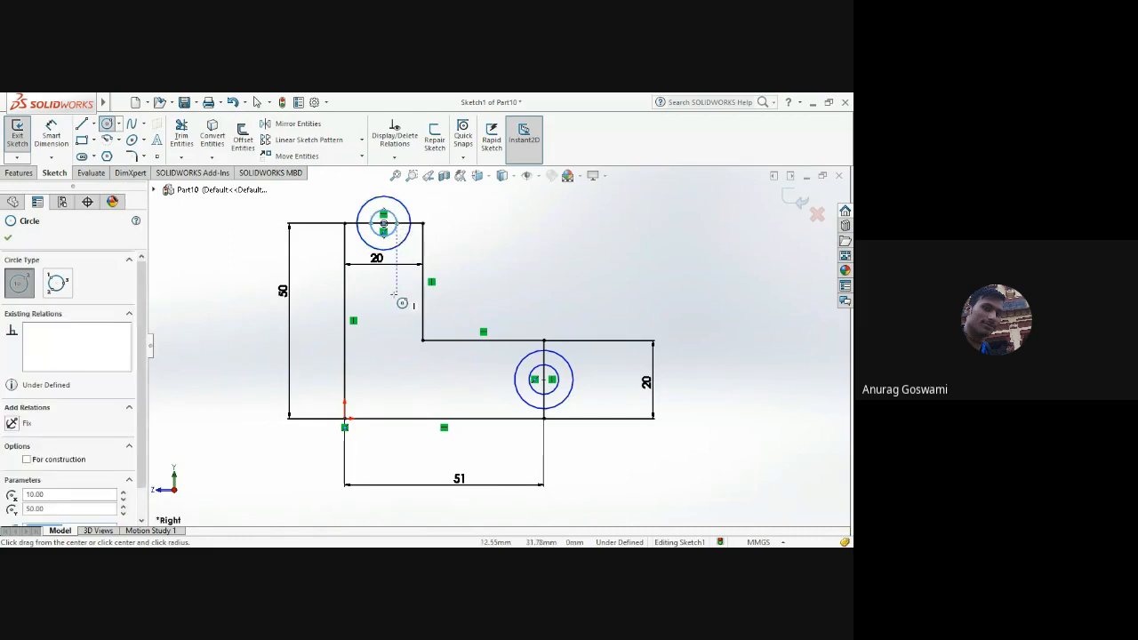
key("Escape")
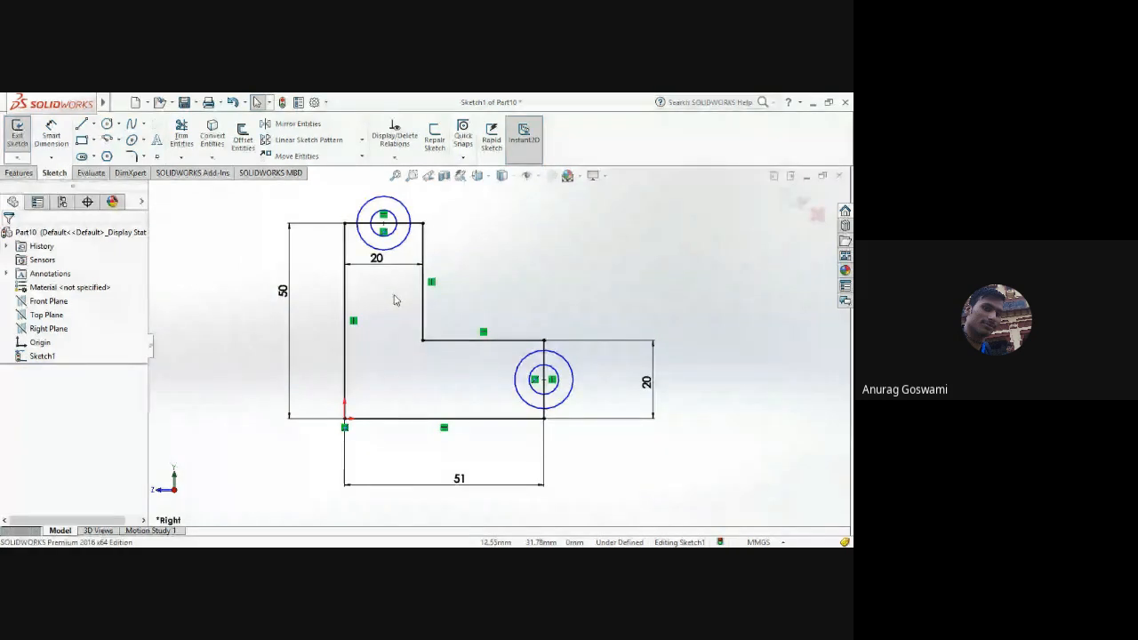
Step: Dimension the outer circle at the end of the horizontal leg to a 20 mm diameter
left_click(50, 135)
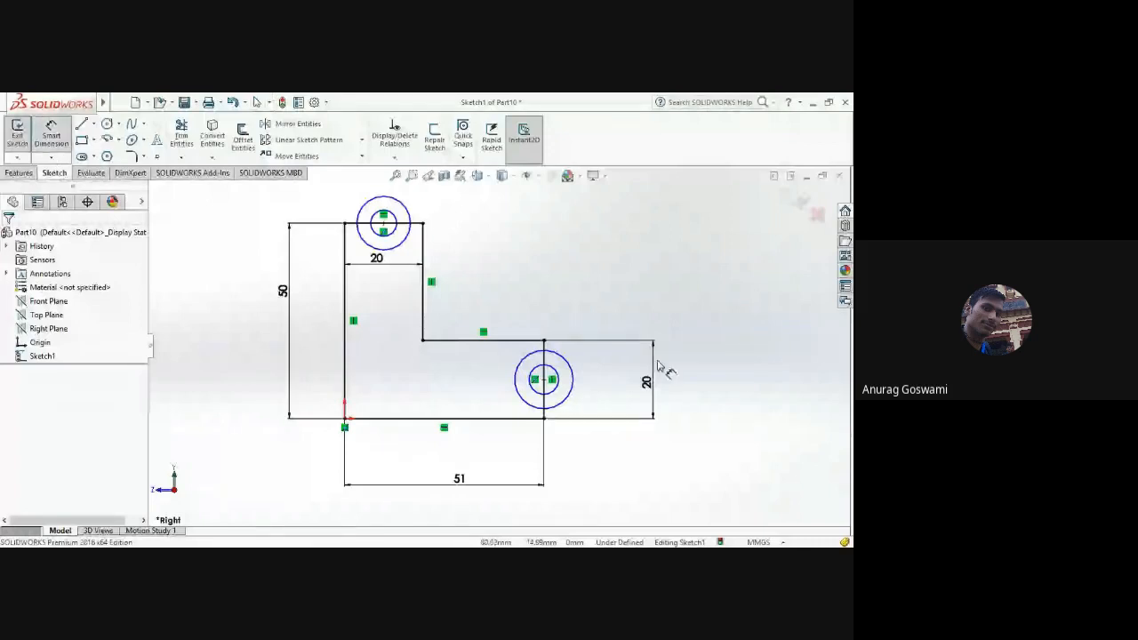
left_click(580, 382)
left_click(589, 379)
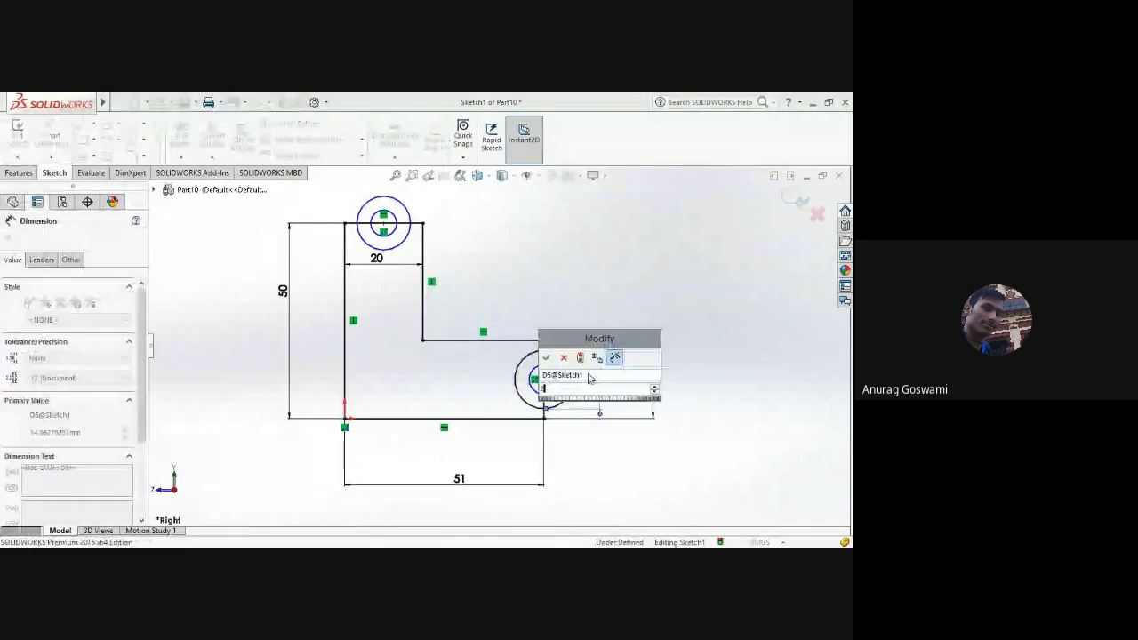
type("20")
key("Return")
Step: Dimension the inner circle at the end of the horizontal leg to a 10 mm diameter
left_click(579, 404)
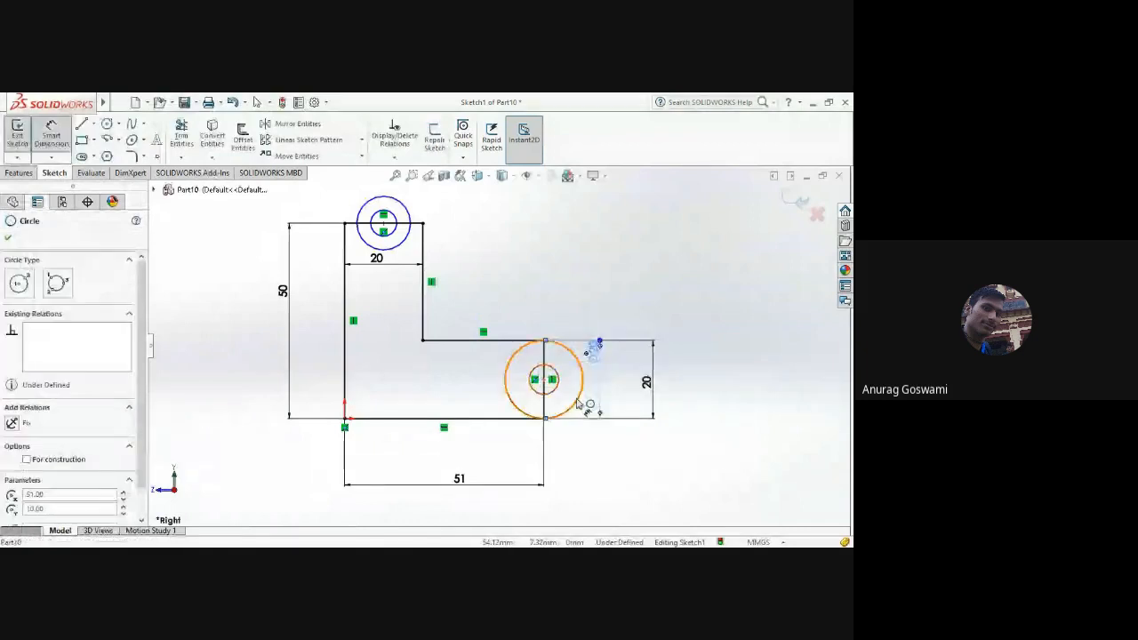
left_click(602, 425)
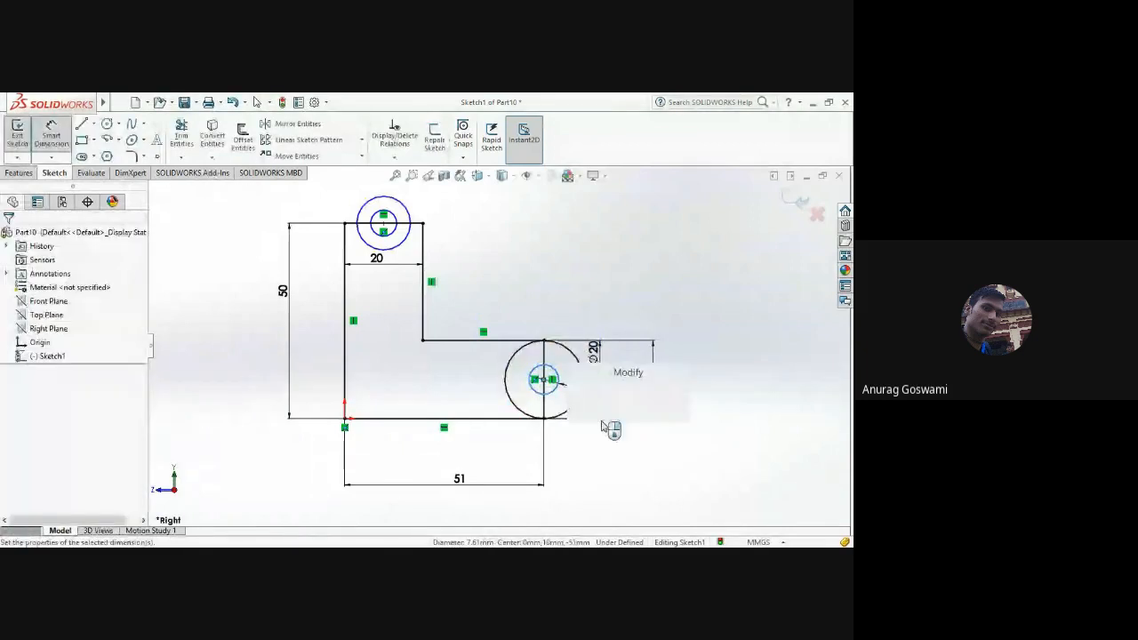
type("10")
key("Return")
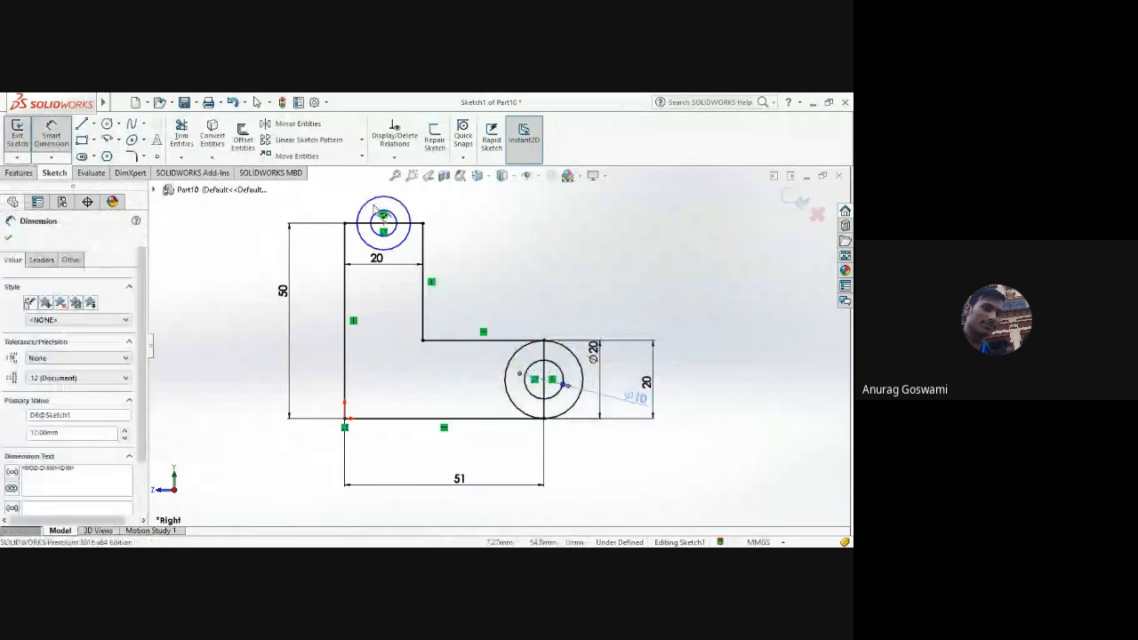
Step: Dimension the outer circle at the end of the vertical leg to a 20 mm diameter
key("Escape")
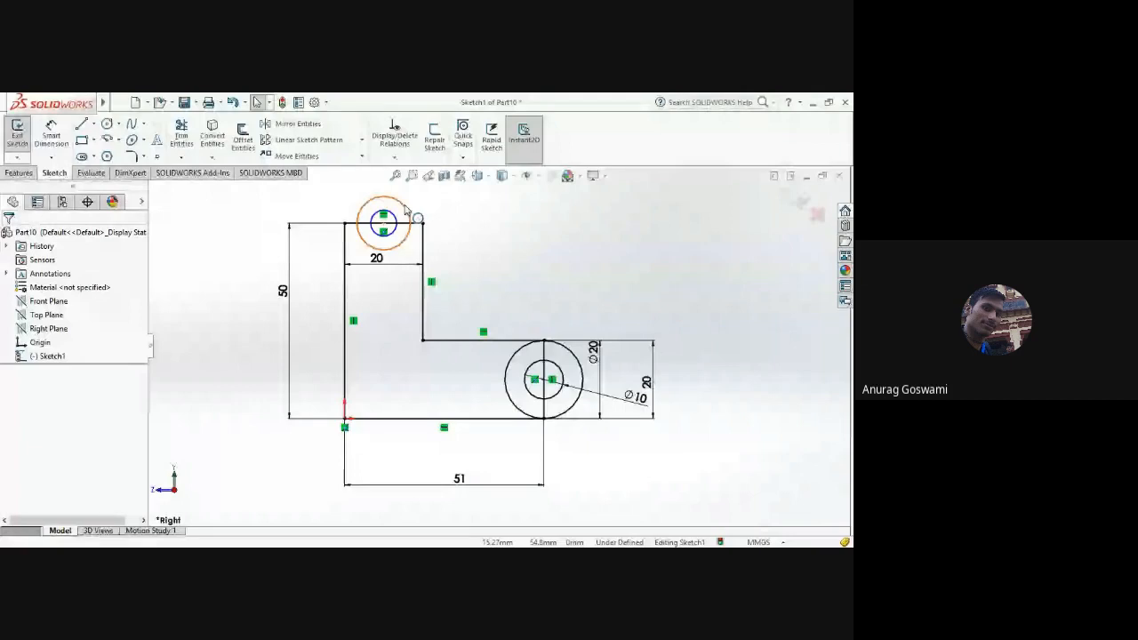
left_click(405, 209)
left_click(54, 133)
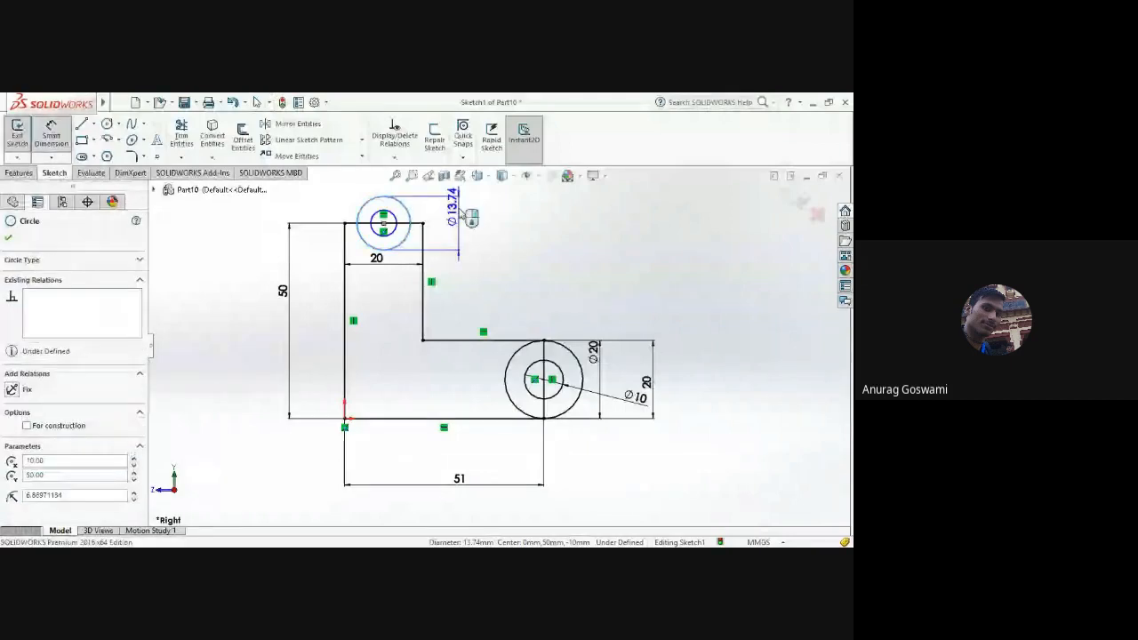
left_click(457, 215)
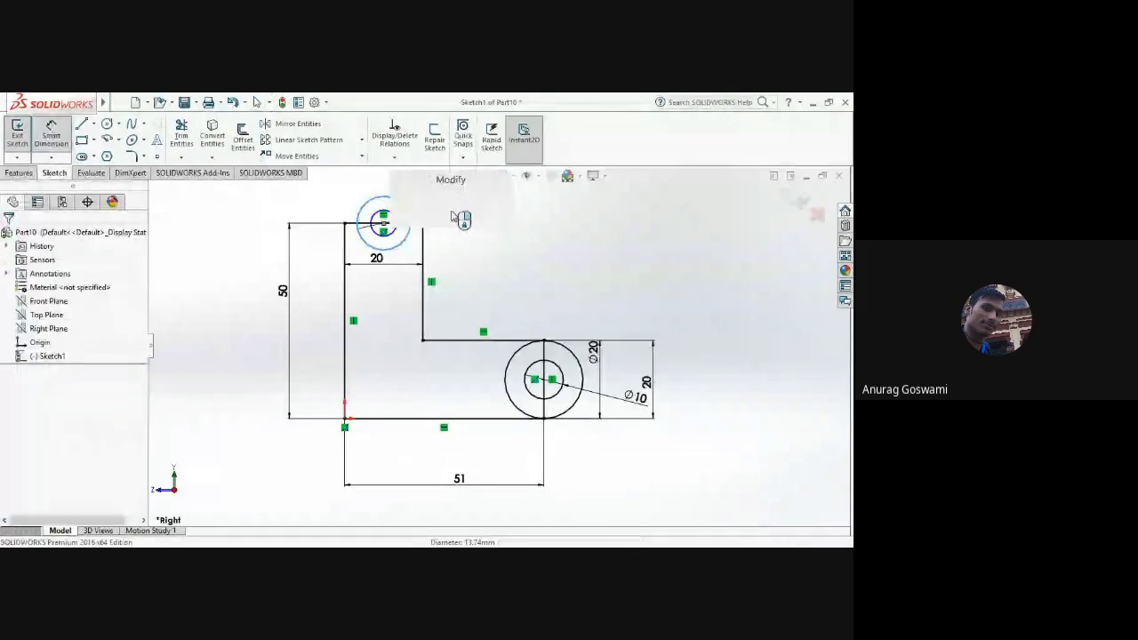
type("20")
key("Return")
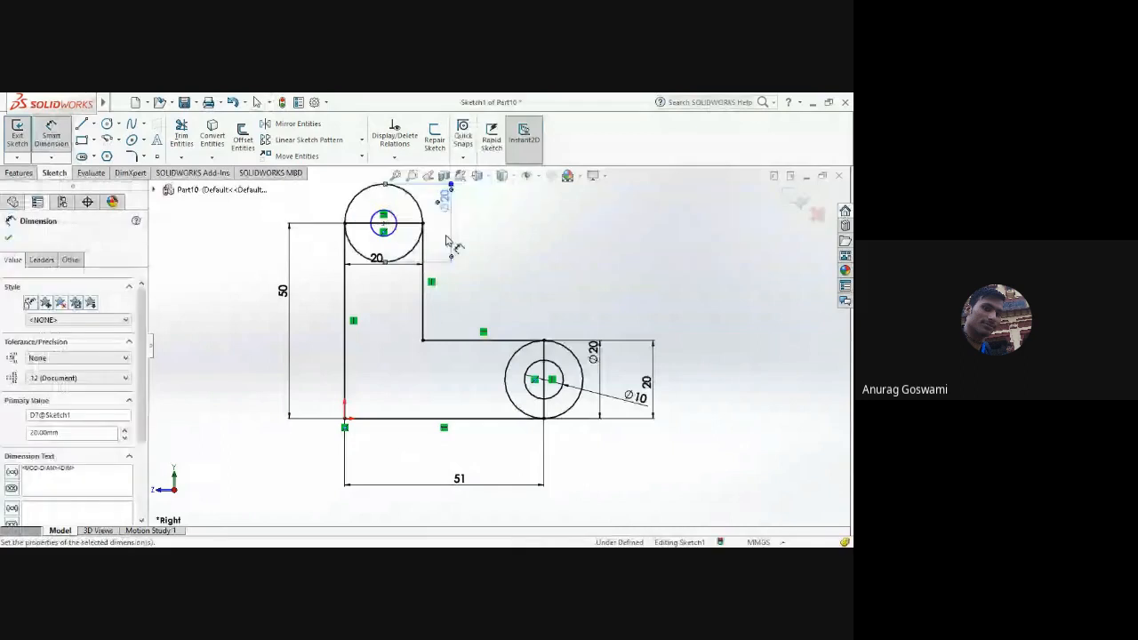
Step: Dimension the inner circle at the end of the vertical leg to a 10 mm diameter
left_click(395, 217)
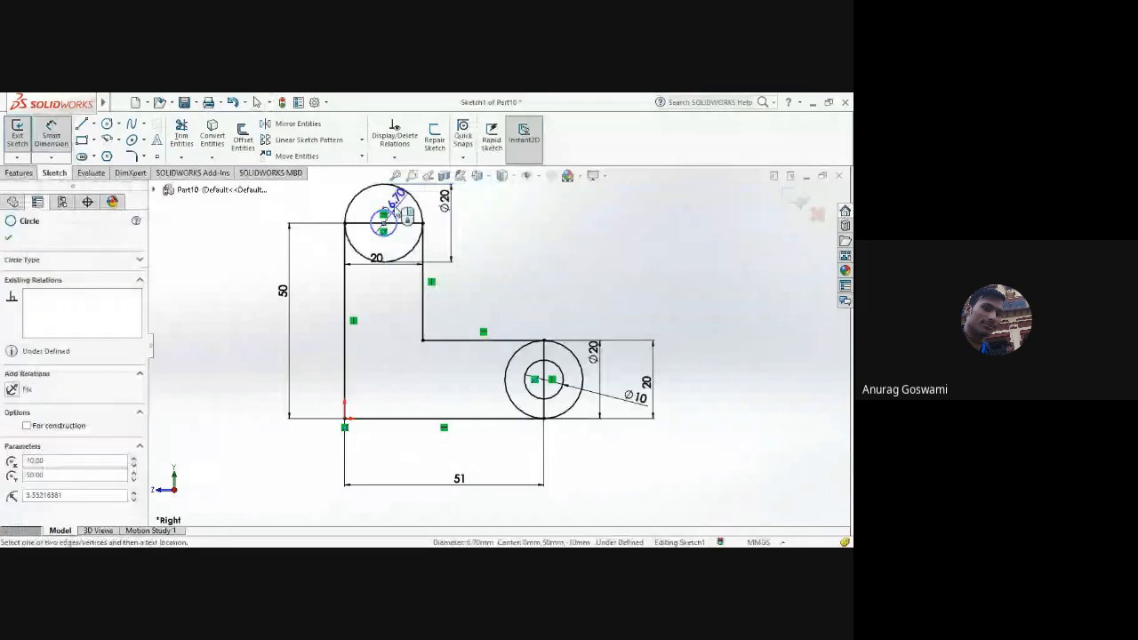
left_click(329, 221)
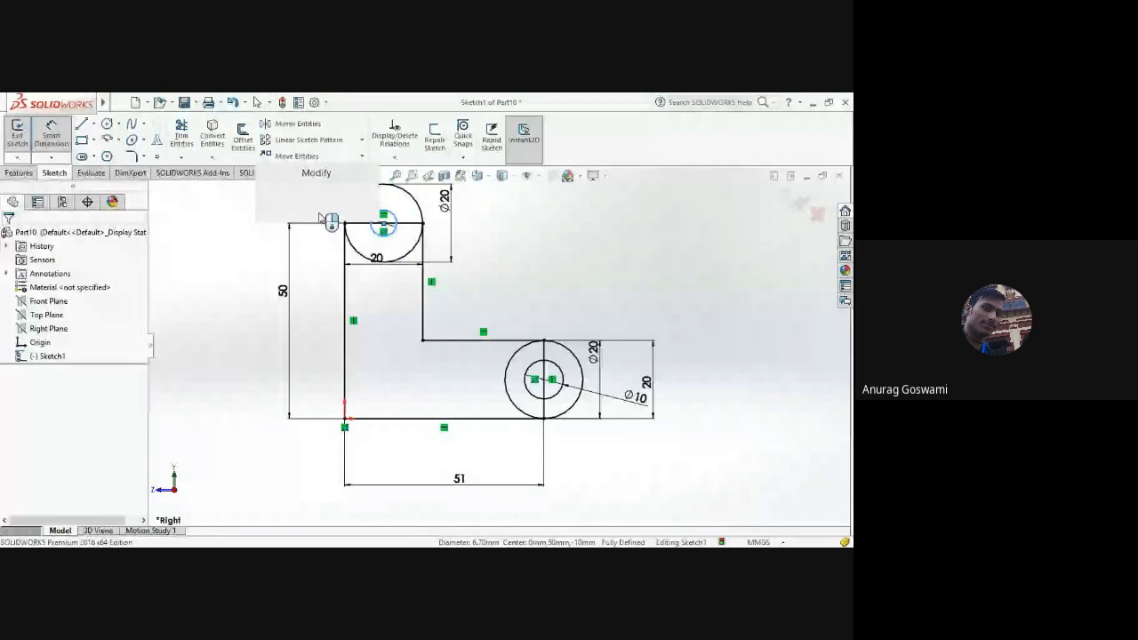
type("10")
key("Return")
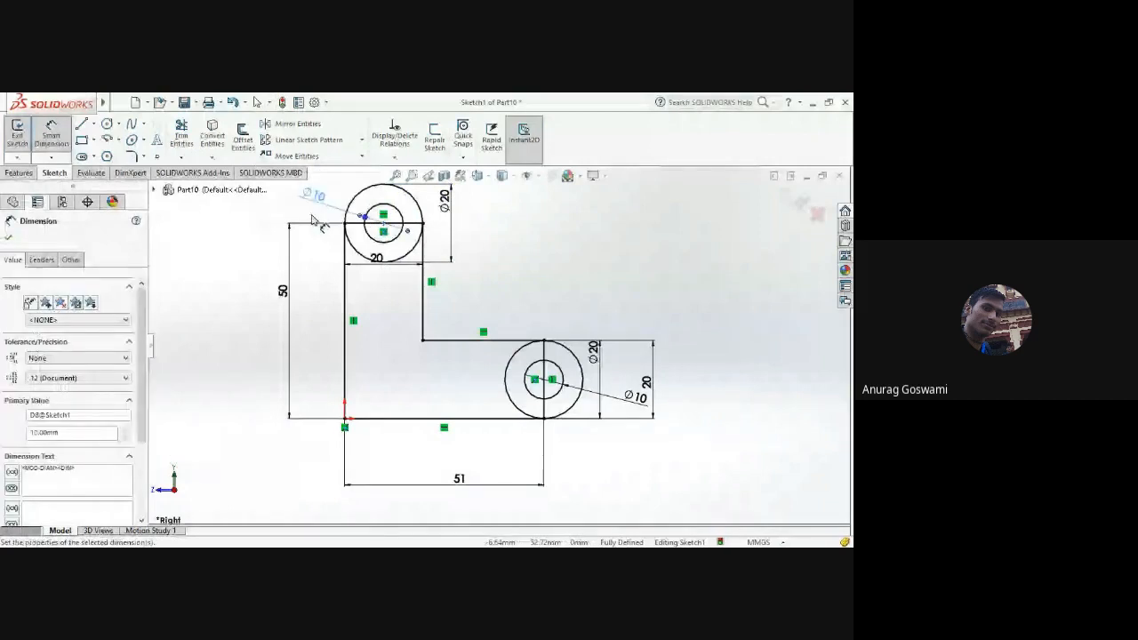
key("Escape")
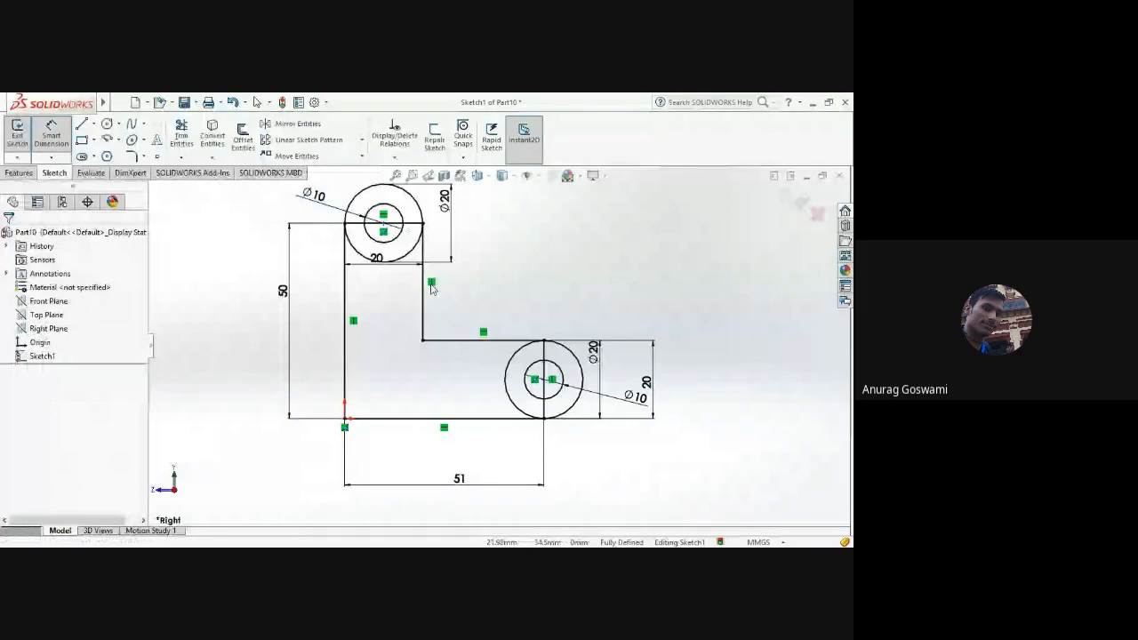
key("Escape")
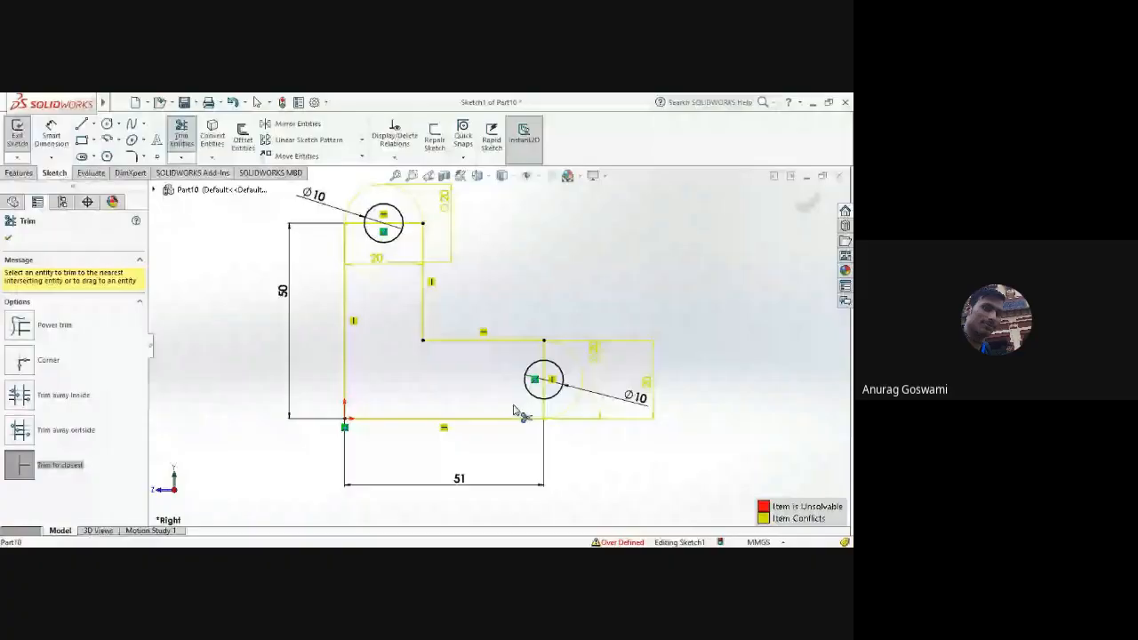
Step: Trim away all segments of the vertical leg's end line, including the part inside the hole, accepting deletion of the midpoint relation
left_click(357, 224)
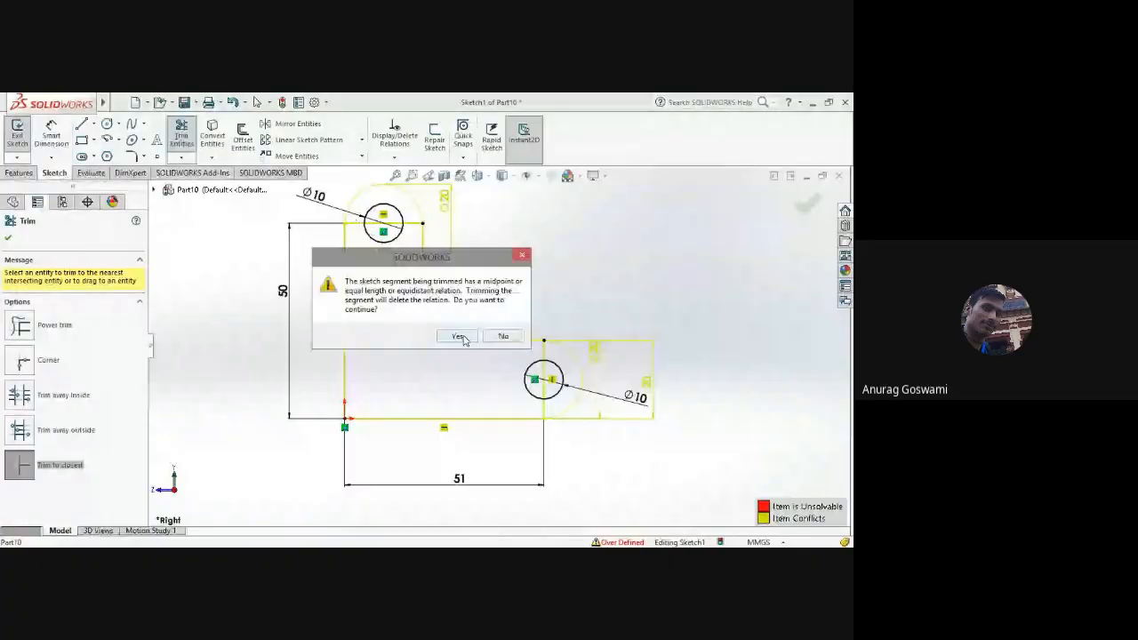
left_click(457, 336)
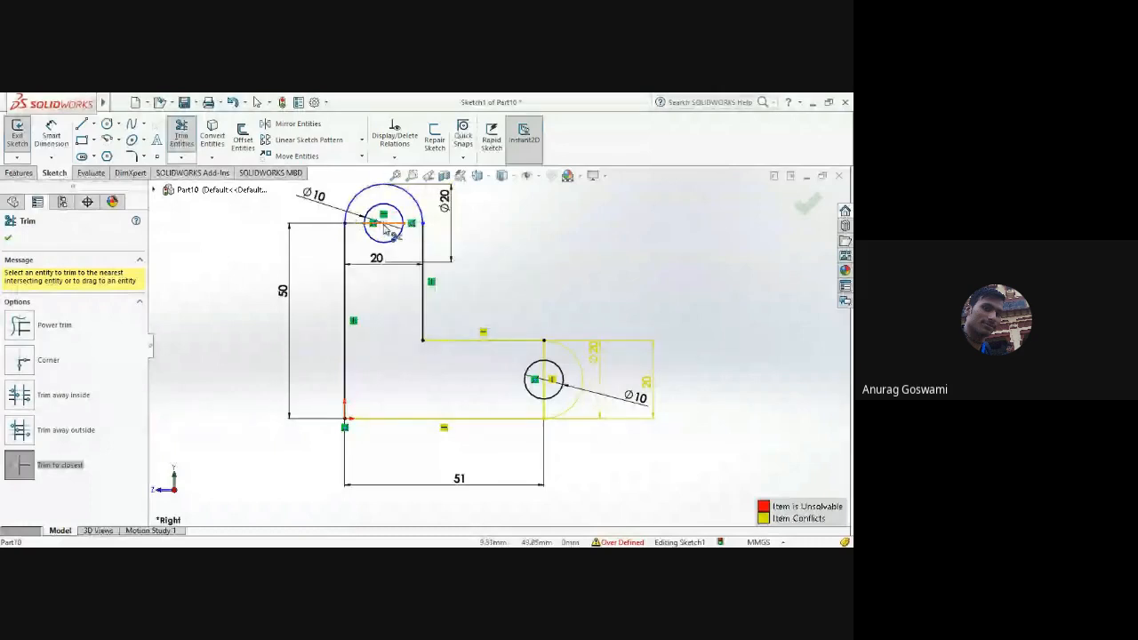
scroll(384, 229, "down", 1)
left_click(412, 264)
scroll(412, 261, "down", 2)
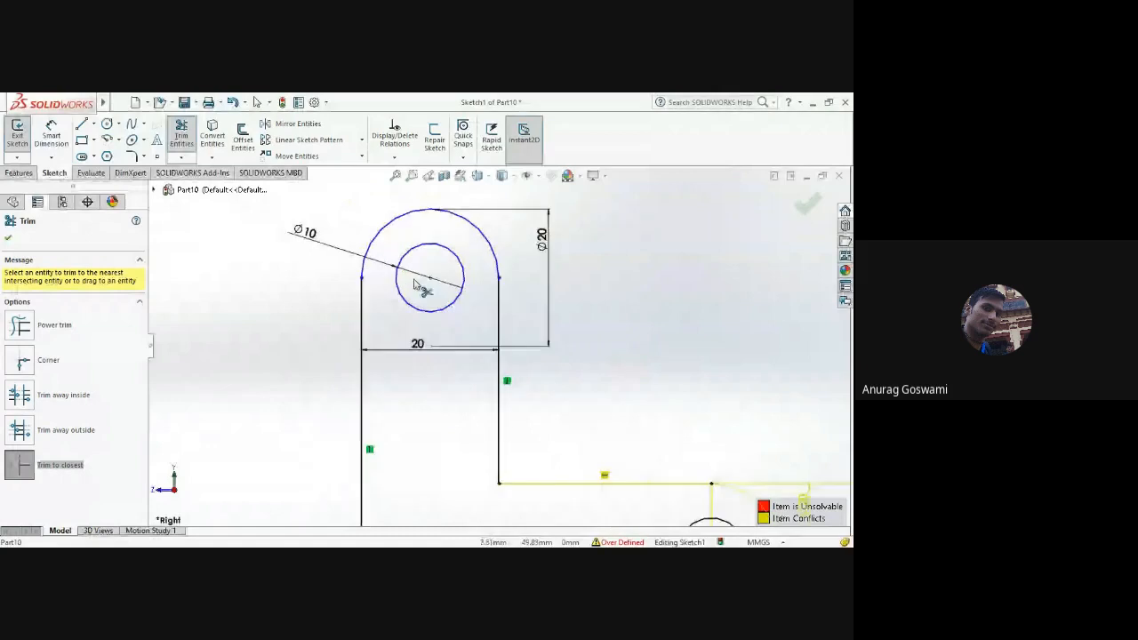
Step: Trim away all segments of the horizontal leg's end line across the 10 mm hole, accepting deletion of its relation
scroll(414, 284, "up", 2)
scroll(622, 465, "down", 1)
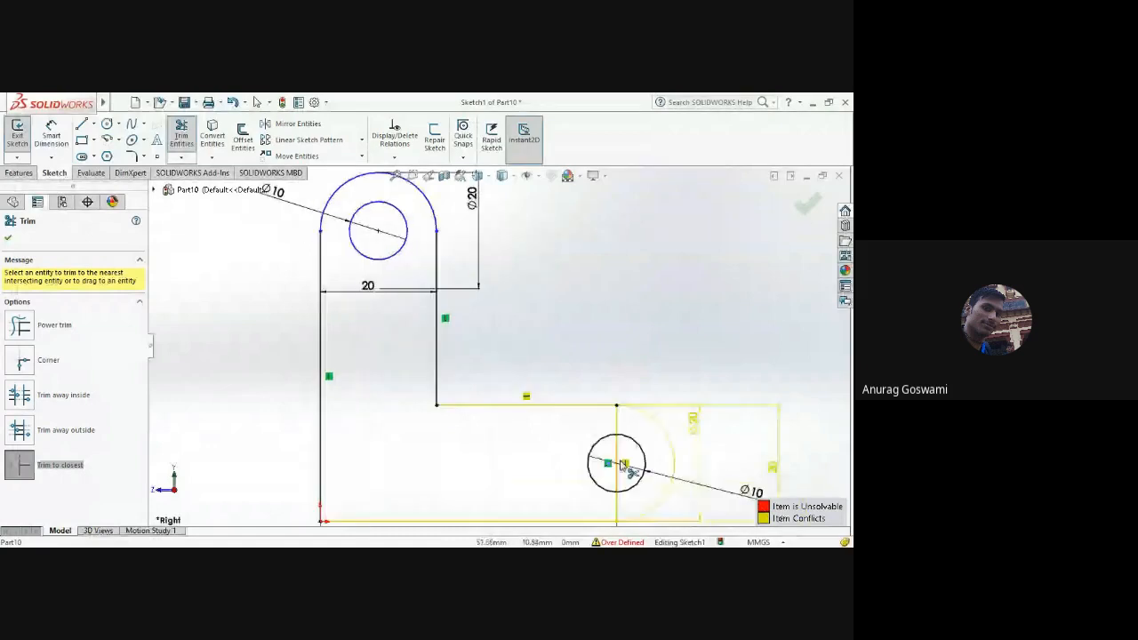
scroll(622, 465, "down", 3)
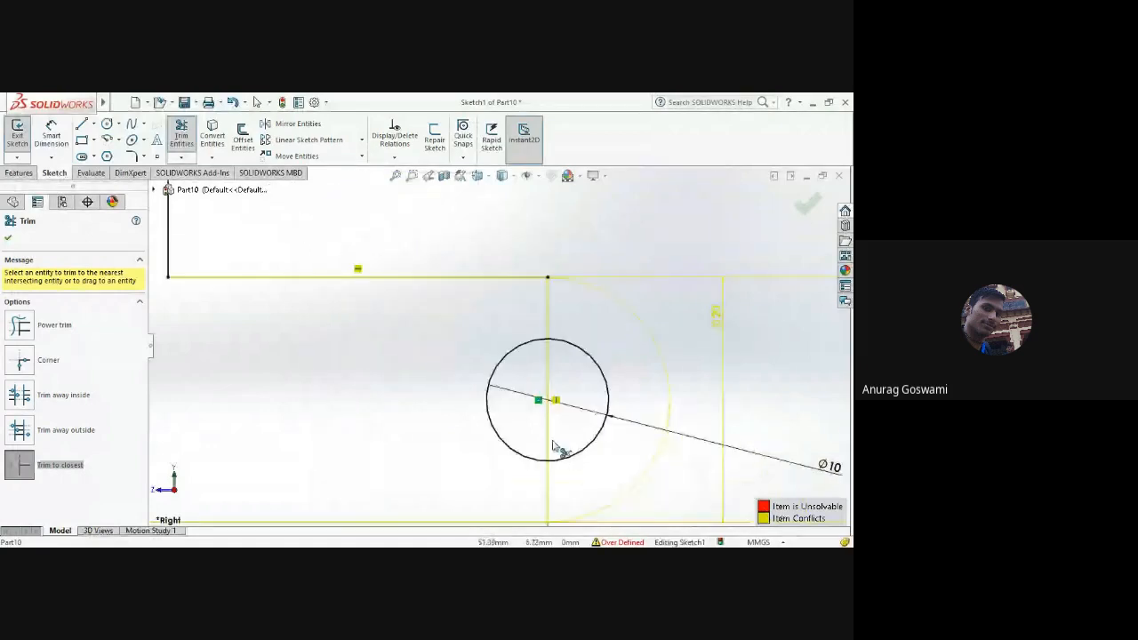
left_click(551, 398)
left_click(457, 336)
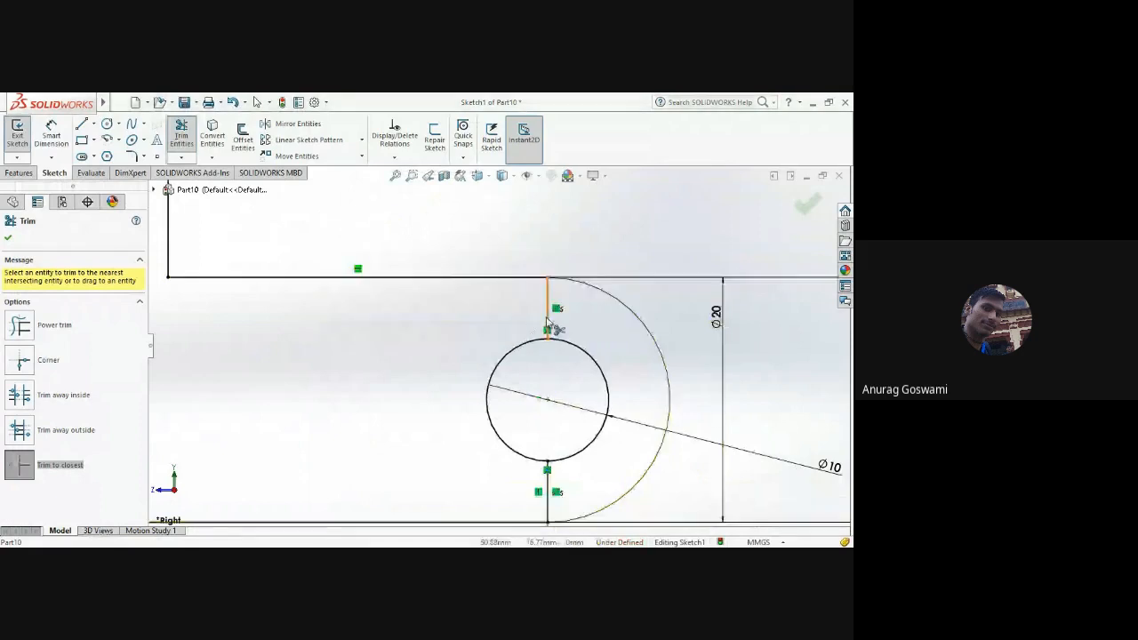
left_click(549, 484)
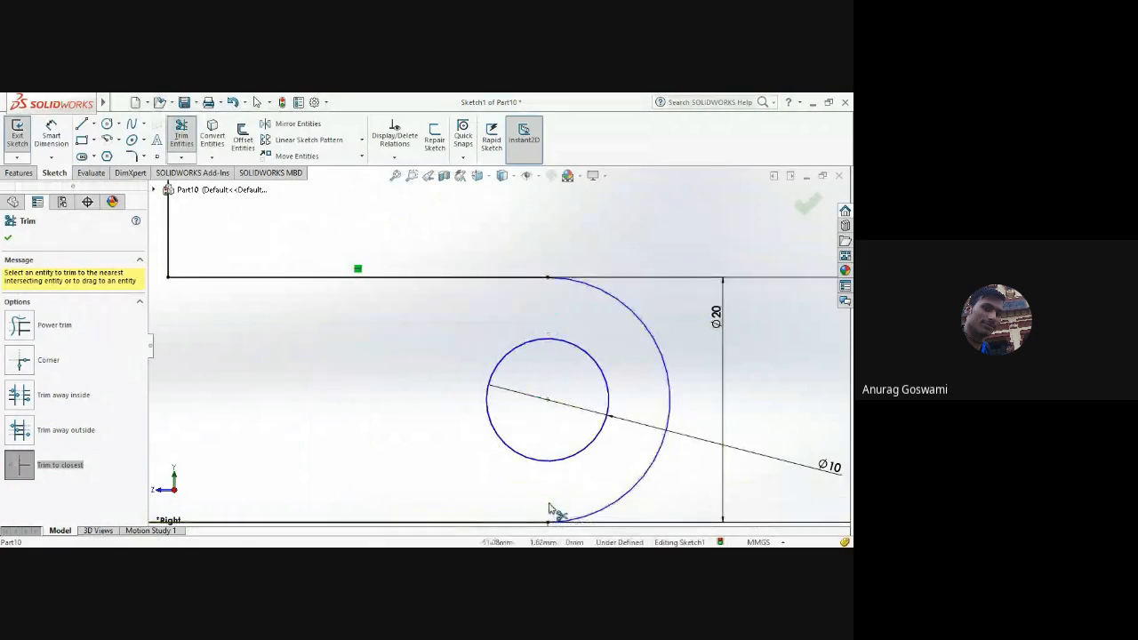
scroll(553, 493, "up", 2)
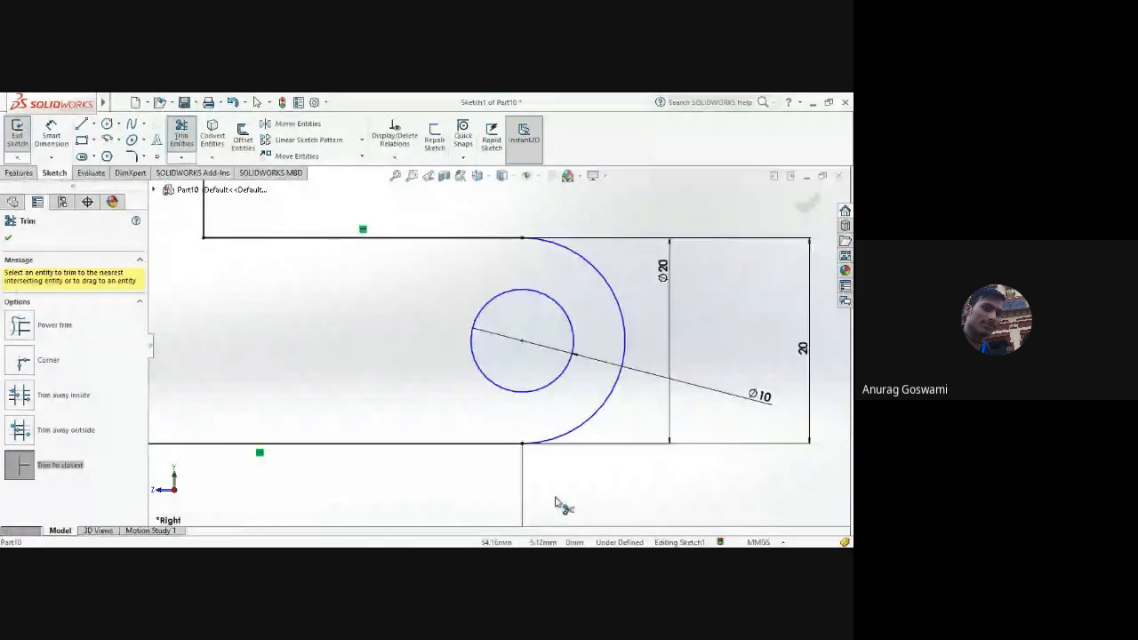
scroll(556, 503, "up", 3)
key("Escape")
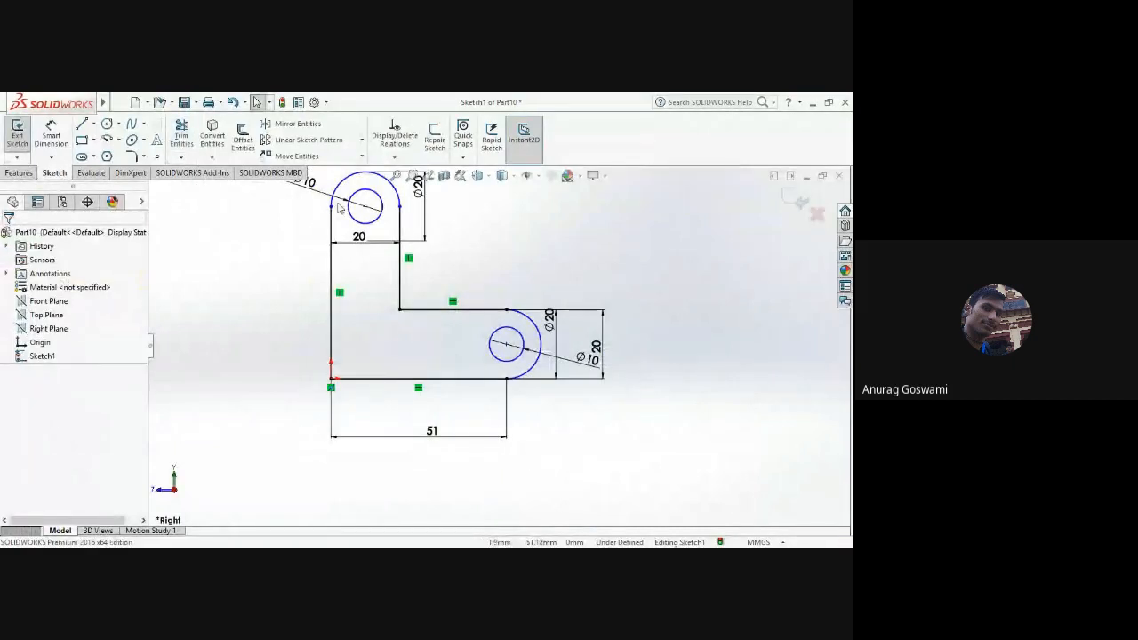
Step: Shift the vertical leg's hole centre slightly downward and dimension its height above the base line to 50 mm
left_click(365, 206)
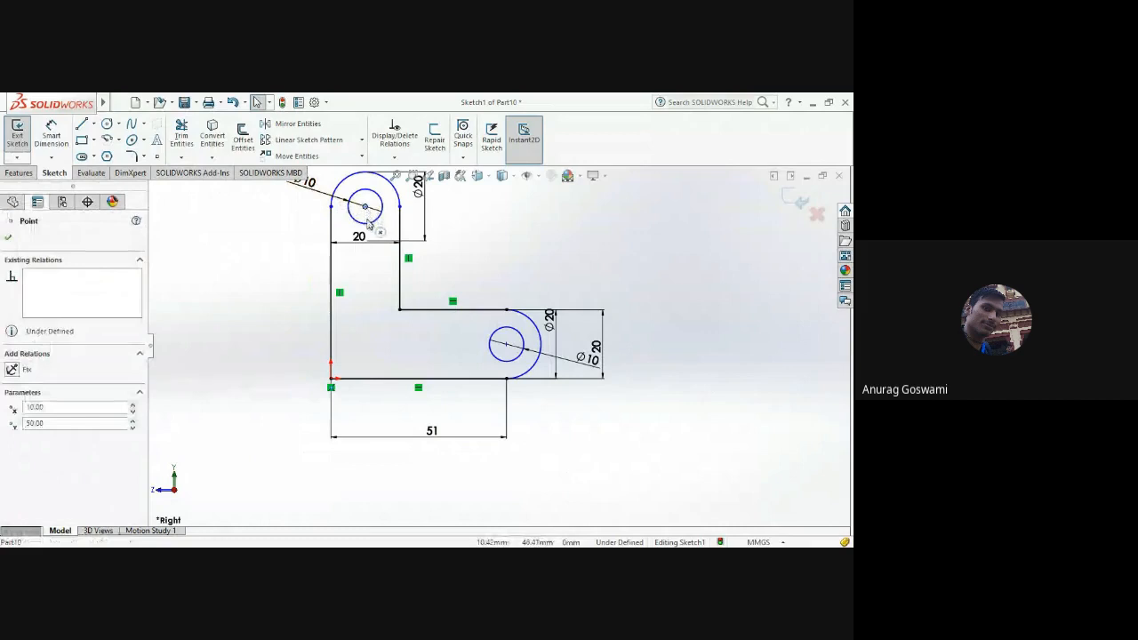
mouse_move(364, 207)
left_mouse_down()
mouse_move(366, 234)
mouse_move(365, 217)
left_mouse_up()
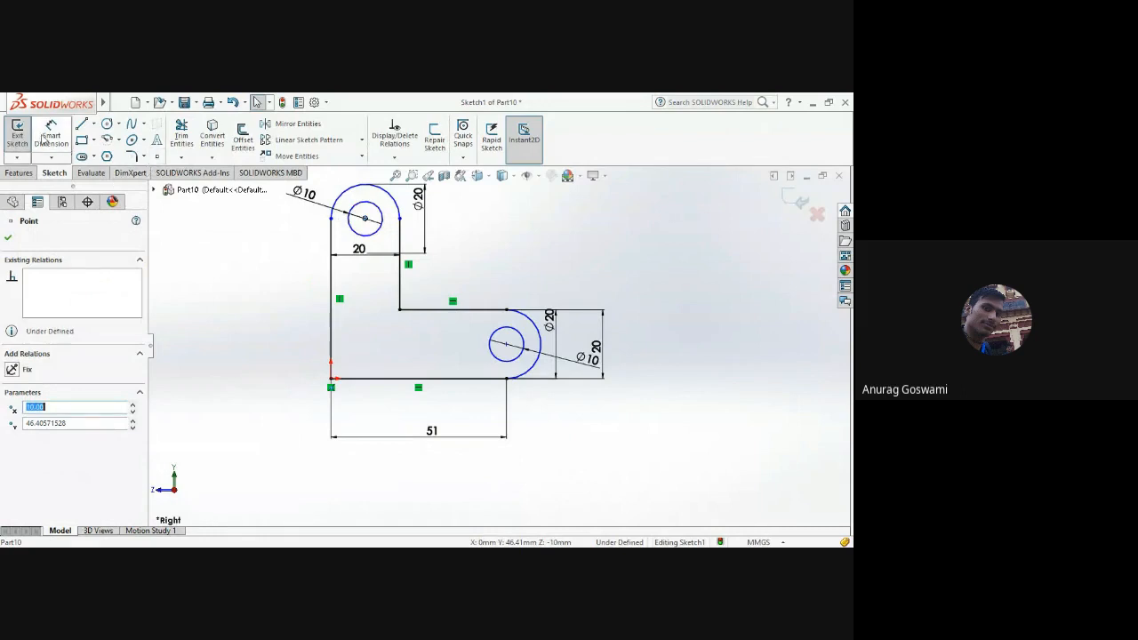
left_click(52, 135)
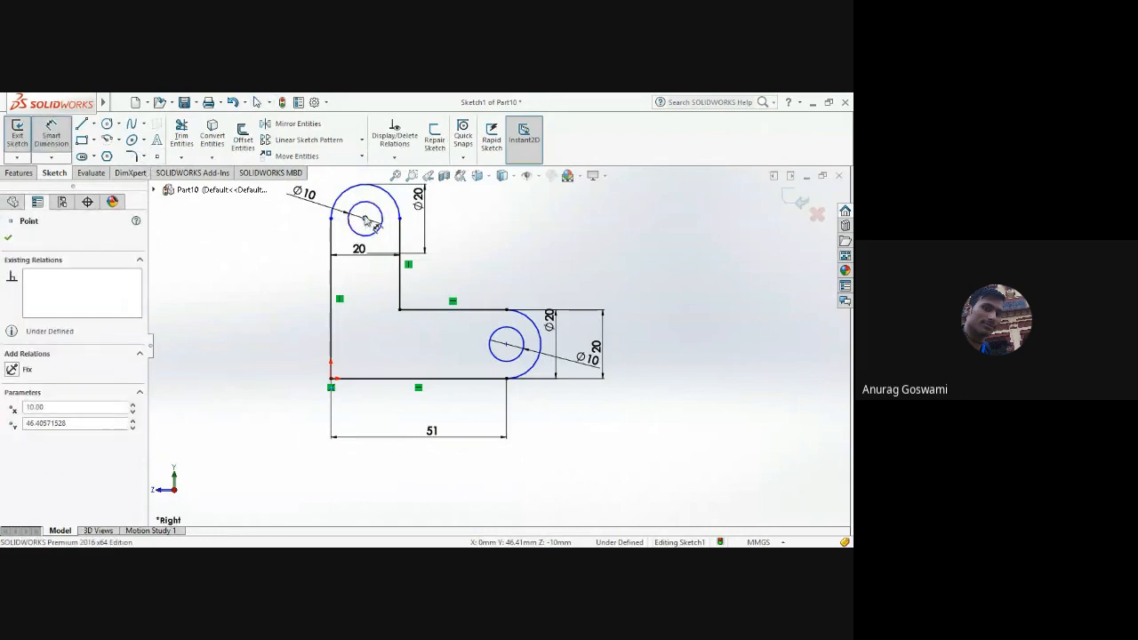
left_click(368, 380)
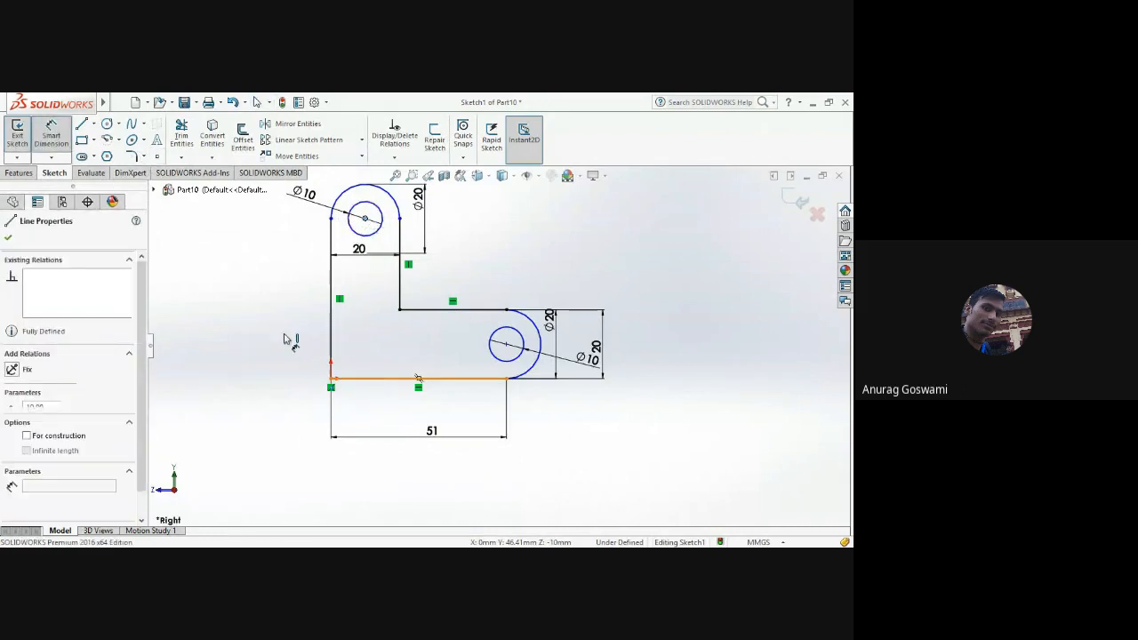
left_click(264, 324)
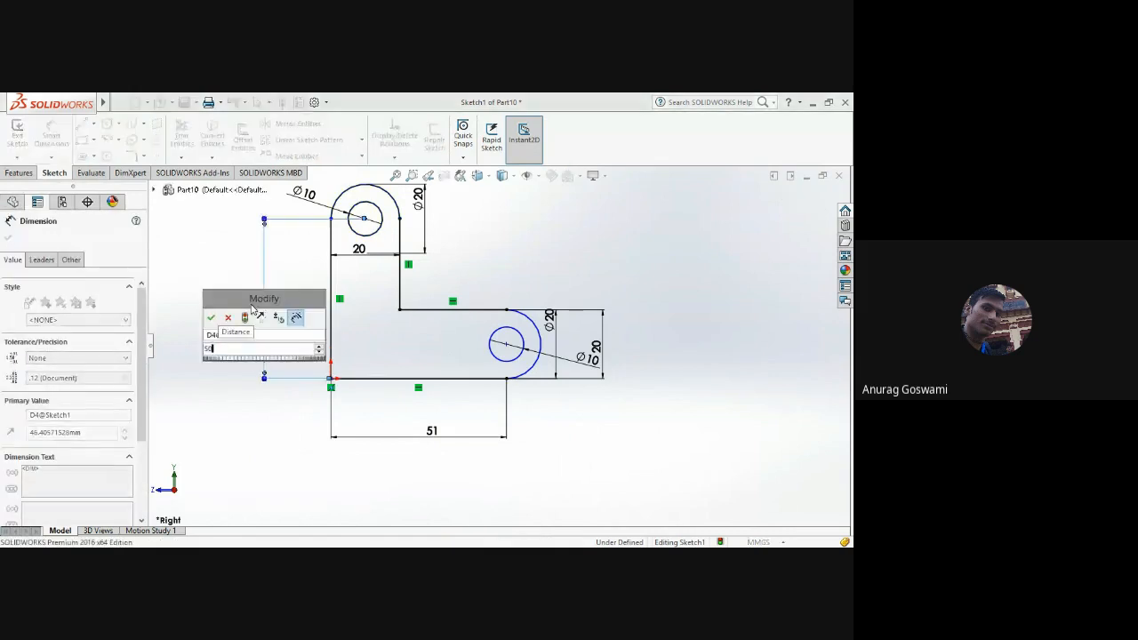
type("50")
key("Return")
key("Escape")
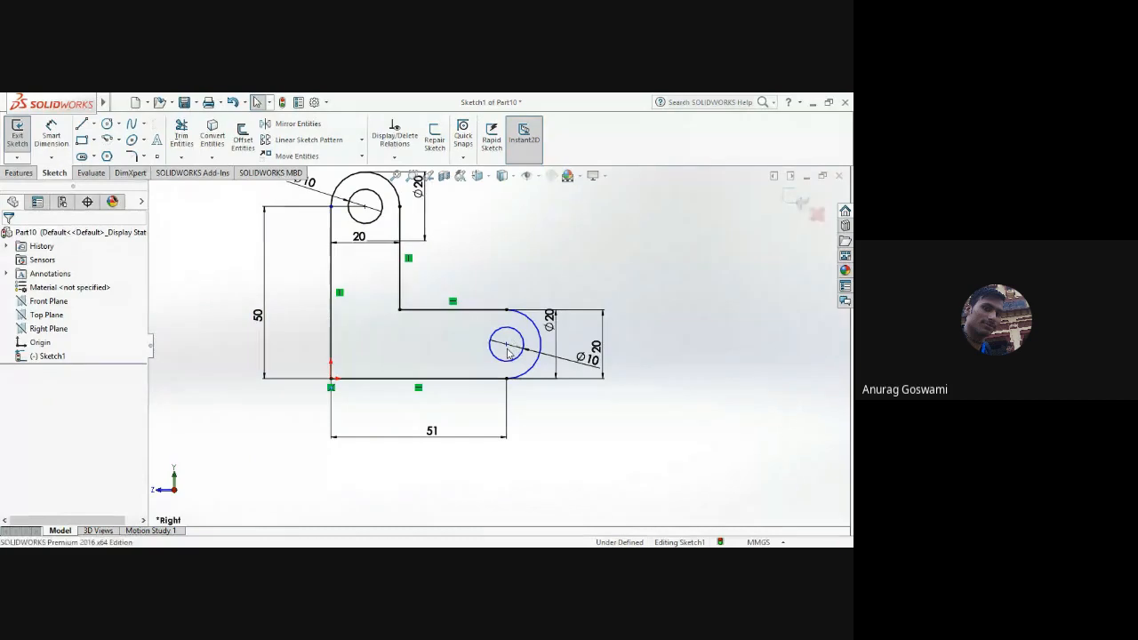
left_click(508, 344)
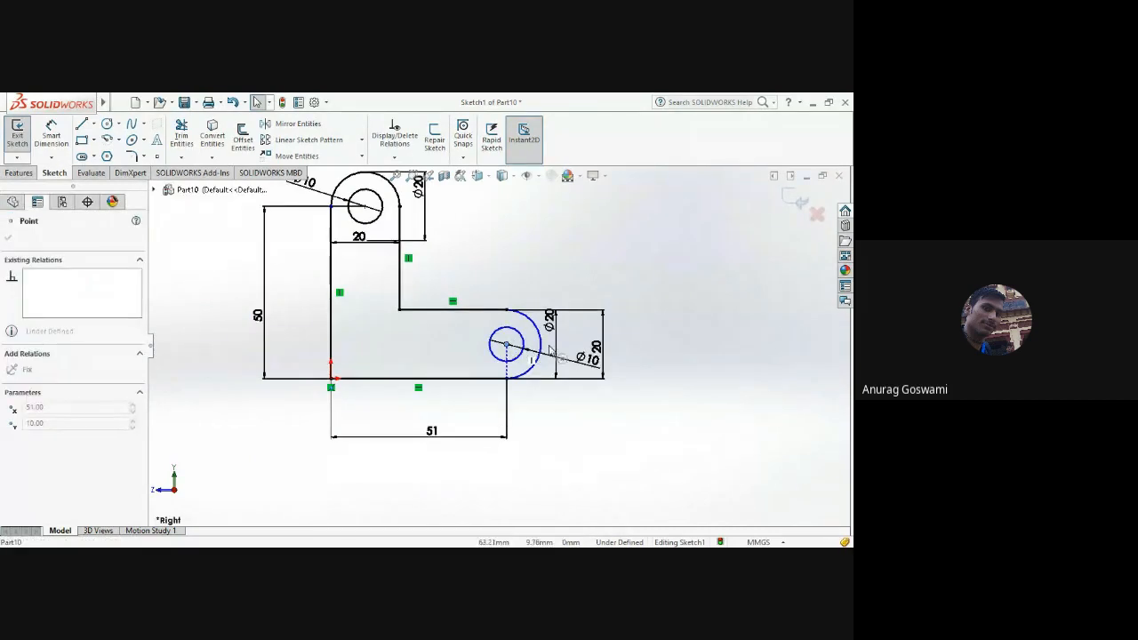
left_click(507, 345)
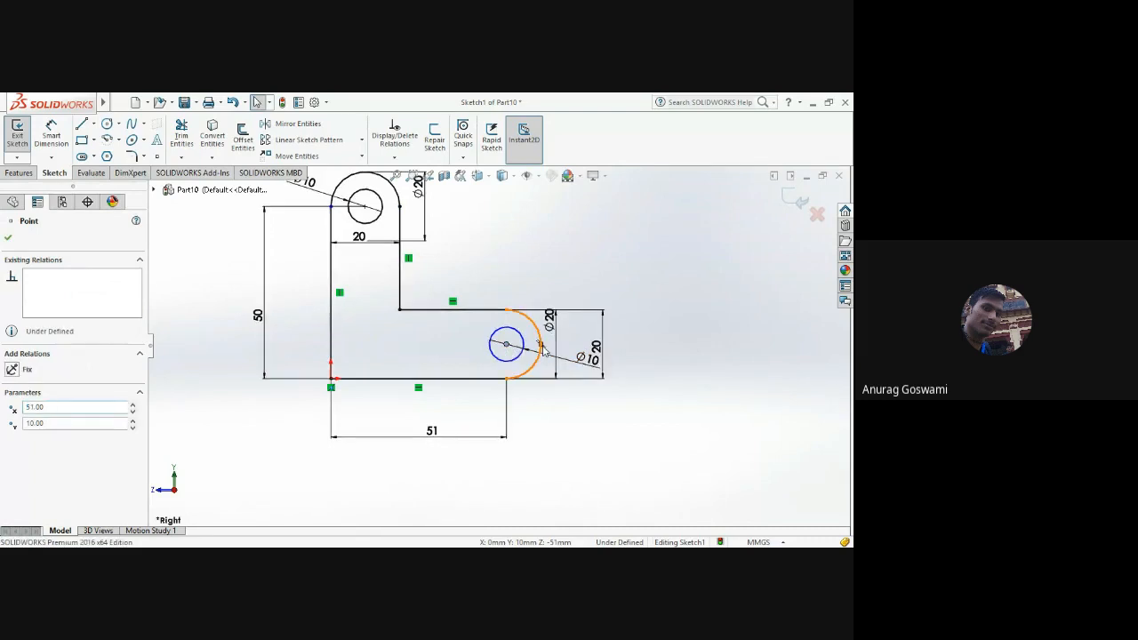
key("Escape")
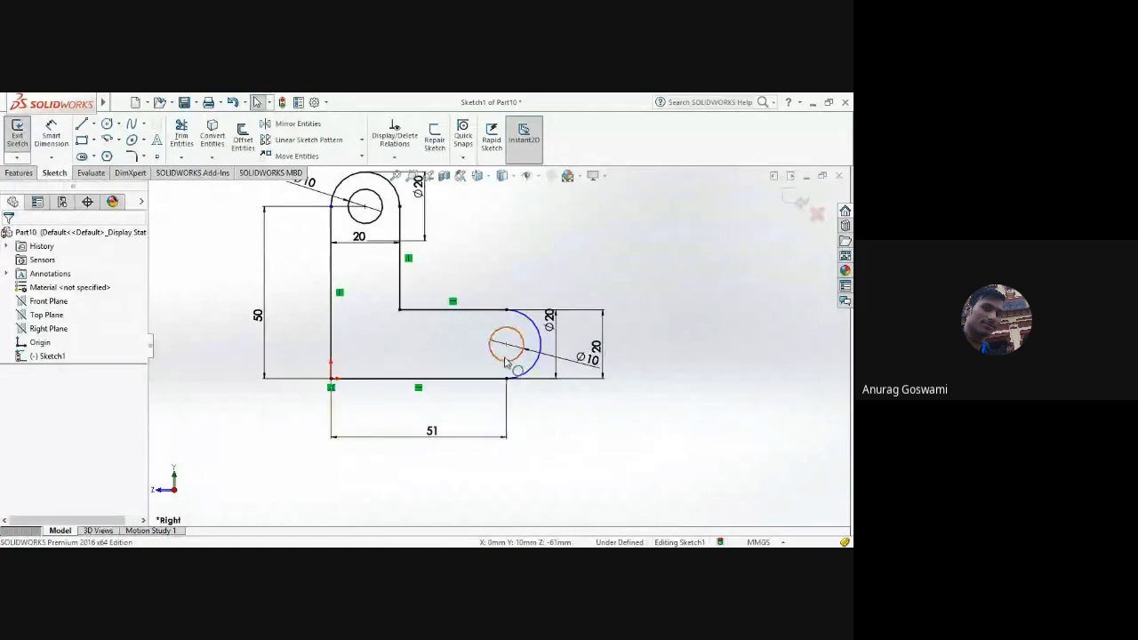
Step: Add a Tangent relation between the horizontal leg's end arc and that leg's upper line
left_click(505, 359)
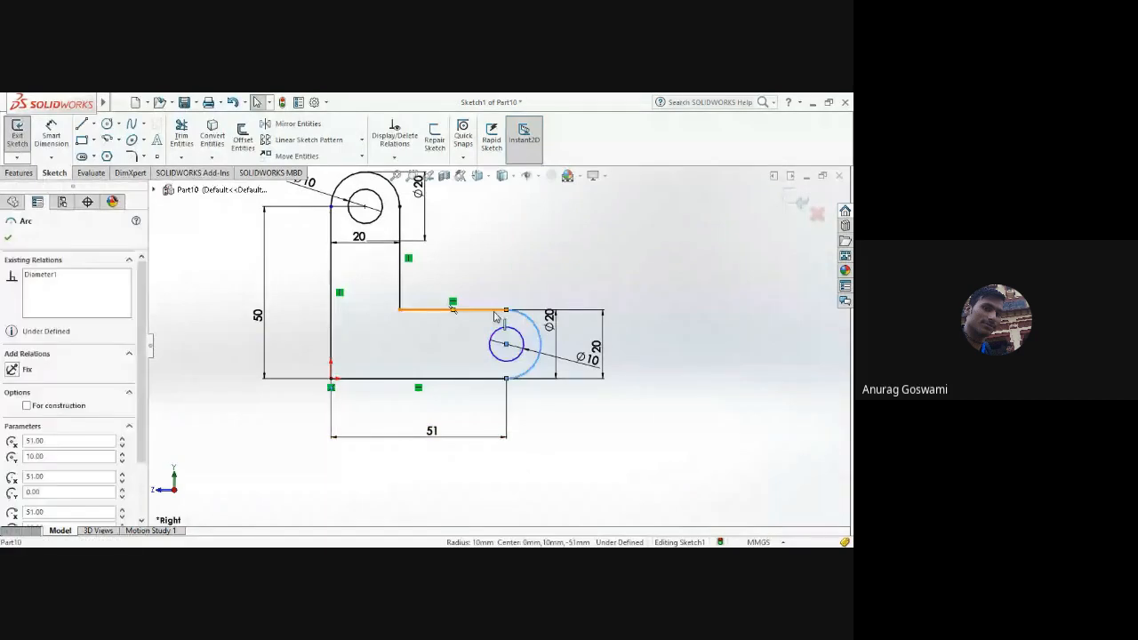
left_click(494, 311, "ctrl")
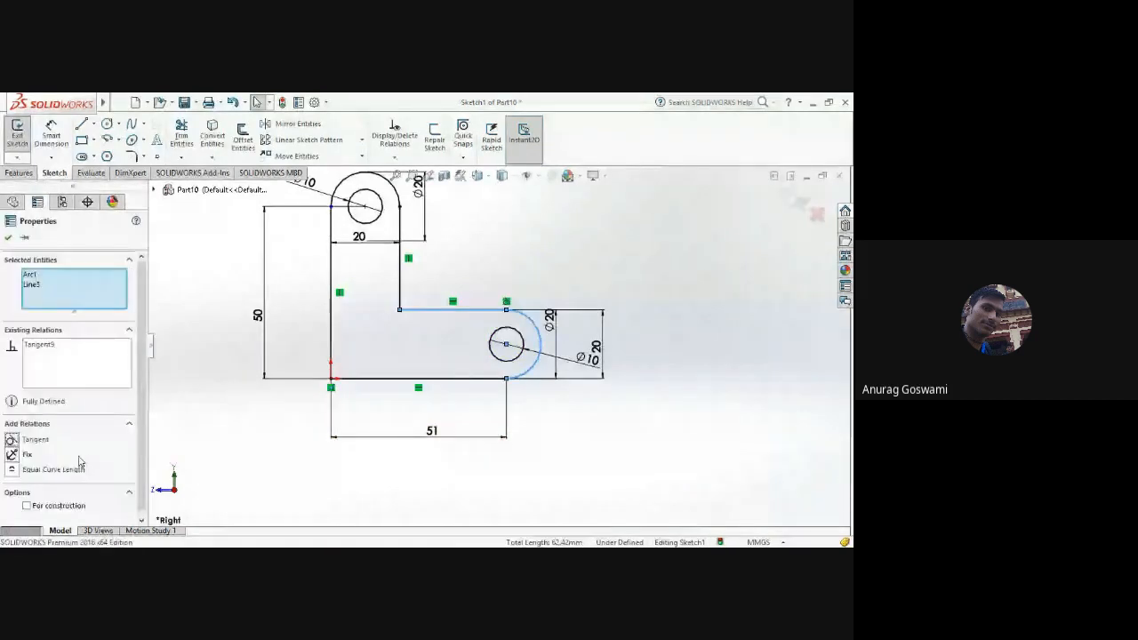
left_click(281, 469)
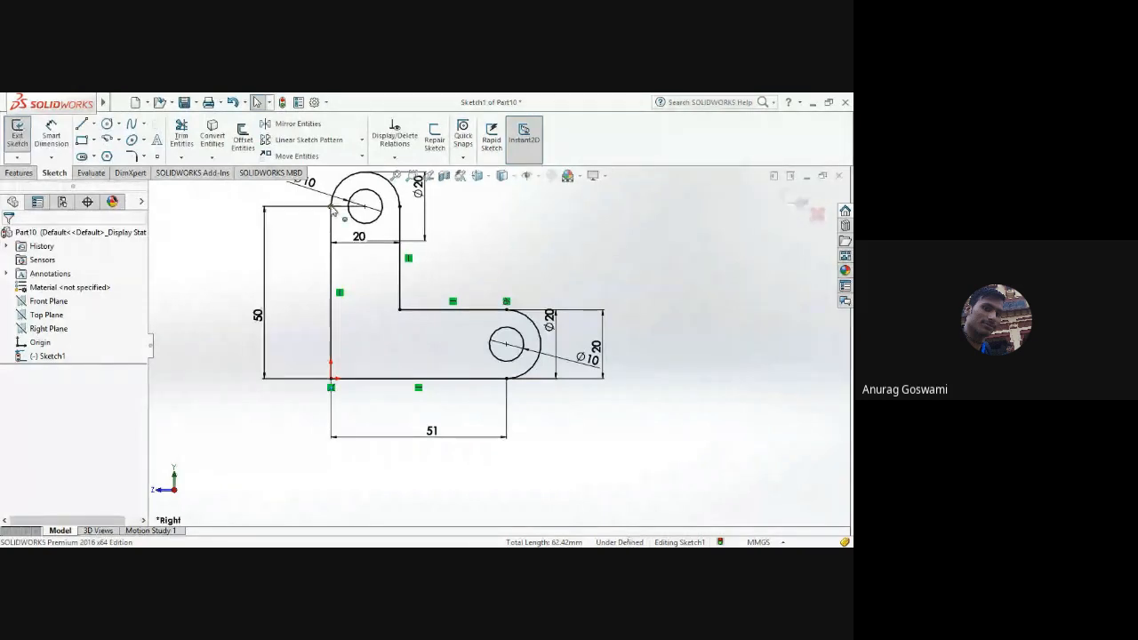
left_click(331, 206)
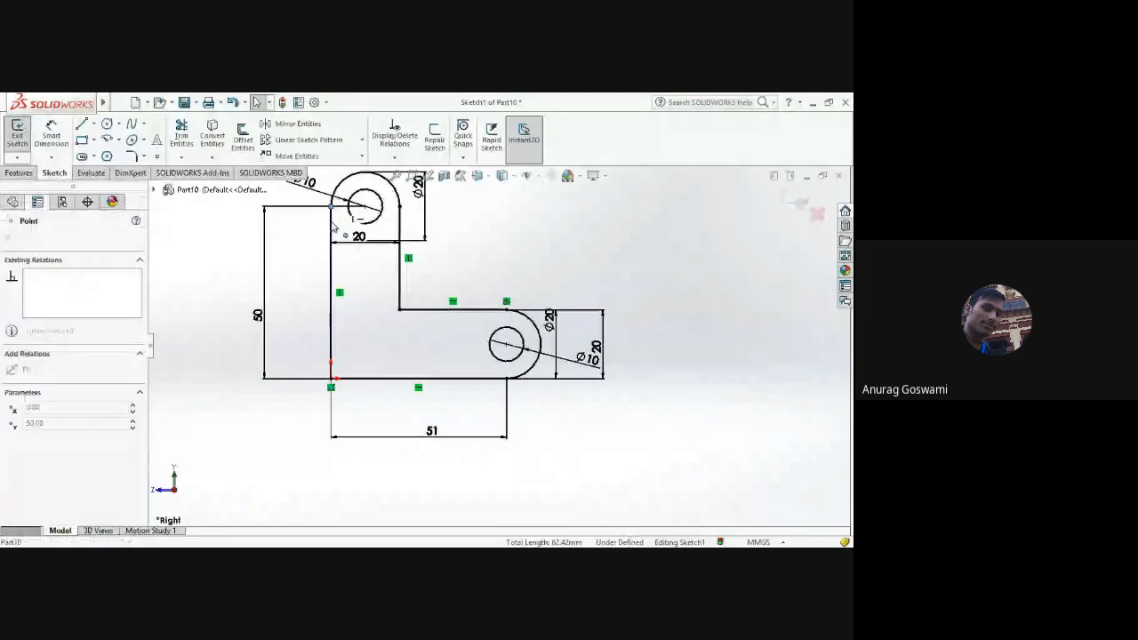
left_click(226, 329)
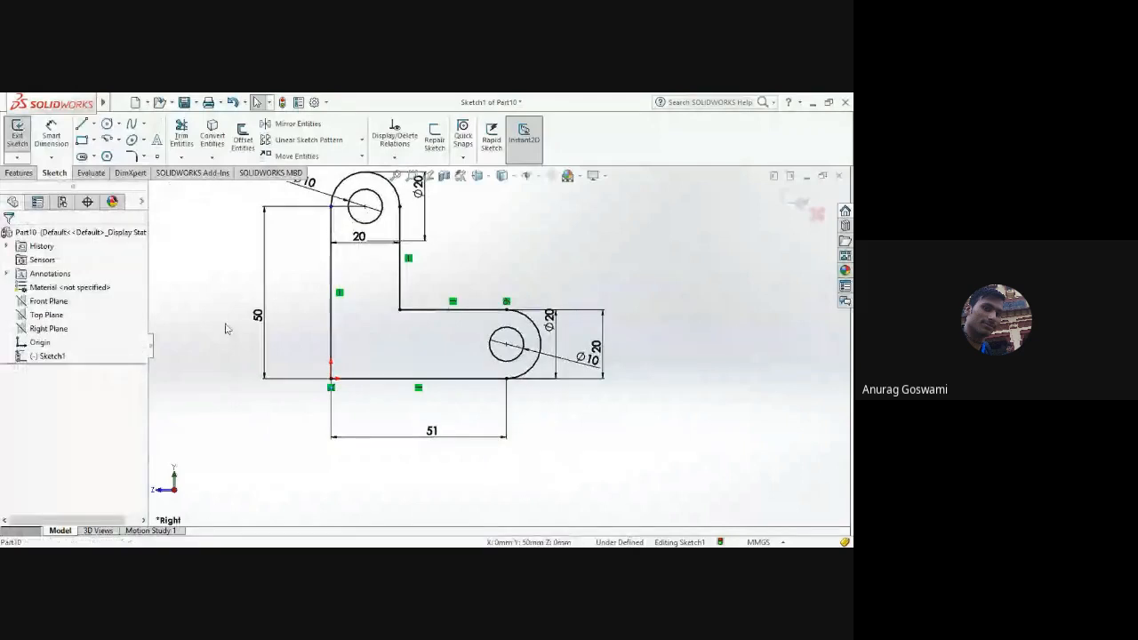